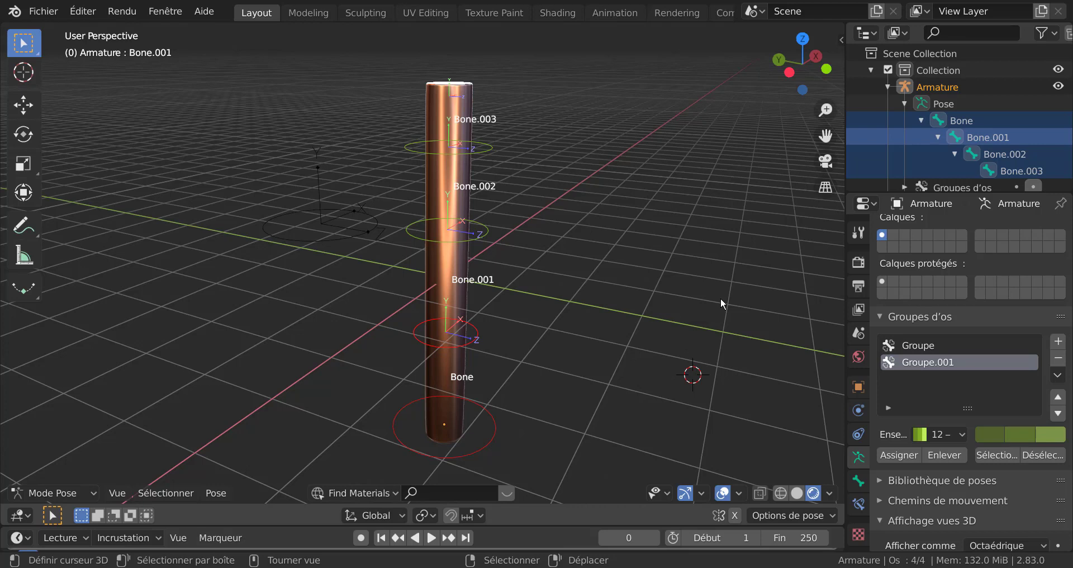
Try rotating Bone.002 in the perspective and front views to test how the upper cylinder bends, cancelling each rotation
left_click(485, 236)
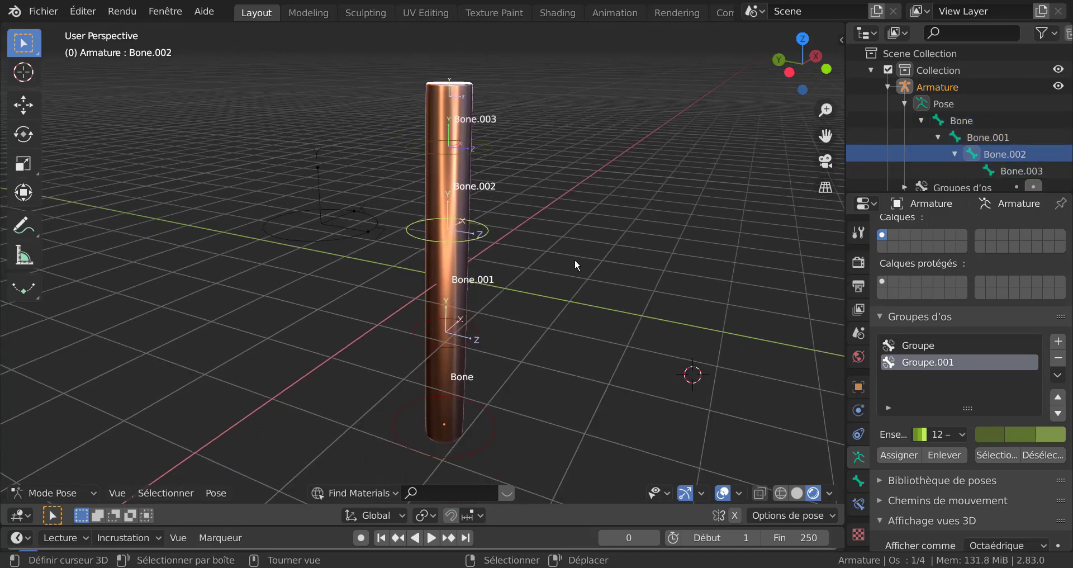
key("r")
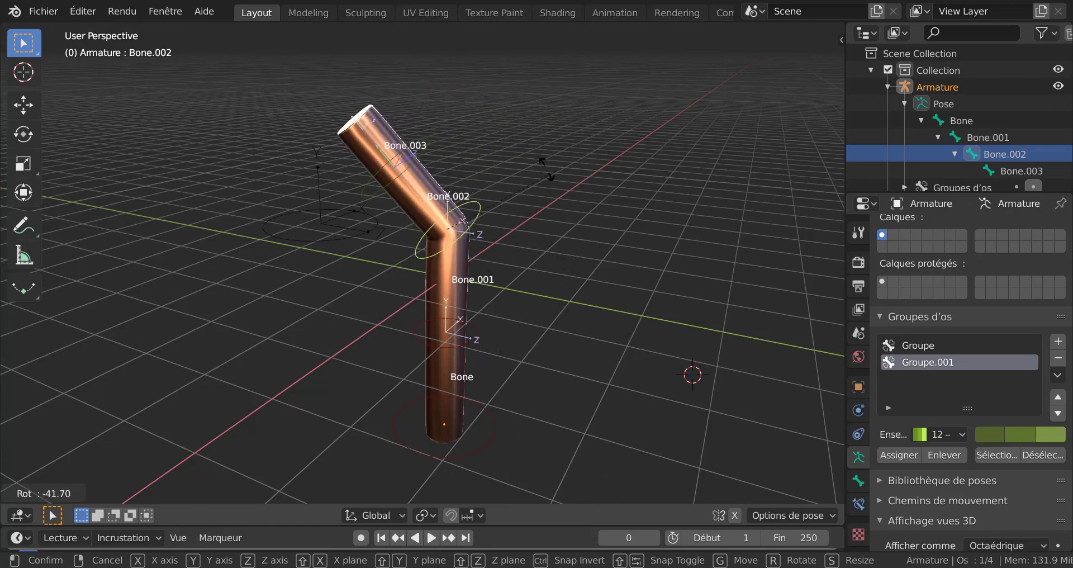
right_click(607, 229)
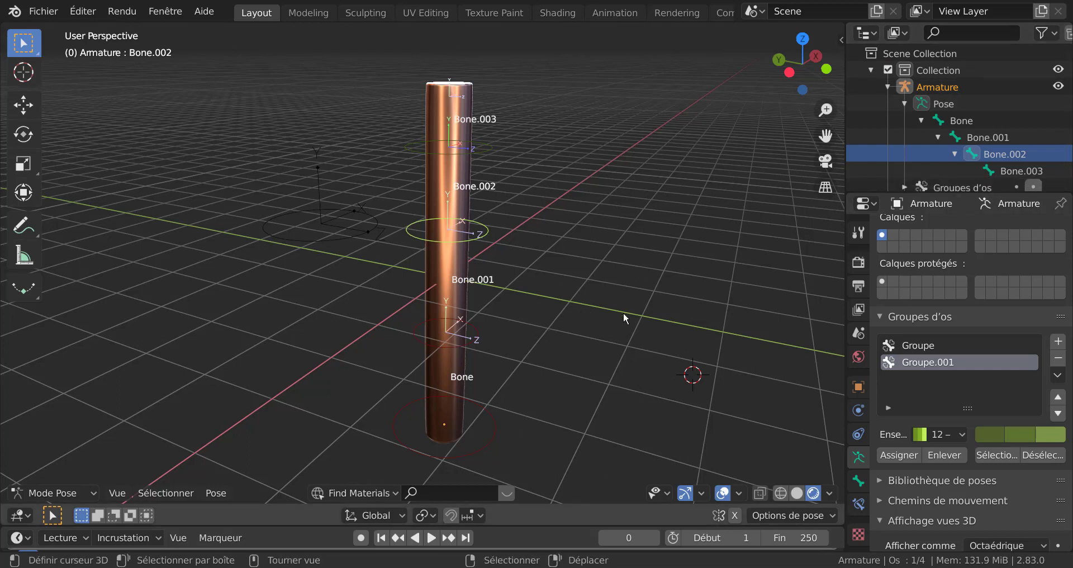
key("KP_1")
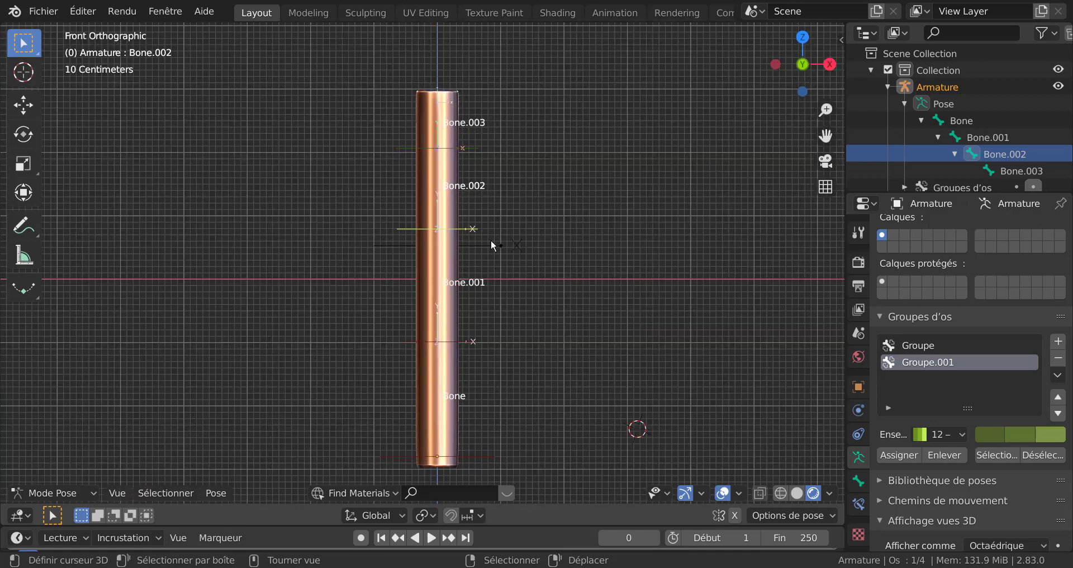
key("r")
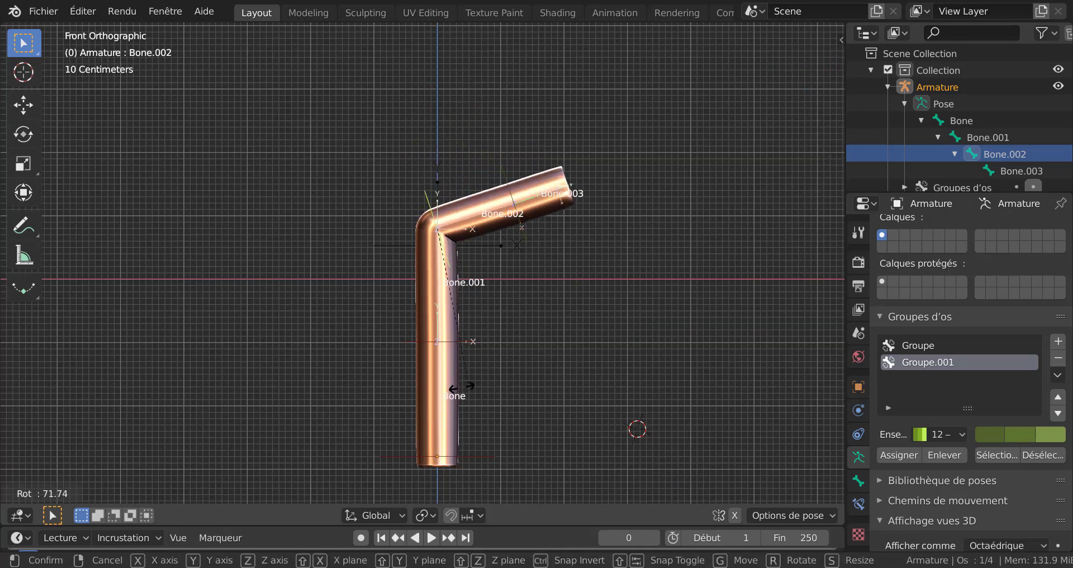
key("Escape")
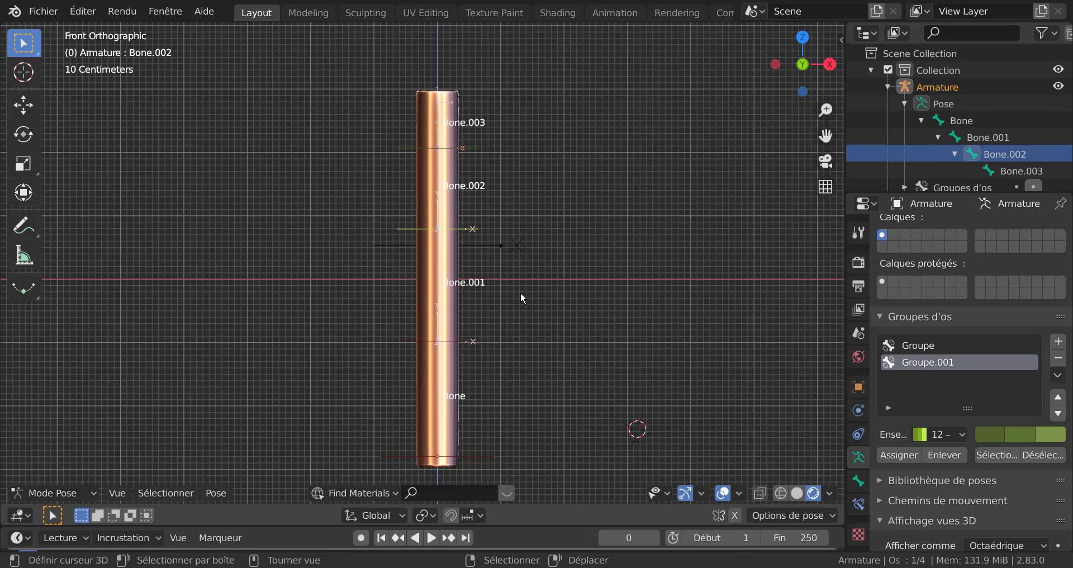
Try rotating Bone.001 in the front view to test the cylinder's lower bend, cancelling the rotation
left_click(457, 343)
middle_click_drag(525, 342, 536, 352)
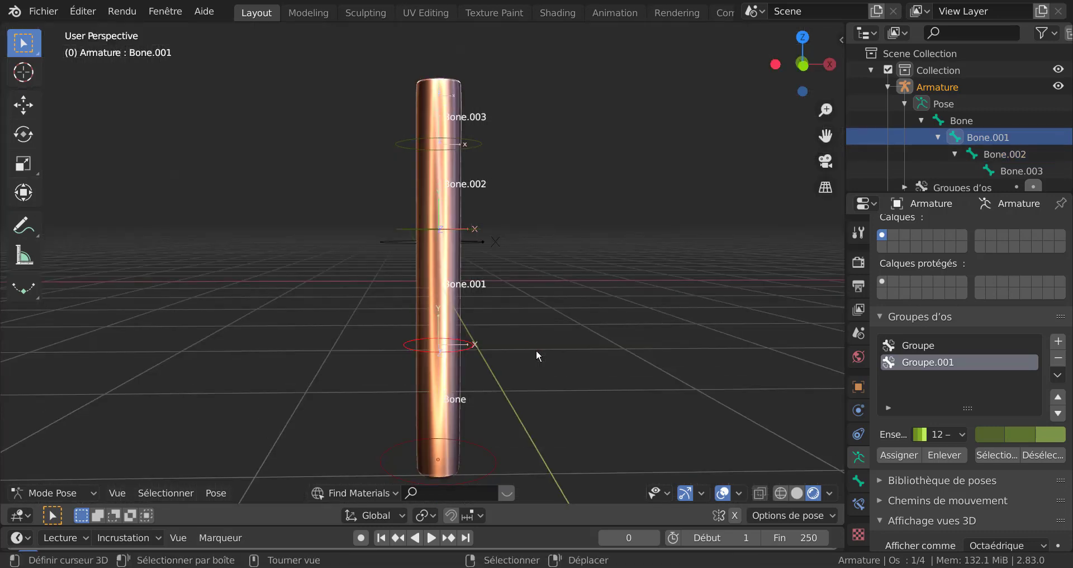
key("KP_1")
key("r")
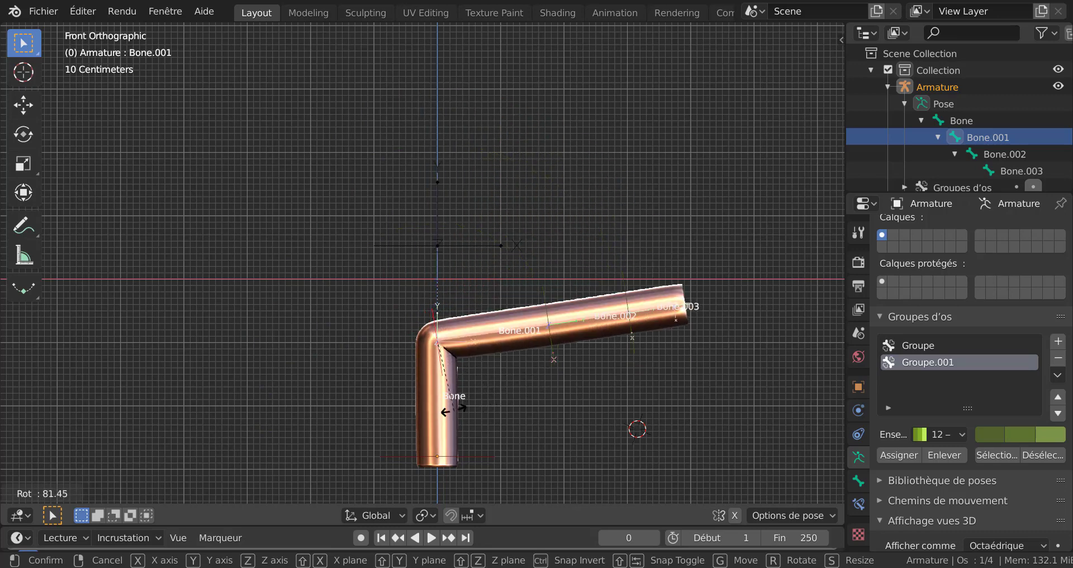
key("Escape")
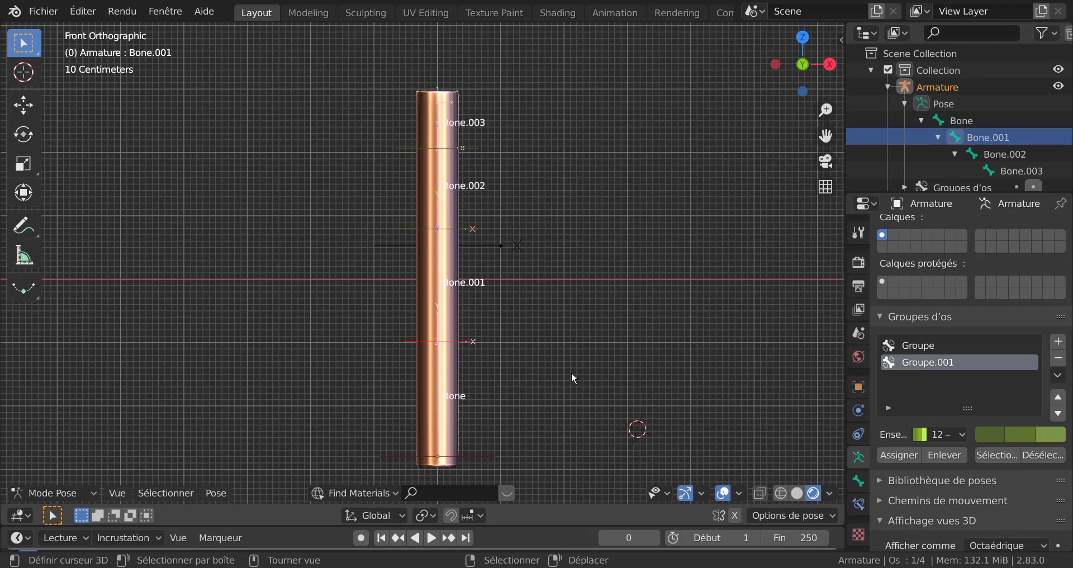
Examine the ring-shaped bone controls and their colours along the cylinder, including with all bones selected
middle_click_drag(546, 324, 605, 371)
scroll(582, 371, "up", 5)
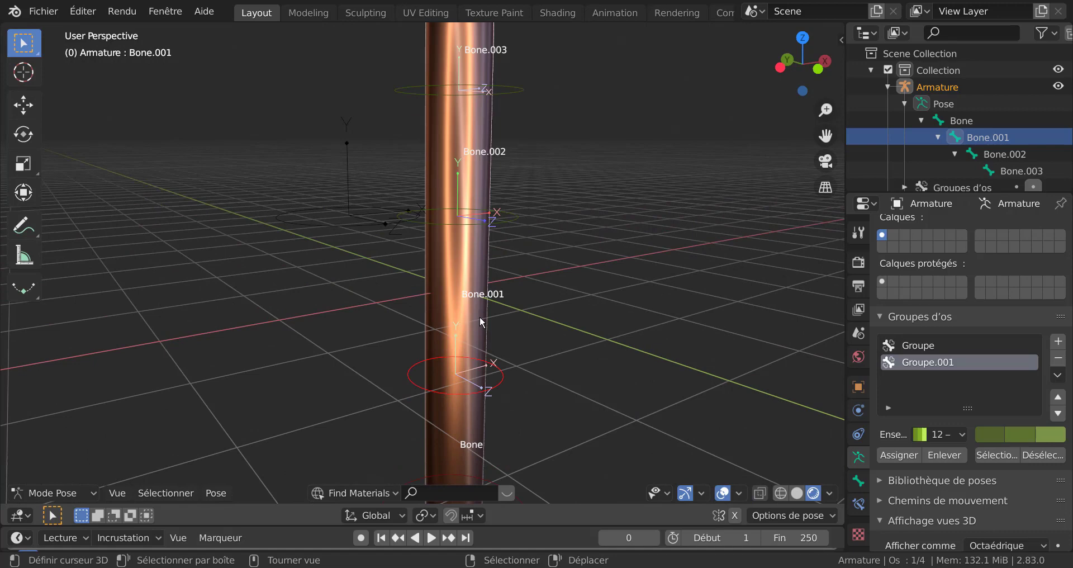
right_click(480, 216)
right_click(479, 228)
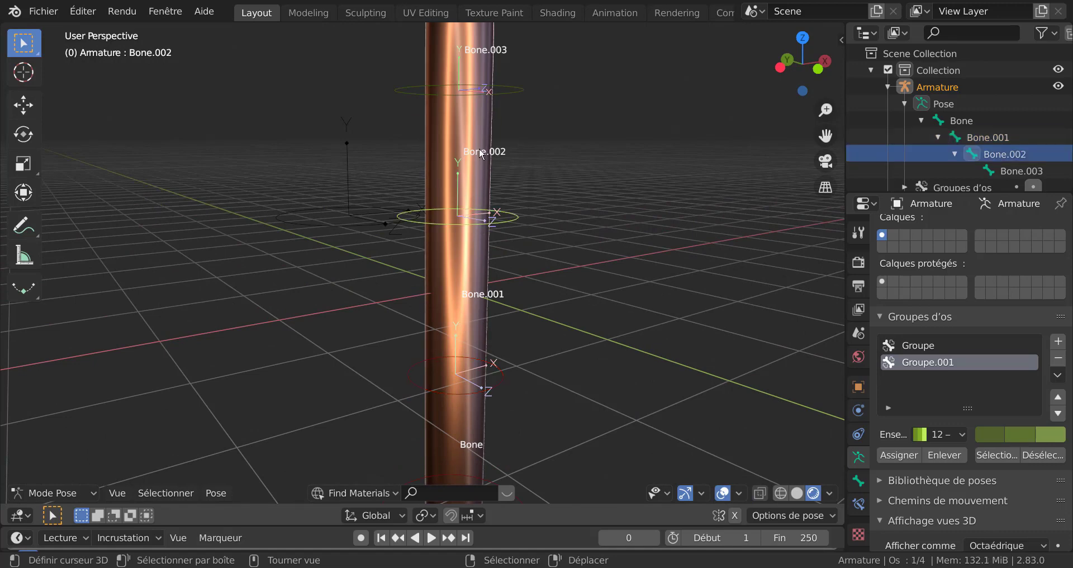
right_click(493, 95)
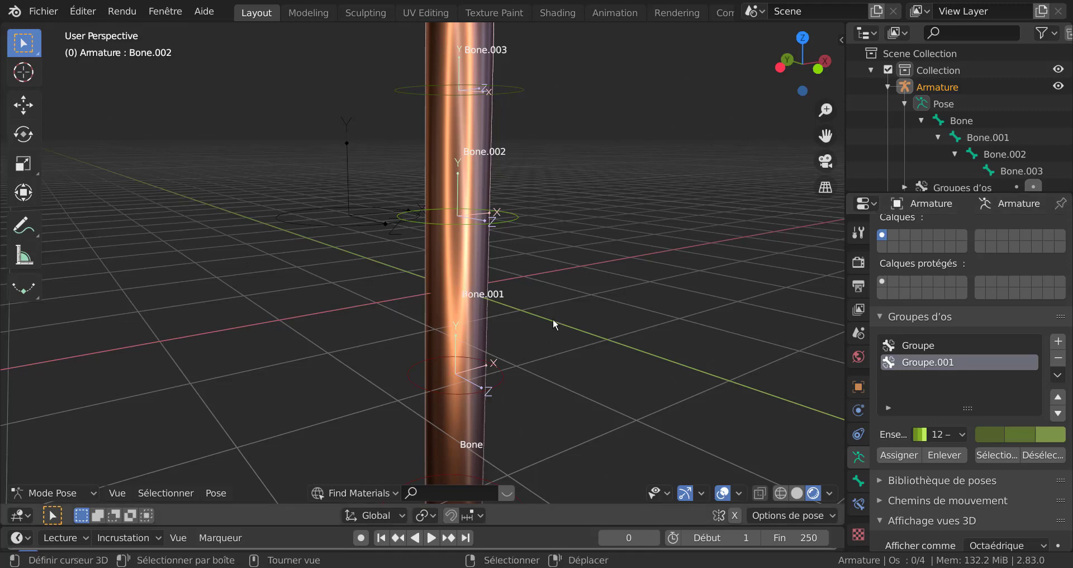
scroll(564, 318, "down", 2)
key("a")
middle_click_drag(562, 313, 456, 431)
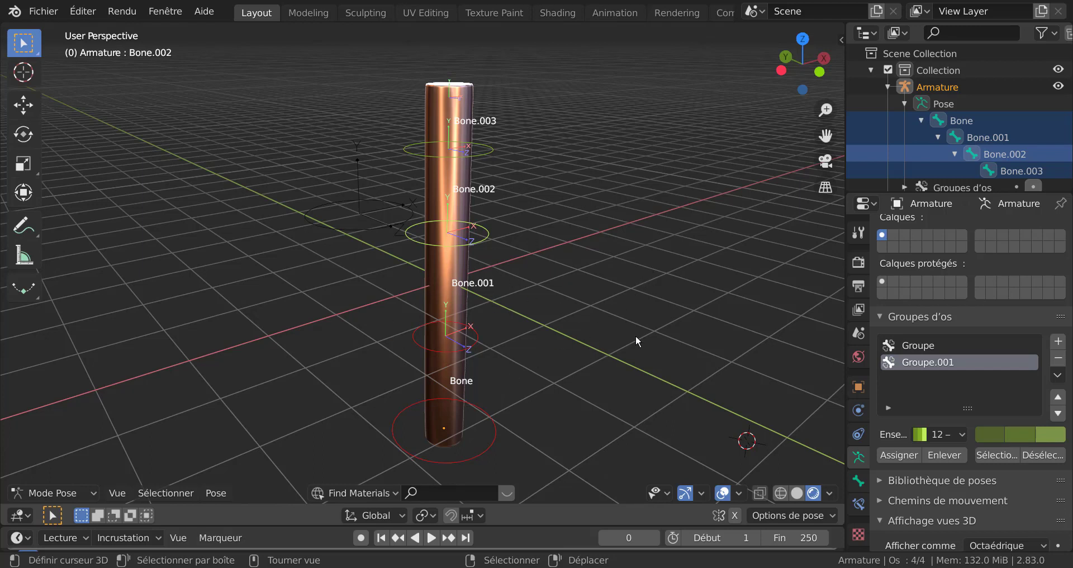
middle_click_drag(646, 245, 608, 229)
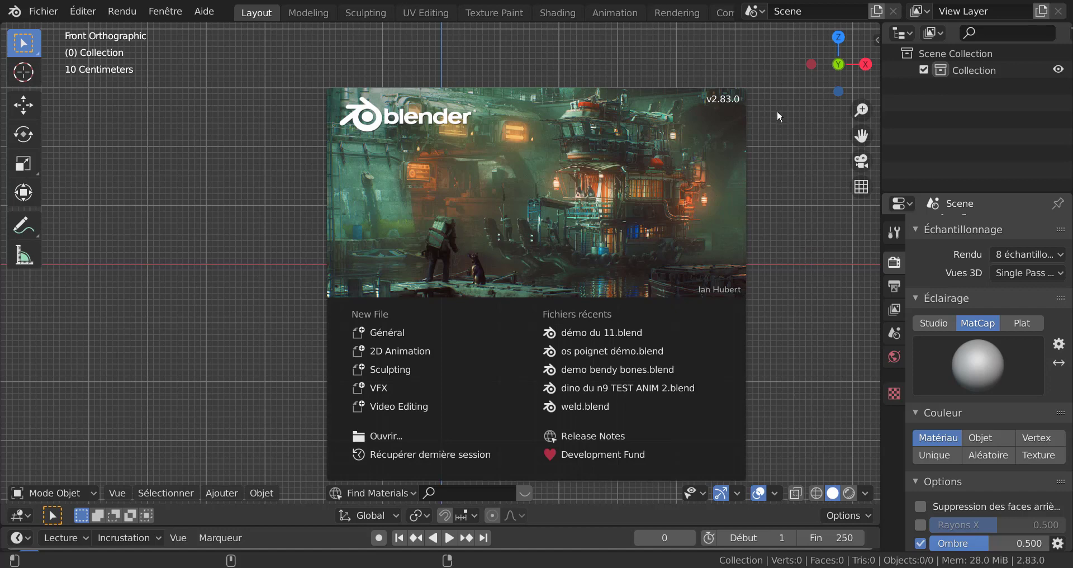
Dismiss the splash screen and add a cylinder mesh at the origin of the empty scene
left_click(279, 261)
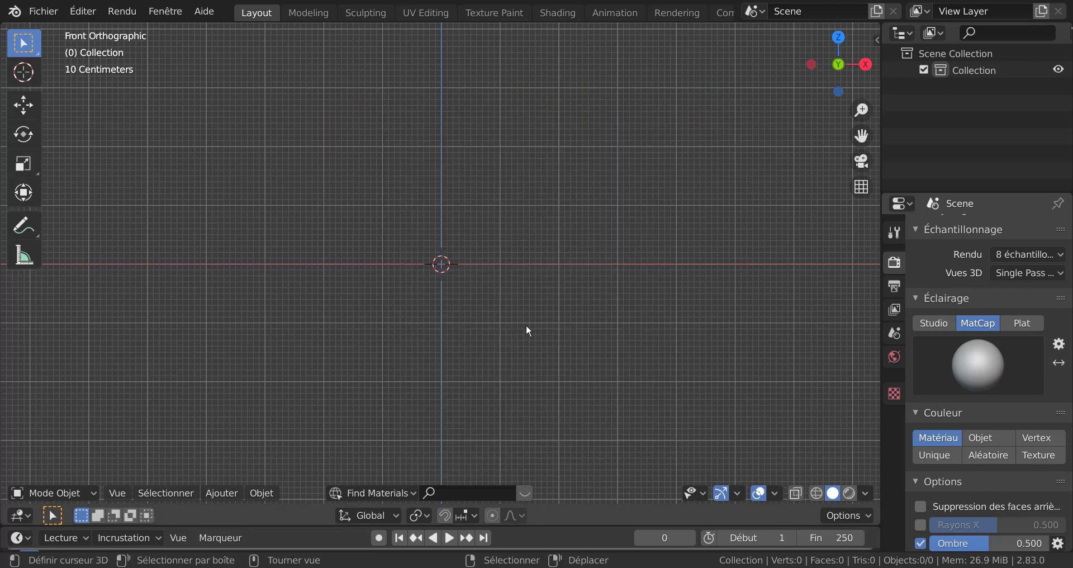
left_click(265, 494)
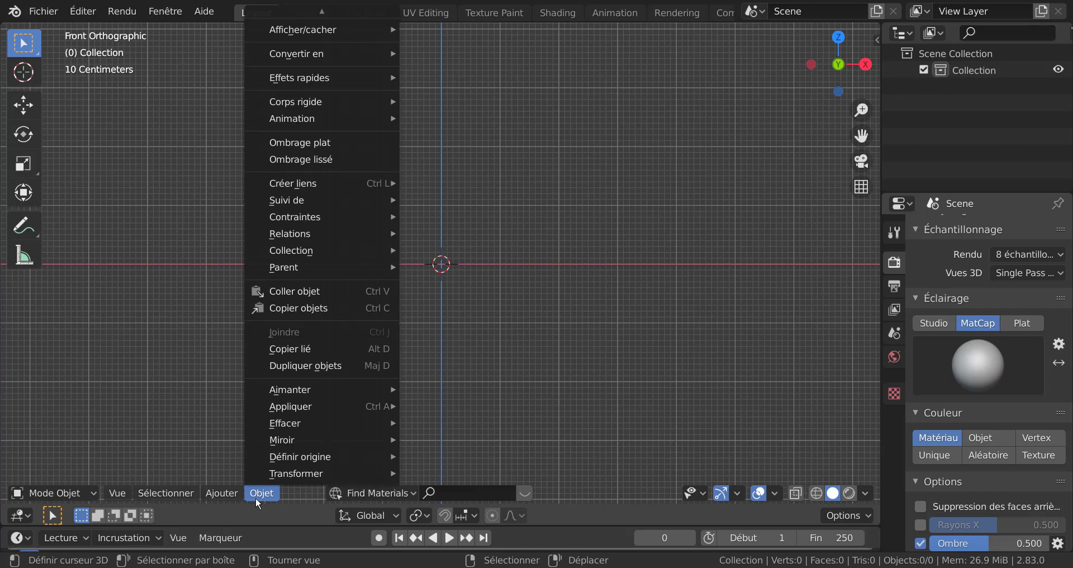
mouse_move(223, 493)
mouse_move(230, 474)
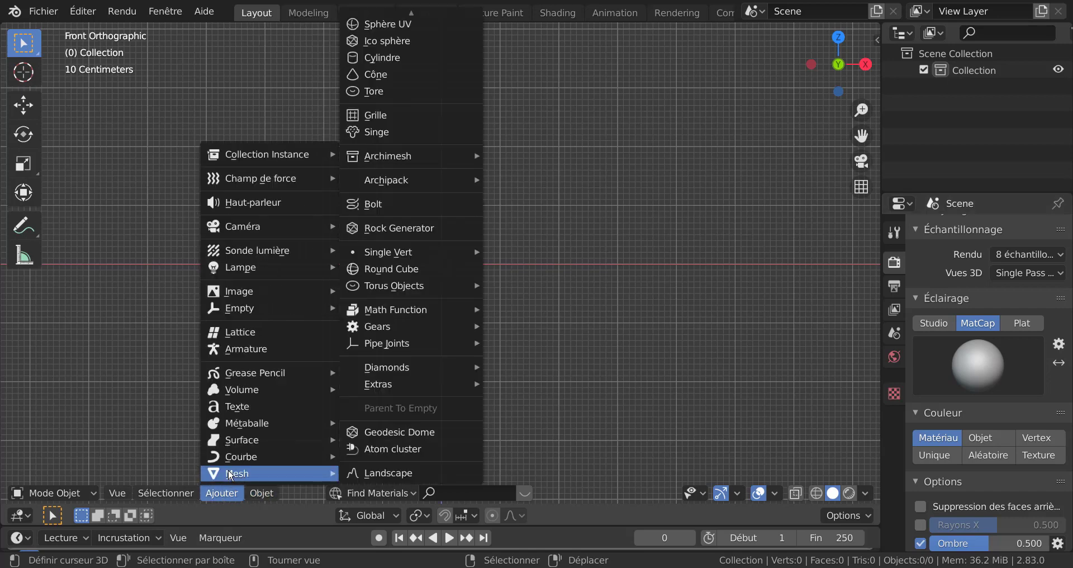
left_click(393, 59)
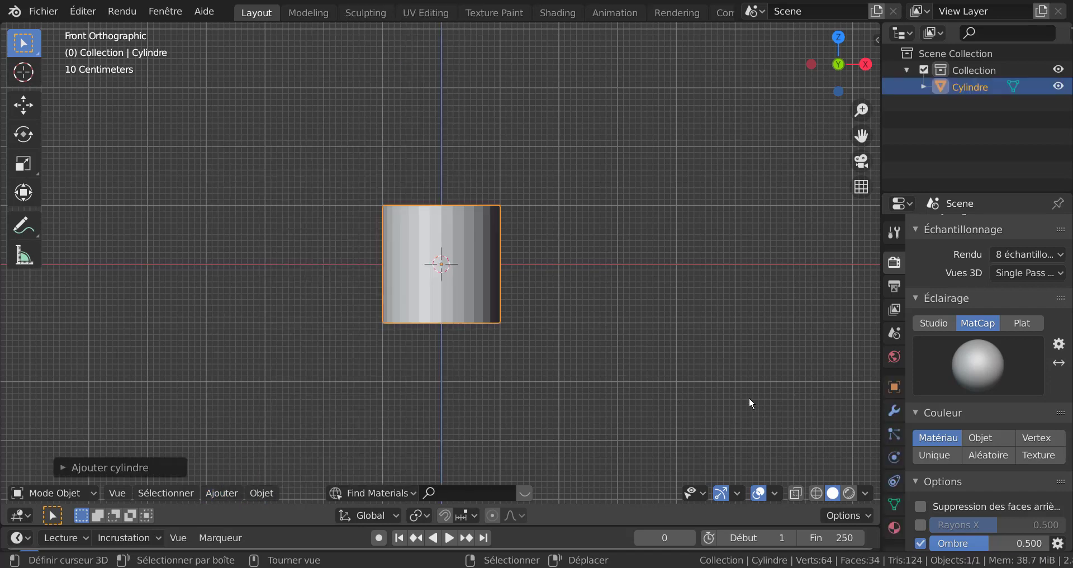
Scale the cylinder down uniformly and stretch it along Z into a slender column about nine times taller than wide
key("s")
left_click(578, 319)
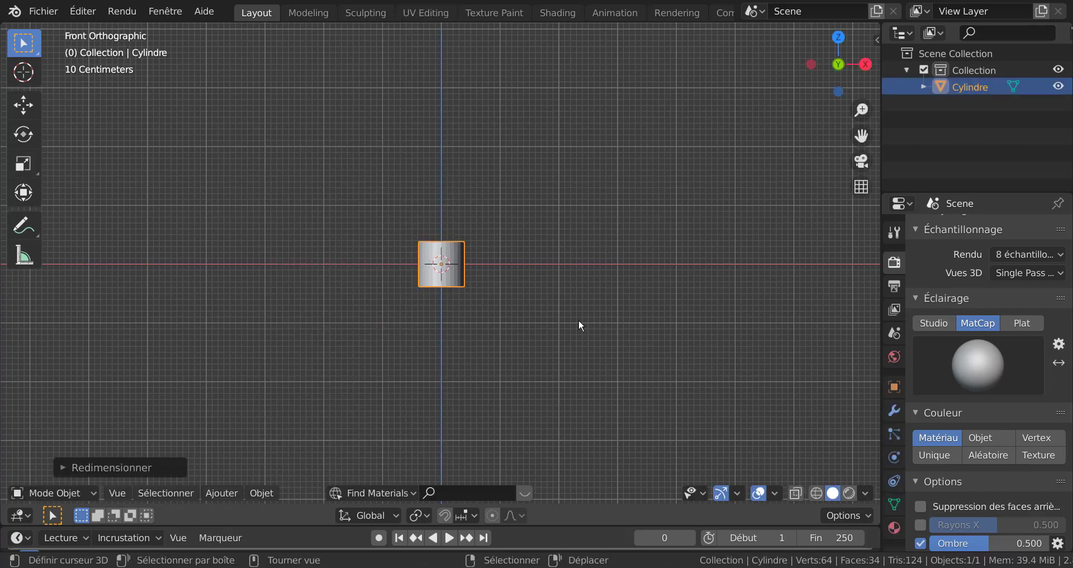
scroll(615, 284, "down", 1)
key("s")
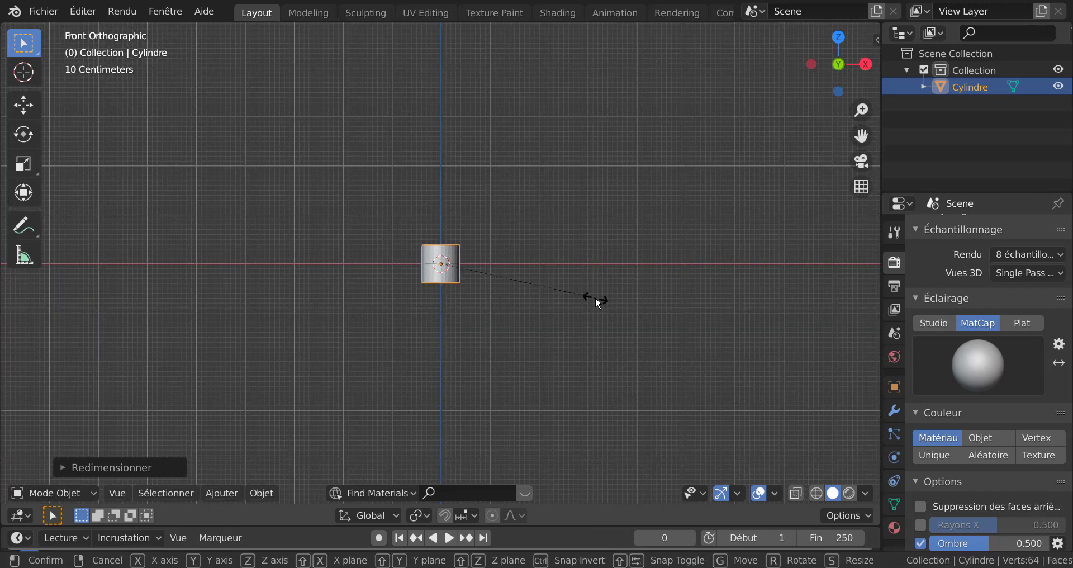
key("z")
left_click(810, 472)
key("s")
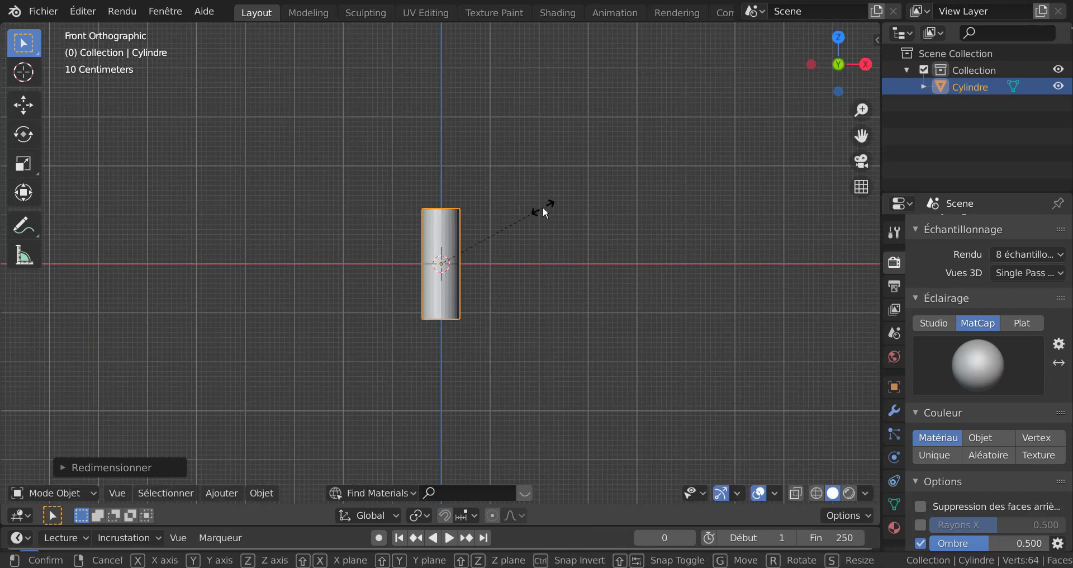
key("z")
left_click(772, 352)
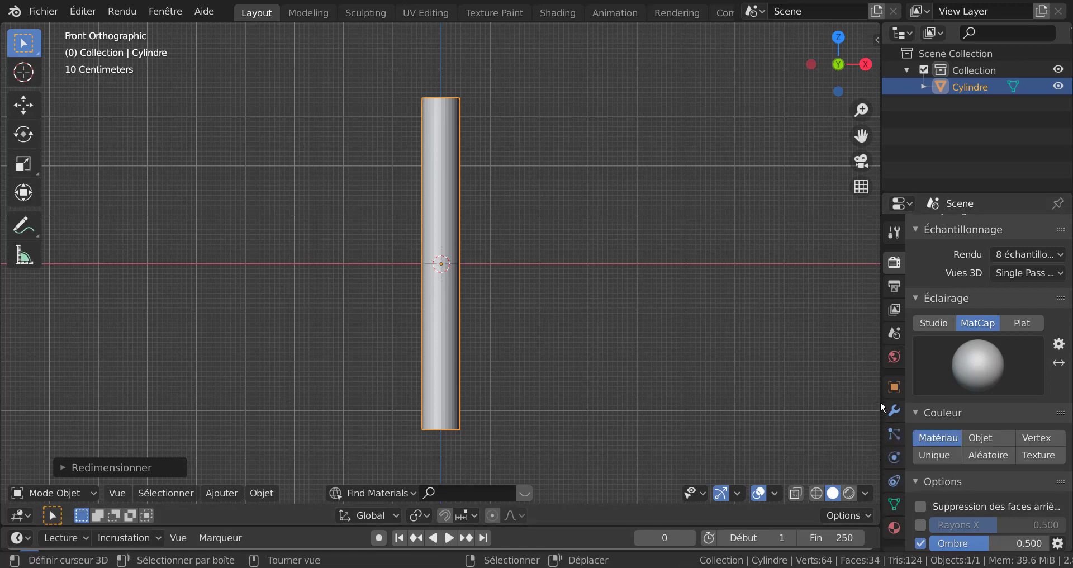
Widen the properties area and enable Auto-lisser in the cylinder's Normales settings
left_click_drag(882, 409, 816, 332)
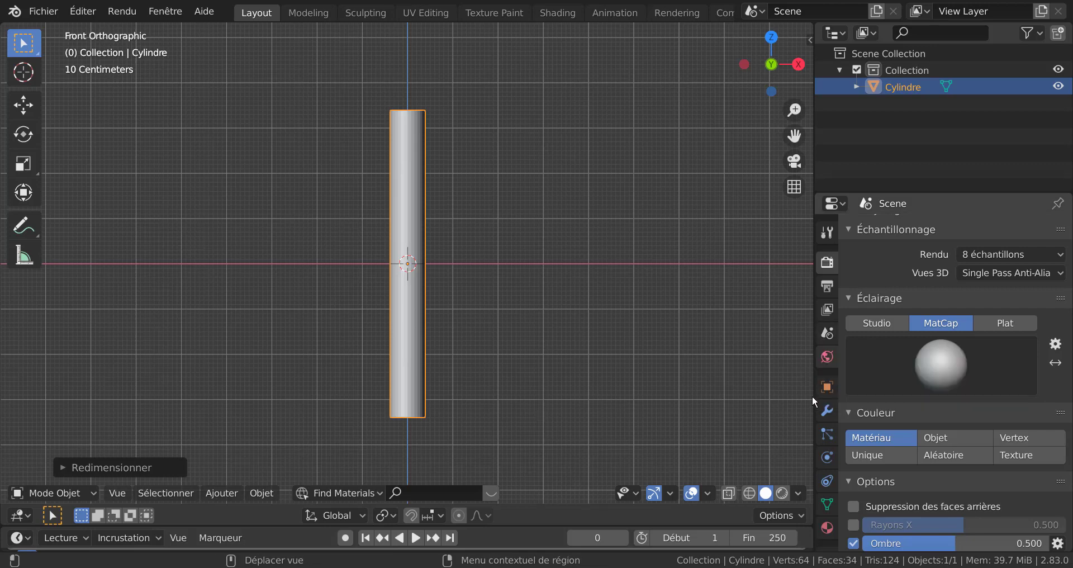
left_click(826, 506)
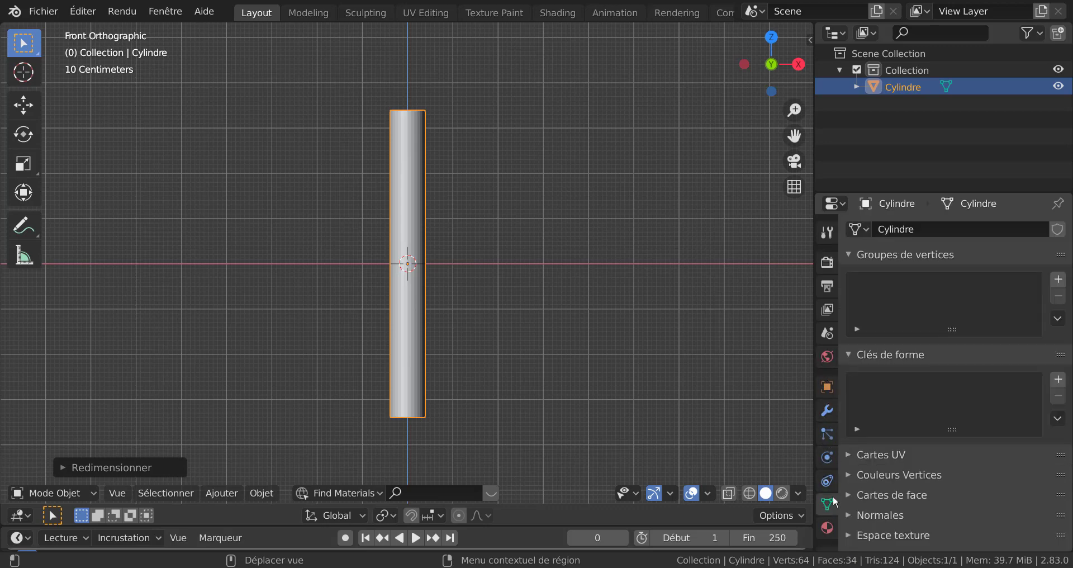
scroll(897, 493, "down", 3)
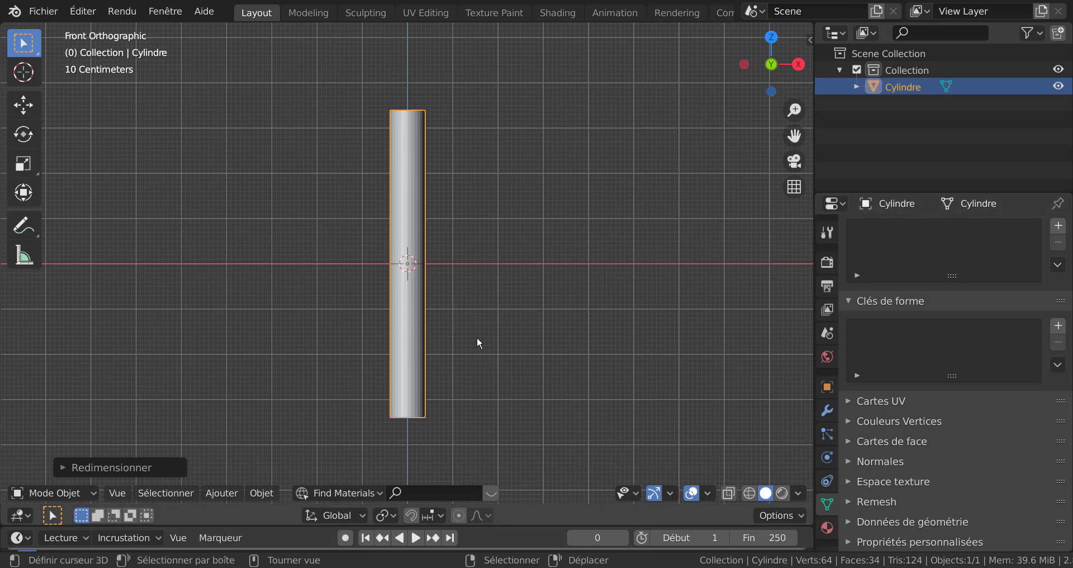
left_click(853, 462)
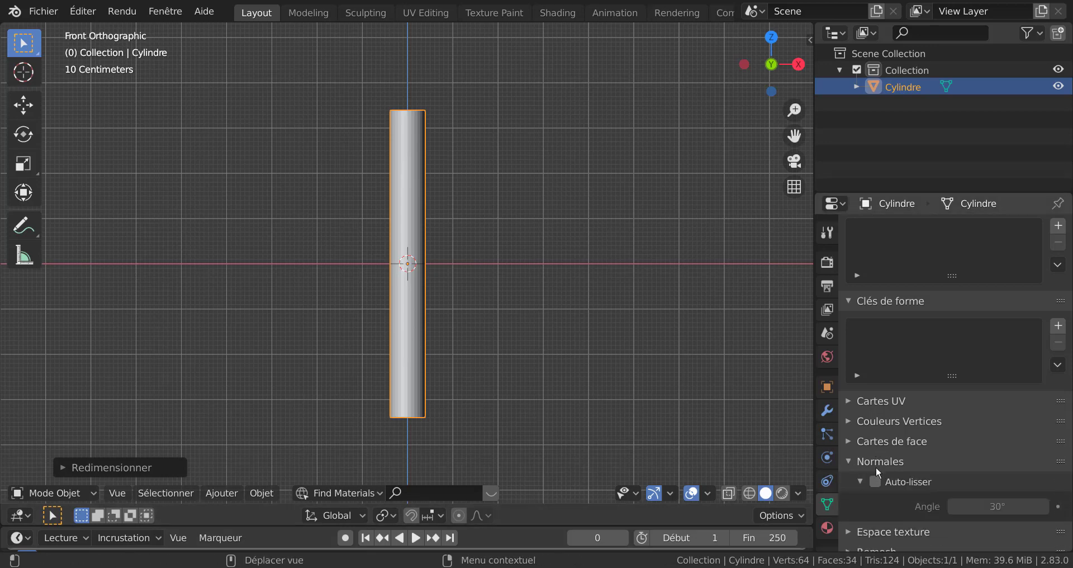
left_click(876, 483)
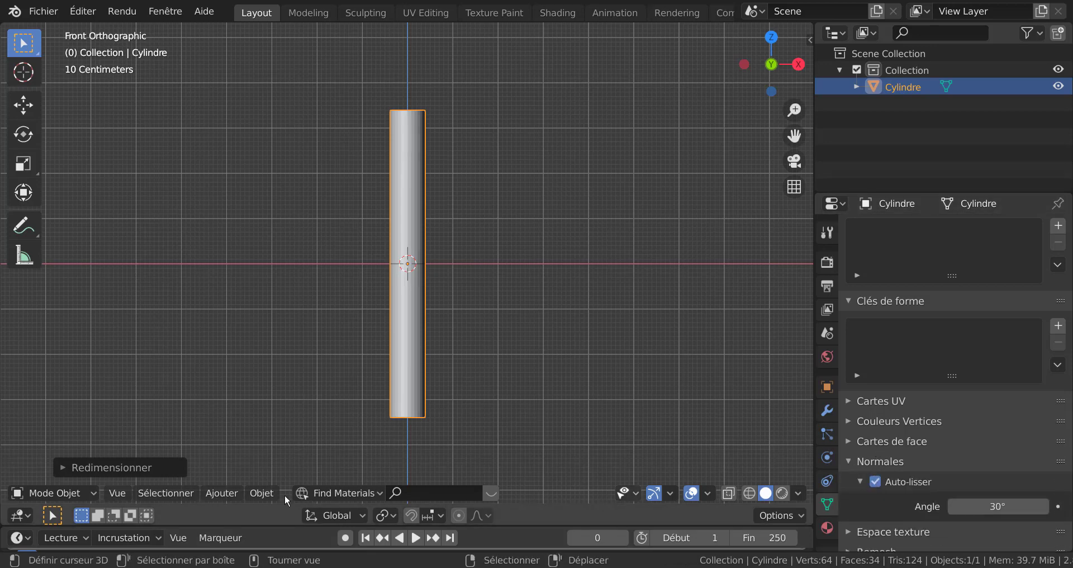
Apply smooth shading (Ombrage lissé) to the cylinder
left_click(262, 493)
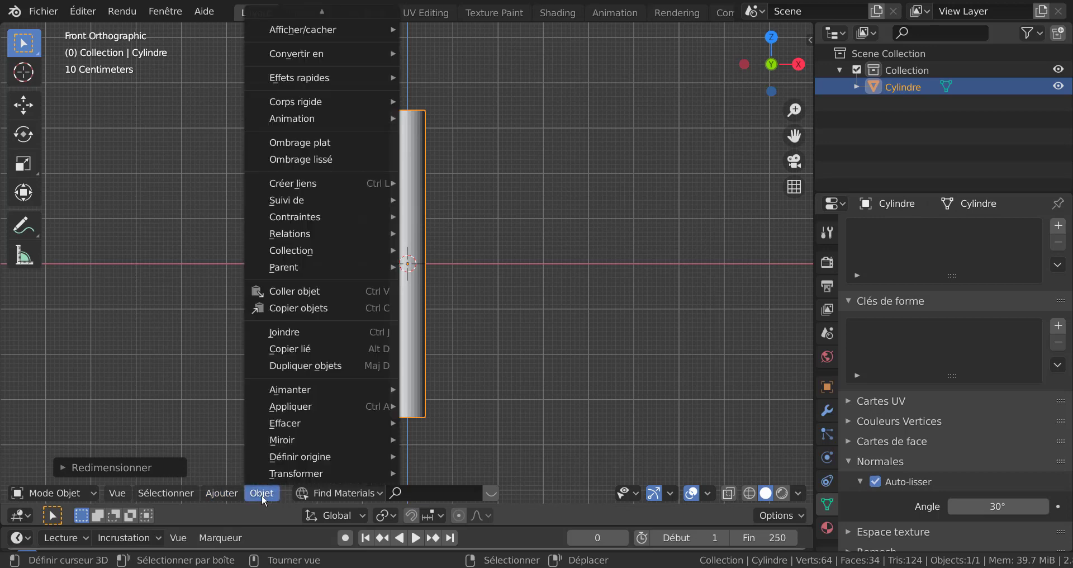
left_click(295, 158)
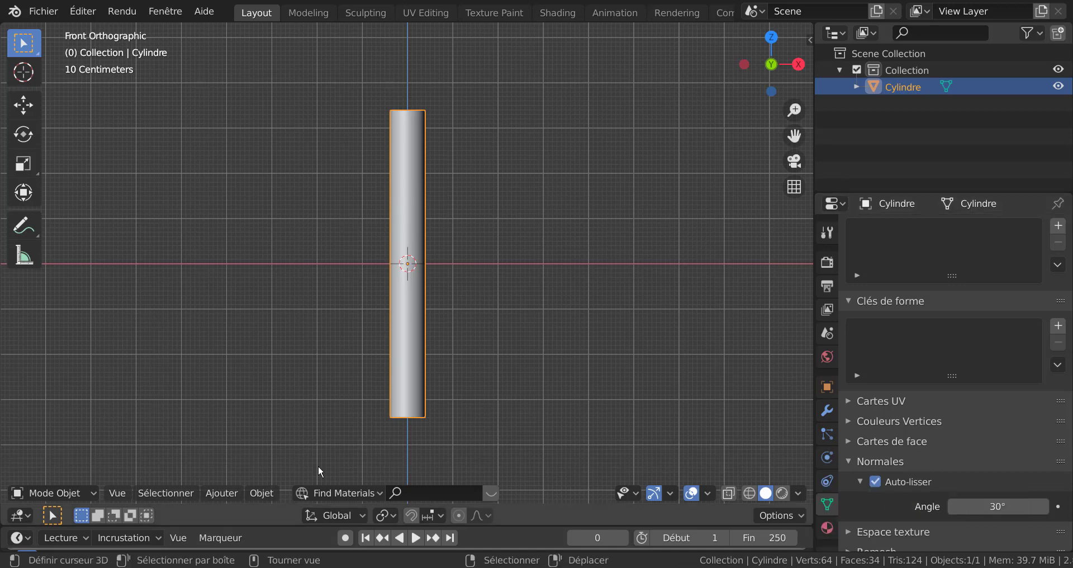
left_click(258, 493)
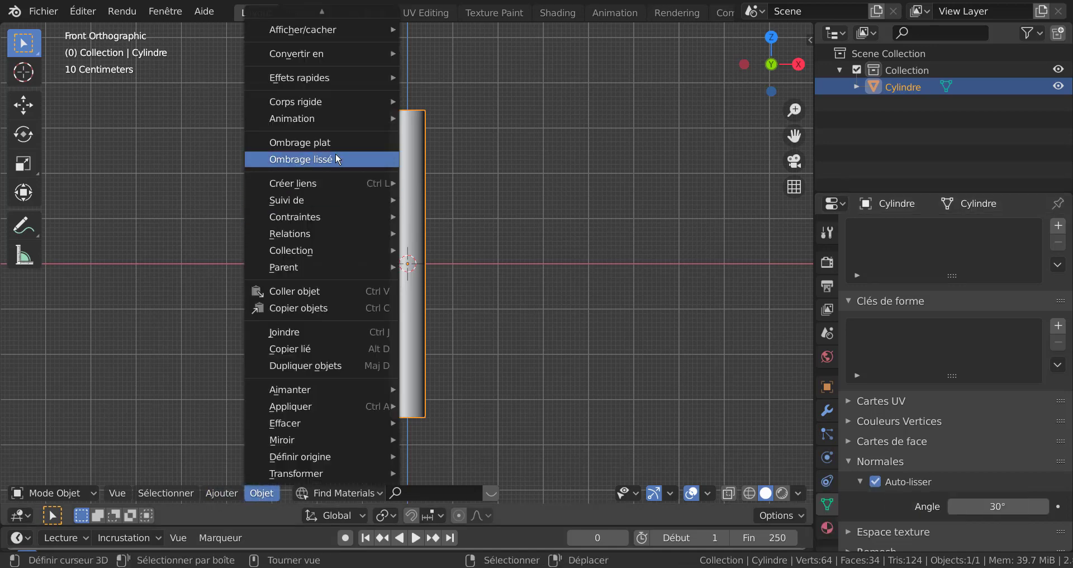
left_click(321, 160)
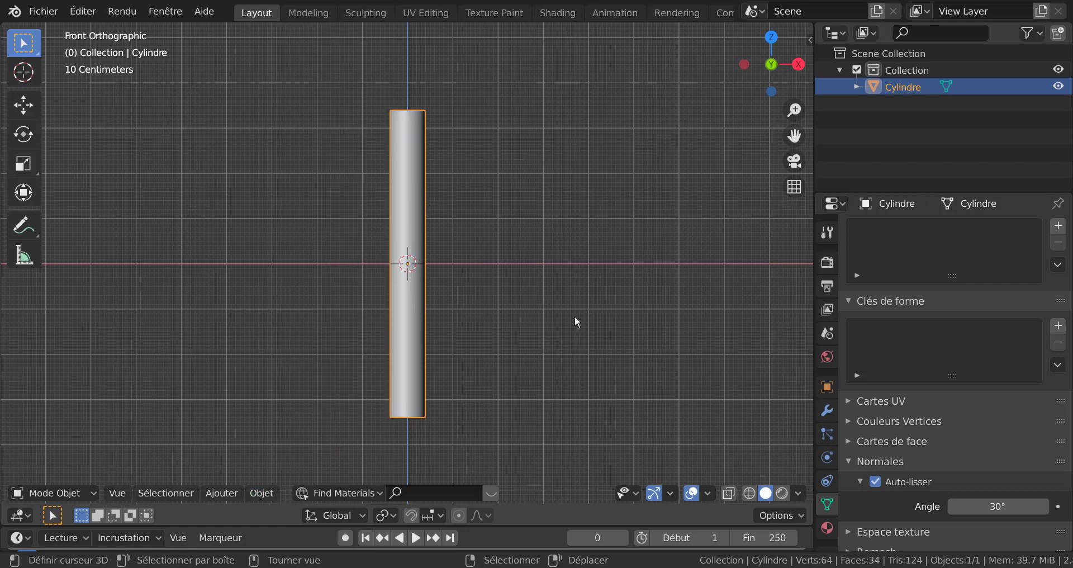
Add an armature at the origin, inside the cylinder
left_click(236, 494)
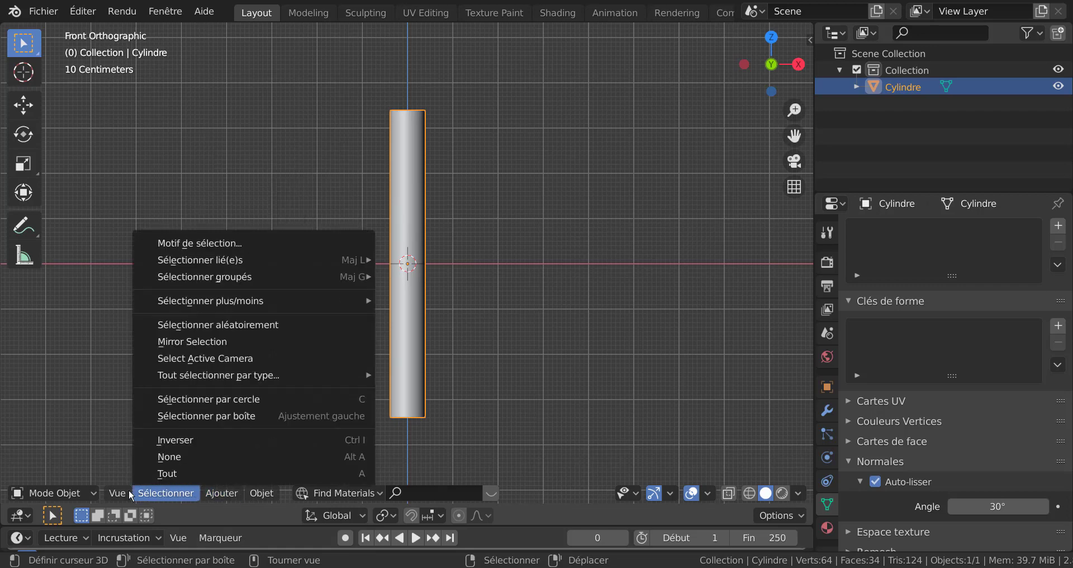
mouse_move(75, 495)
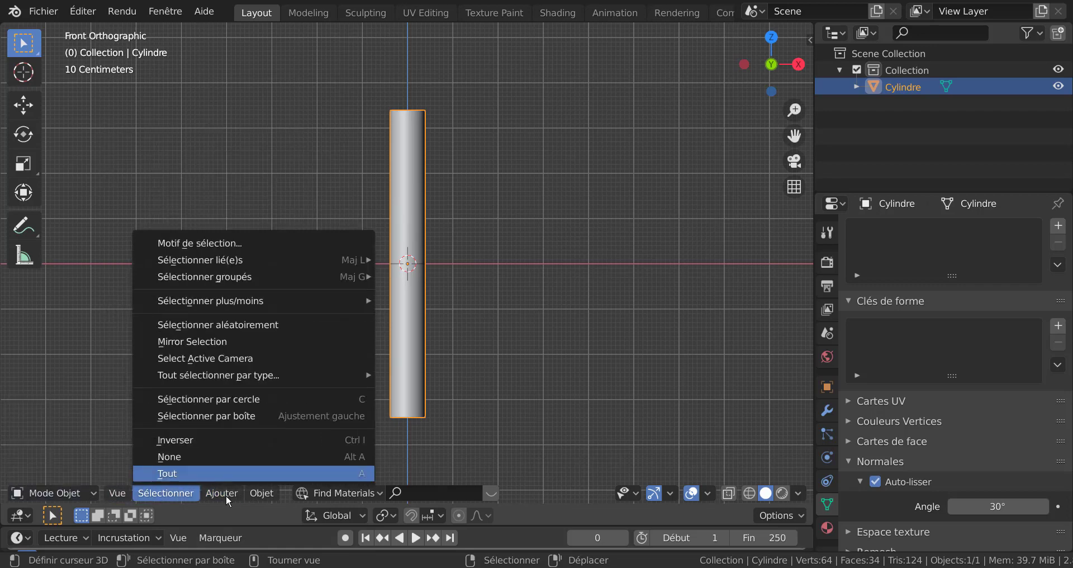
left_click(226, 494)
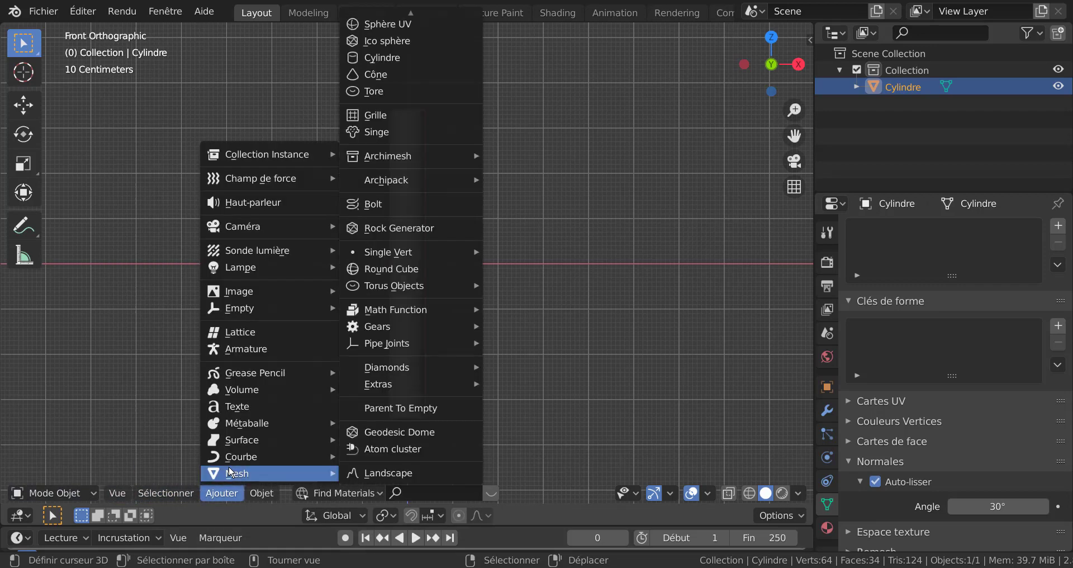
mouse_move(241, 296)
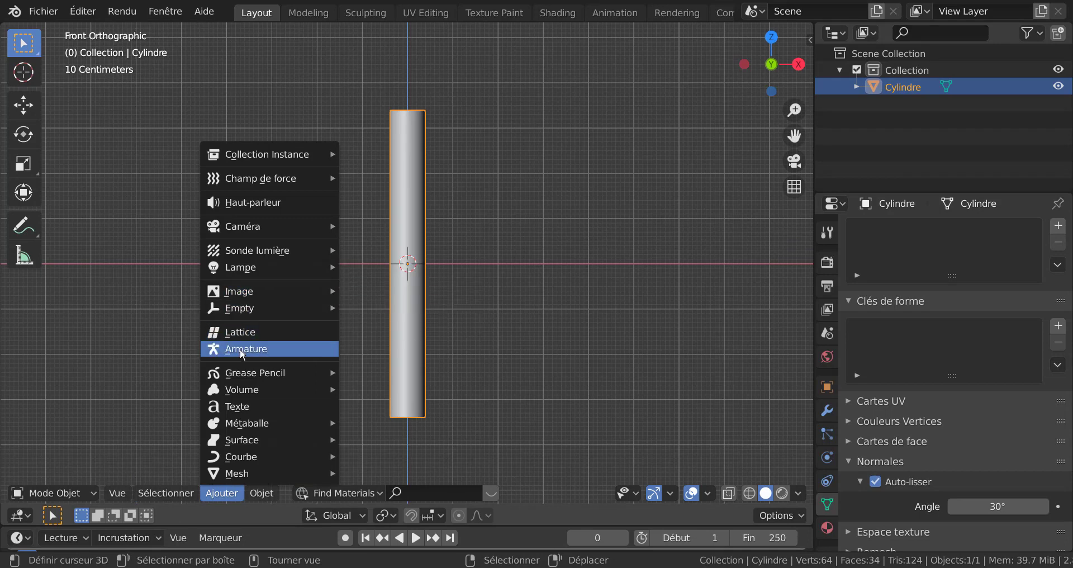
left_click(242, 349)
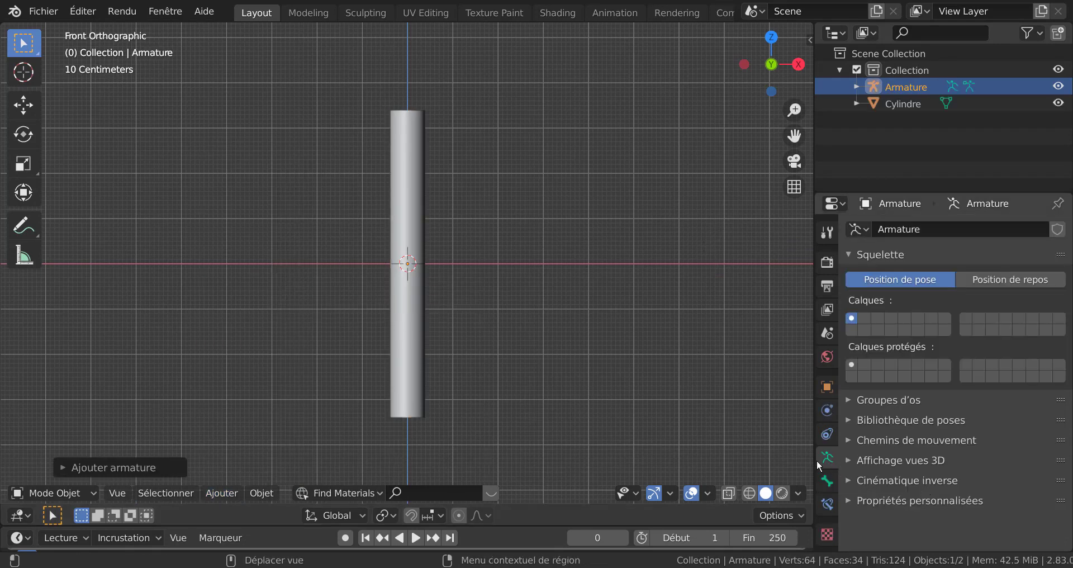
Enable Noms, Axes and En avant in the armature's Affichage vues 3D settings
left_click(858, 460)
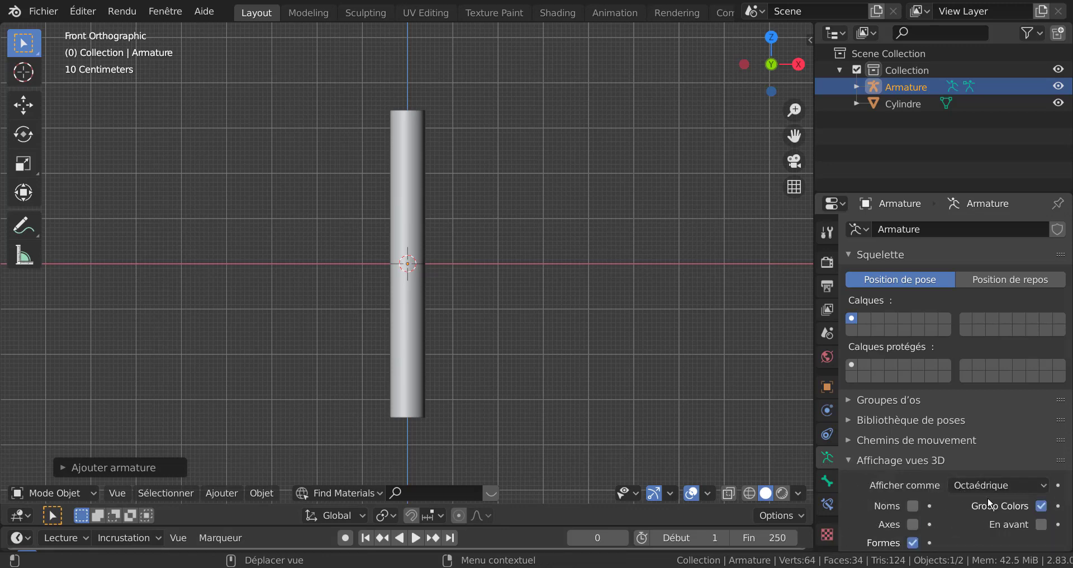
scroll(983, 492, "down", 2)
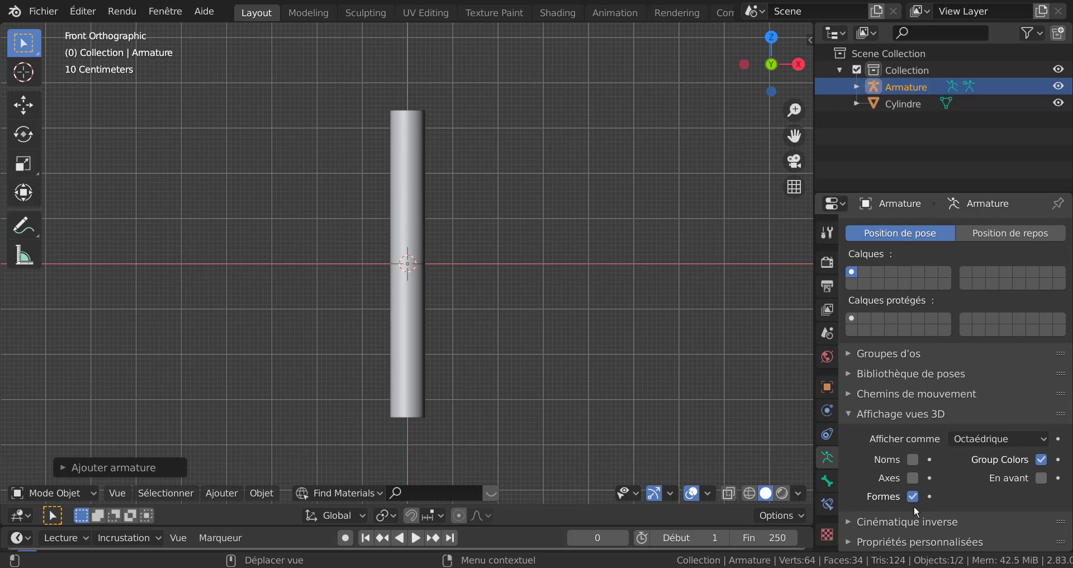
left_click(913, 460)
left_click(1041, 478)
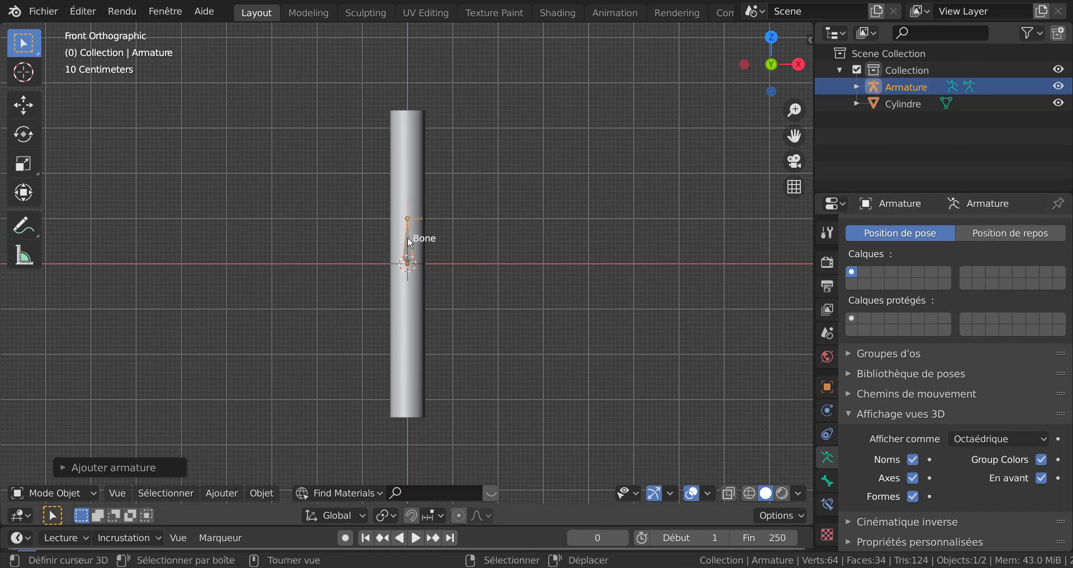
scroll(517, 260, "up", 2)
scroll(518, 264, "up", 1)
scroll(380, 190, "up", 2)
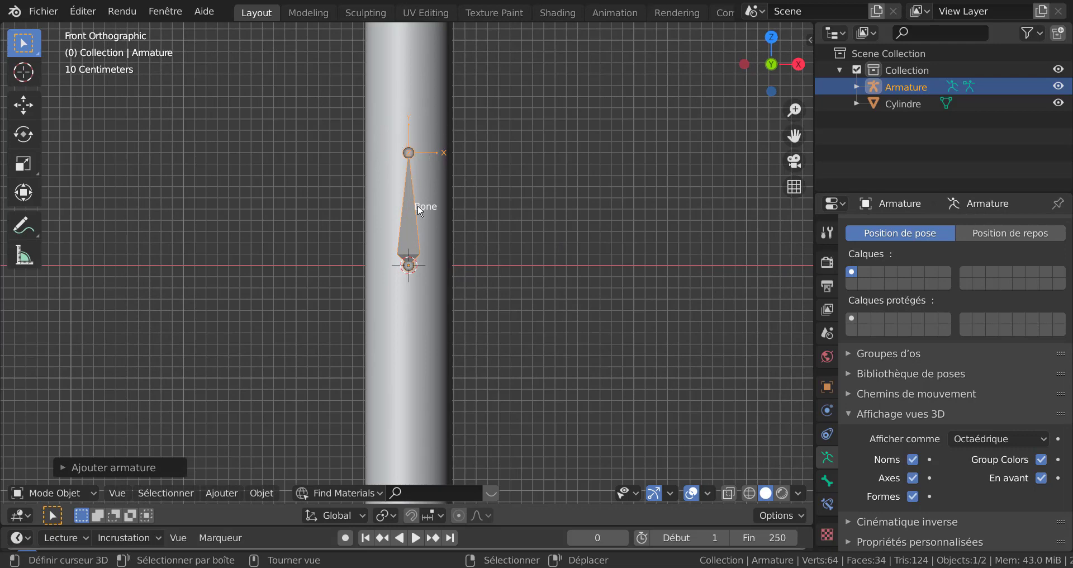
scroll(583, 263, "down", 3)
mouse_move(549, 270)
middle_mouse_down()
mouse_move(568, 299)
mouse_move(568, 250)
mouse_move(465, 334)
mouse_move(454, 327)
mouse_move(555, 280)
mouse_move(560, 302)
mouse_move(551, 276)
middle_mouse_up()
key("KP_1")
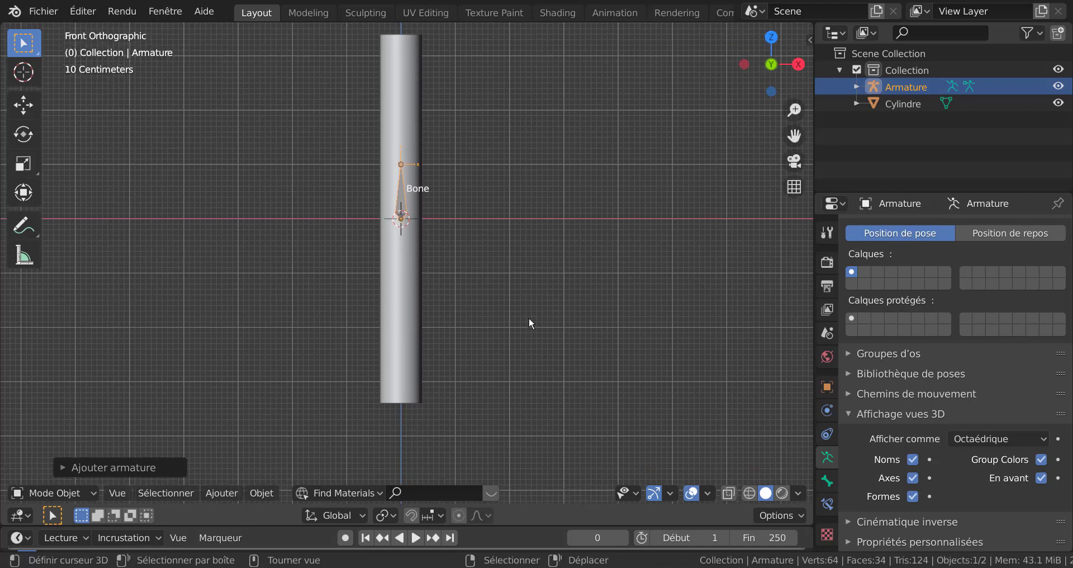
key("g")
key("y")
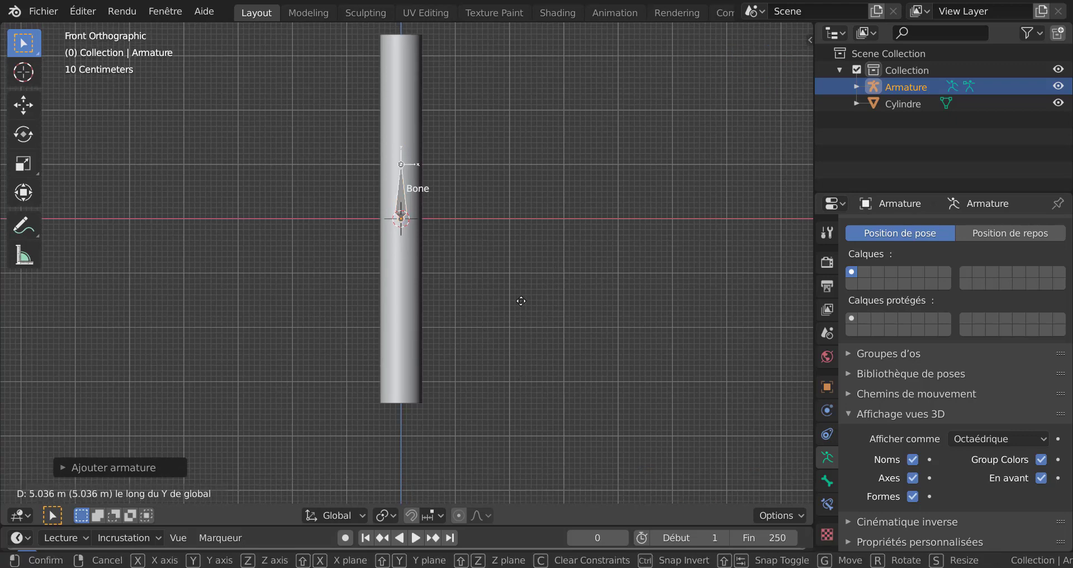
right_click(398, 207)
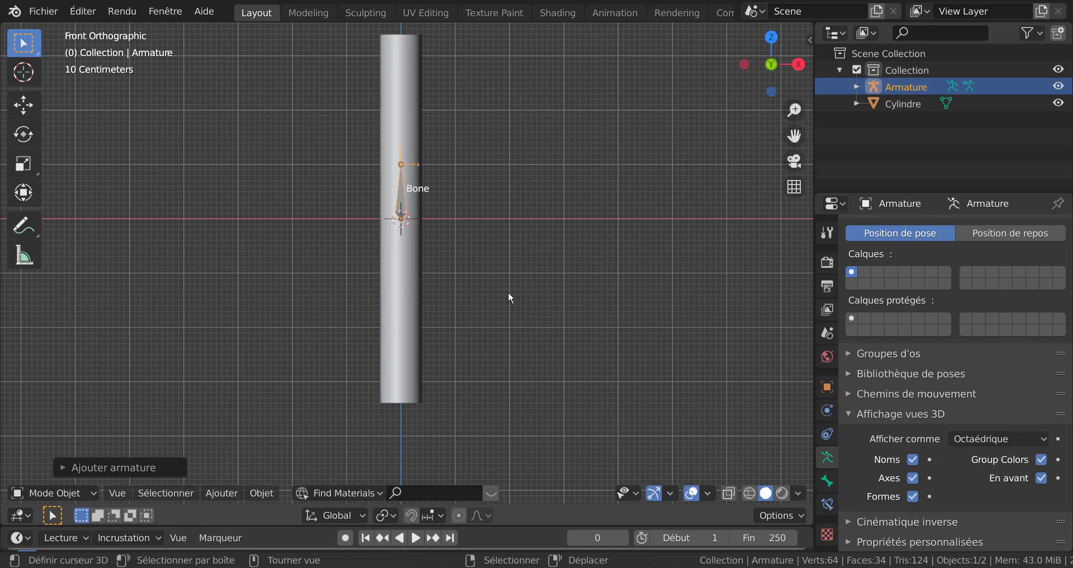
key("g")
key("y")
right_click(450, 285)
left_click(400, 206)
left_click(401, 208)
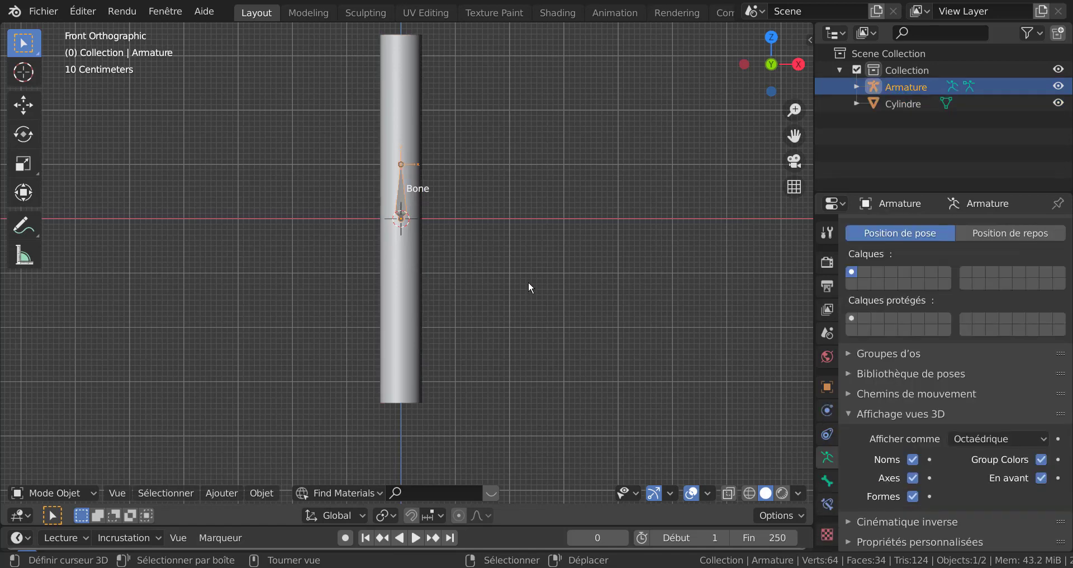
Move the armature straight down along Z until the bone's root sits just above the cylinder's bottom end
key("g")
key("z")
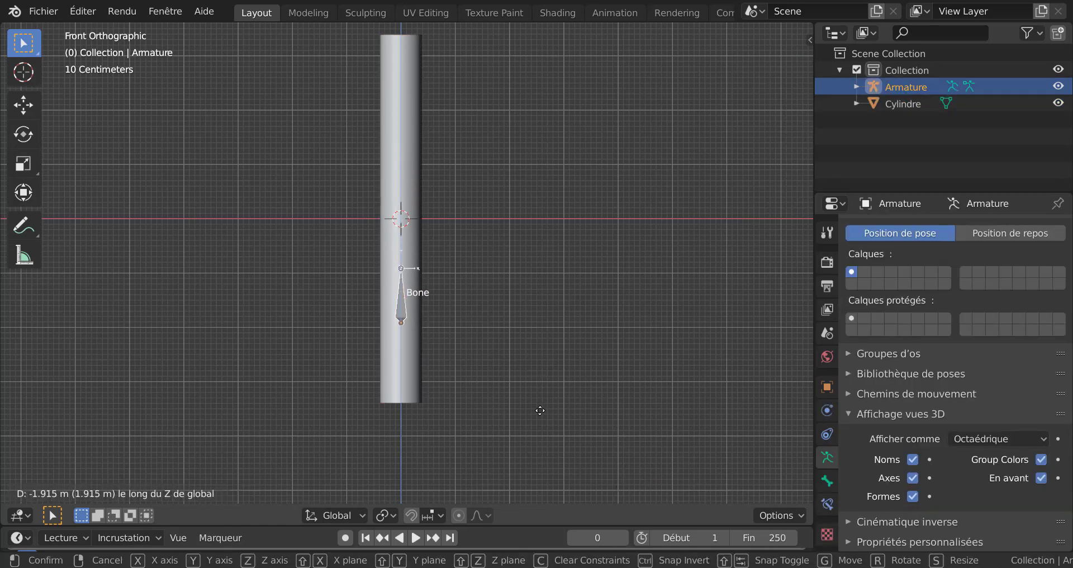
left_click(561, 464)
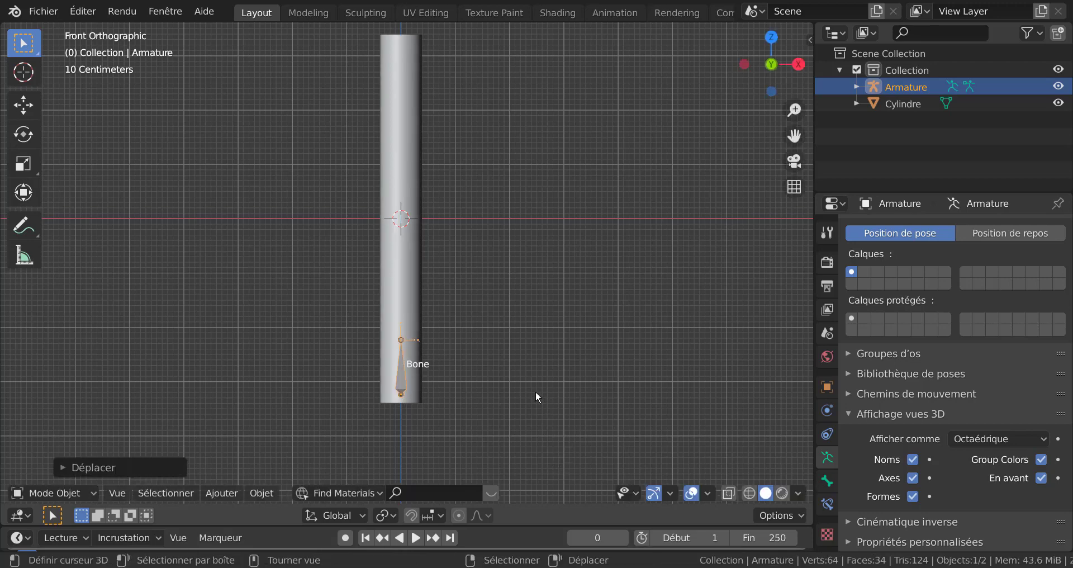
Put the armature in Edit Mode and lengthen the bone by moving its tip up about 0.8 m along Z
key("Tab")
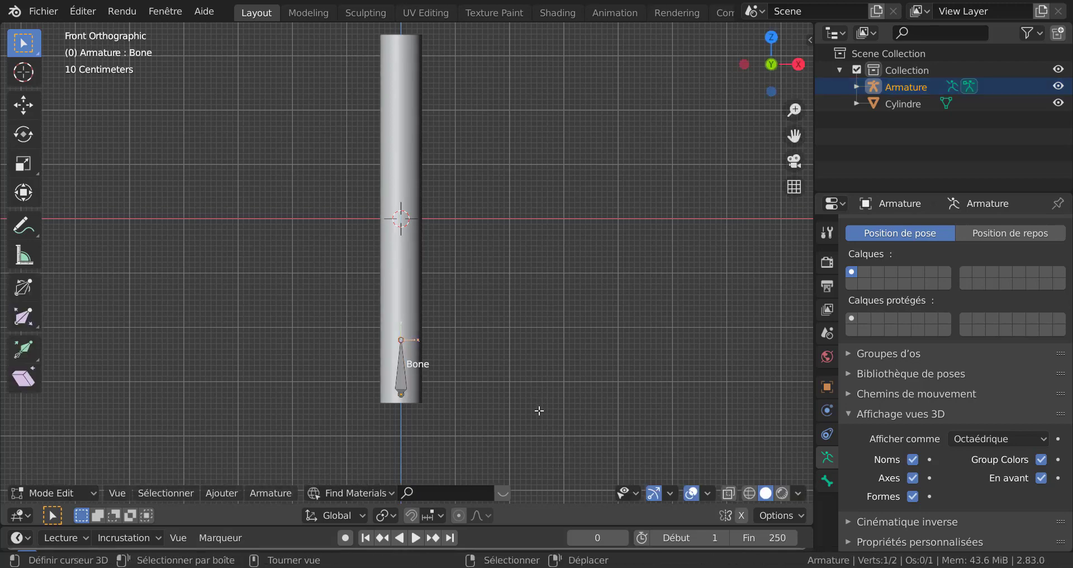
middle_click_drag(539, 408, 574, 349, "shift")
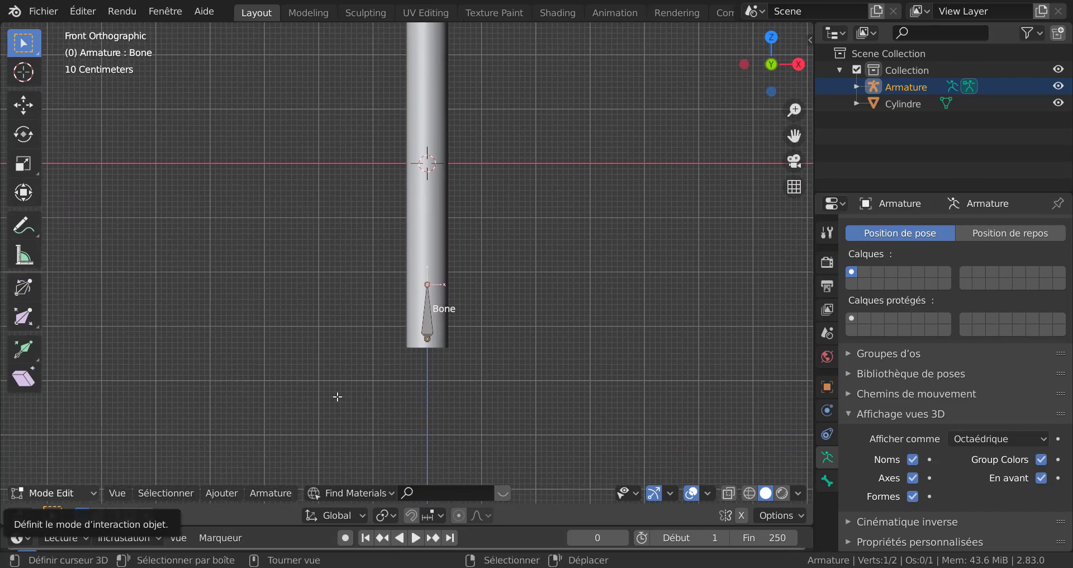
key("g")
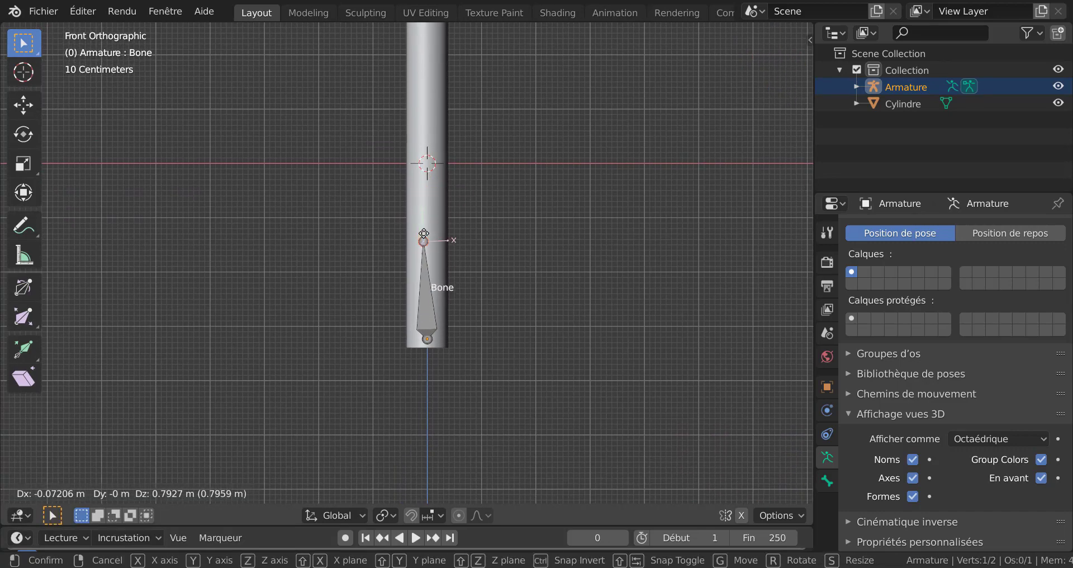
key("z")
left_click(420, 237)
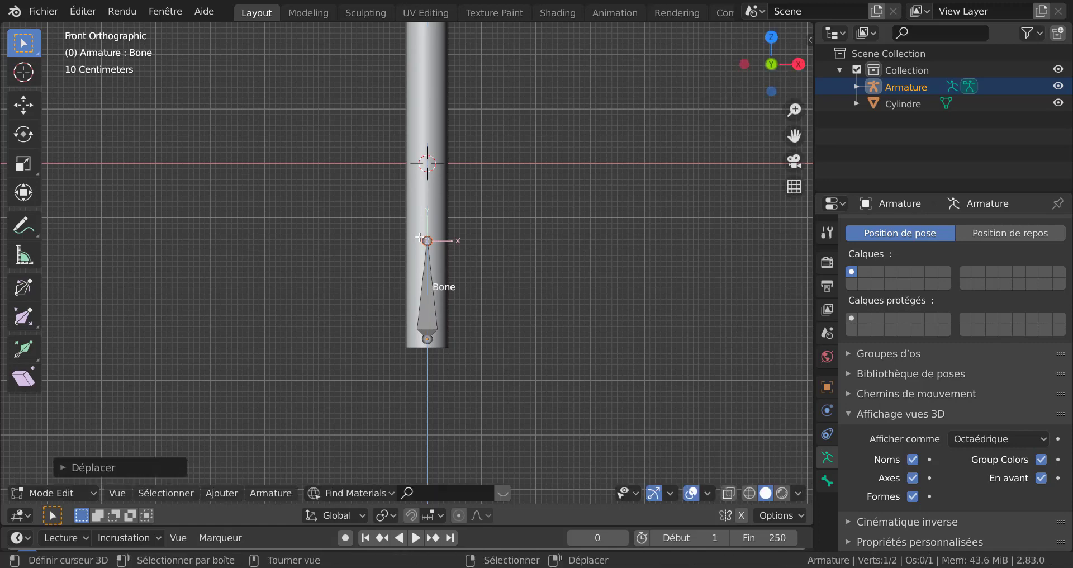
Extrude two more bones upward along Z from the first bone's tip, about 1.6 m and 1.5 m long
middle_click_drag(479, 299, 463, 384, "shift")
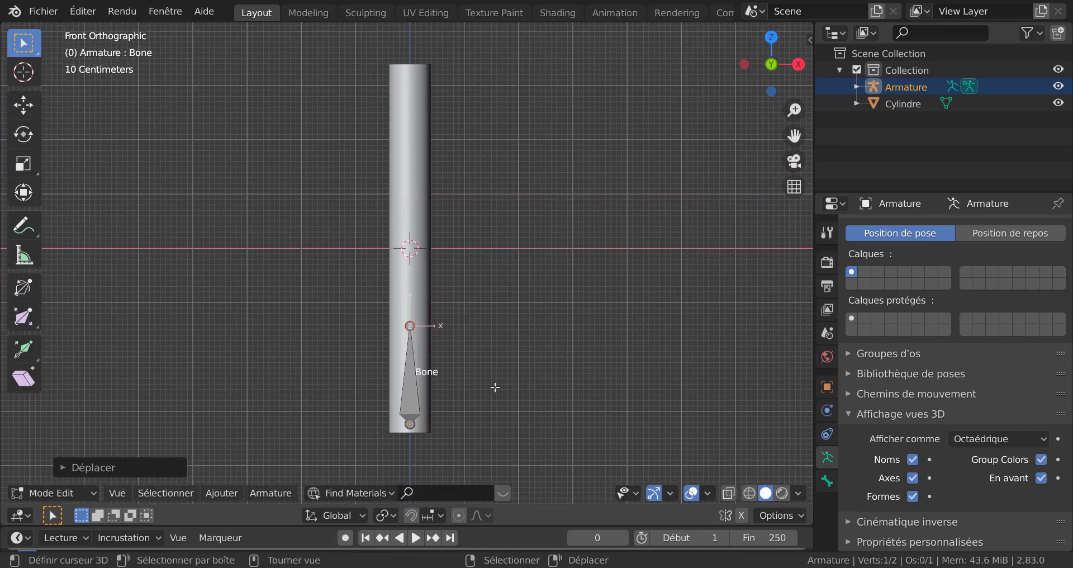
key("e")
key("z")
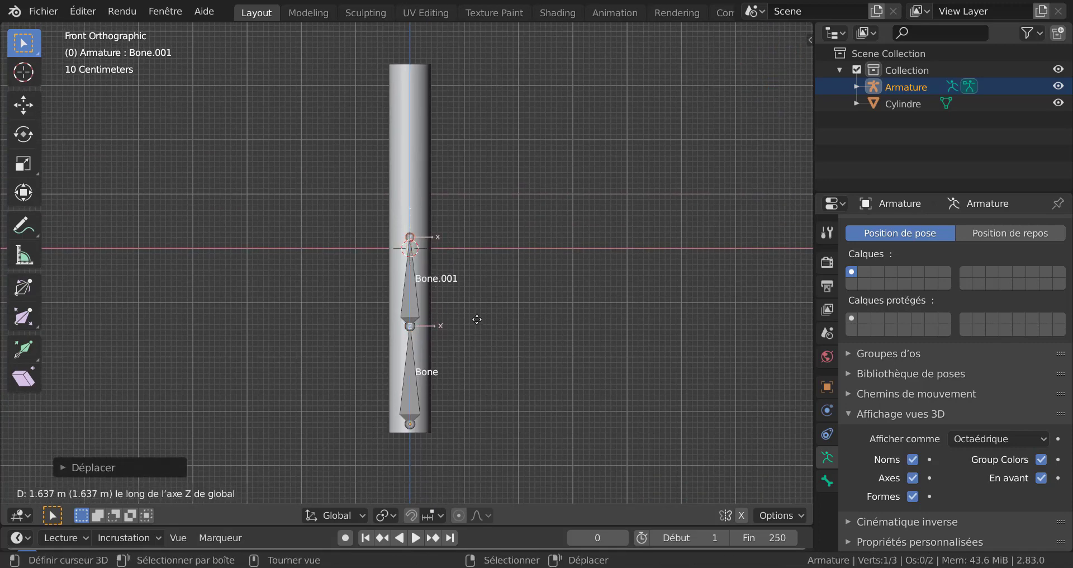
left_click(473, 327)
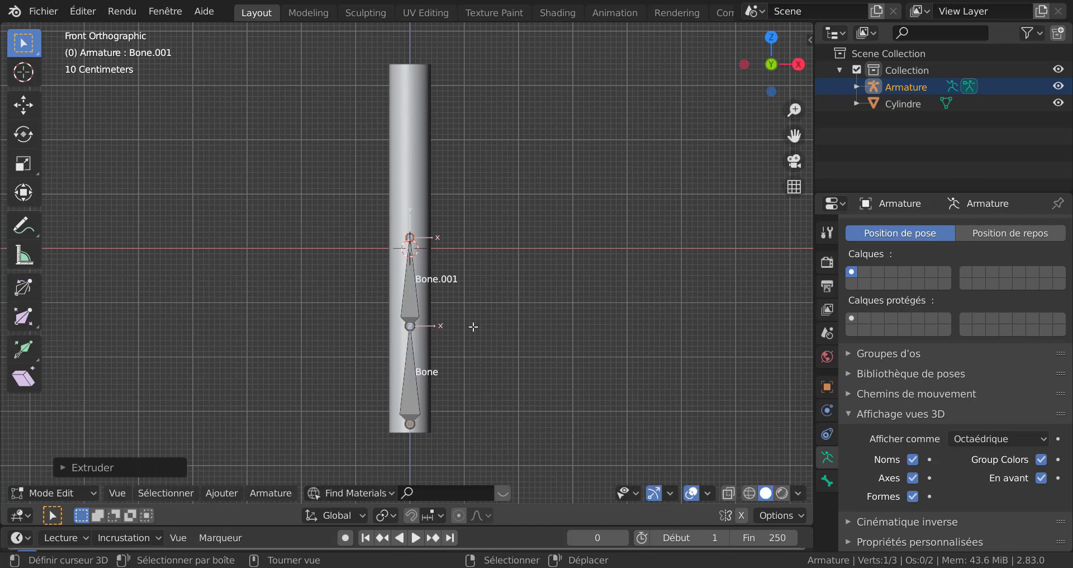
key("e")
key("z")
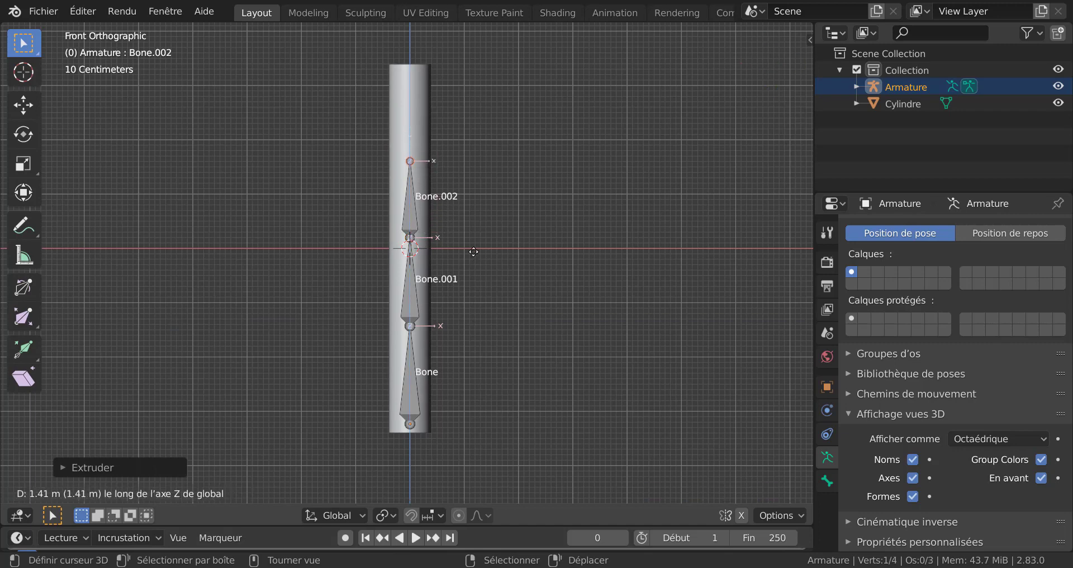
left_click(473, 247)
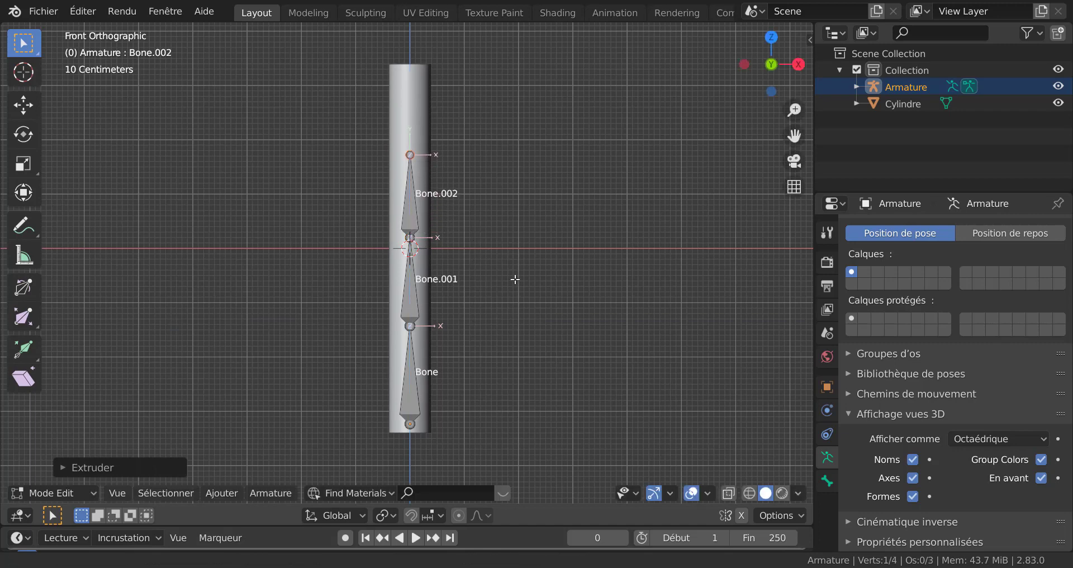
Extrude a fourth bone along Z from the end of the chain to just below the cylinder's top
middle_click_drag(515, 279, 511, 344, "shift")
scroll(412, 223, "up", 2)
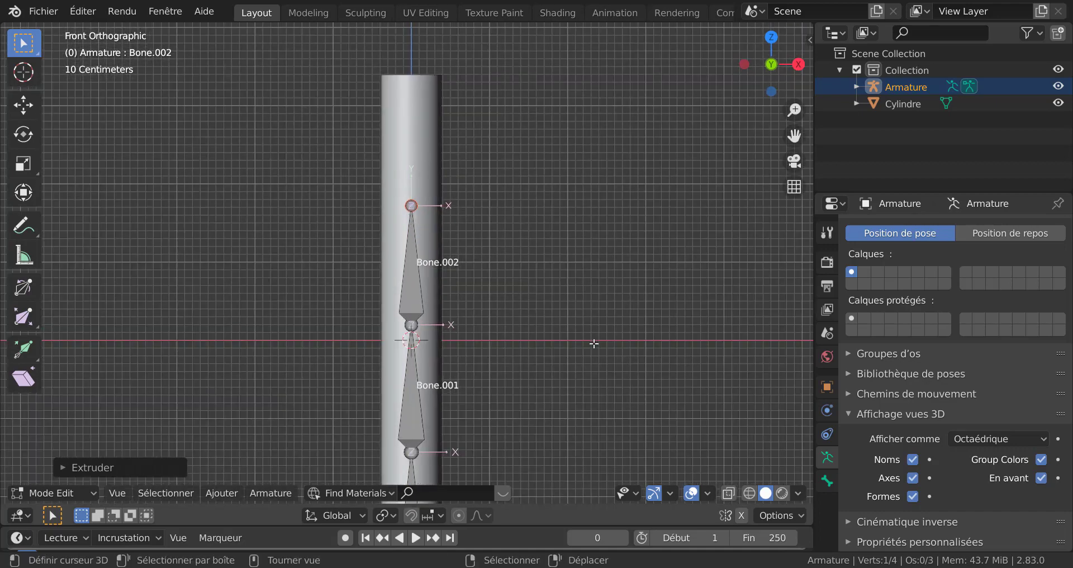
key("e")
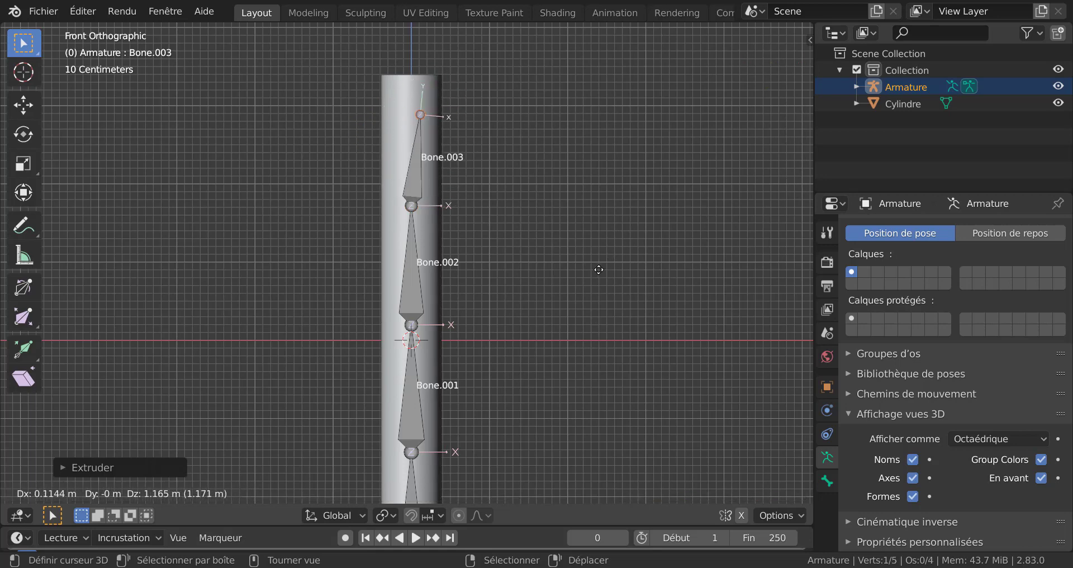
key("z")
left_click(598, 252)
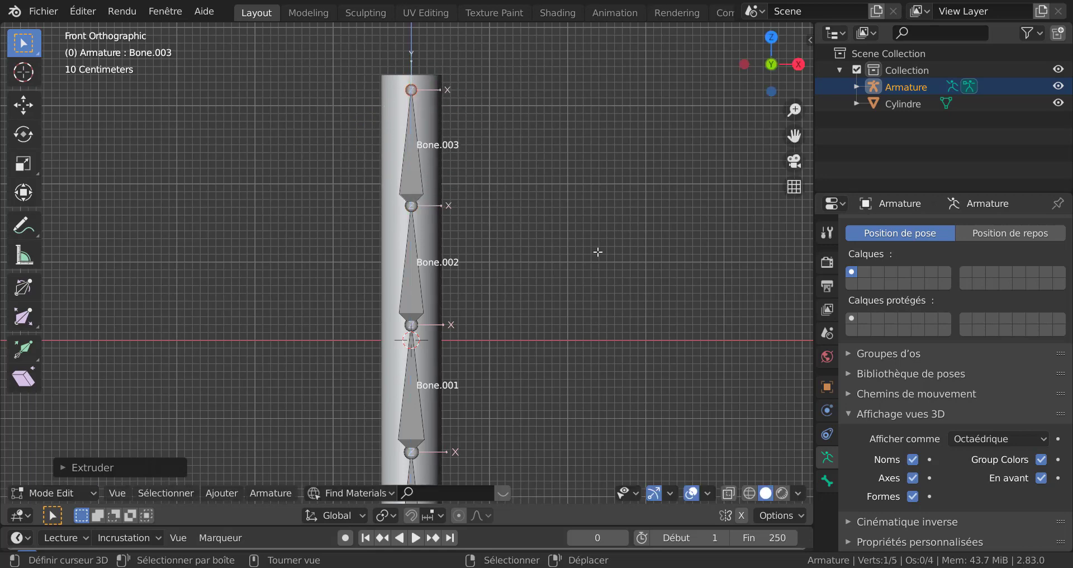
Return the armature to Object Mode, select the cylinder and put its mesh in Edit Mode
scroll(598, 252, "down", 4)
middle_click_drag(511, 342, 539, 348)
key("KP_1")
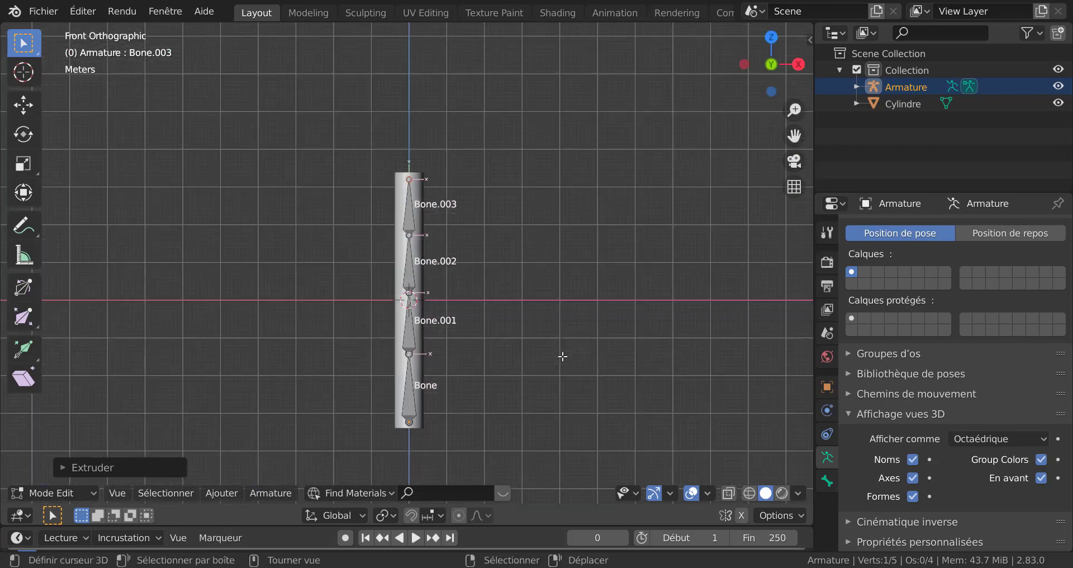
scroll(556, 359, "up", 2)
middle_click_drag(535, 376, 523, 257, "shift")
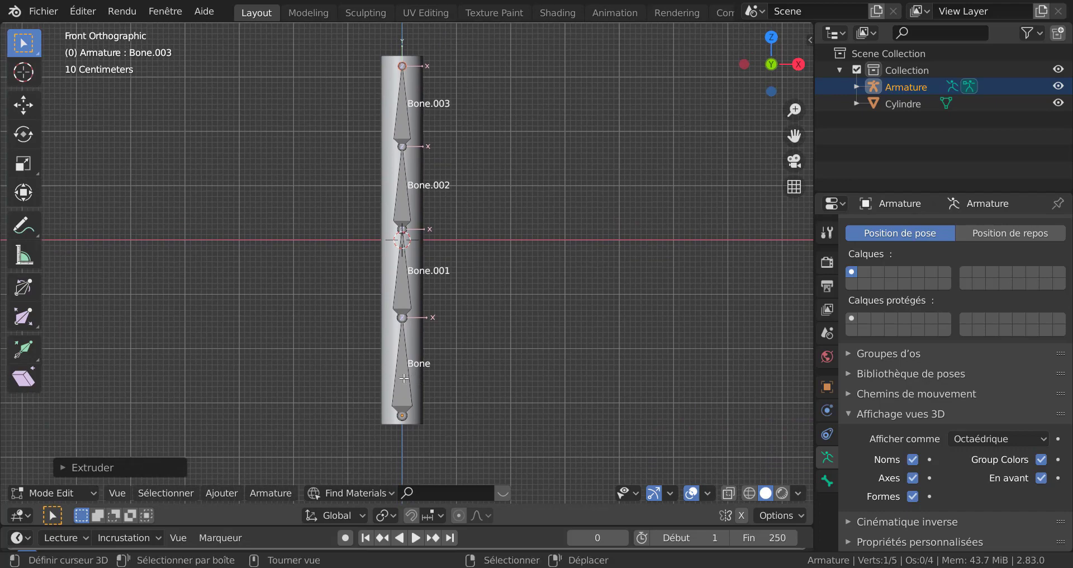
scroll(405, 377, "up", 1)
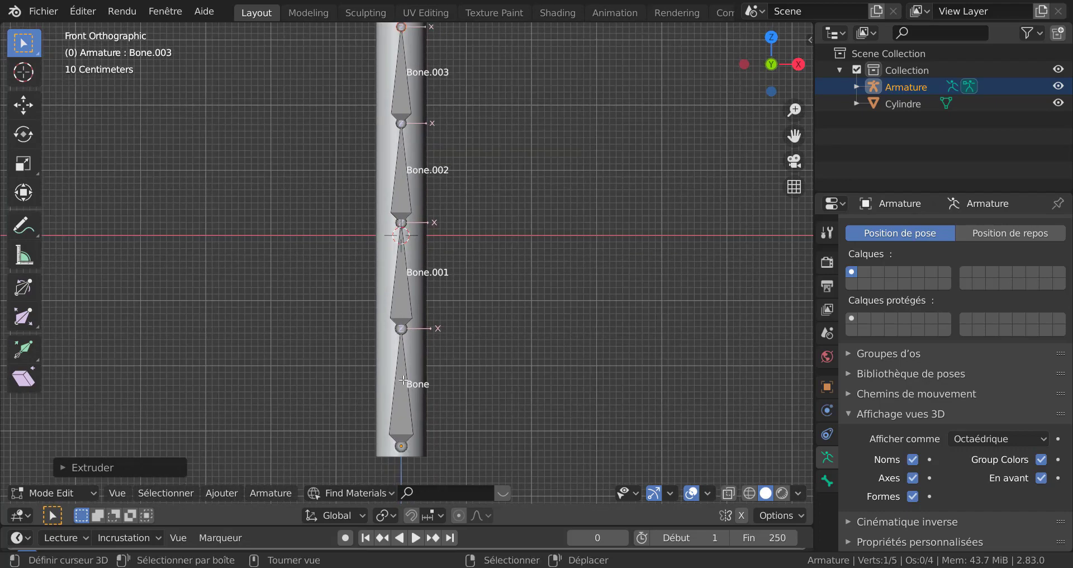
scroll(403, 380, "down", 1)
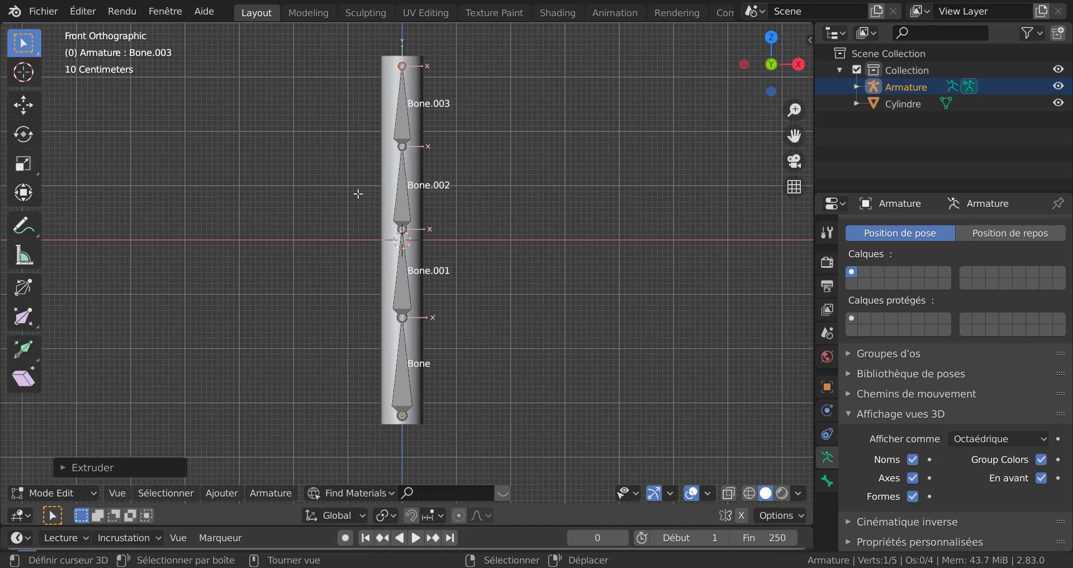
key("Tab")
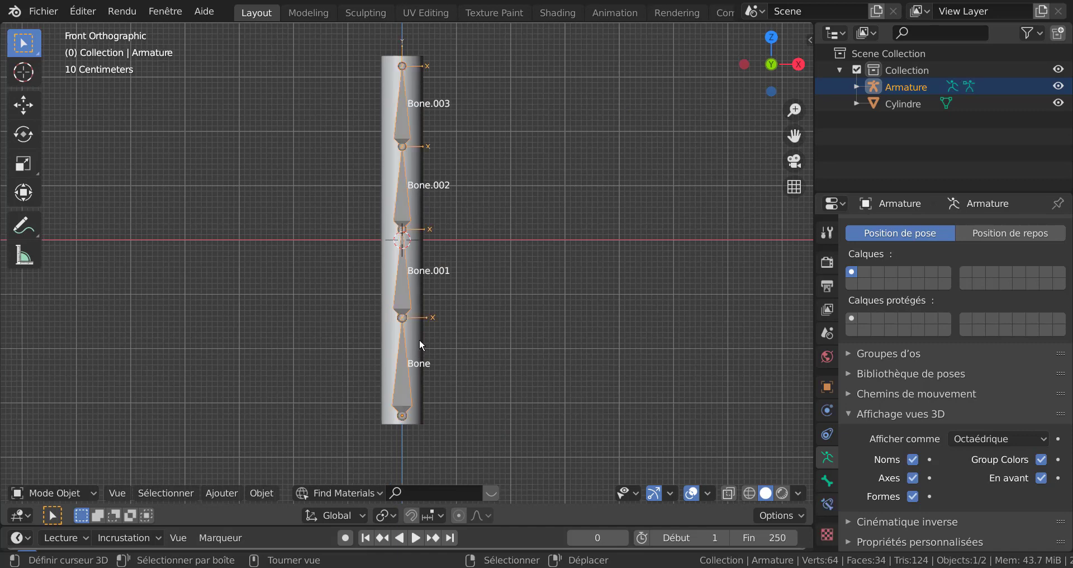
left_click(419, 339)
key("Tab")
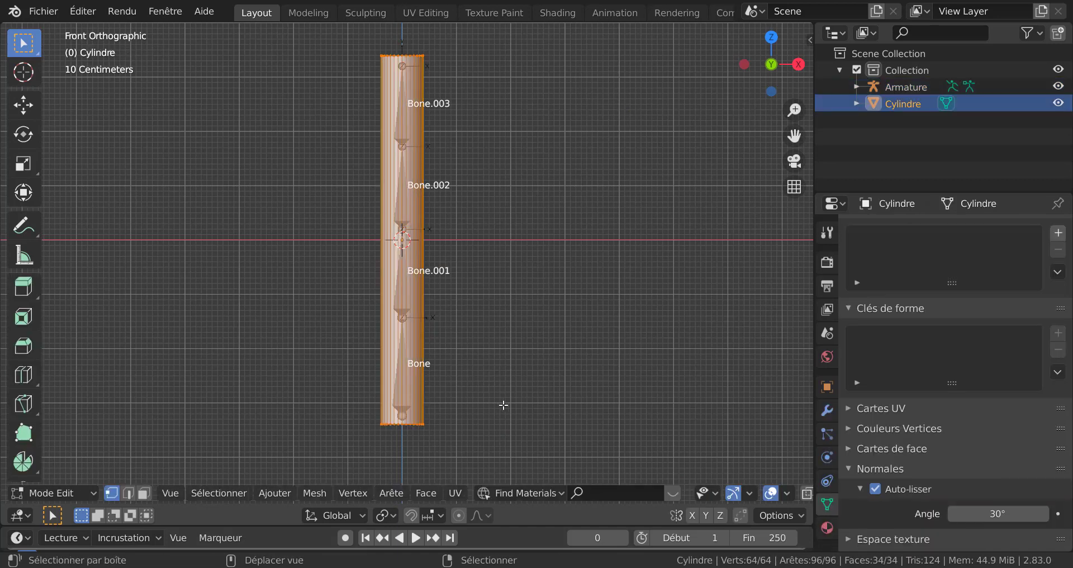
middle_click_drag(507, 399, 520, 367, "shift")
scroll(513, 372, "up", 2)
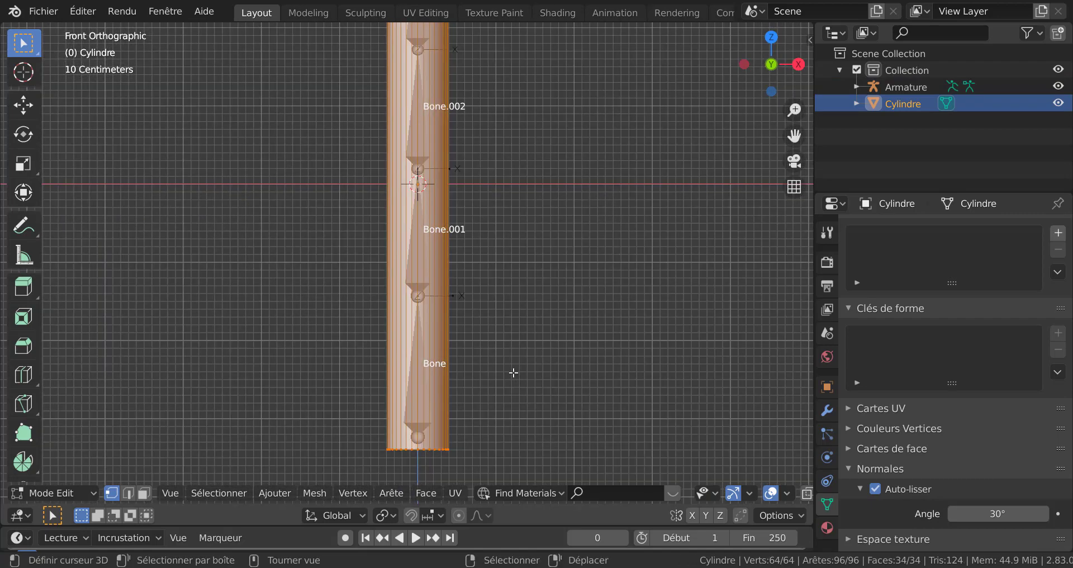
scroll(519, 389, "up", 2)
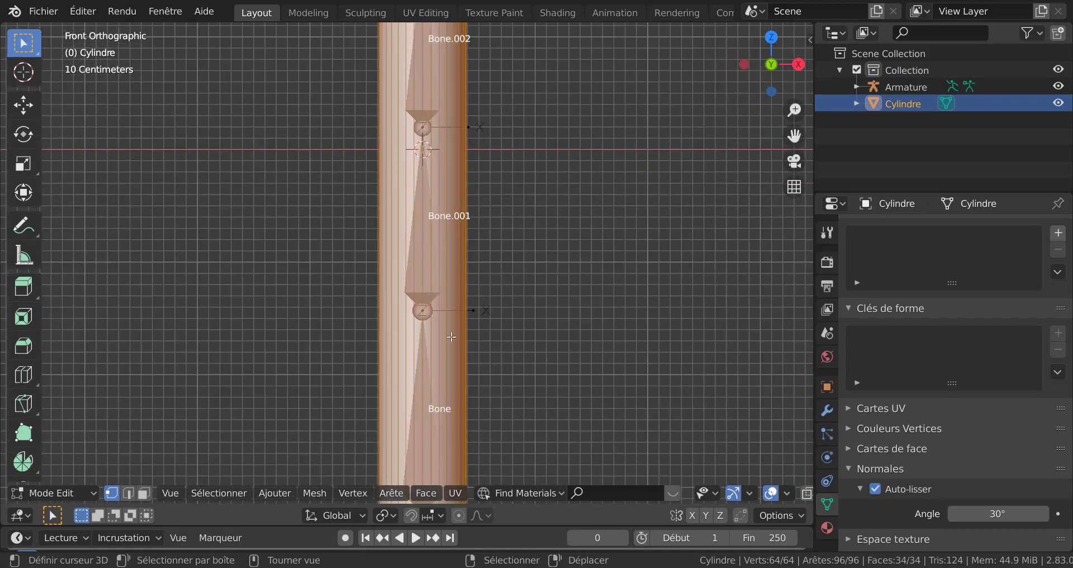
Look through the available mesh, edge and vertex operations for the Bisect command
middle_click_drag(466, 374, 434, 368, "shift")
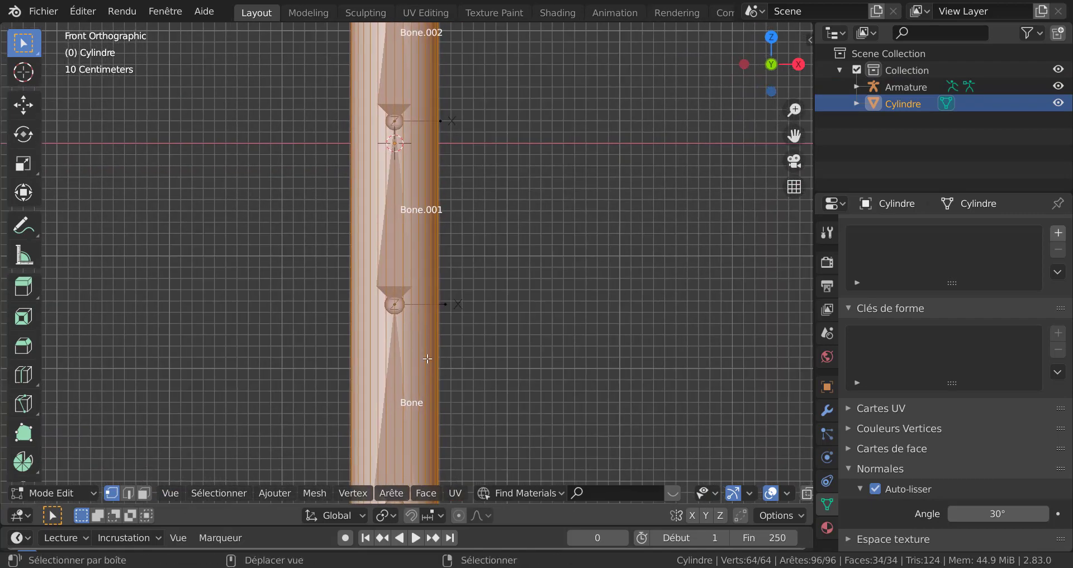
scroll(382, 322, "up", 1)
scroll(380, 322, "up", 1)
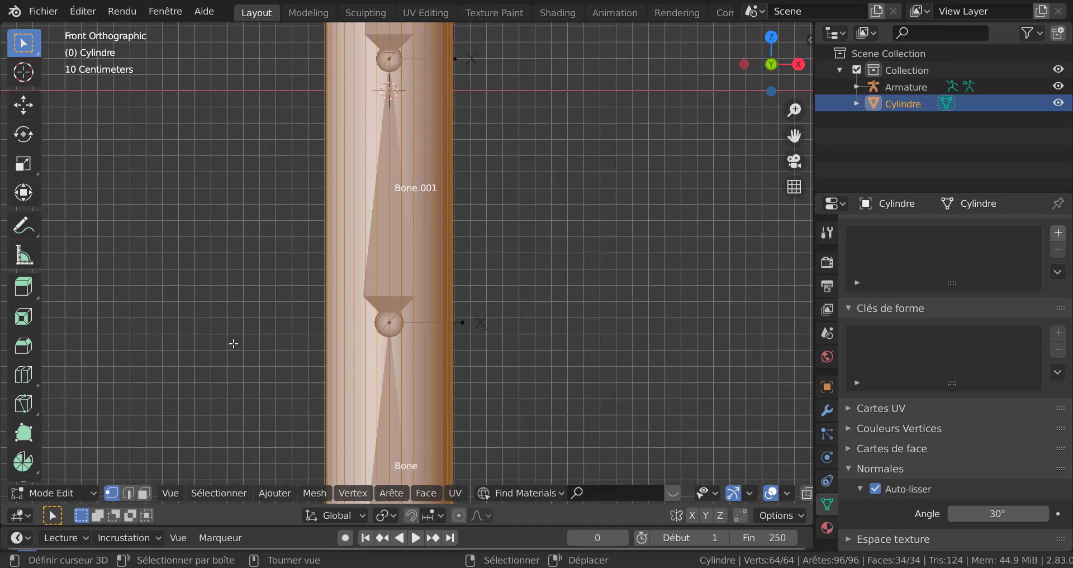
key("q")
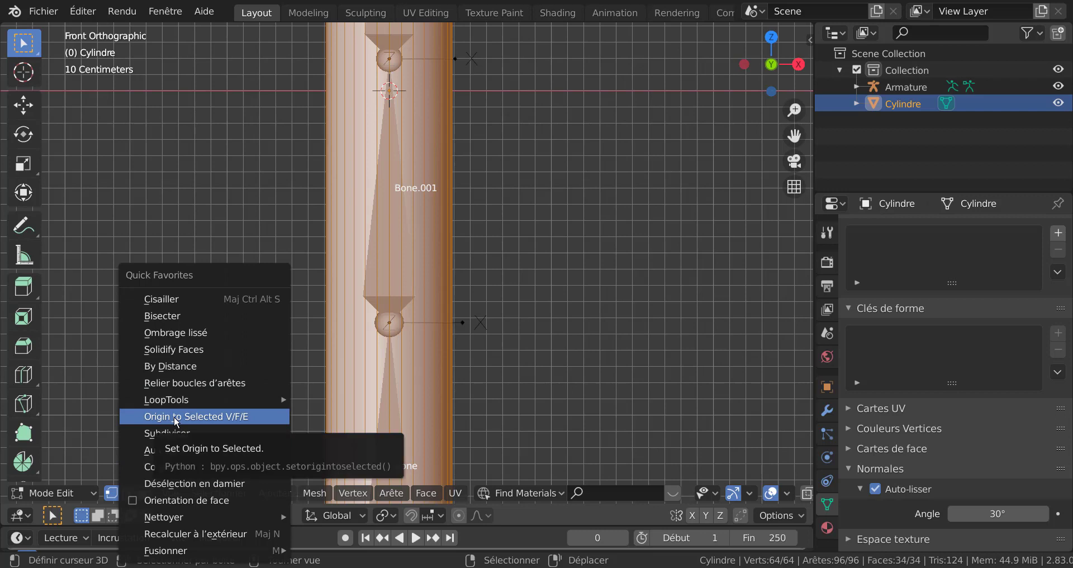
mouse_move(173, 401)
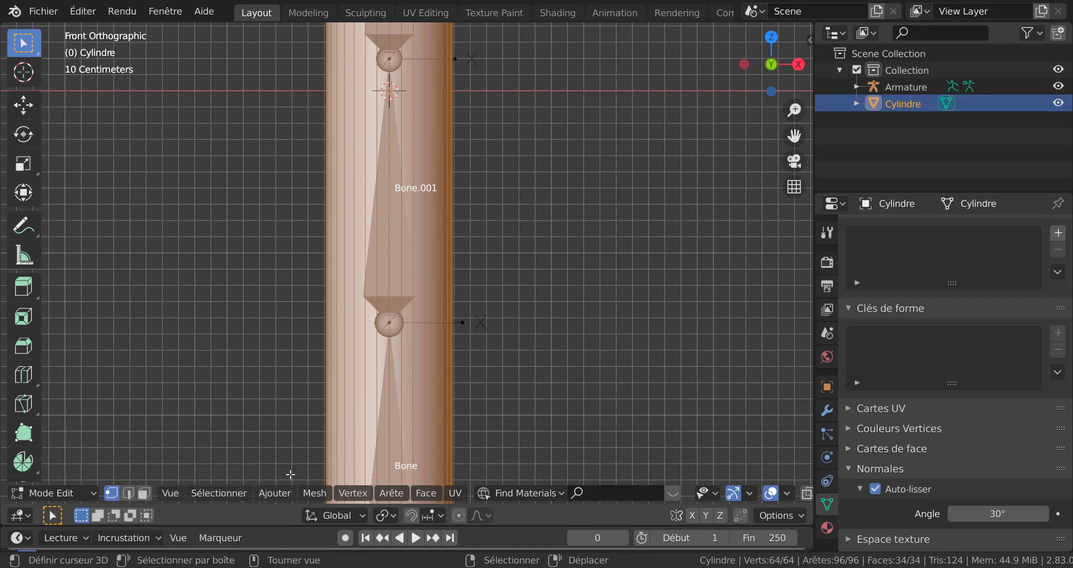
left_click(385, 494)
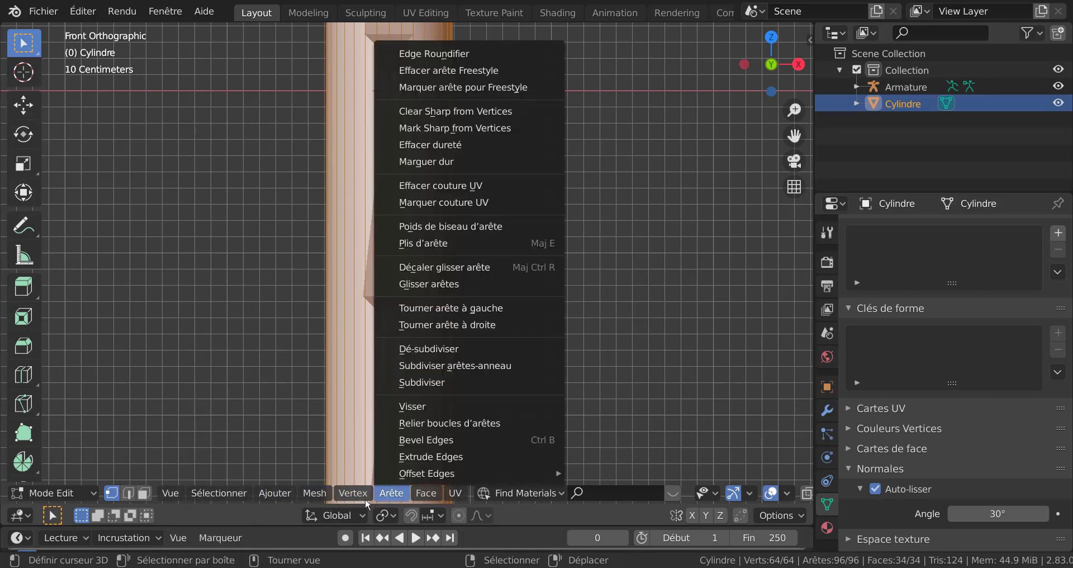
mouse_move(309, 495)
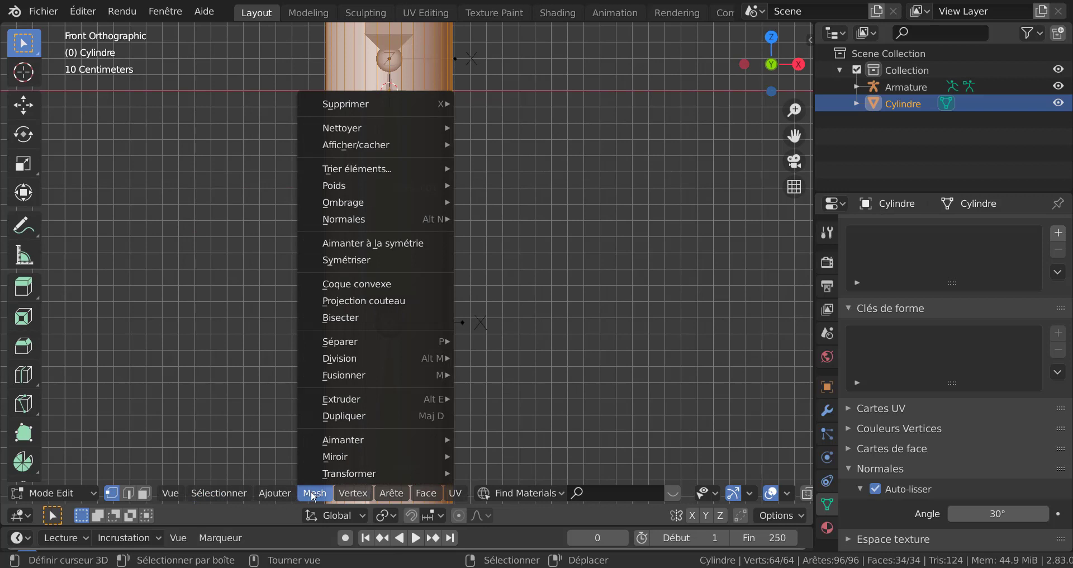
mouse_move(333, 438)
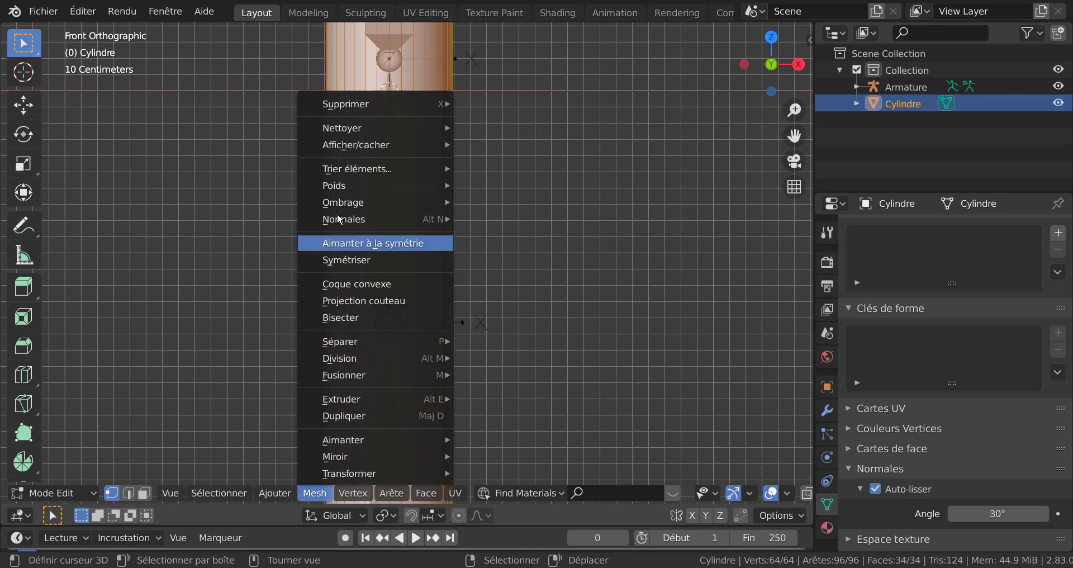
mouse_move(346, 124)
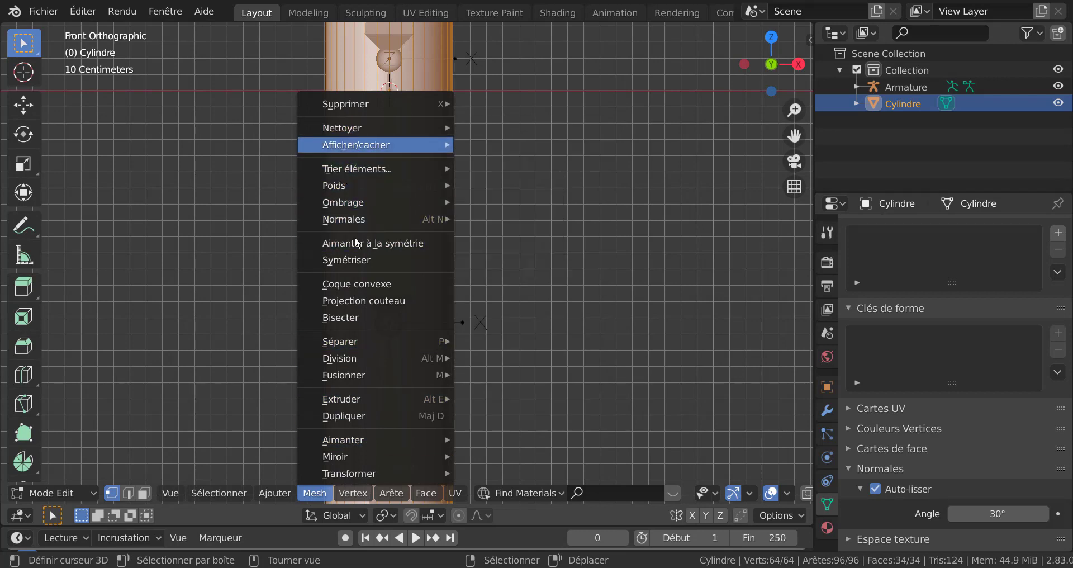
key("w")
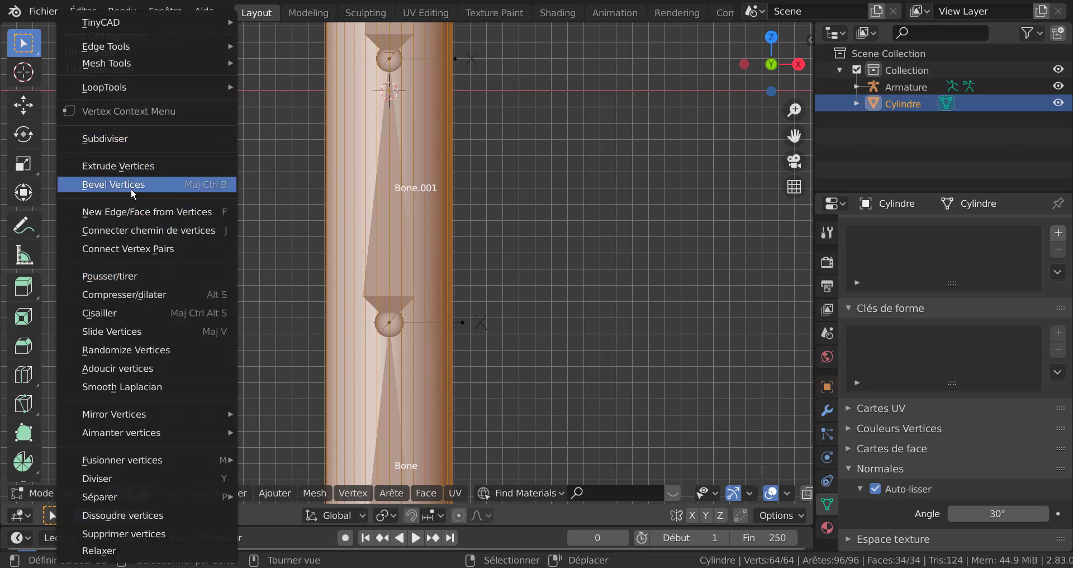
mouse_move(137, 466)
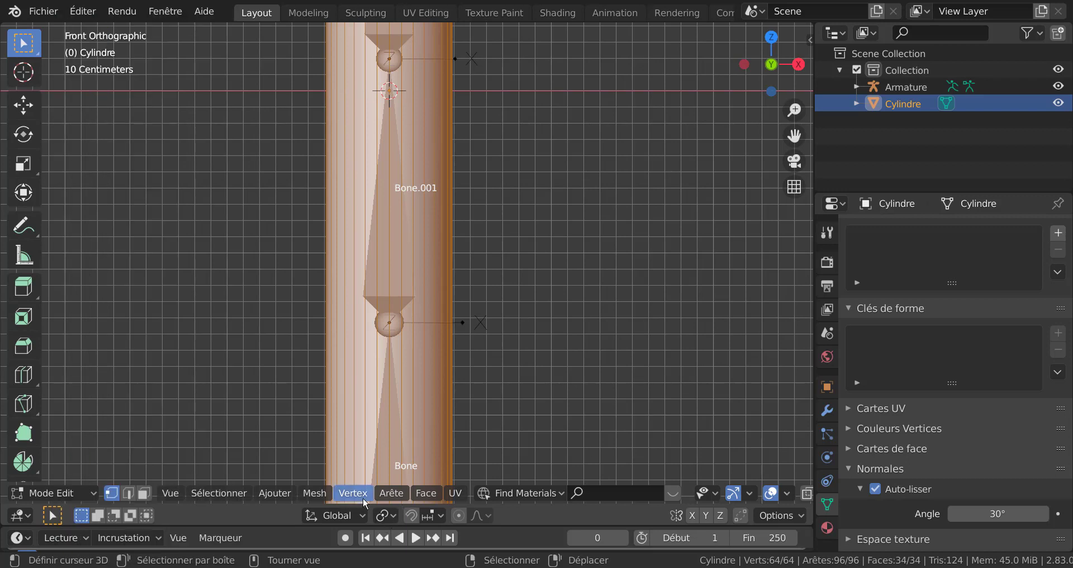
left_click(315, 493)
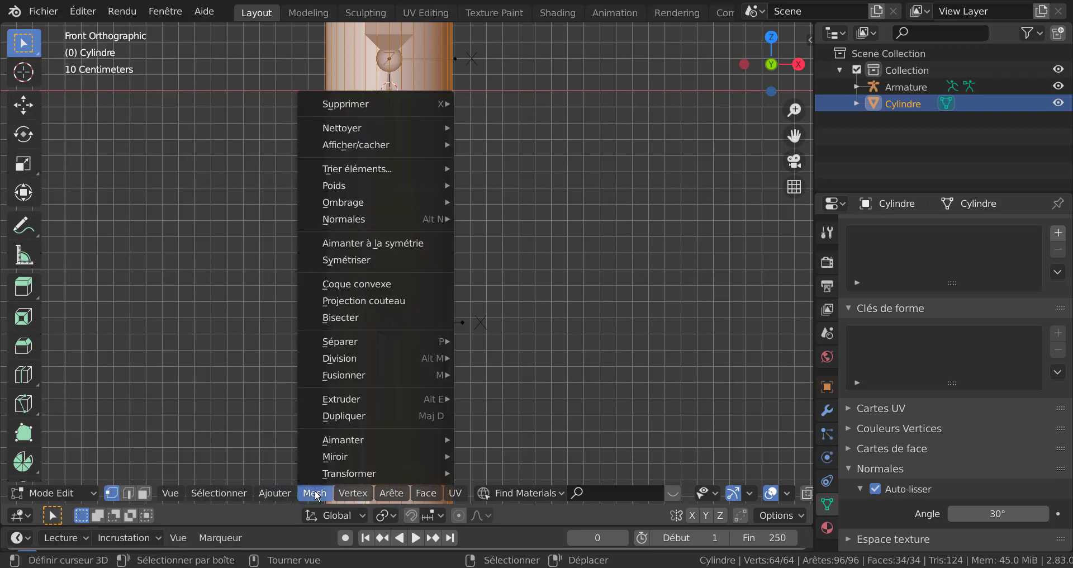
left_click(356, 495)
mouse_move(390, 497)
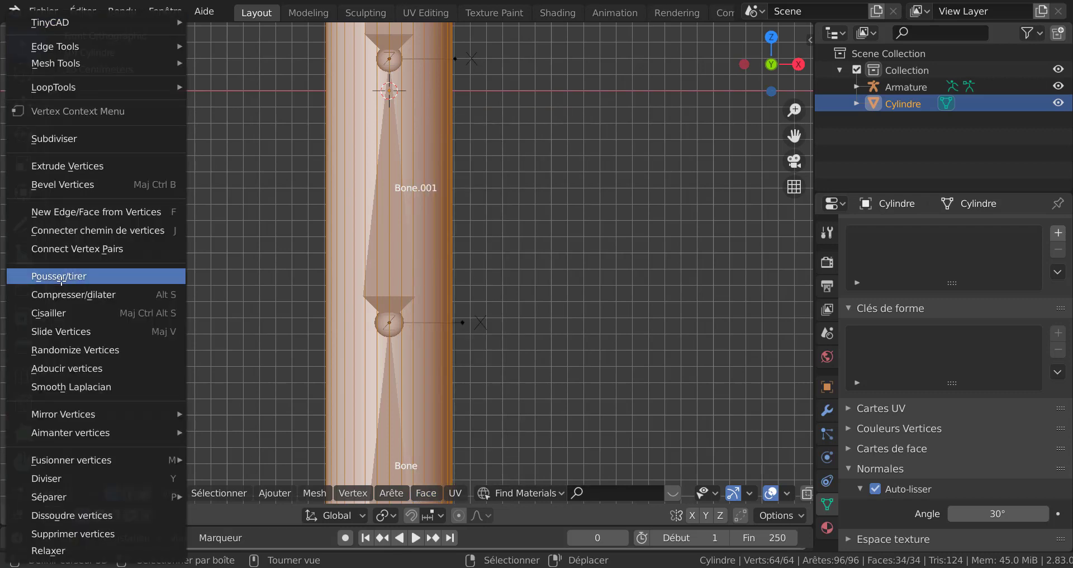
right_click(68, 280)
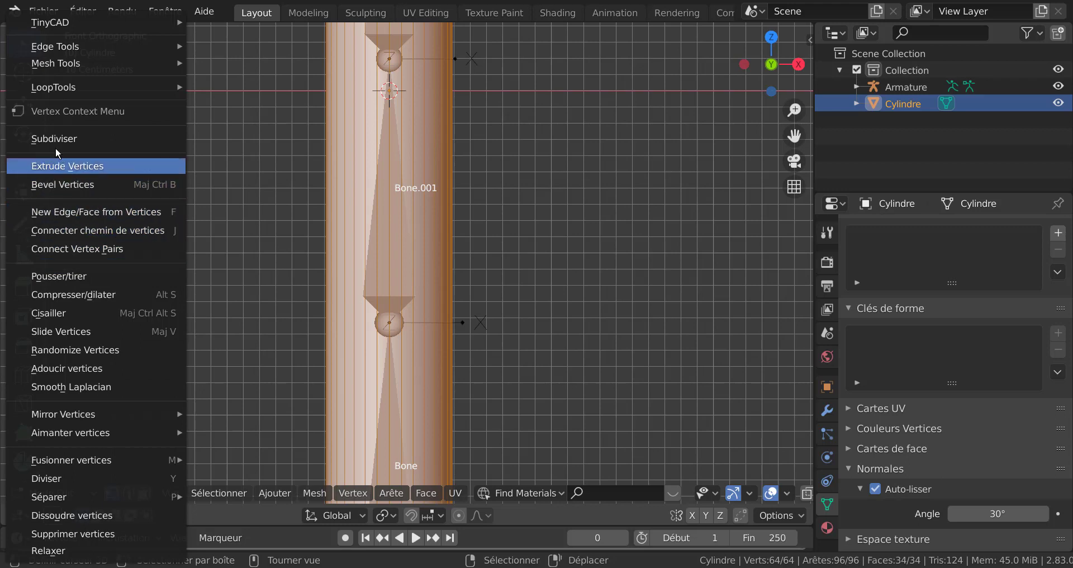
mouse_move(49, 62)
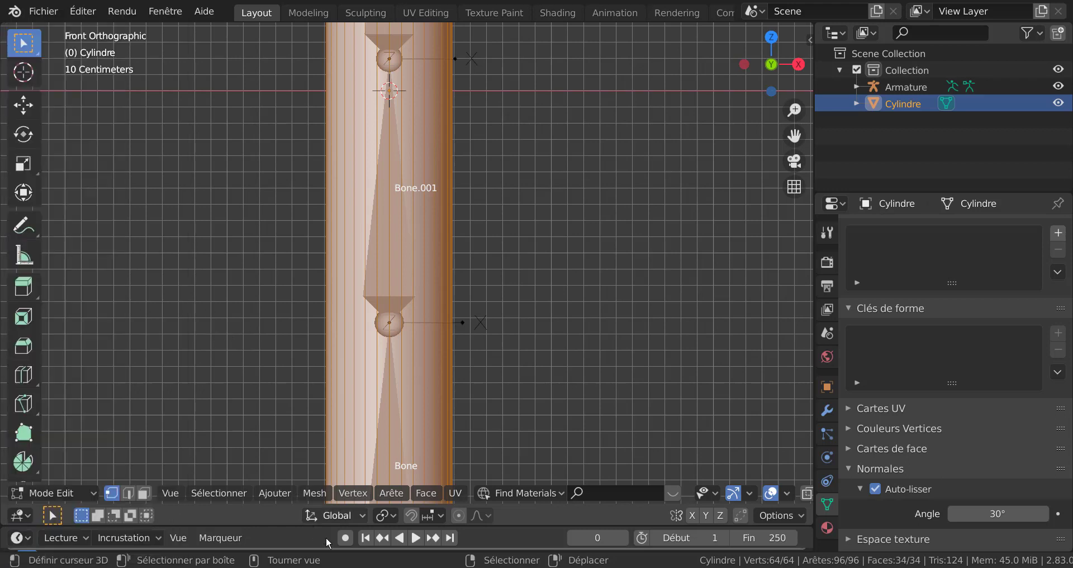
left_click(308, 492)
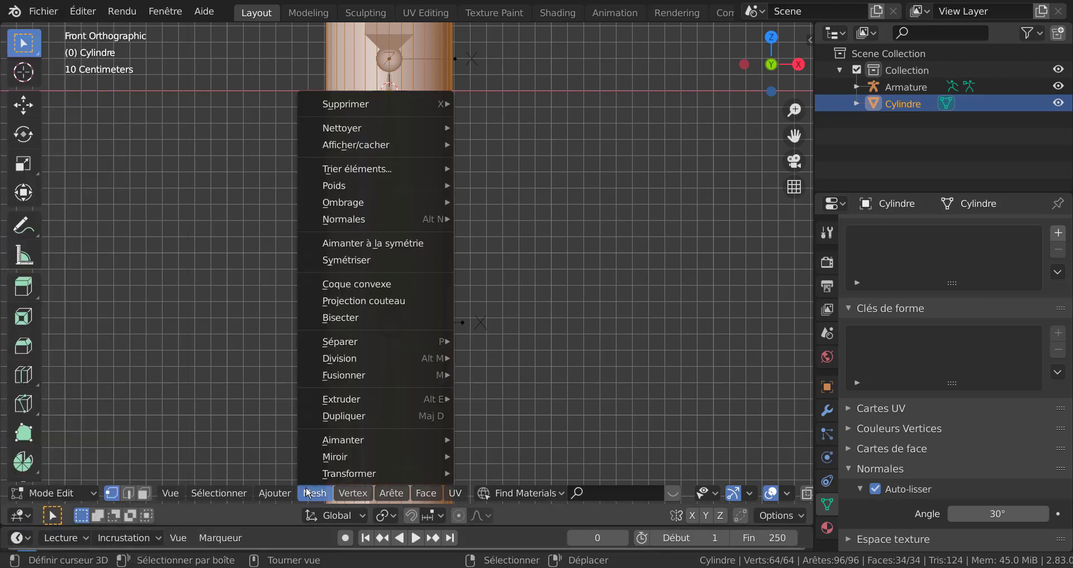
left_click(348, 316)
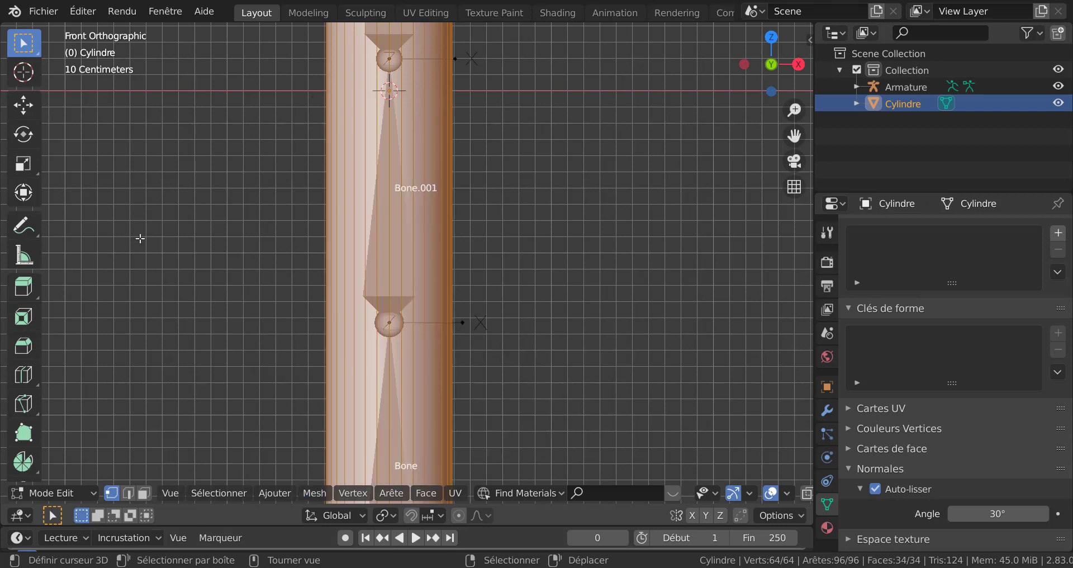
key("q")
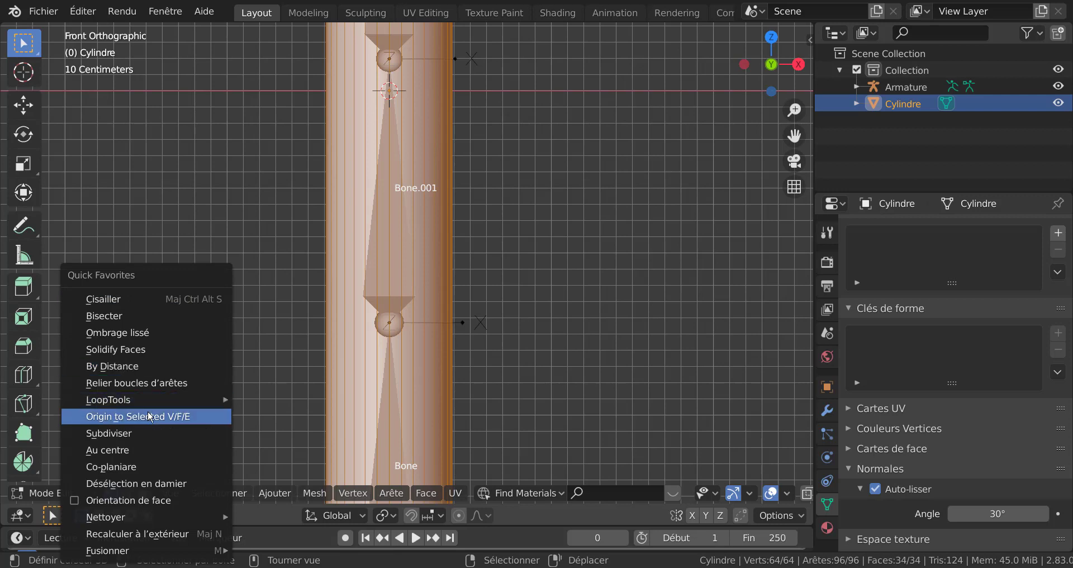
Bisect the cylinder mesh horizontally at the joint between Bone and Bone.001, and align the cut with the joint's centre
key("q")
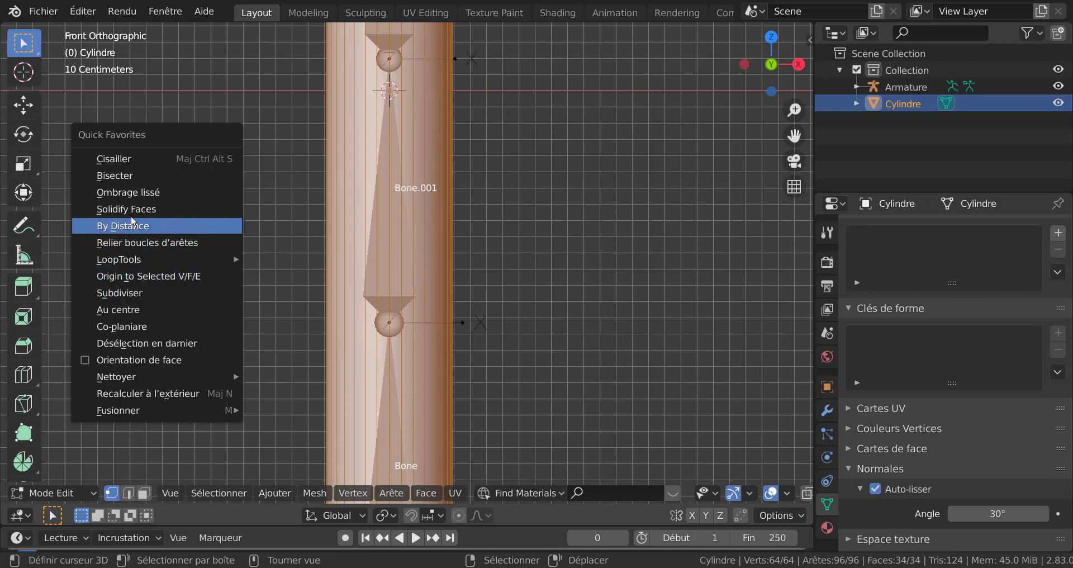
left_click(116, 175)
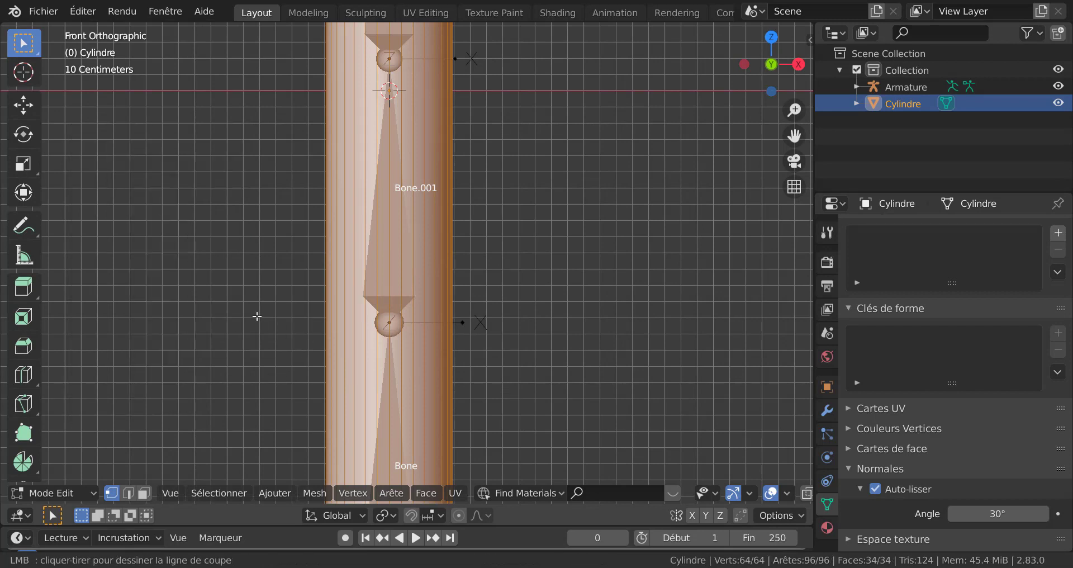
left_click_drag(264, 316, 593, 317)
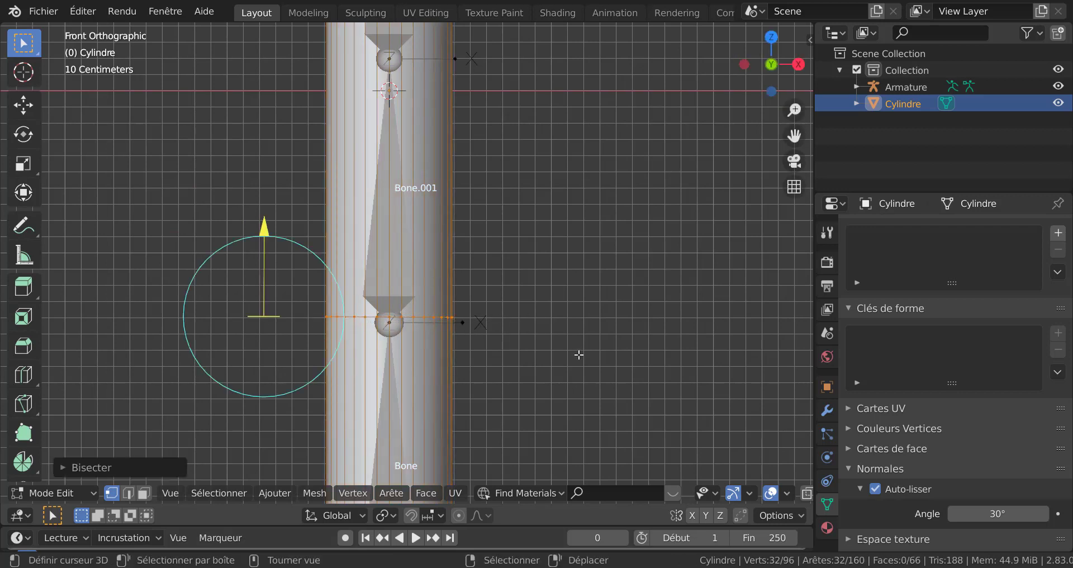
scroll(229, 280, "up", 2)
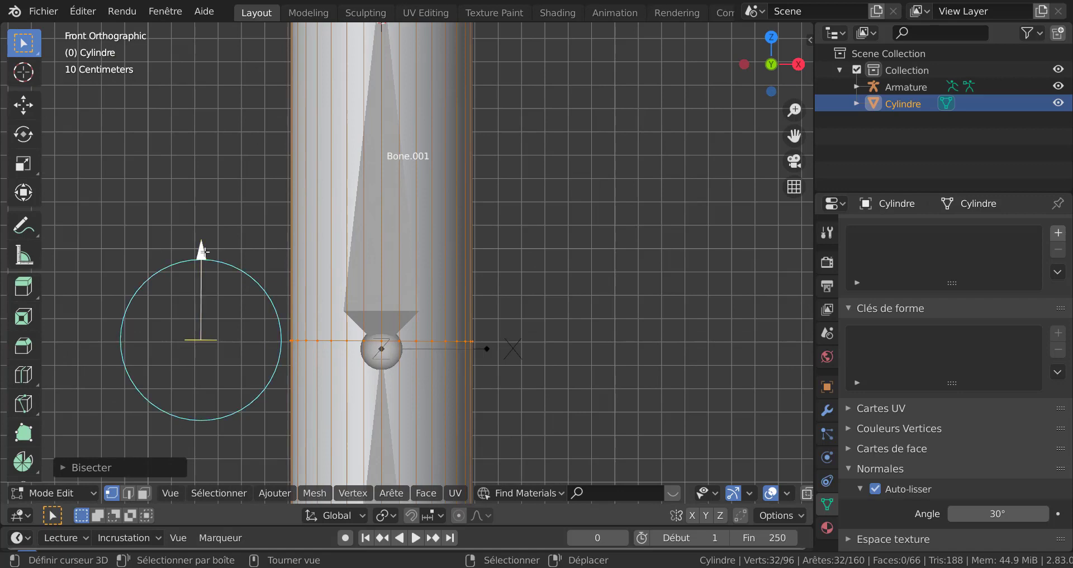
left_click_drag(217, 255, 214, 261)
scroll(497, 363, "down", 8)
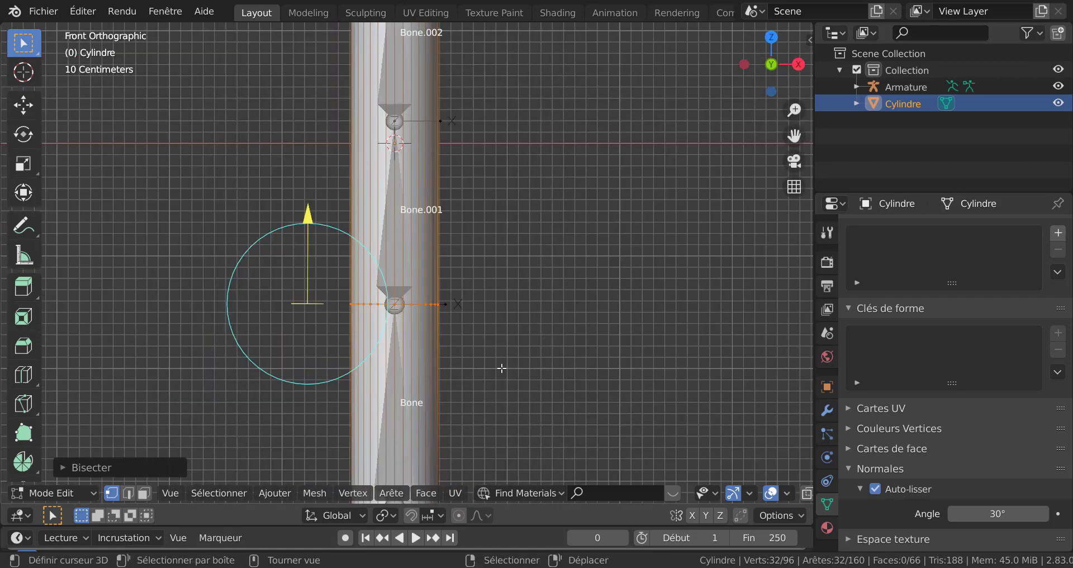
Bevel the new edge loop at the first joint with 5 segments and a width of about 0.027 m
scroll(502, 369, "up", 4)
key("ctrl+b")
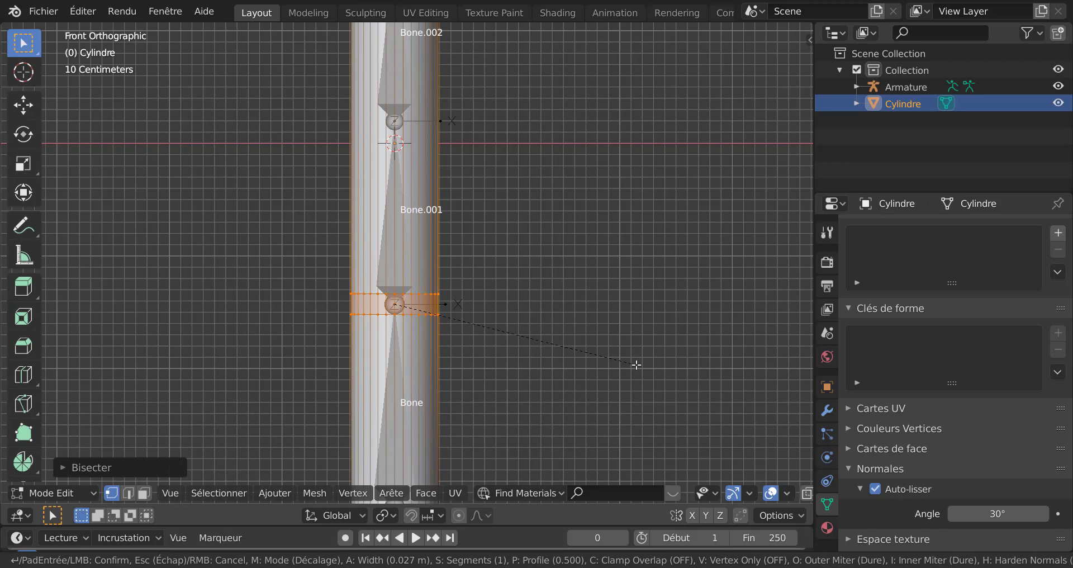
scroll(637, 365, "up", 4)
scroll(637, 365, "down", 2)
scroll(636, 365, "up", 2)
left_click(637, 365)
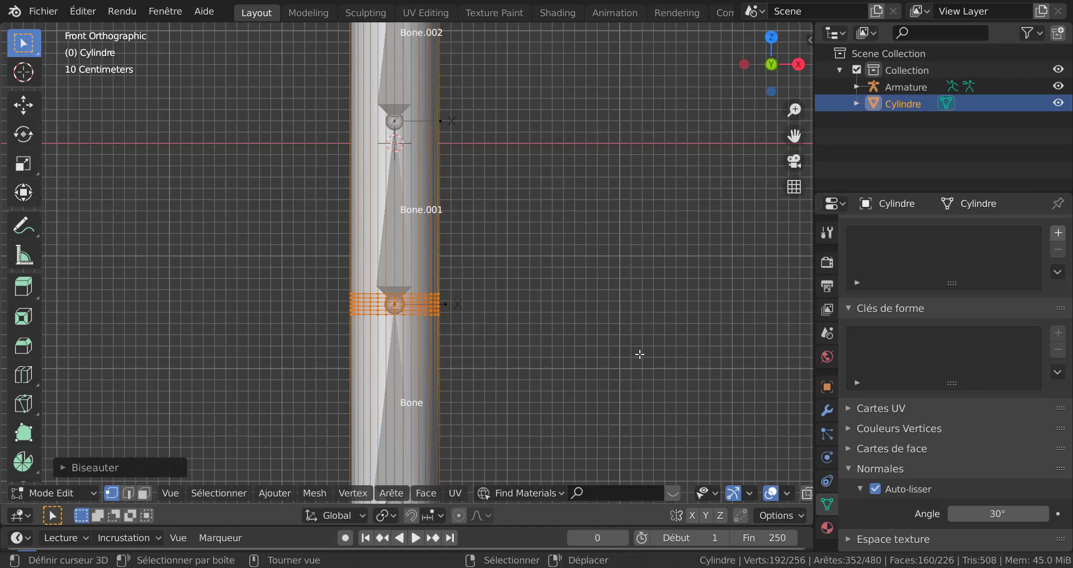
Select the whole mesh and bisect it horizontally at the joint between Bone.001 and Bone.002, aligning the cut with the joint
scroll(511, 359, "up", 2)
middle_click_drag(557, 346, 571, 328, "shift")
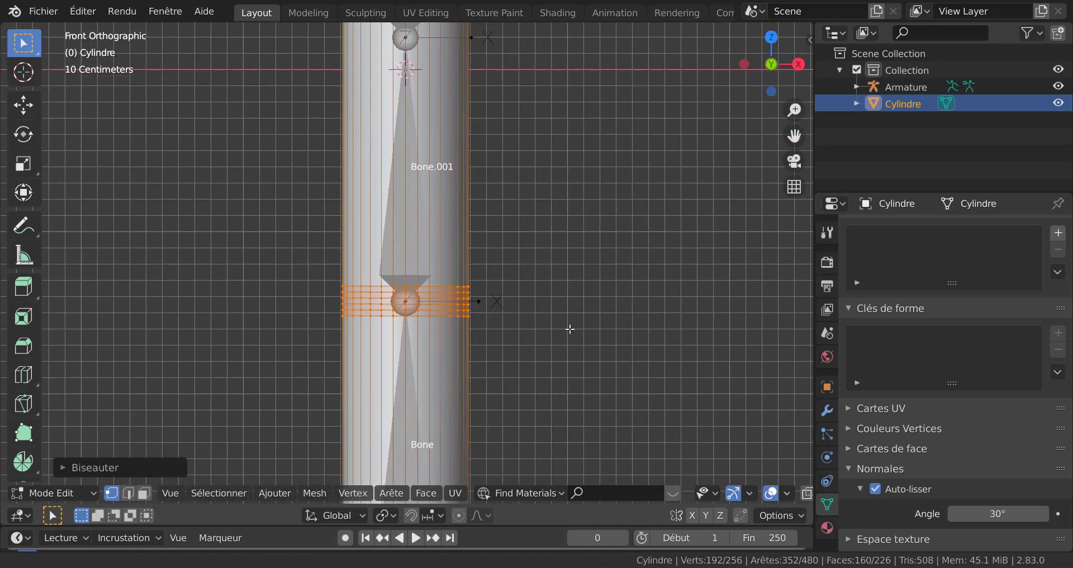
middle_click_drag(487, 282, 513, 425, "shift")
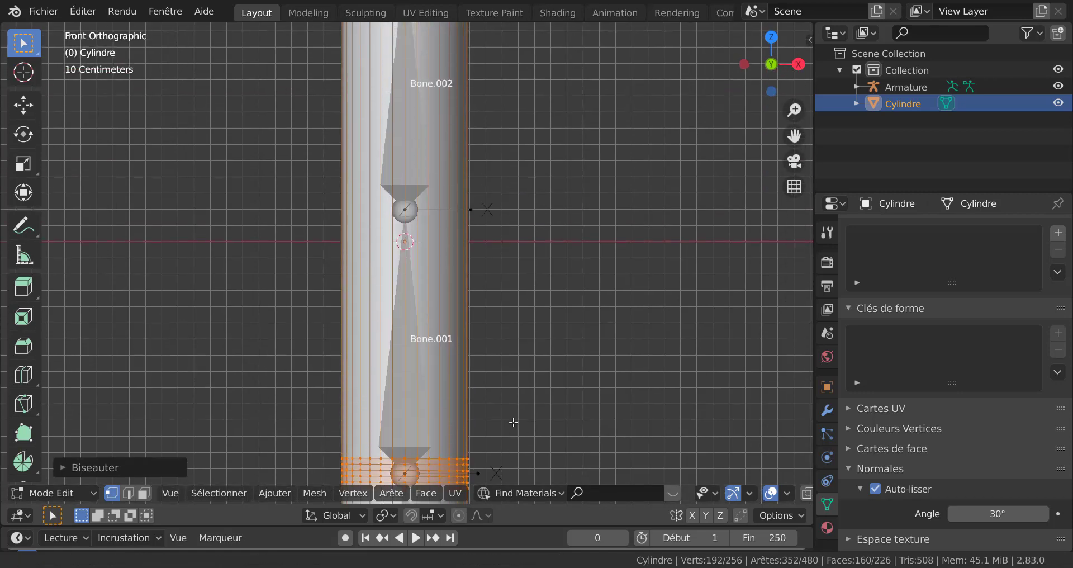
key("a")
scroll(535, 326, "down", 4)
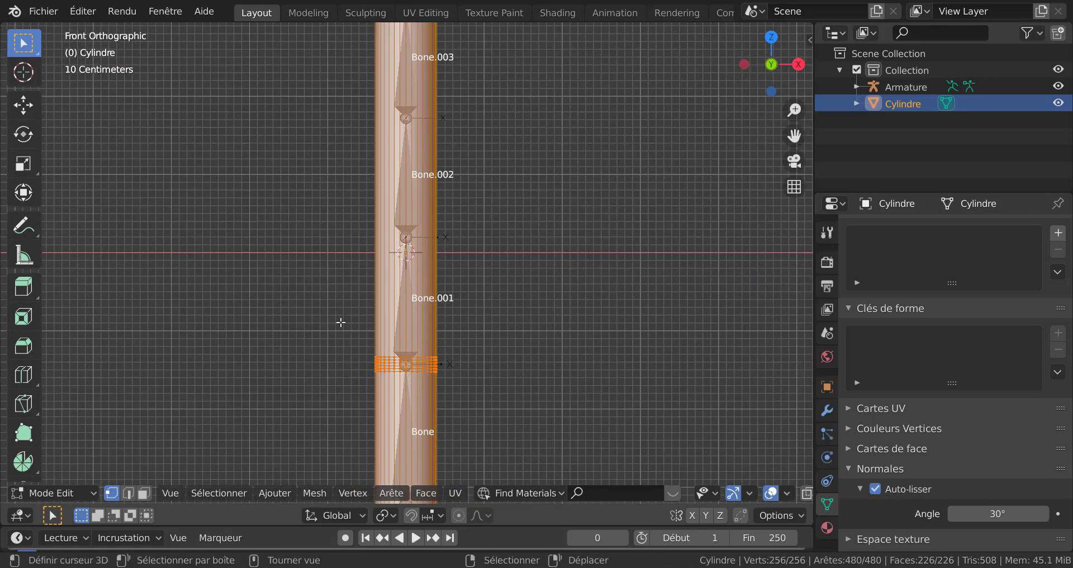
key("q")
left_click(240, 285)
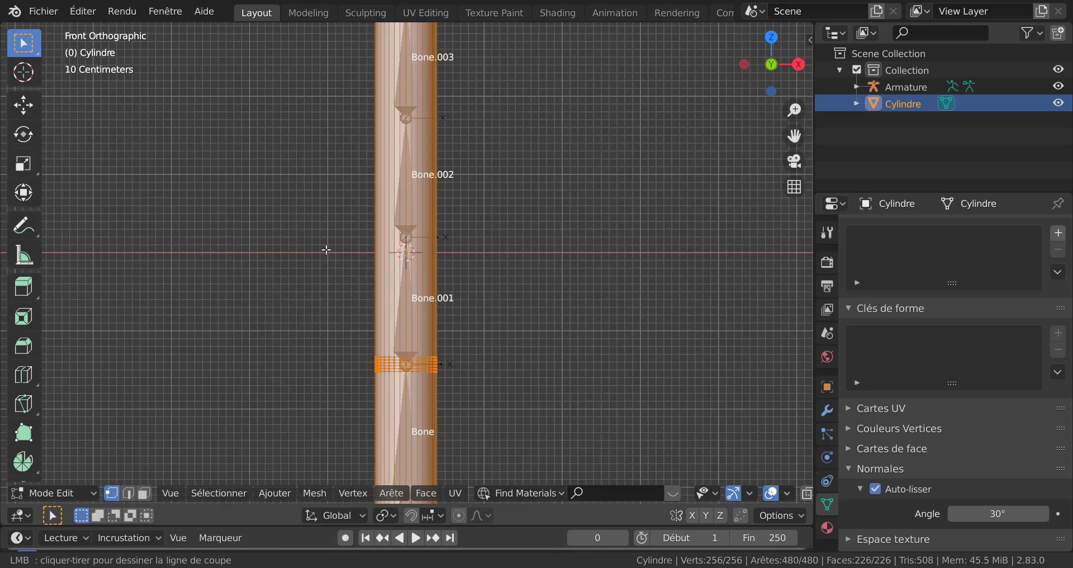
left_click_drag(316, 238, 533, 237)
scroll(536, 263, "up", 3)
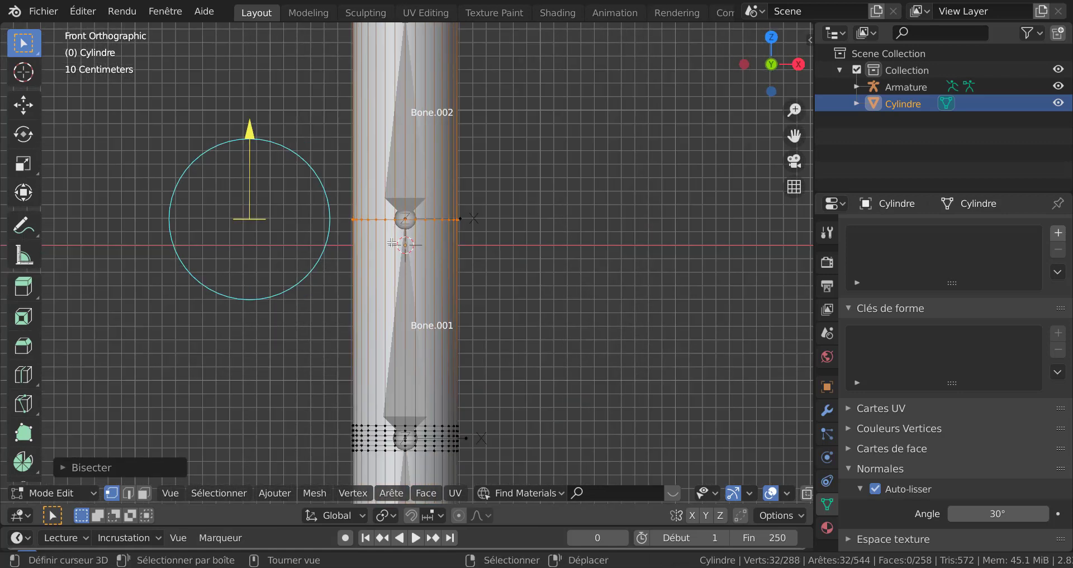
left_click_drag(248, 134, 275, 137)
scroll(623, 253, "down", 3)
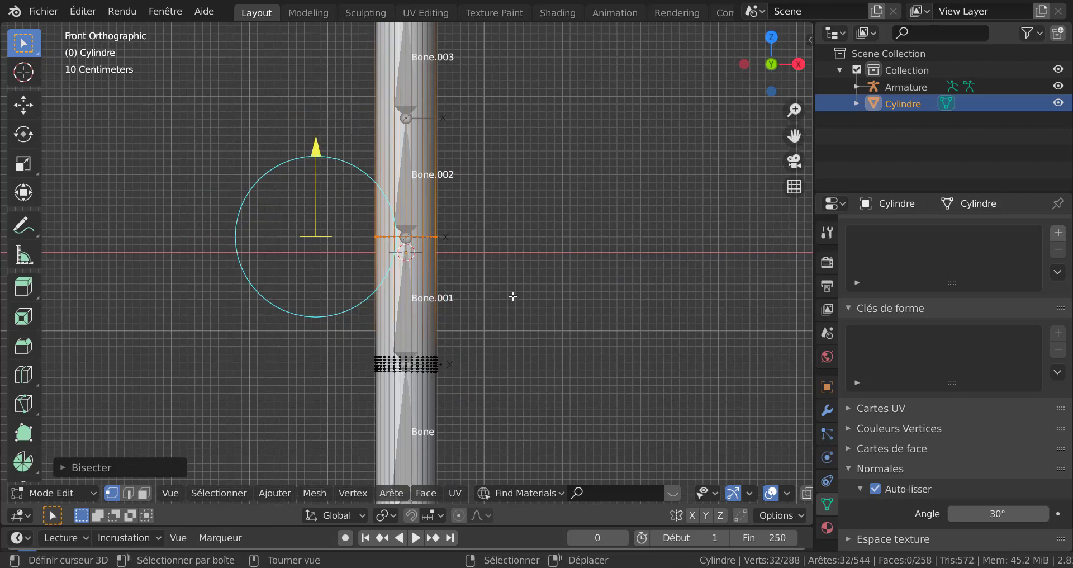
Bevel the edge loop at the Bone.001–Bone.002 joint with 5 segments and a width of about 0.0325 m
scroll(434, 237, "up", 3)
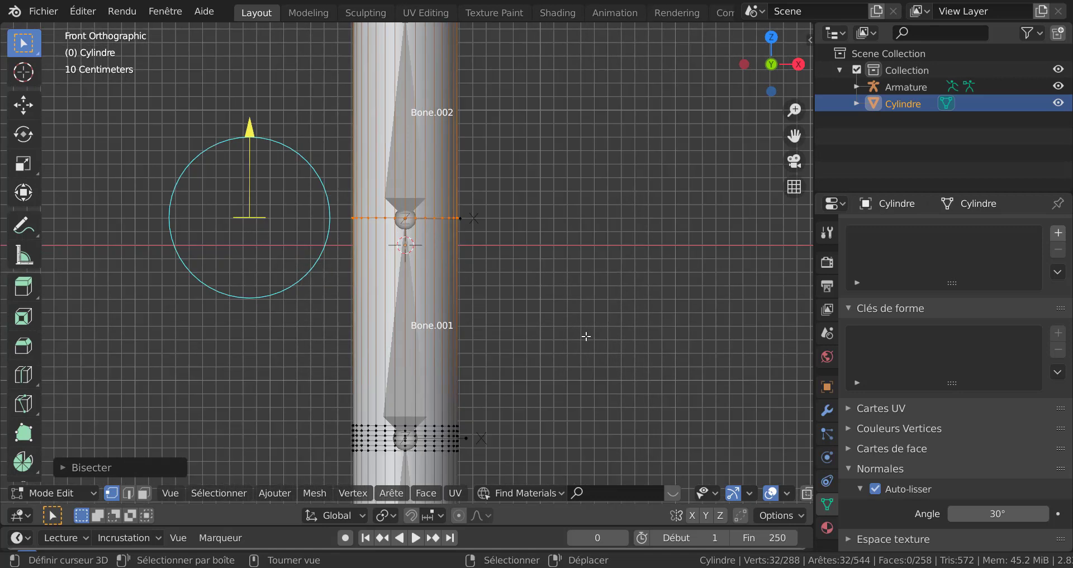
key("ctrl+b")
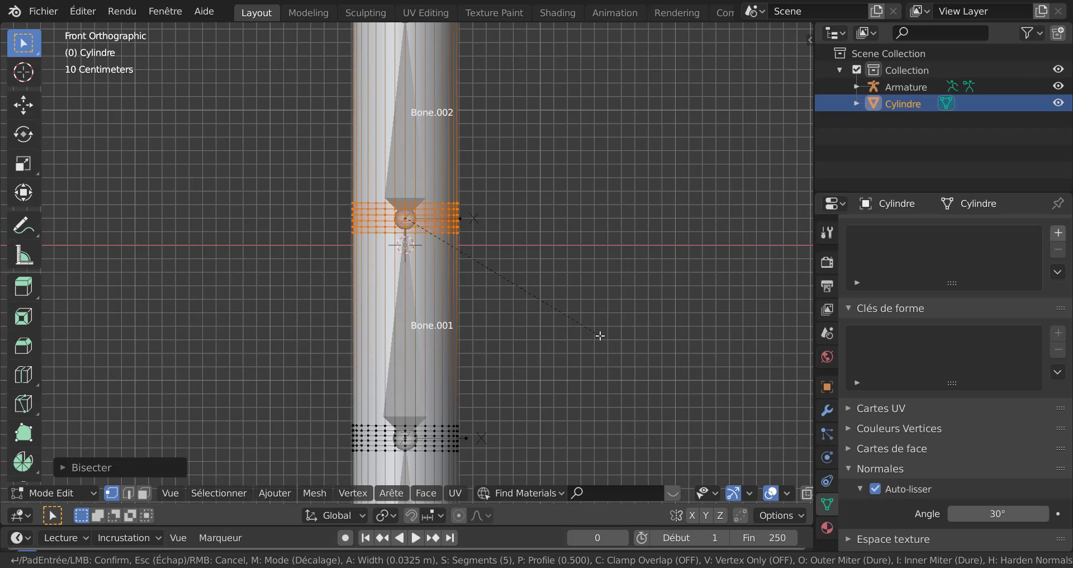
left_click(600, 336)
Select the whole mesh and bisect it horizontally at the joint between Bone.002 and Bone.003, aligning the cut with the joint's centre
scroll(599, 285, "down", 4)
middle_click_drag(570, 216, 563, 364, "shift")
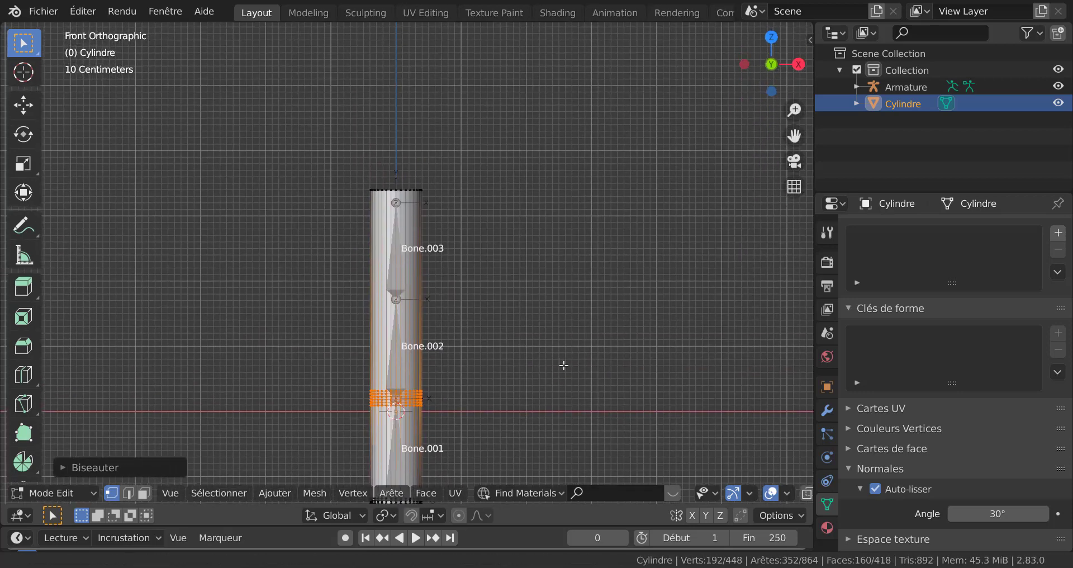
scroll(496, 362, "up", 3)
middle_click_drag(496, 362, 505, 328, "shift")
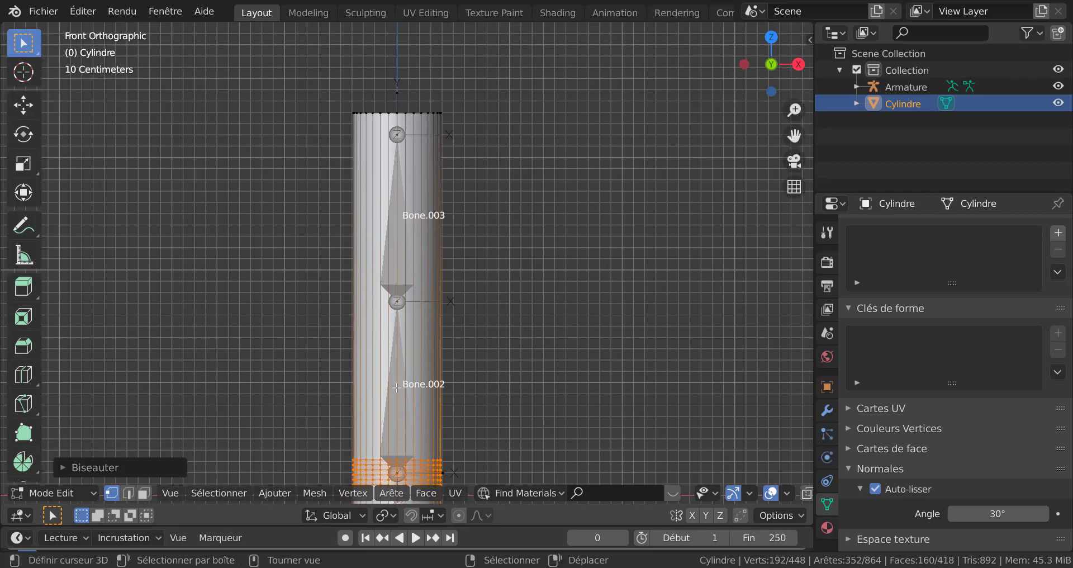
key("a")
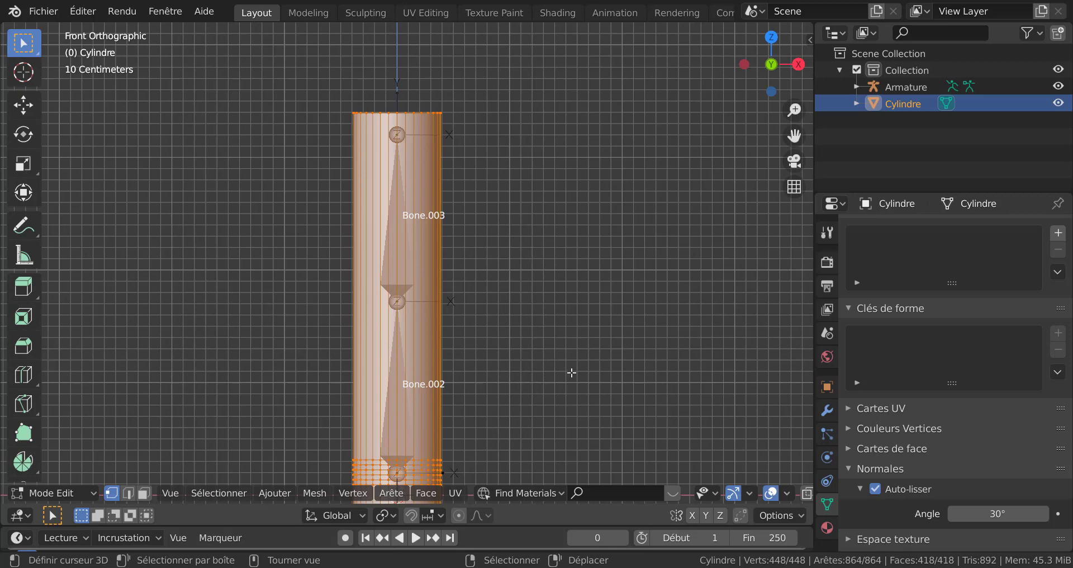
middle_click_drag(572, 374, 588, 222, "shift")
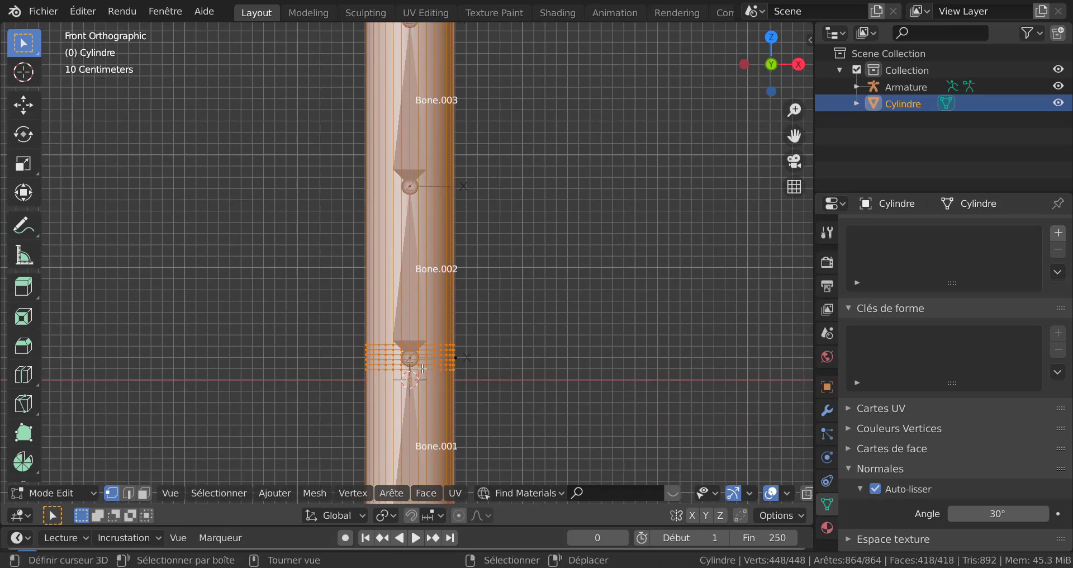
scroll(473, 368, "up", 3)
scroll(572, 337, "up", 5, "shift")
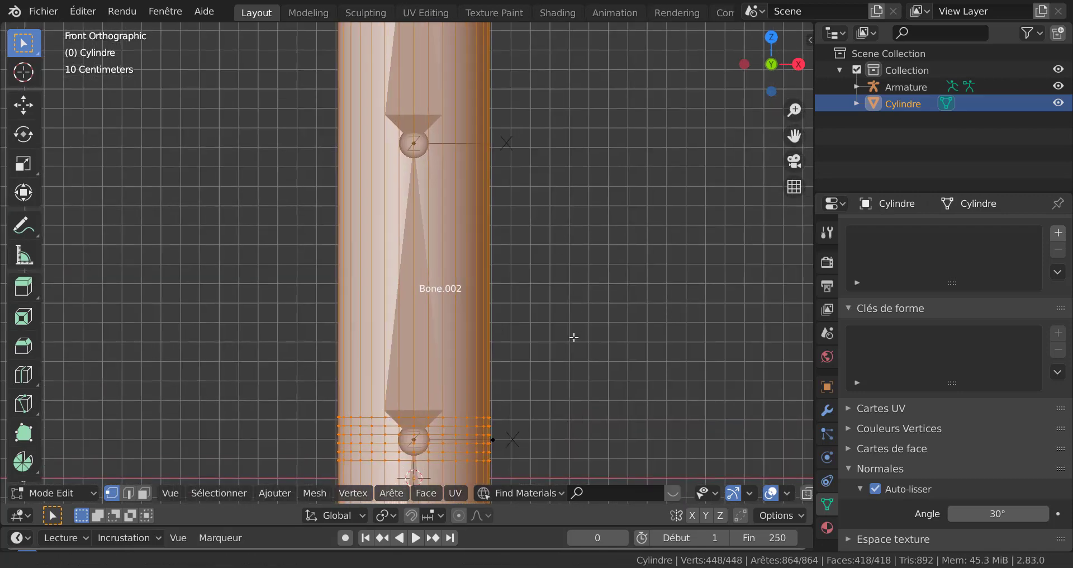
middle_click_drag(566, 337, 560, 338, "shift")
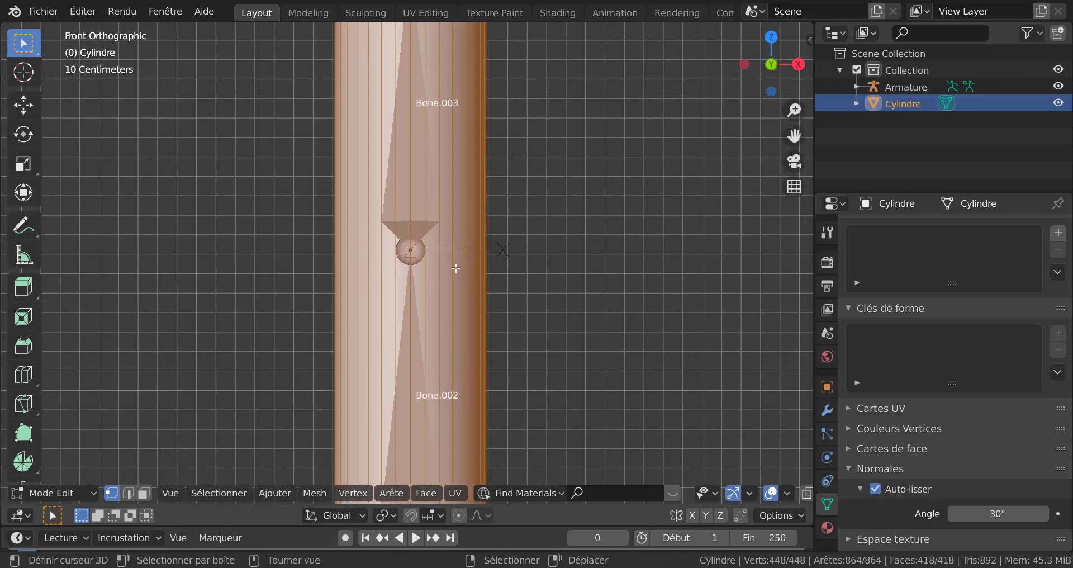
key("shift+q")
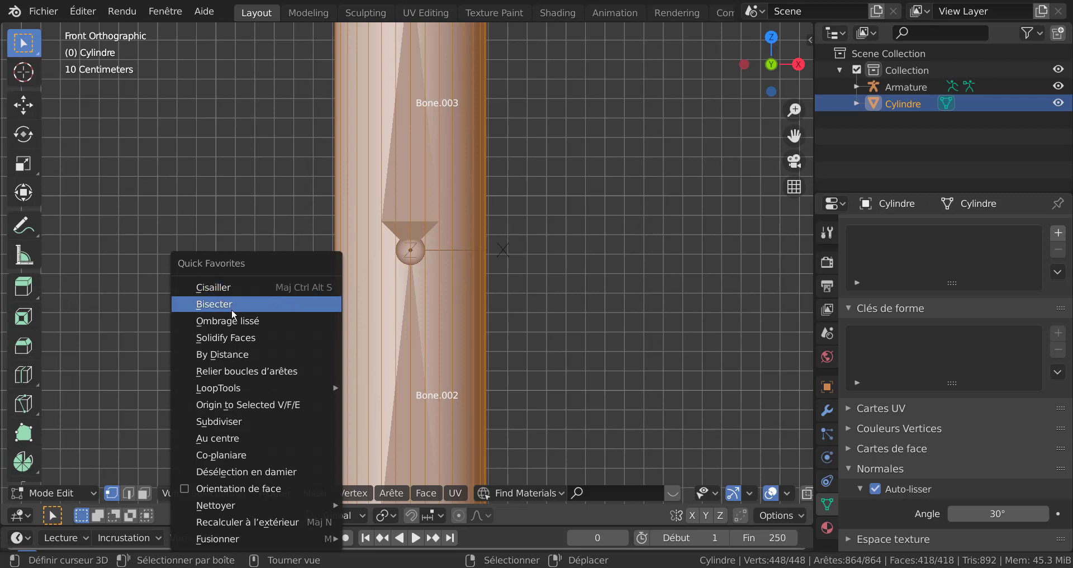
left_click(258, 301)
left_click_drag(294, 253, 539, 252)
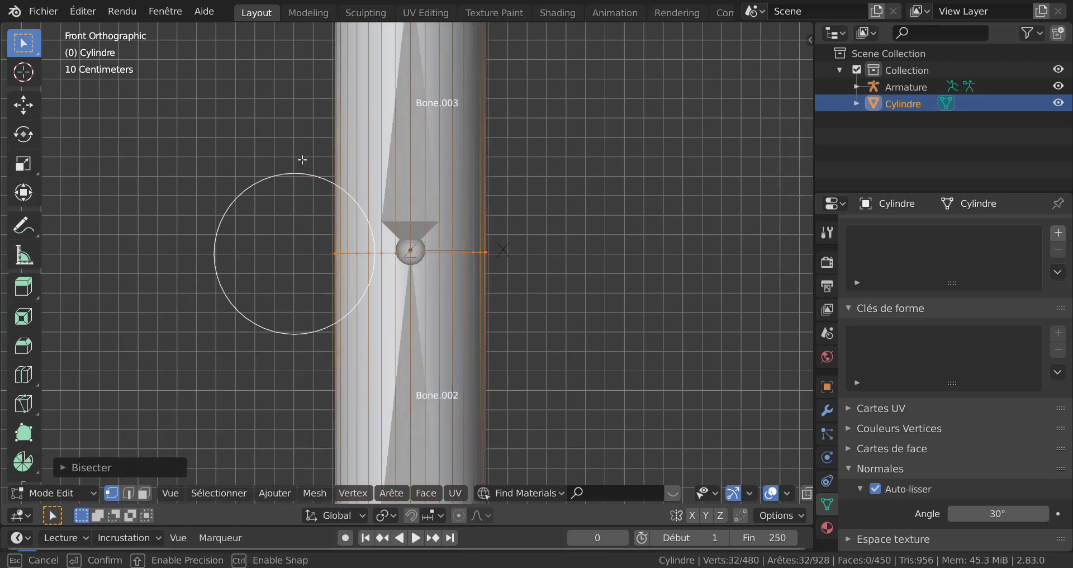
mouse_move(294, 164)
left_mouse_down()
mouse_move(295, 193)
mouse_move(295, 178)
left_mouse_up()
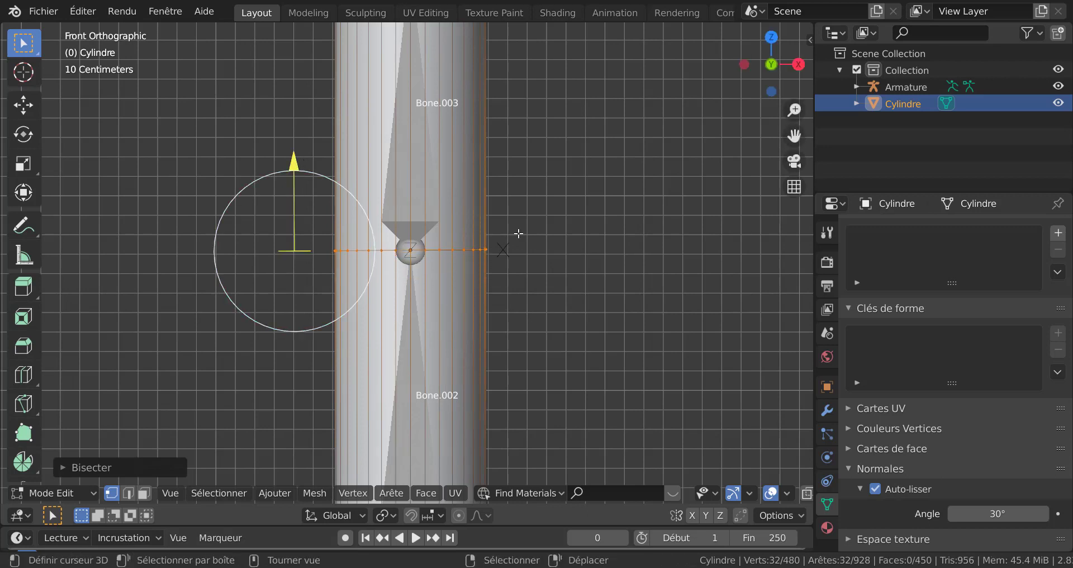
Bevel the new edge loop at the Bone.002–Bone.003 joint with 5 segments and shift the loops along Z to centre them on the joint
key("ctrl+b")
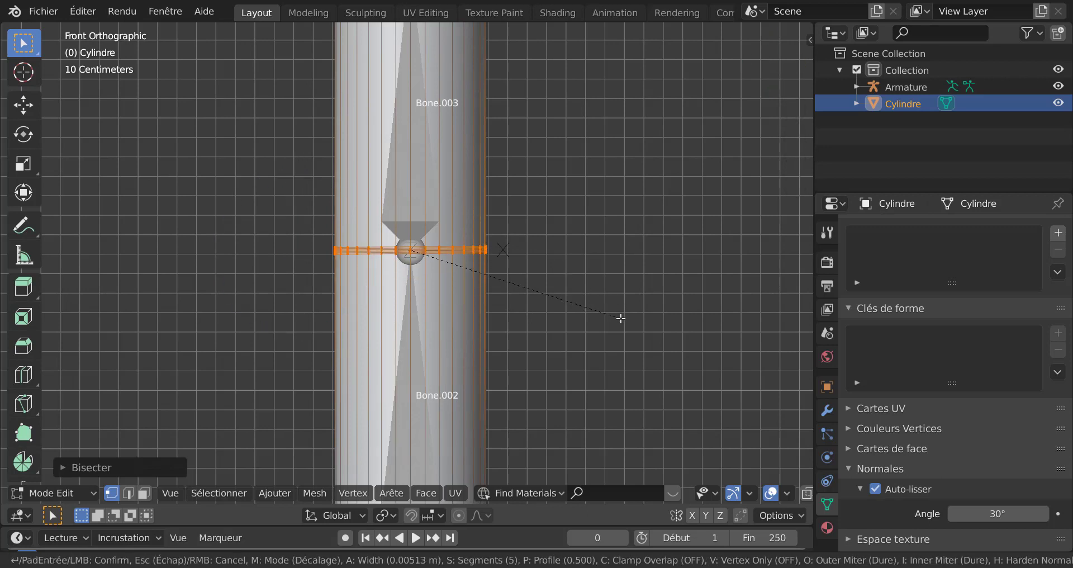
left_click(629, 316)
scroll(575, 330, "up", 2)
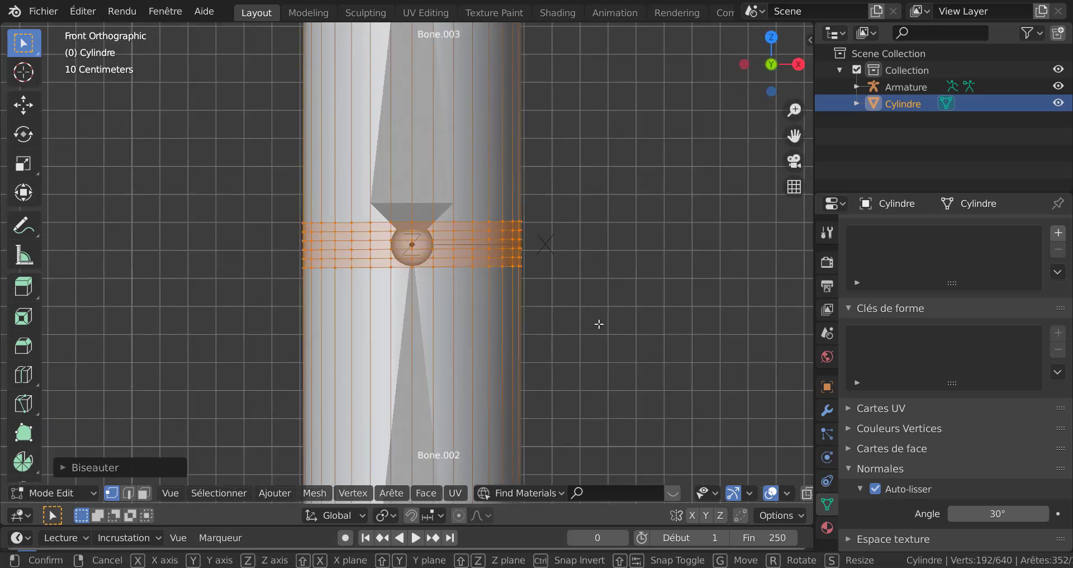
key("g")
key("z")
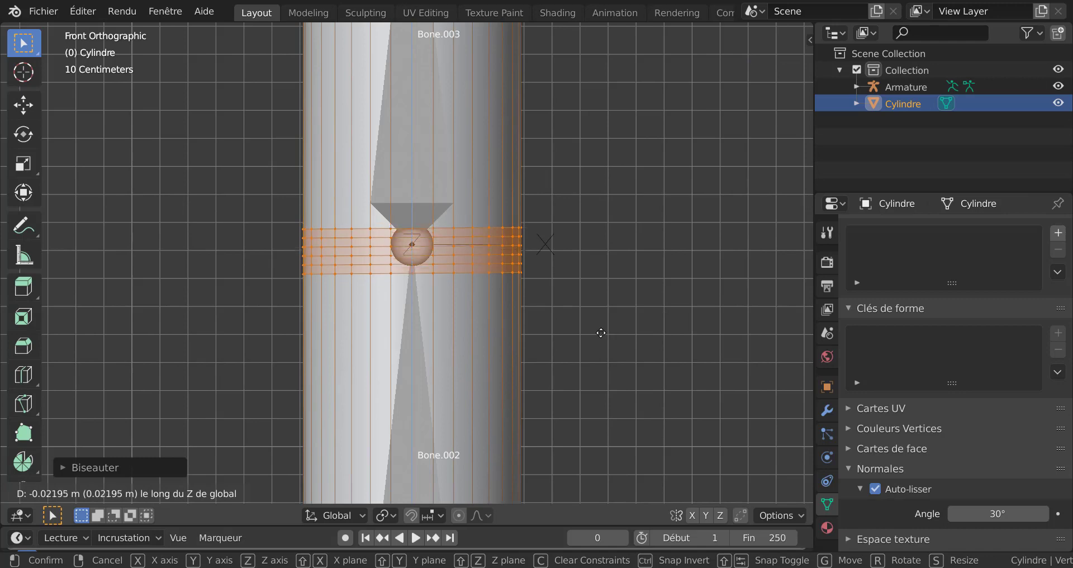
left_click(601, 328)
Examine the bevelled edge loops at the three joints and the cylinder's lower end around the root of the first bone
scroll(605, 329, "down", 6)
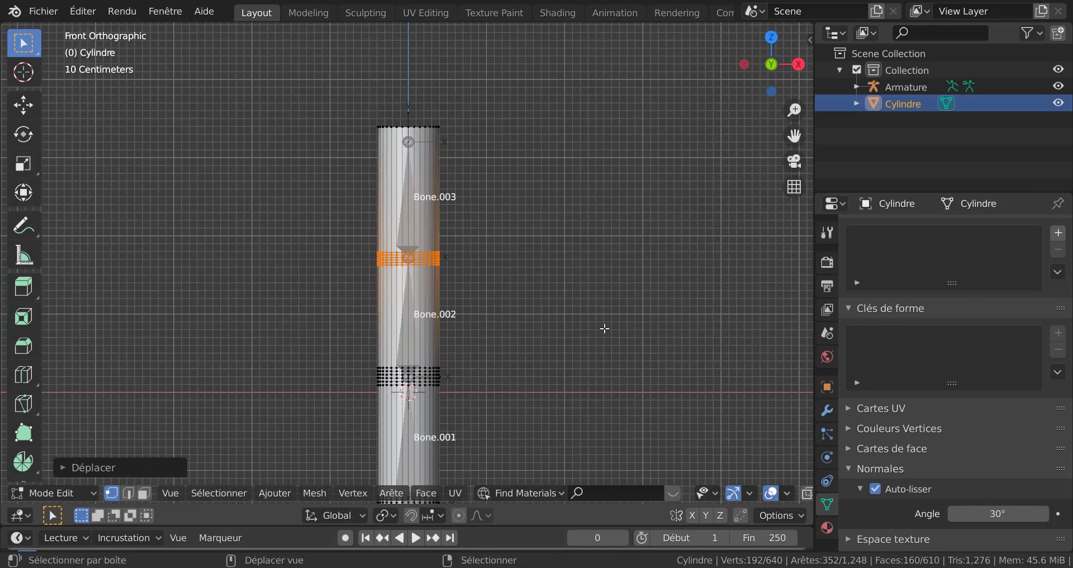
middle_click_drag(603, 326, 592, 235, "shift")
scroll(566, 284, "down", 3)
scroll(536, 297, "up", 3)
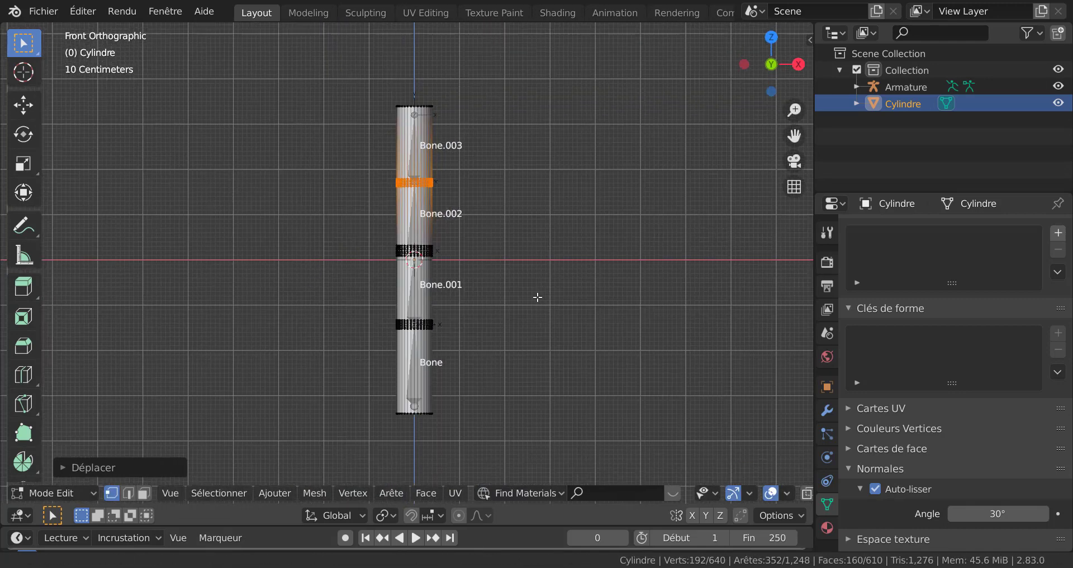
middle_click_drag(522, 360, 518, 213, "shift")
scroll(422, 341, "up", 3)
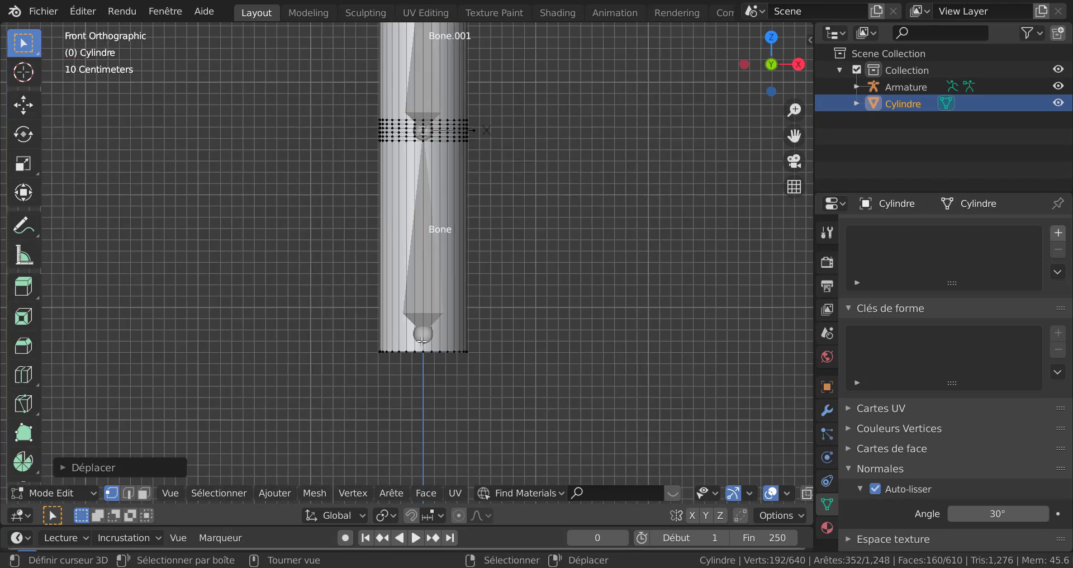
right_click(423, 334)
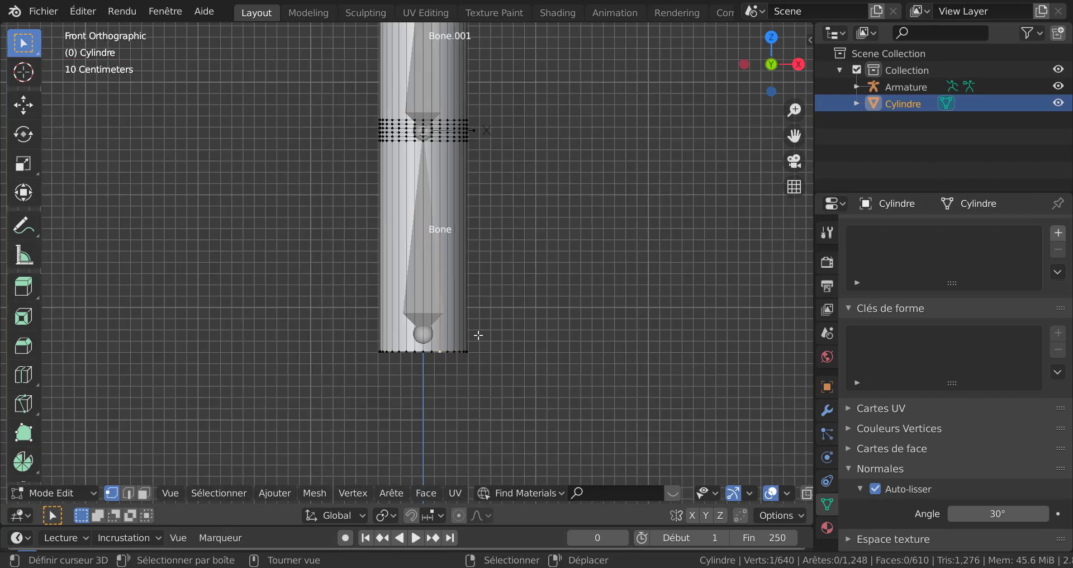
middle_click_drag(499, 344, 483, 313, "shift")
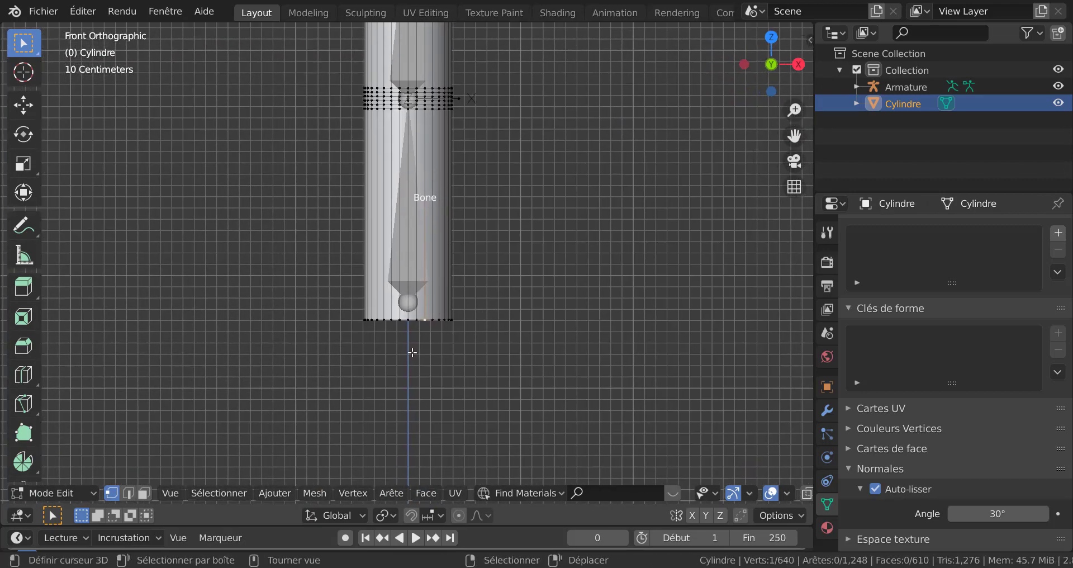
scroll(412, 352, "up", 2)
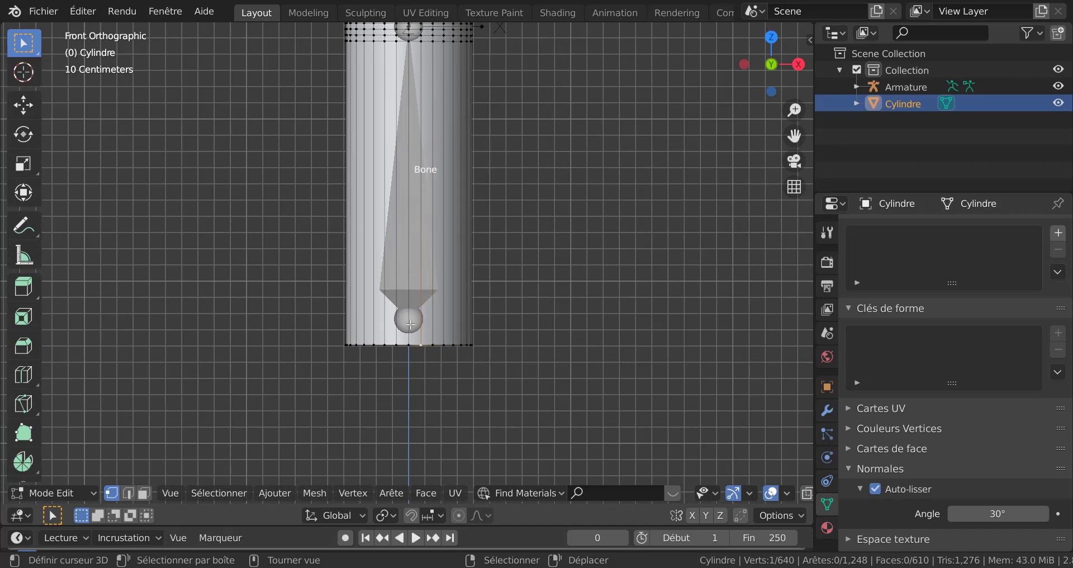
scroll(432, 295, "down", 5)
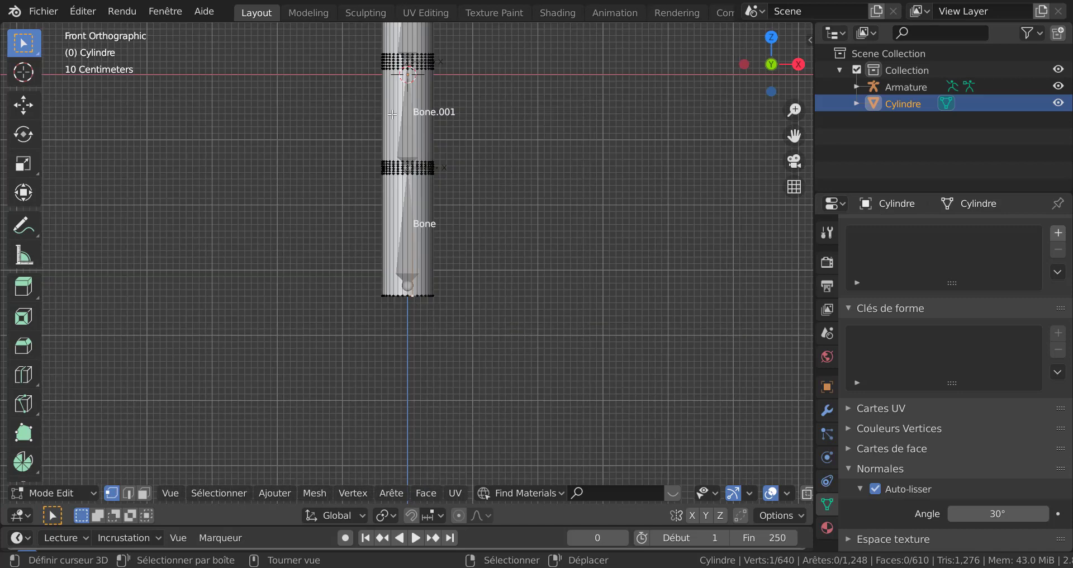
middle_click_drag(517, 207, 520, 409, "shift")
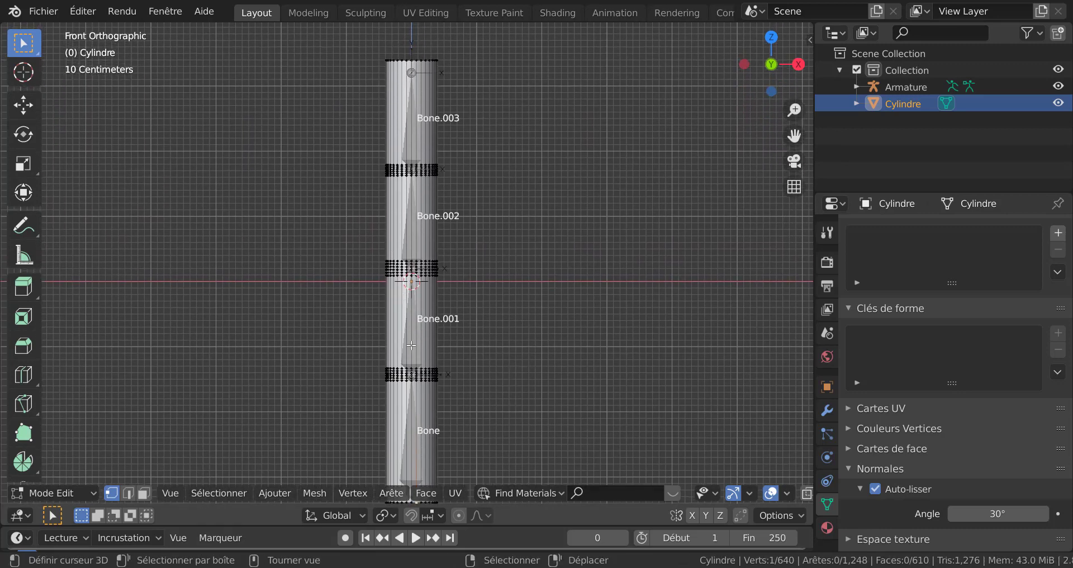
Return to Object Mode and select the armature inside the cylinder
key("Tab")
scroll(469, 330, "down", 4)
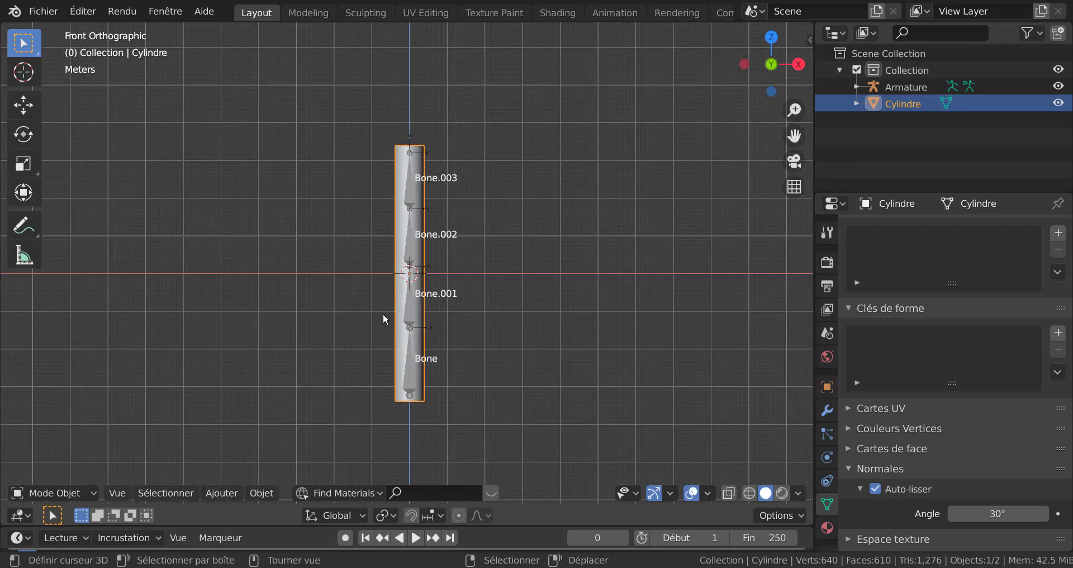
scroll(454, 297, "up", 4)
scroll(500, 304, "down", 2)
scroll(482, 330, "down", 2)
left_click(410, 378)
scroll(478, 363, "up", 2)
scroll(478, 363, "up", 1)
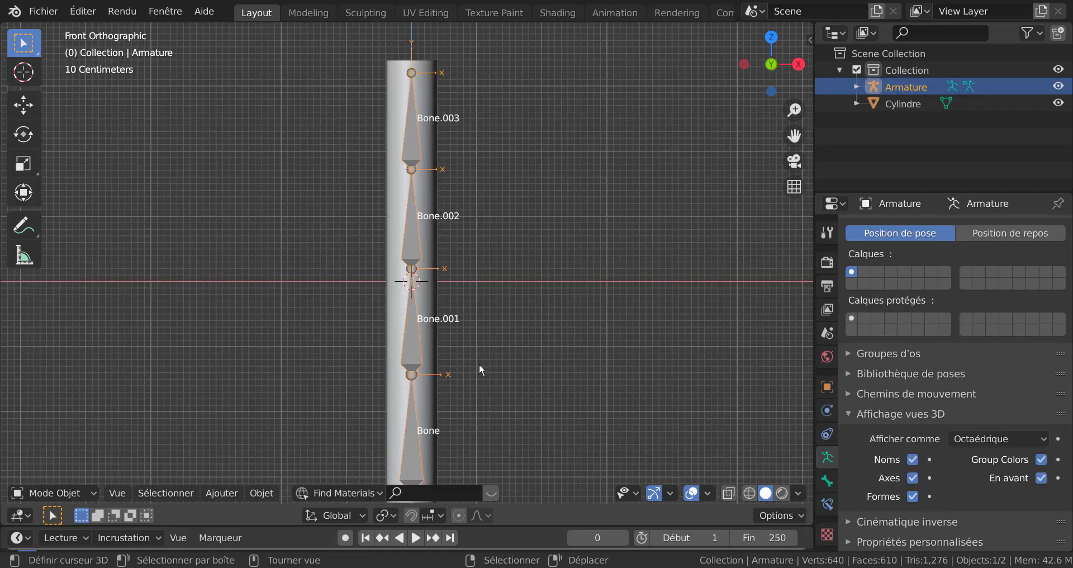
key("Tab")
middle_click_drag(514, 311, 515, 386, "shift")
scroll(464, 260, "up", 1)
middle_click_drag(419, 210, 452, 241)
key("Tab")
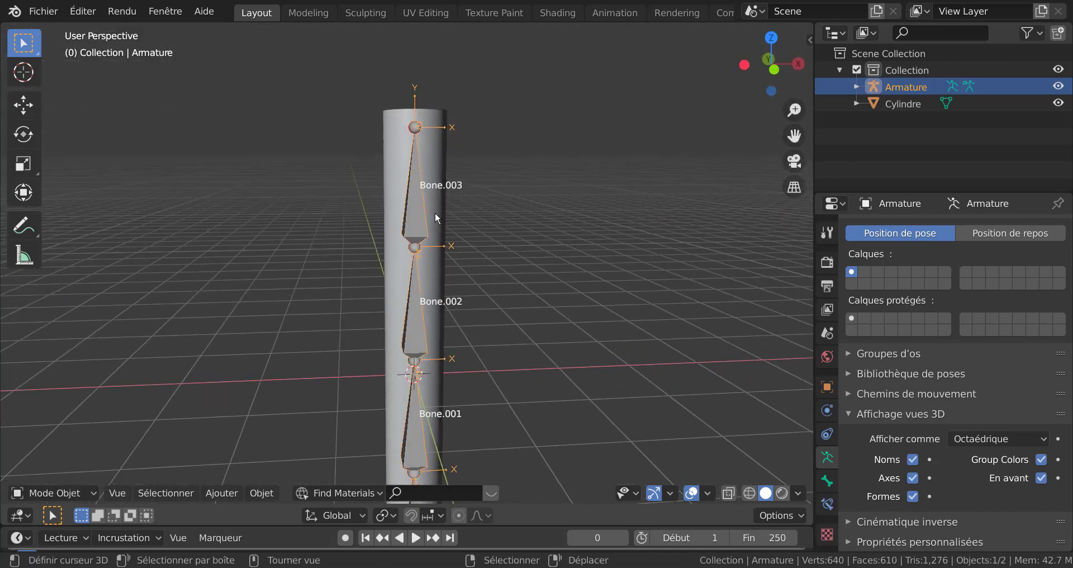
Select the cylinder and add the armature as the active object, and parent the cylinder to it with automatic weights
left_click(435, 214)
middle_click_drag(483, 280, 420, 233)
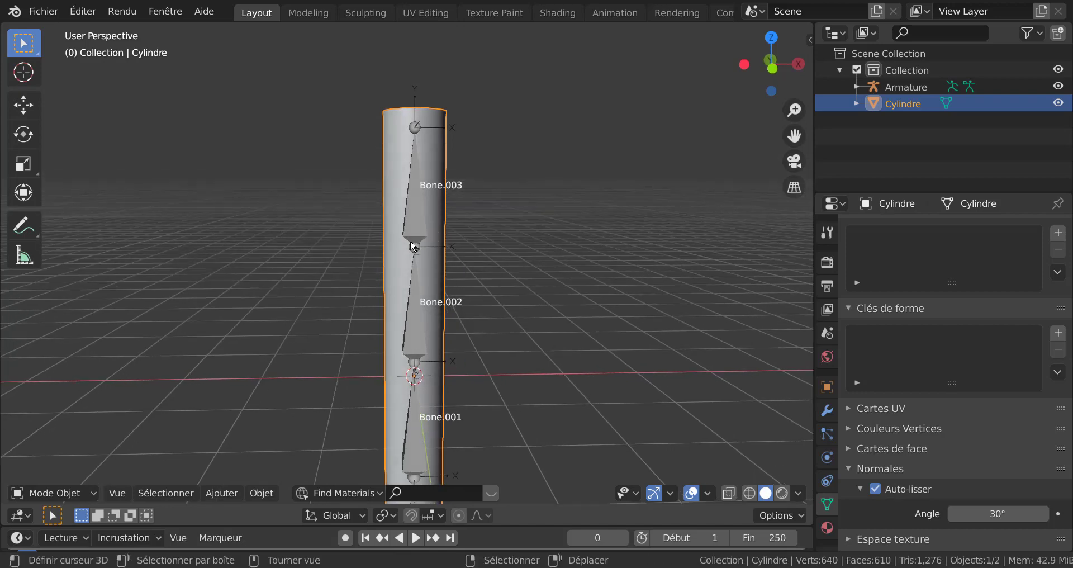
left_click(413, 226, "shift")
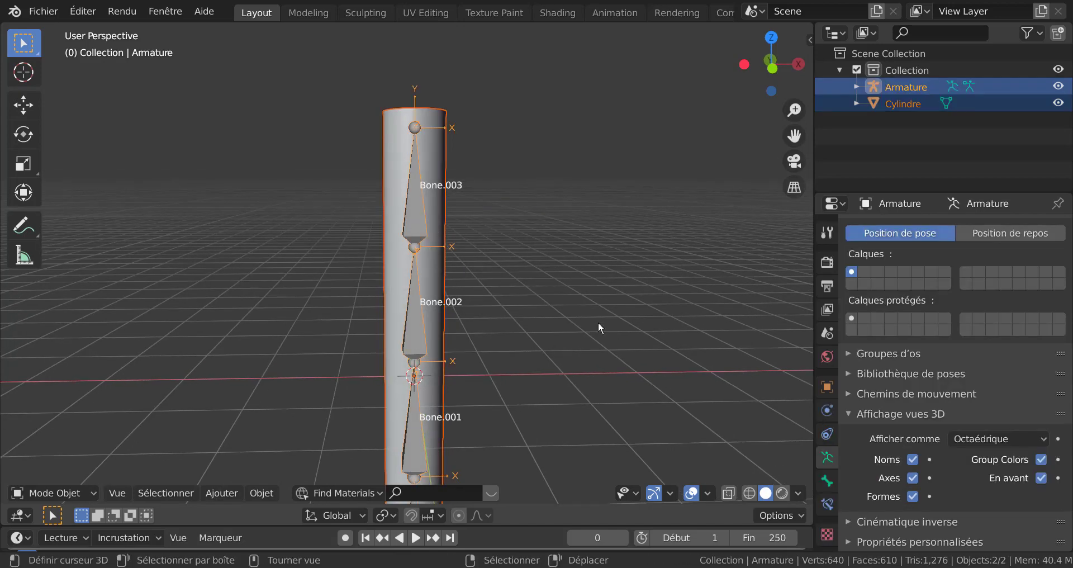
scroll(578, 323, "down", 3)
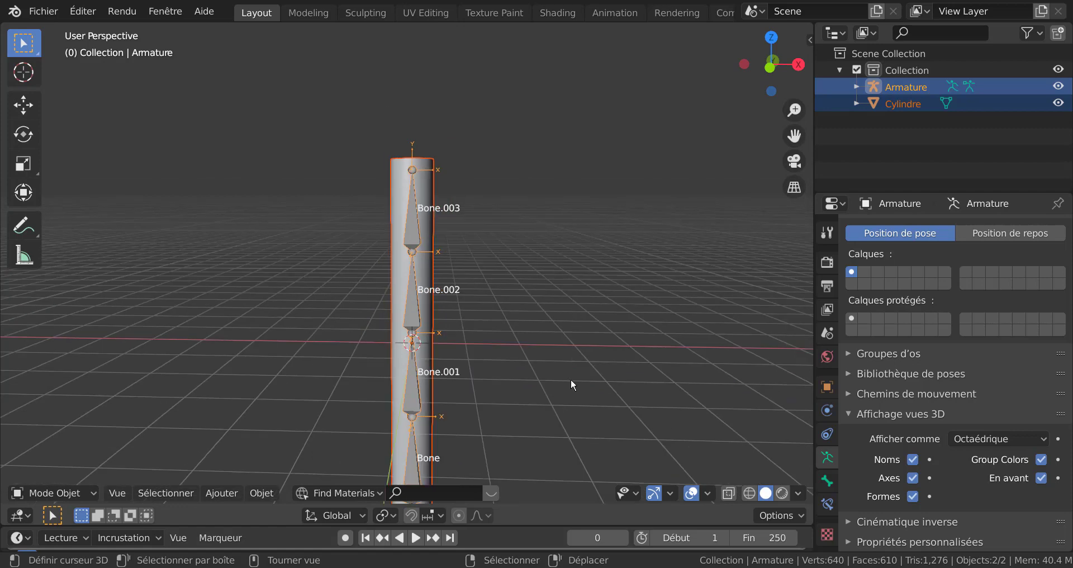
middle_click_drag(571, 377, 582, 304, "shift")
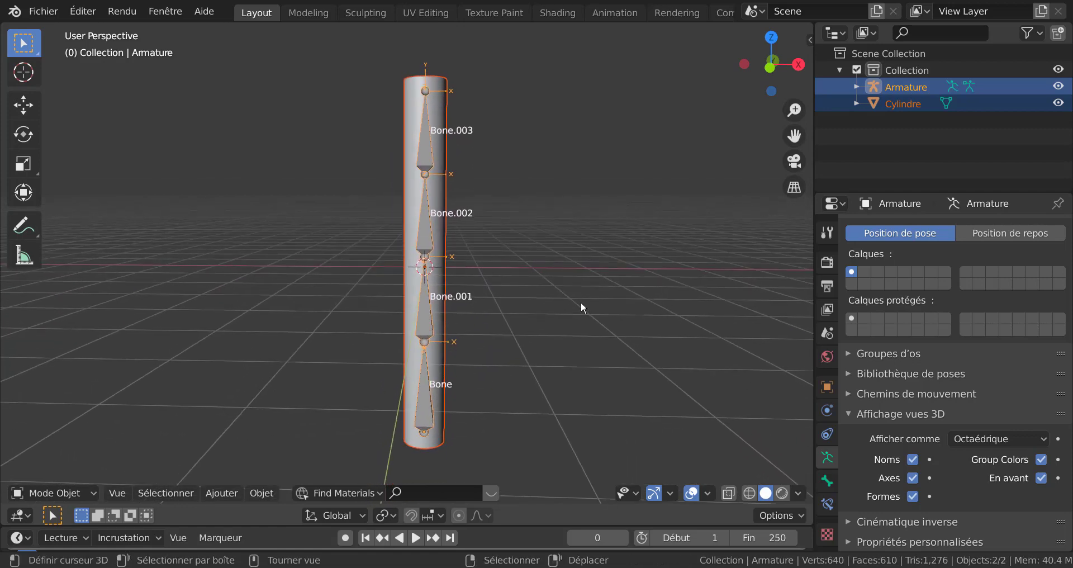
key("ctrl+p")
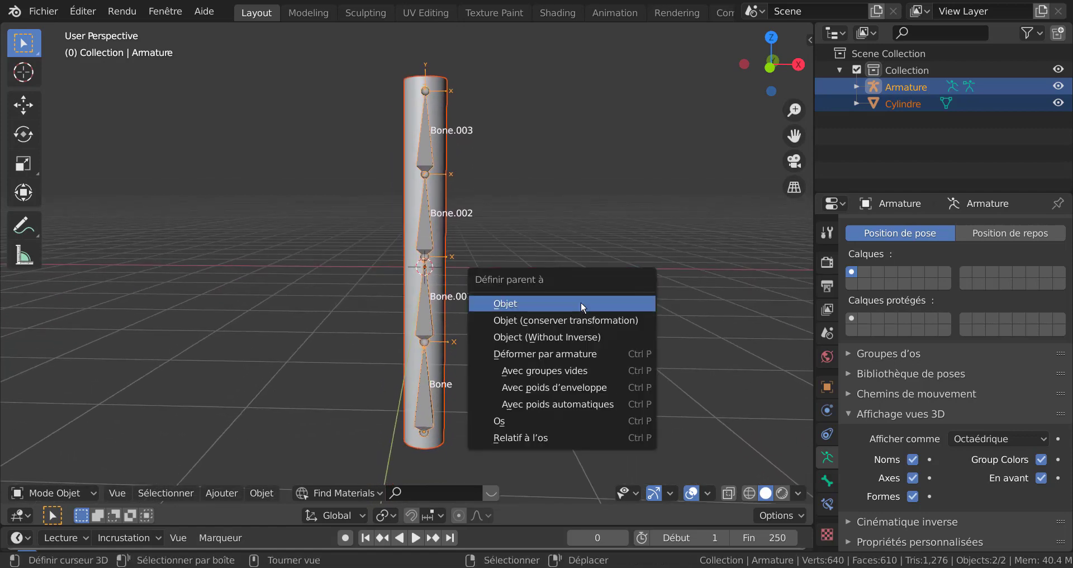
left_click(589, 408)
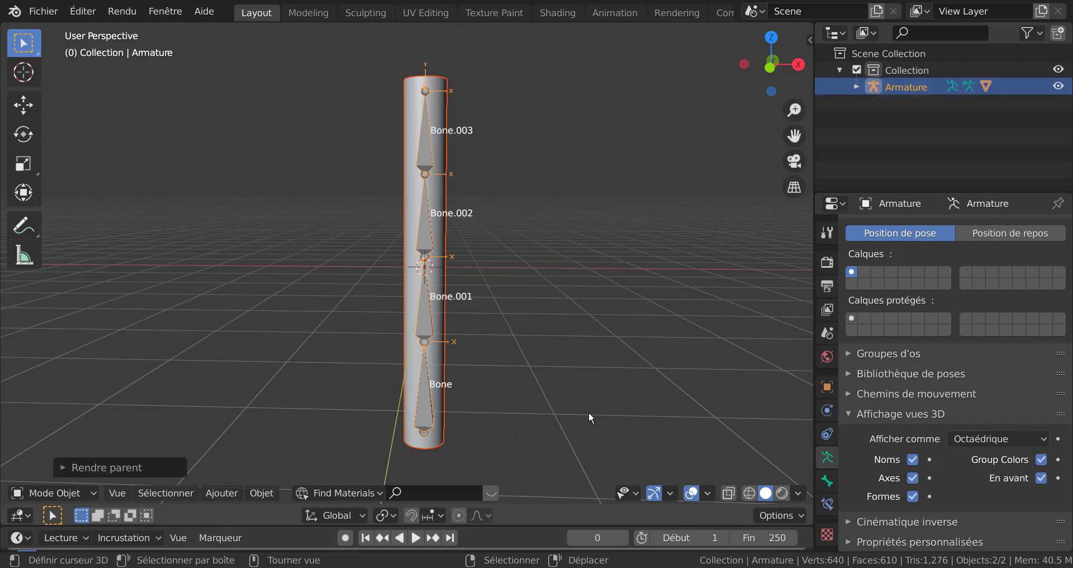
key("Tab")
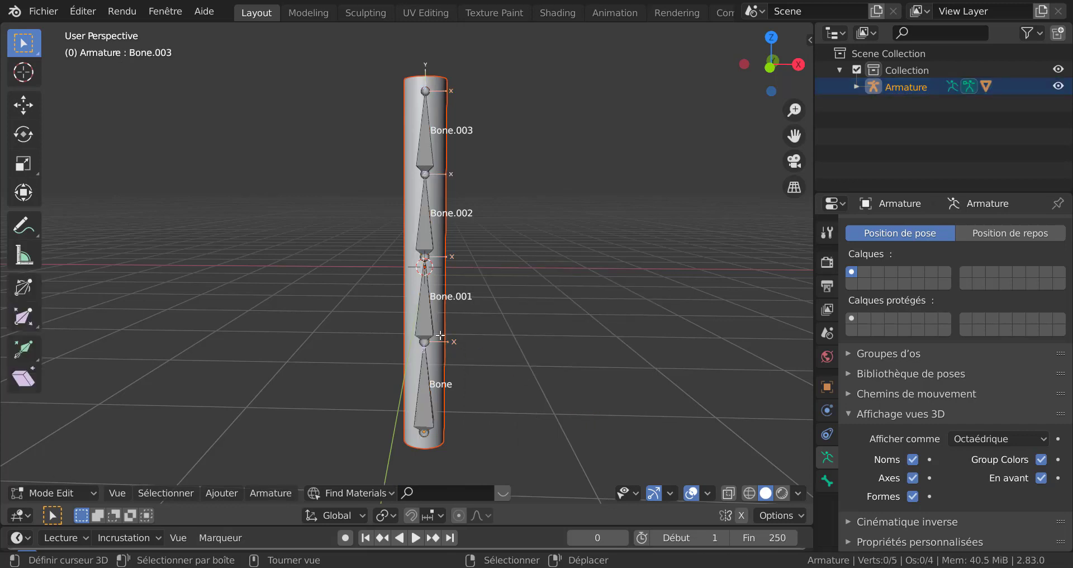
left_click(439, 277)
key("Tab")
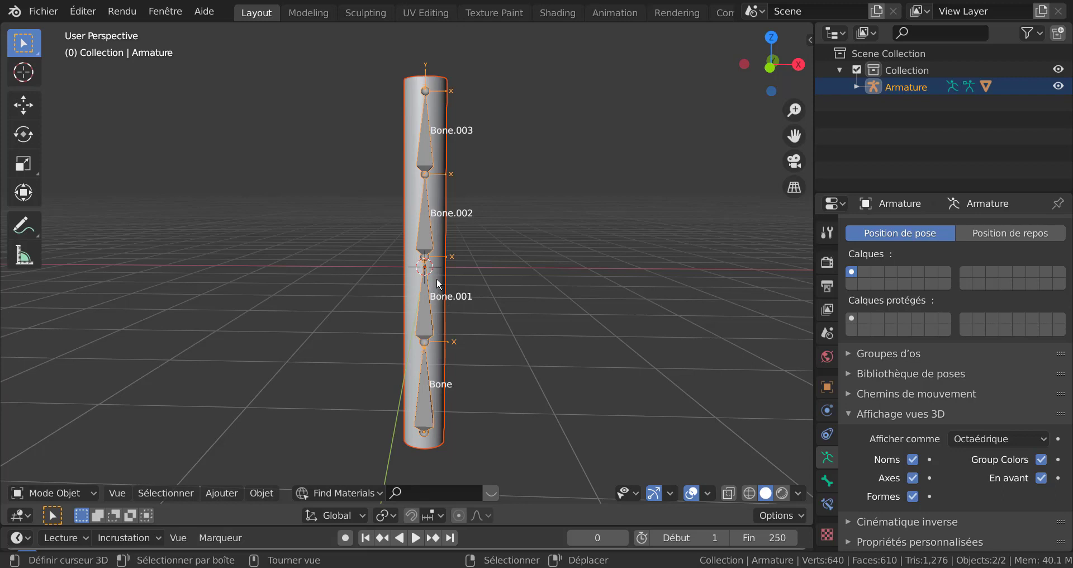
Select the cylinder, enable volume preservation in its Armature modifier, and show it from the front
left_click(439, 284)
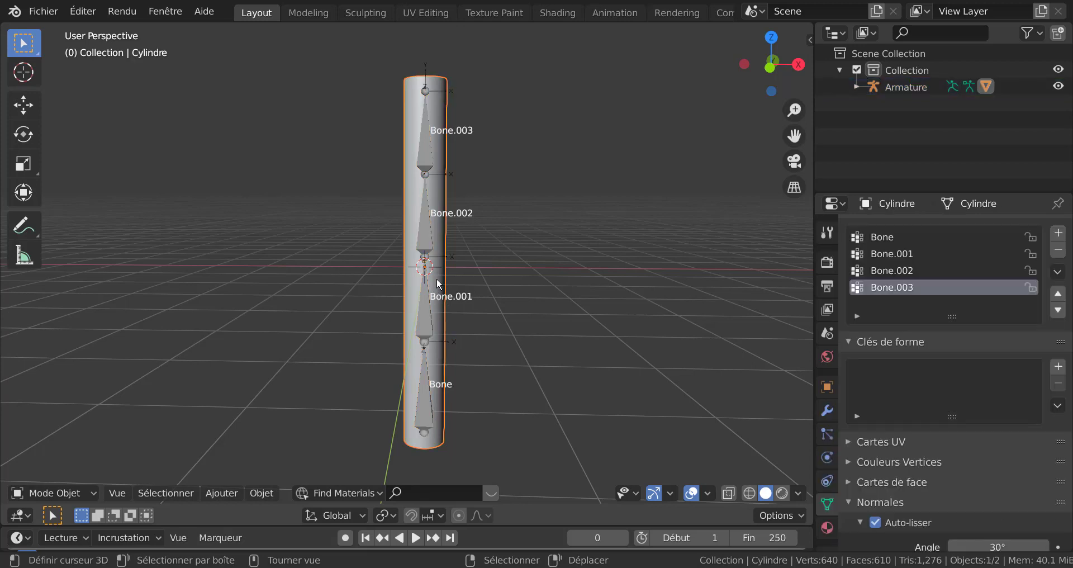
left_click(829, 415)
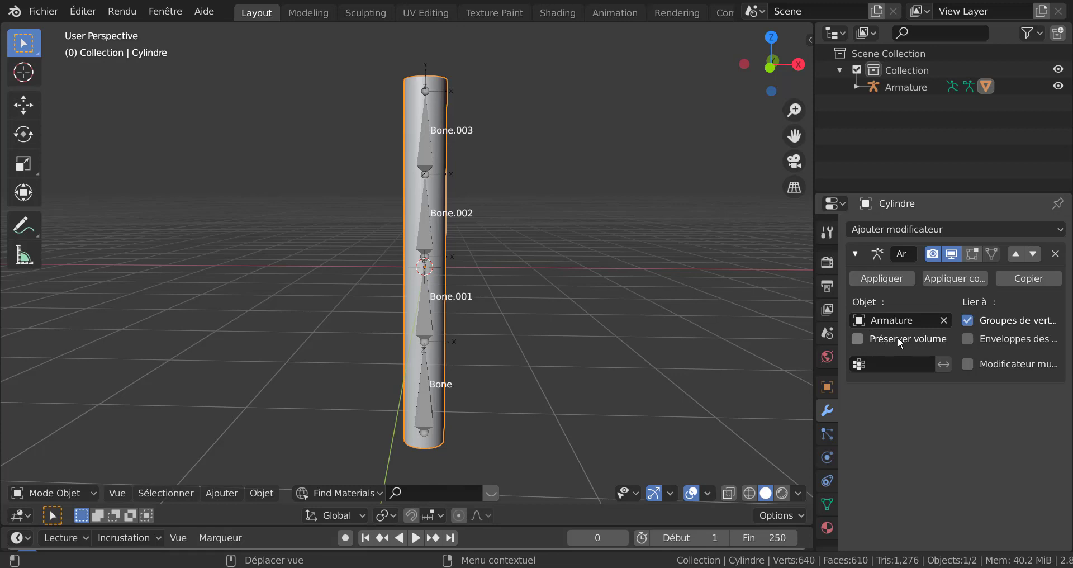
left_click(858, 339)
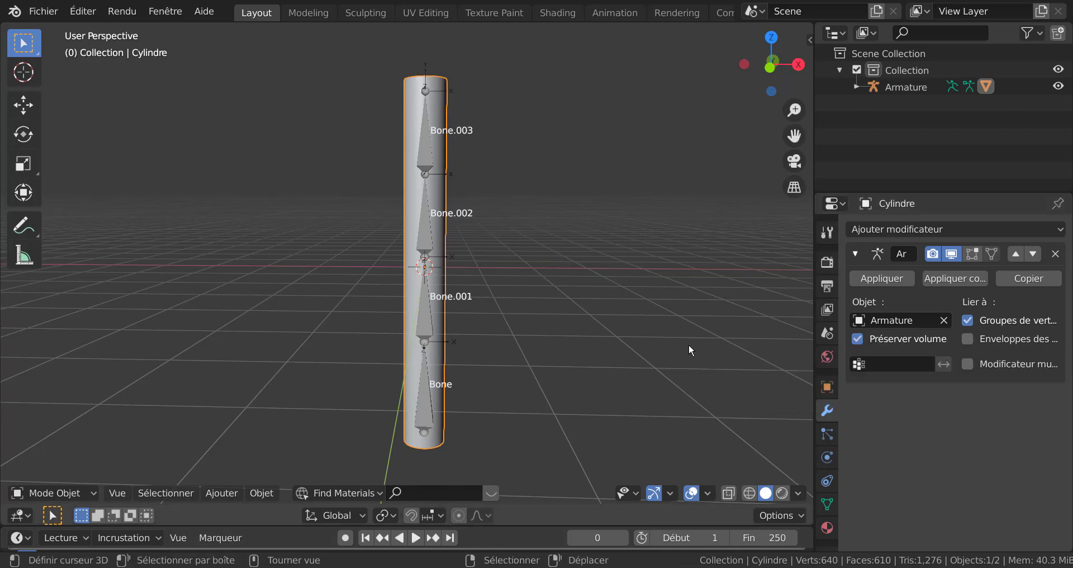
key("KP_1")
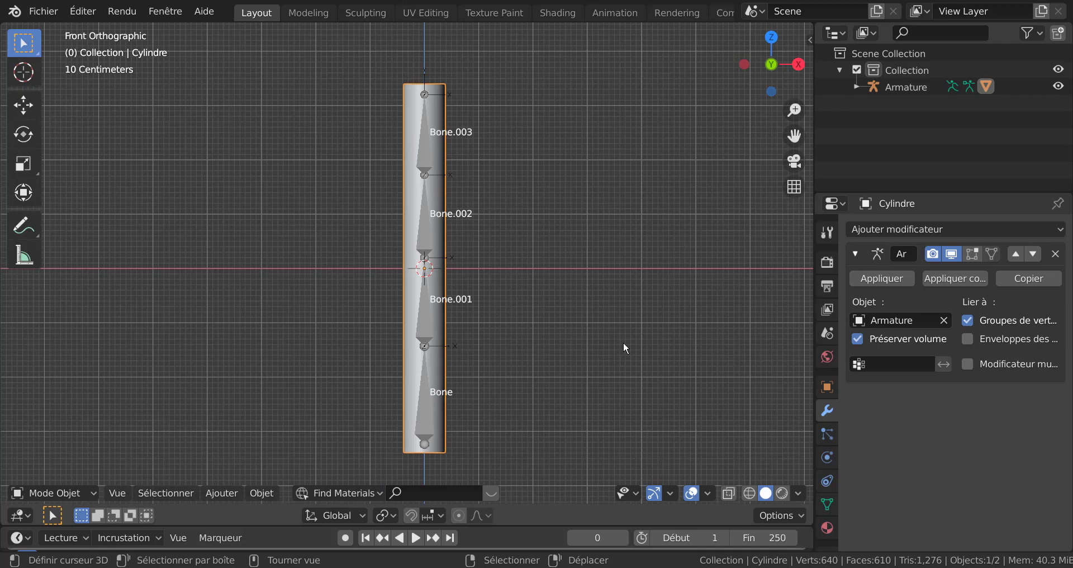
Widen the outliner and properties area, expand the armature in the outliner and put it in Pose Mode
scroll(623, 341, "down", 2)
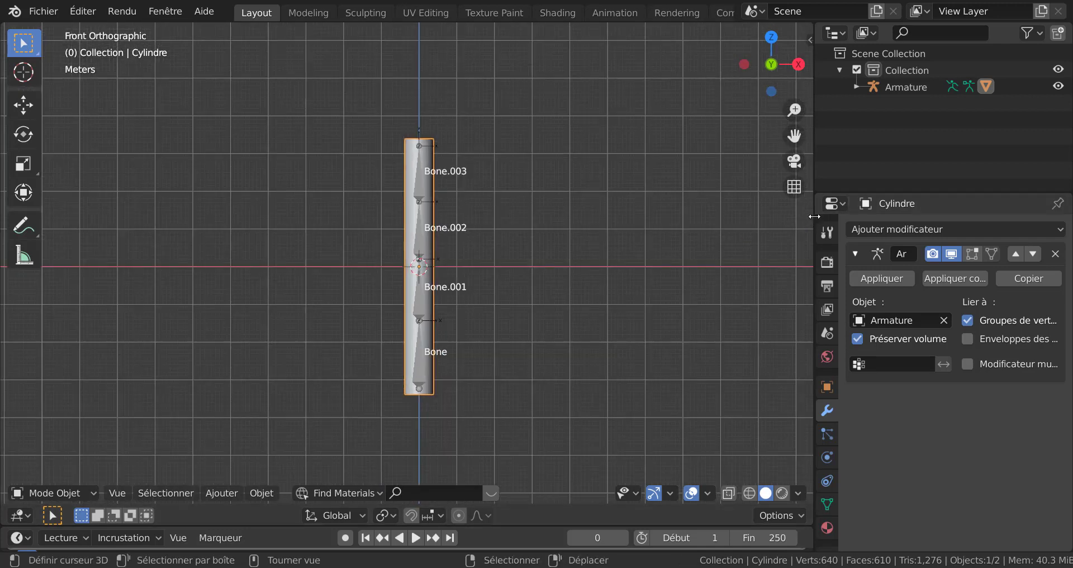
left_click_drag(815, 217, 705, 235)
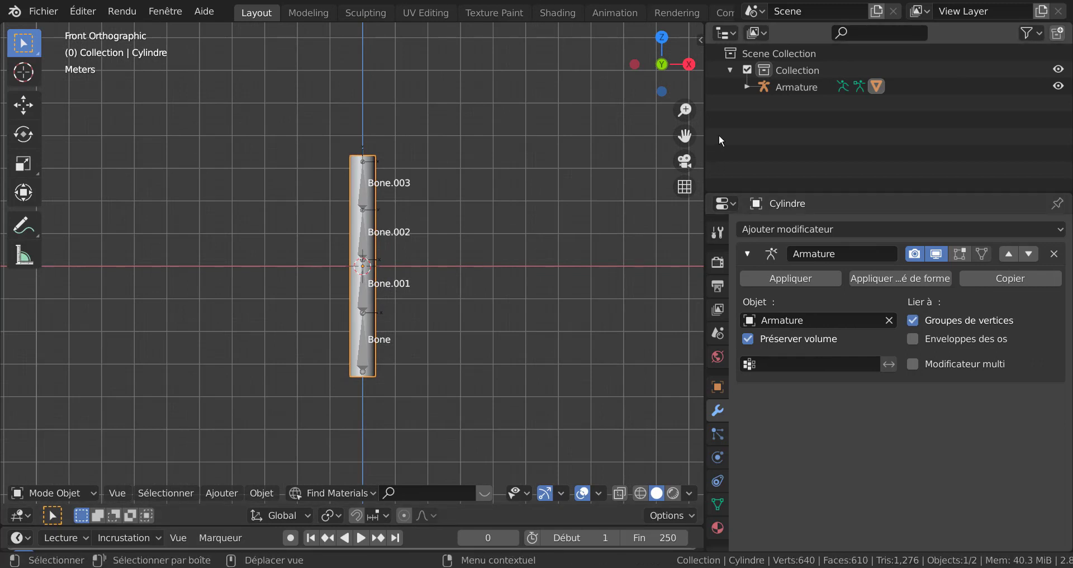
left_click(747, 87)
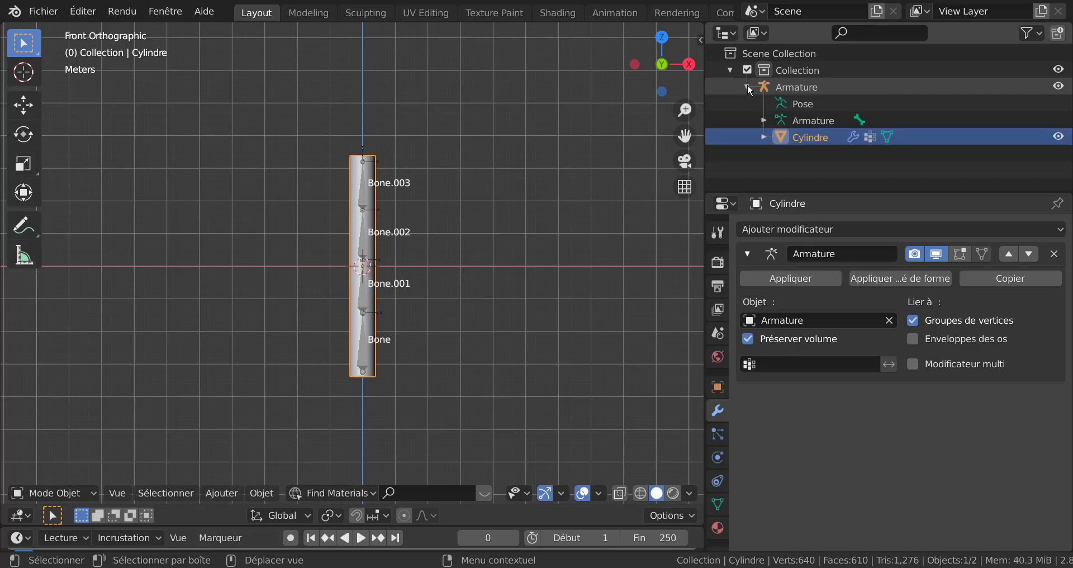
left_click(806, 104)
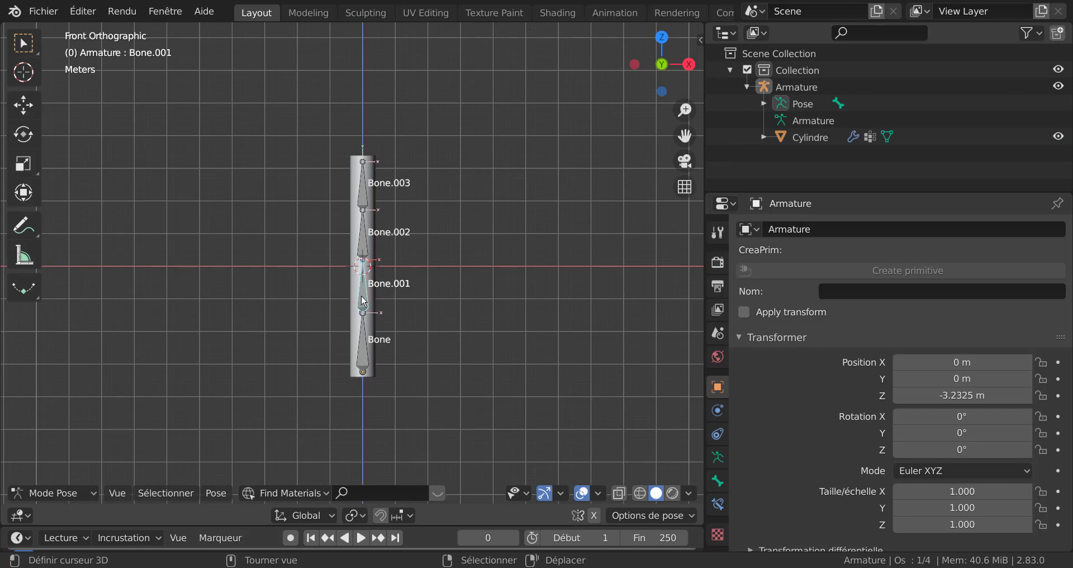
Try bending the cylinder in front view by rotating Bone.001, and separately Bone.002 by about 90°, cancelling each rotation
key("r")
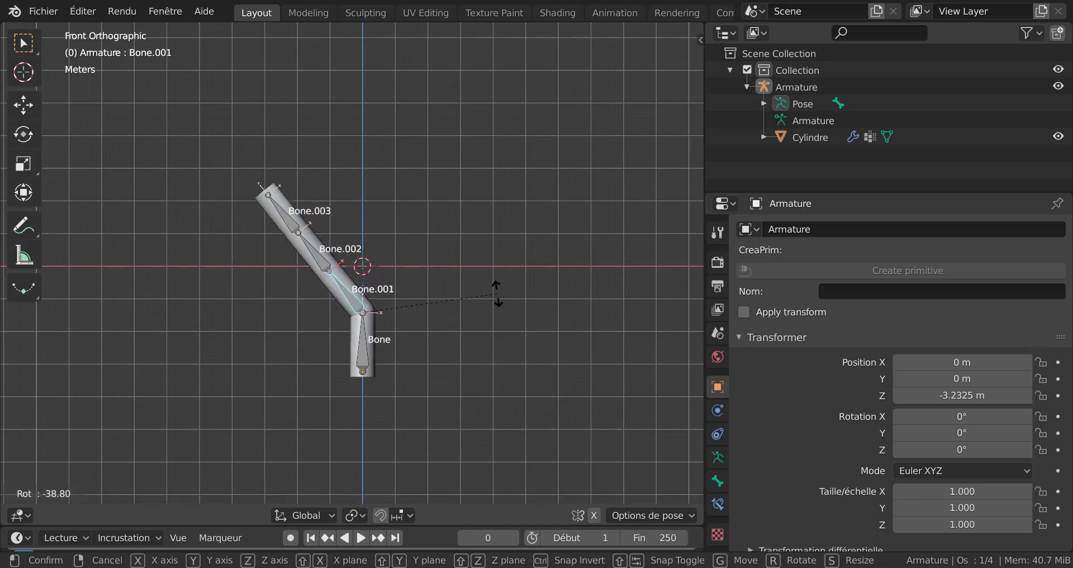
key("Escape")
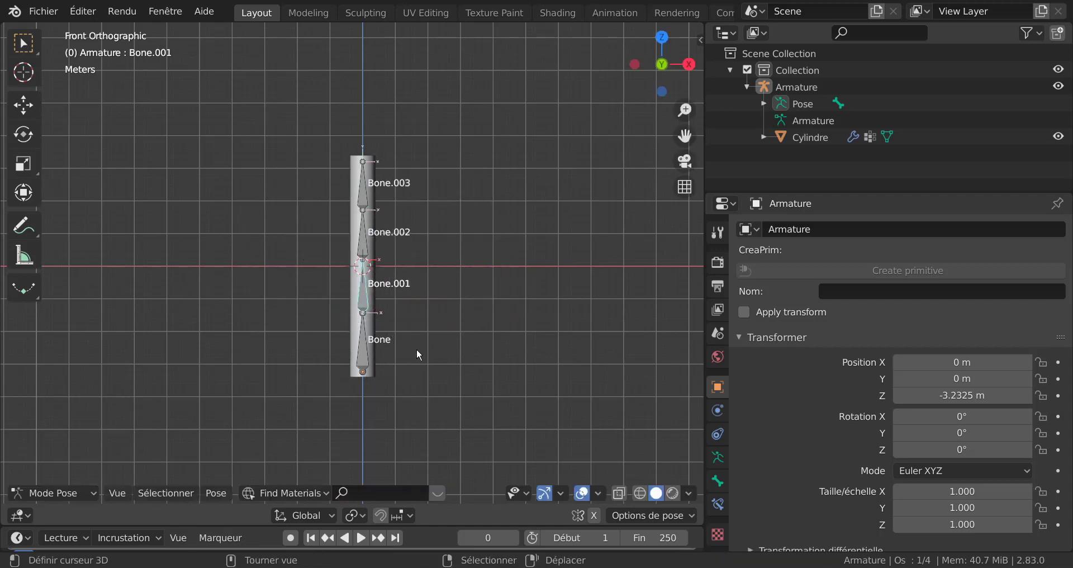
left_click(369, 254)
scroll(437, 226, "up", 4)
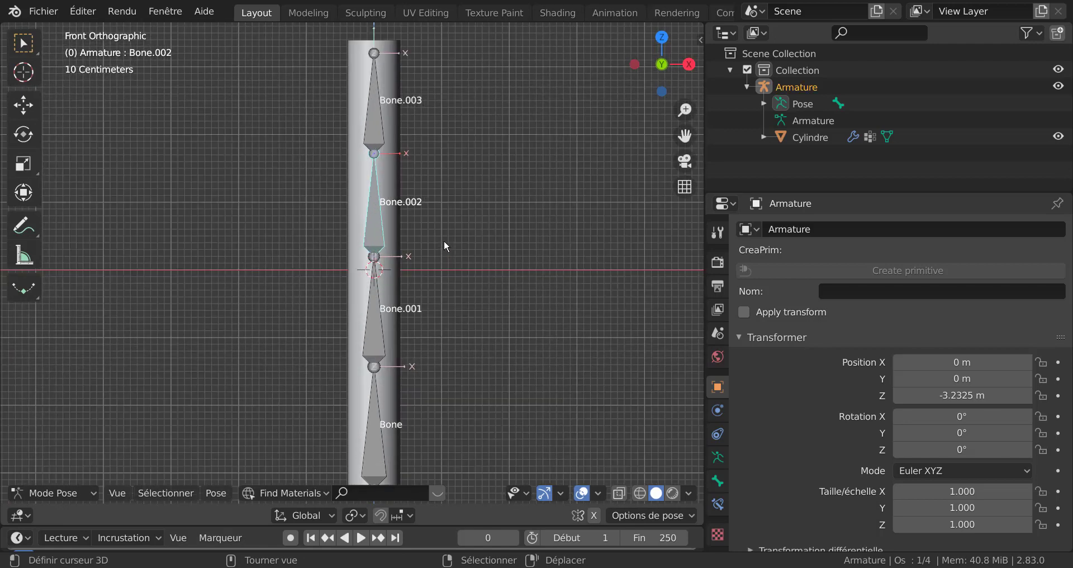
key("r")
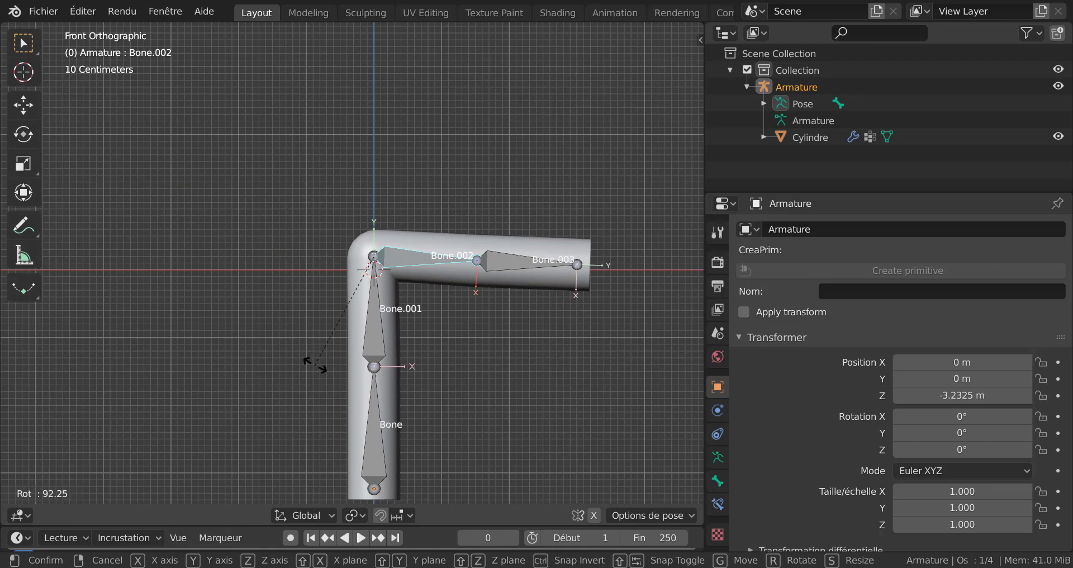
right_click(471, 217)
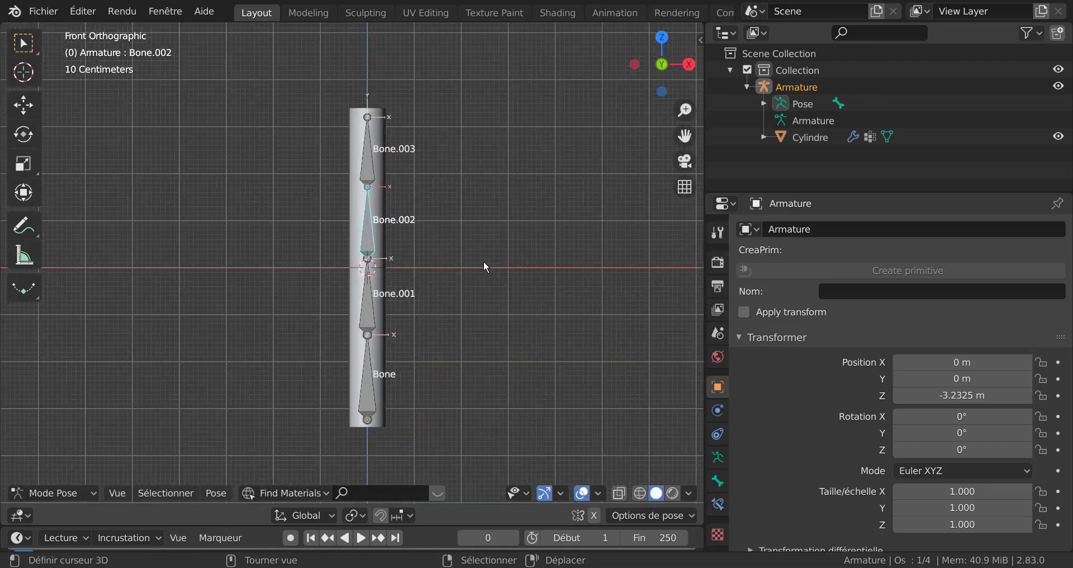
Check the rig in perspective, and from the front try rotating Bone.002 to about 89° once more, cancelling the rotation
middle_click_drag(484, 260, 371, 290)
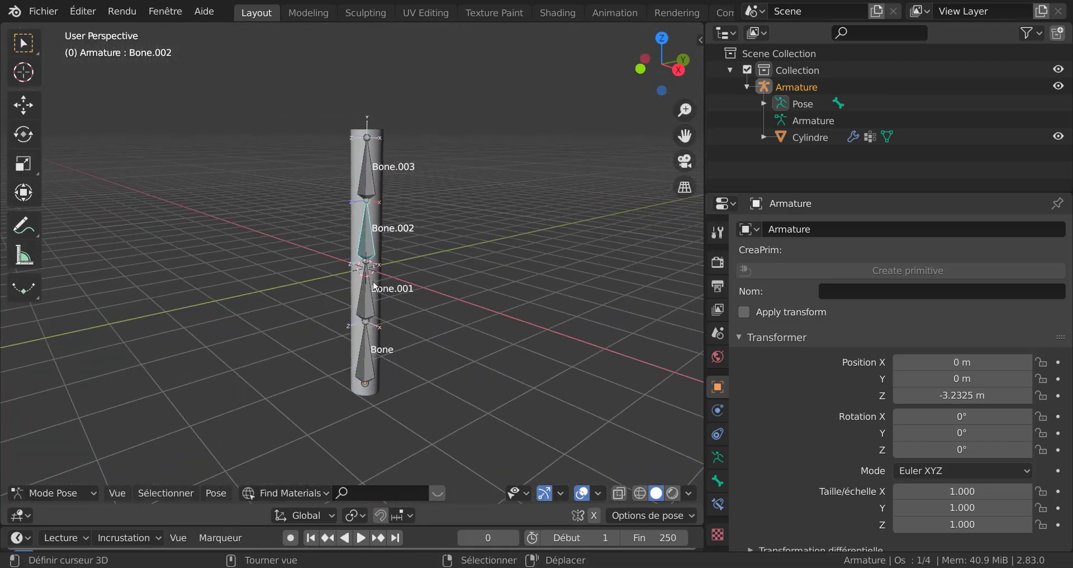
scroll(375, 285, "up", 2)
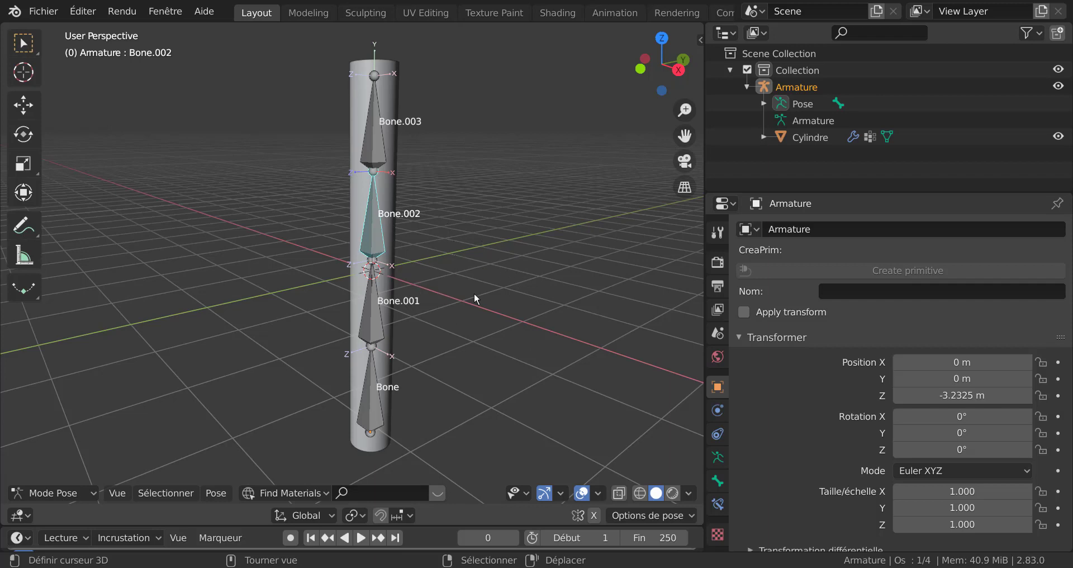
key("KP_1")
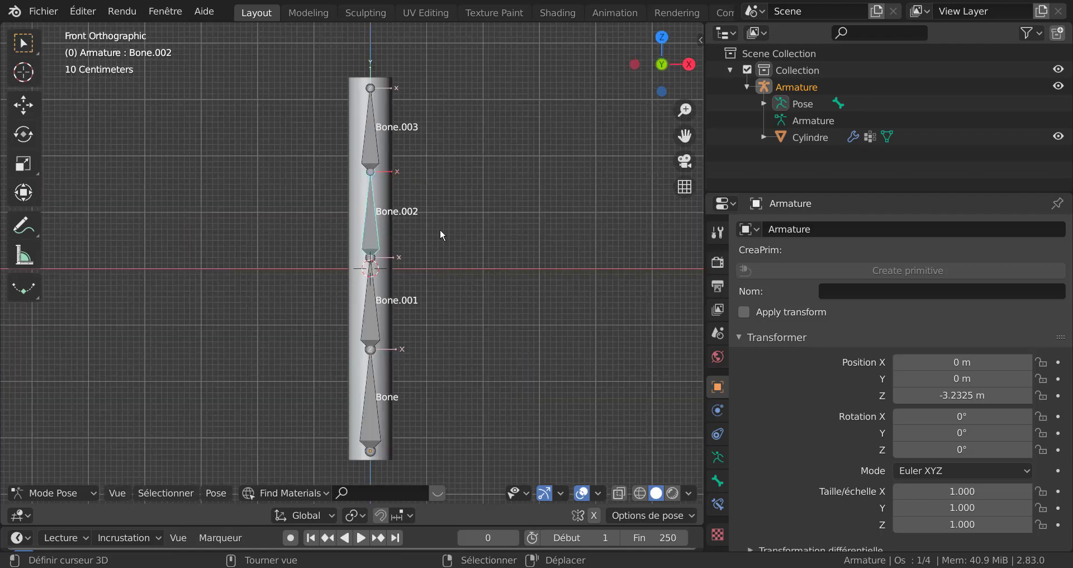
scroll(442, 234, "up", 2)
key("r")
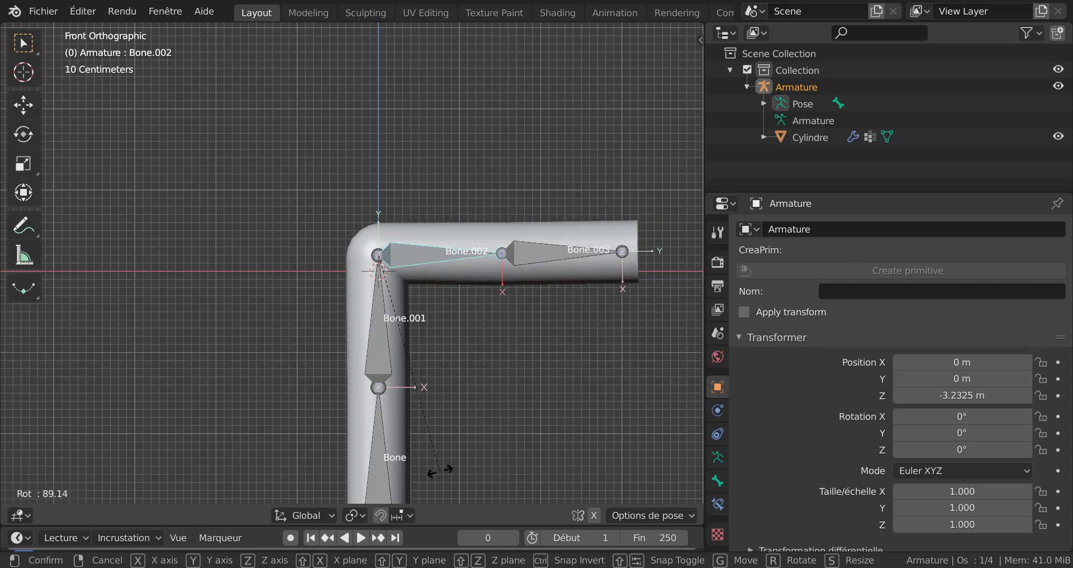
key("Escape")
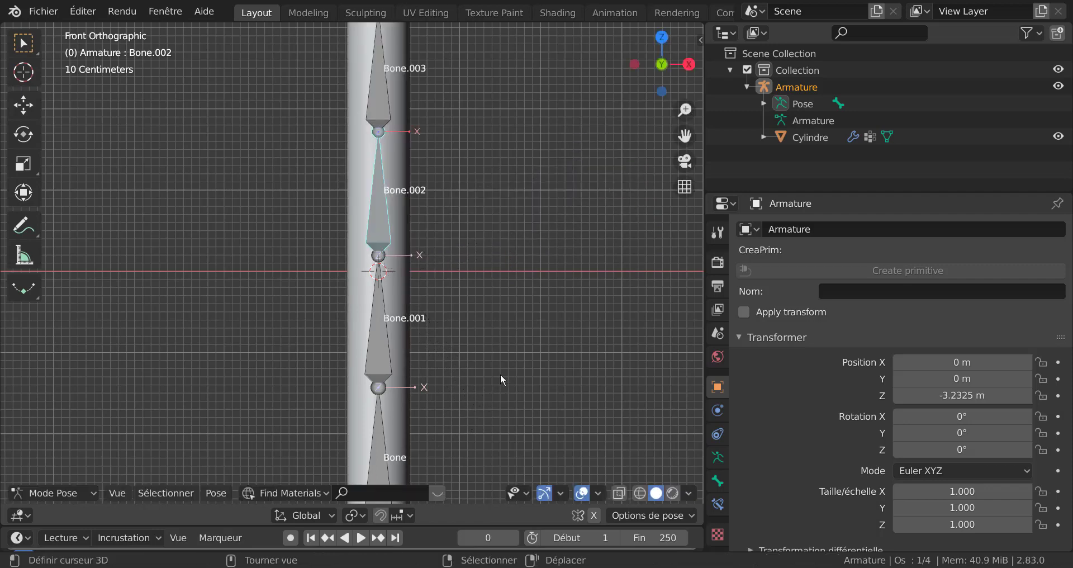
Deselect all bones and return the armature to Object Mode
middle_click_drag(501, 283, 405, 190)
key("Tab")
key("Tab")
left_click(407, 235)
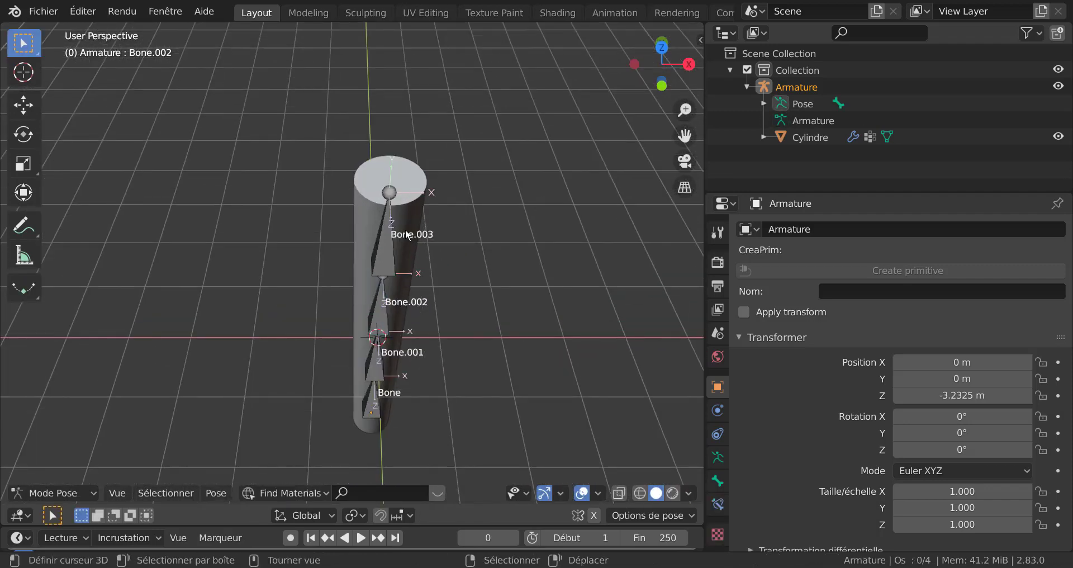
left_click(63, 491)
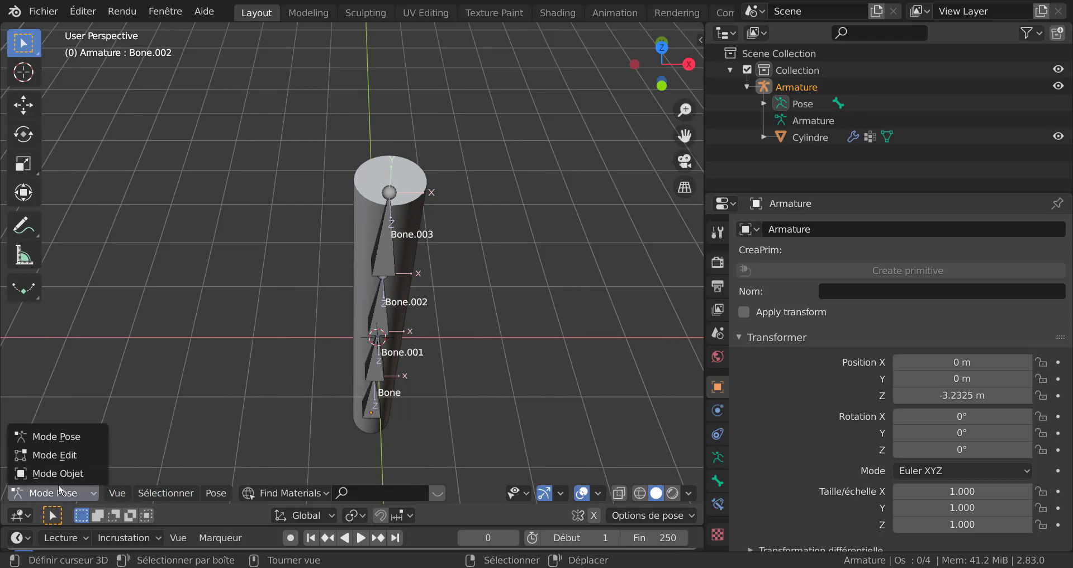
left_click(56, 472)
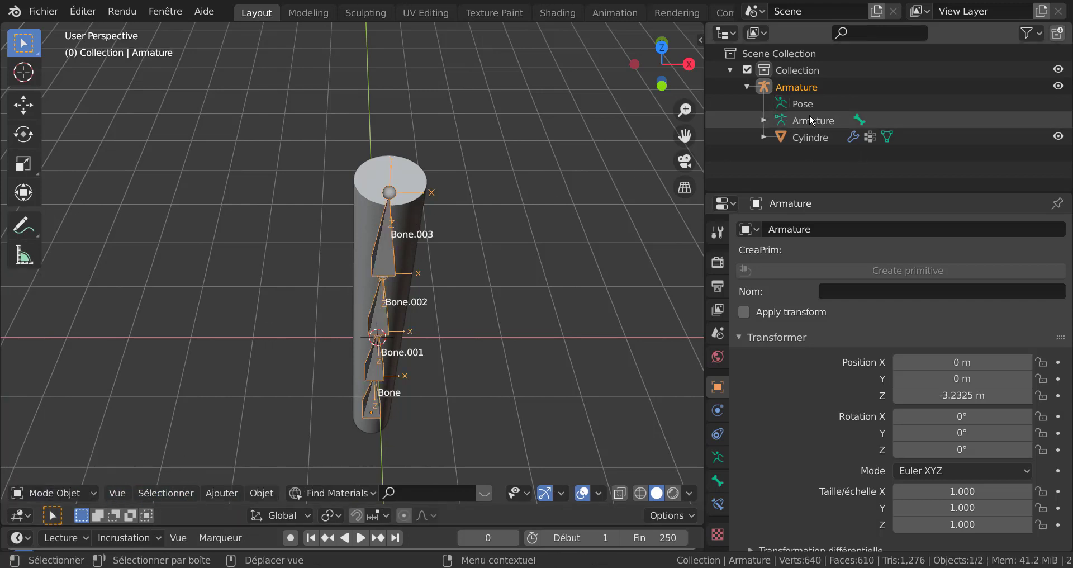
Expand the armature data's bone hierarchy in the outliner as far as Bone.002
left_click(763, 120)
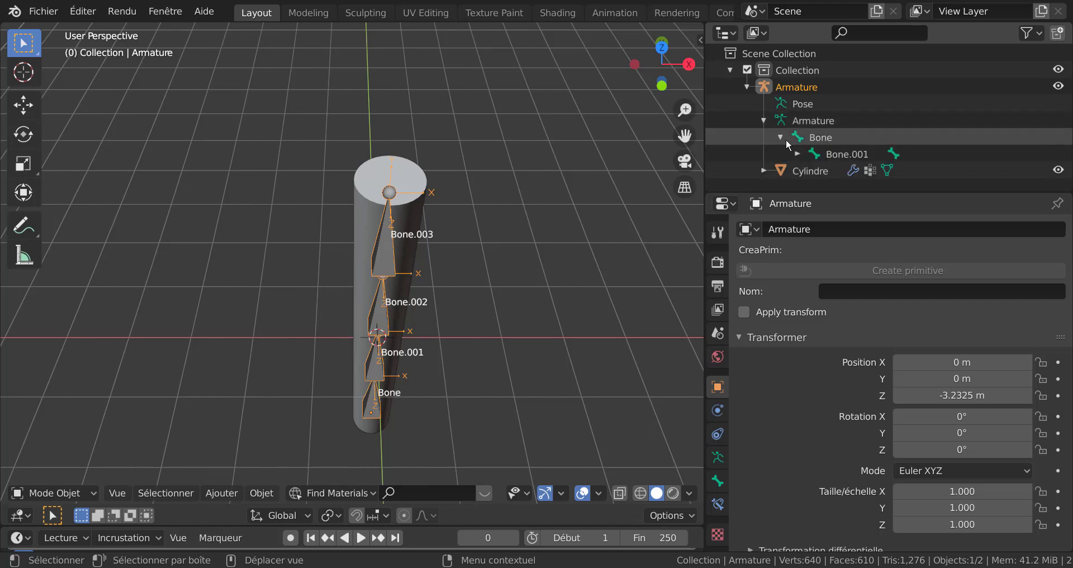
left_click(781, 138)
left_click(798, 155)
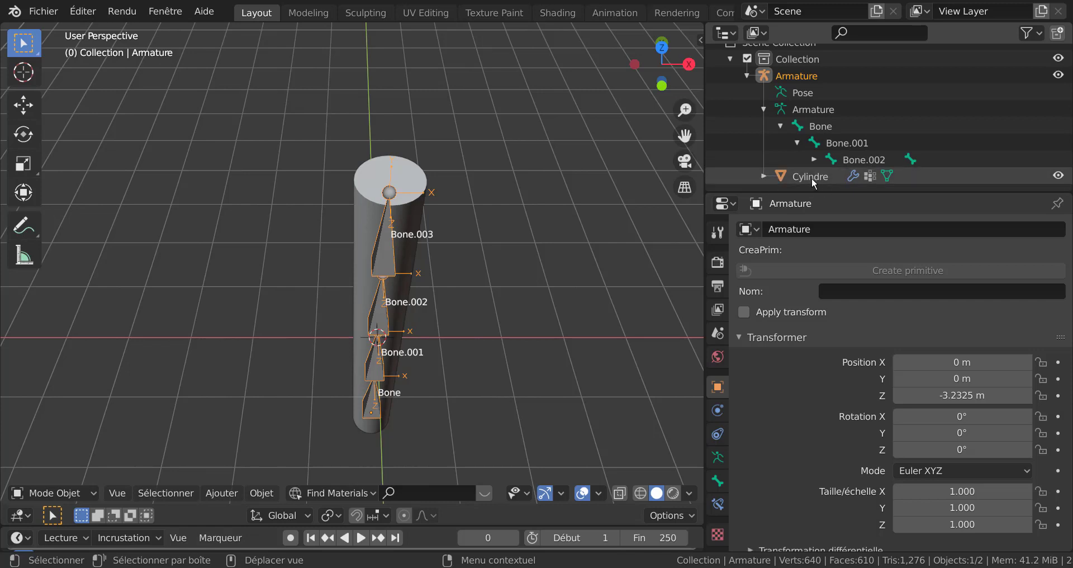
Use the outliner's Pose and Armature entries to reach Edit Mode, and expand the bone hierarchy down to Bone.003
left_click(803, 94)
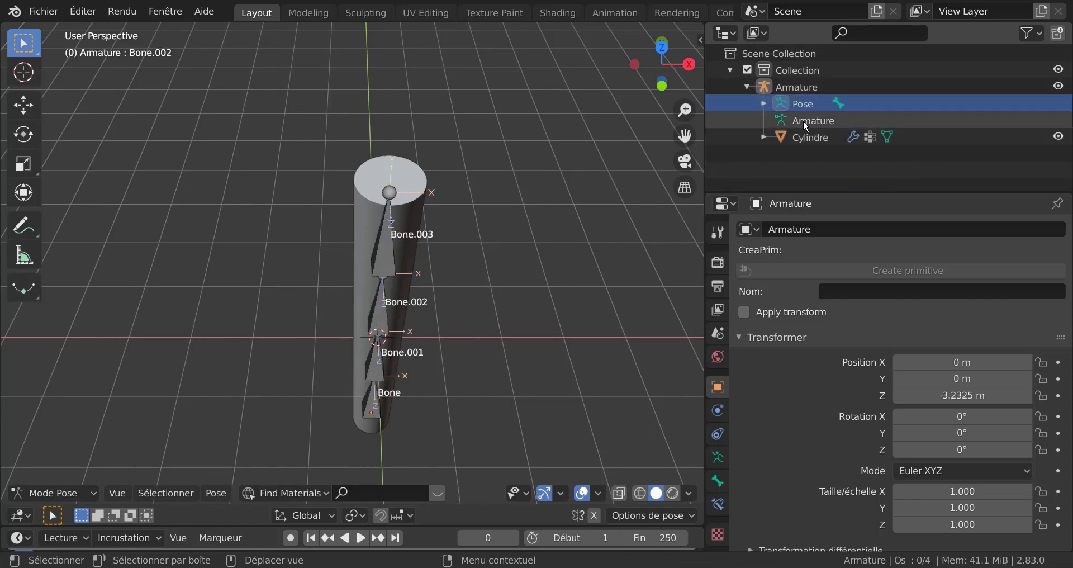
left_click(803, 119)
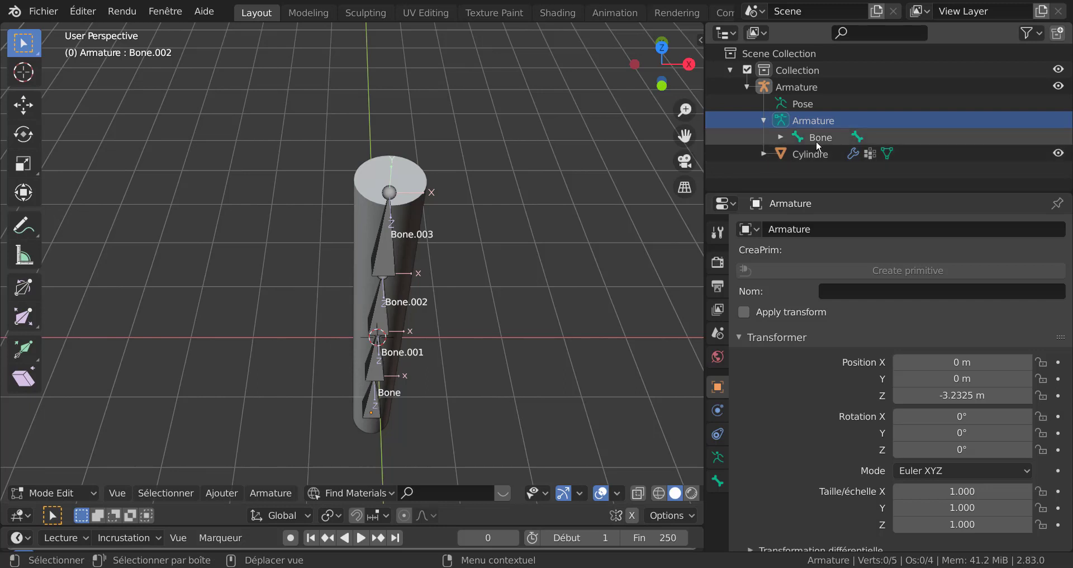
left_click(780, 138)
left_click(836, 153)
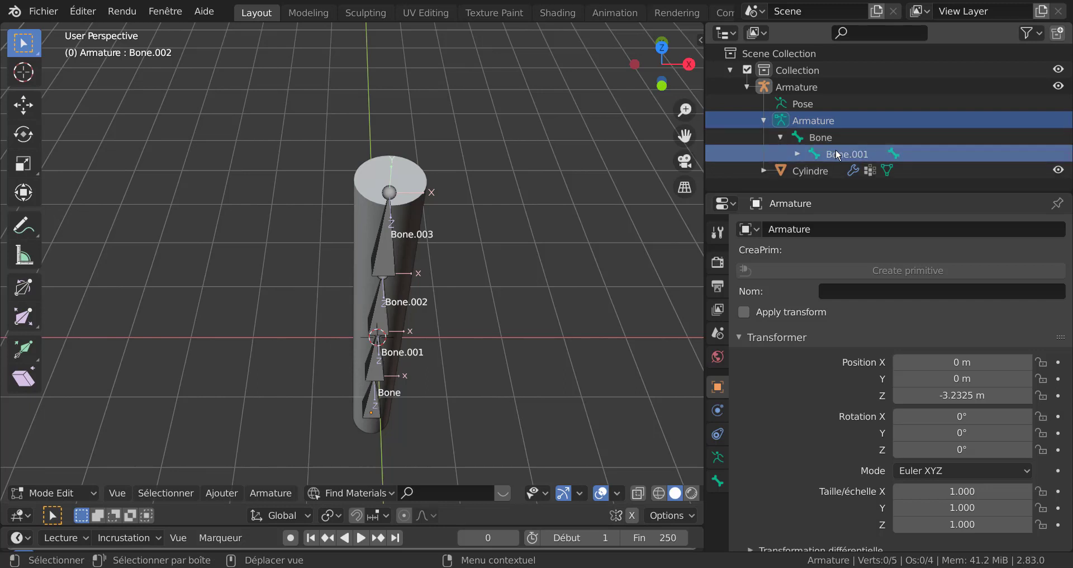
left_click(798, 154)
scroll(828, 156, "down", 1)
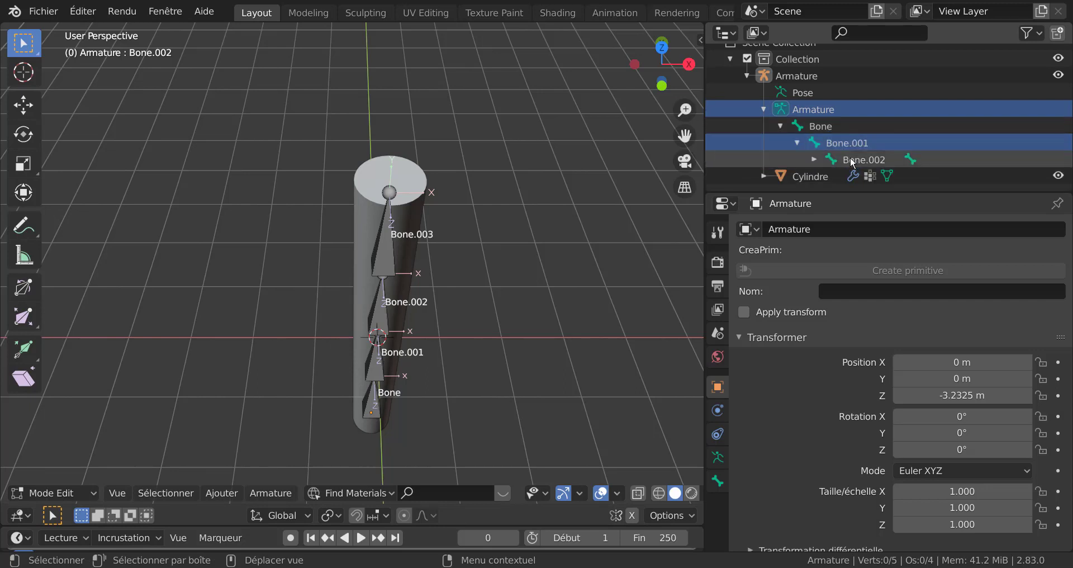
left_click(813, 159)
scroll(813, 159, "down", 1)
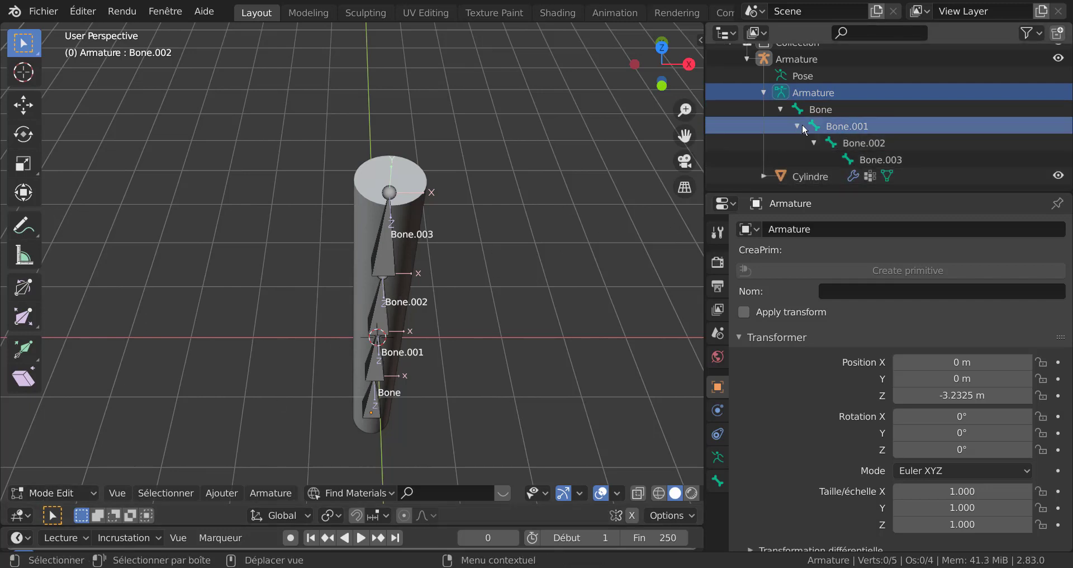
Select Bone.001, Bone and Bone.003 one after another in the outliner to see which bone each entry highlights
left_click(822, 125)
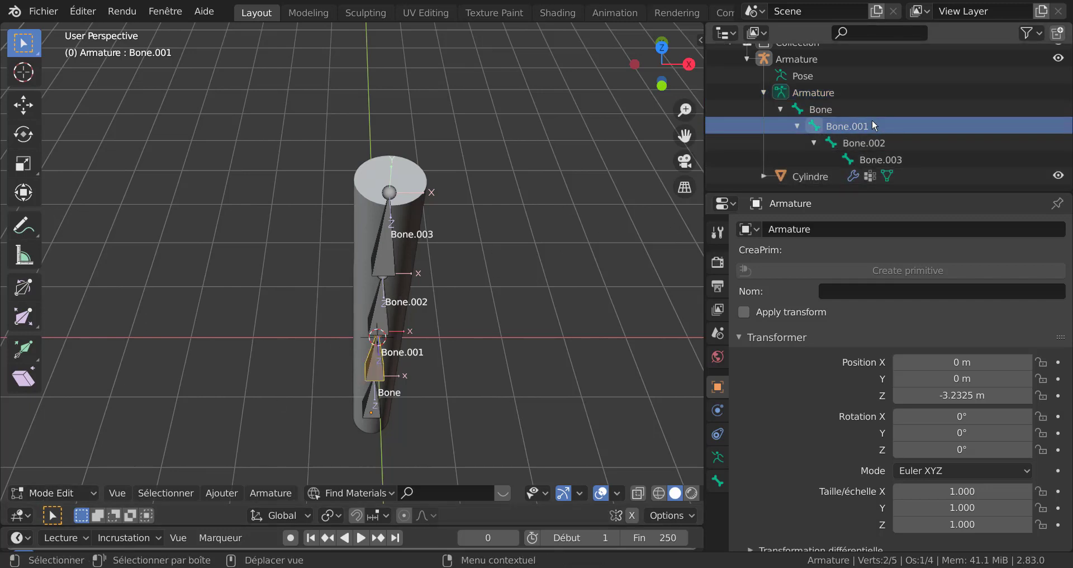
left_click(871, 109)
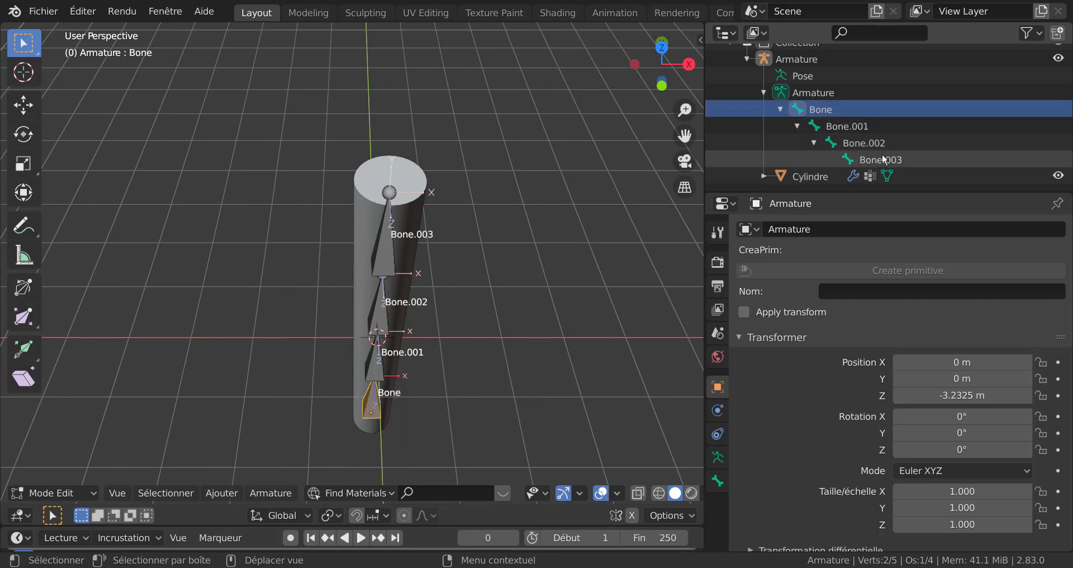
left_click(882, 157)
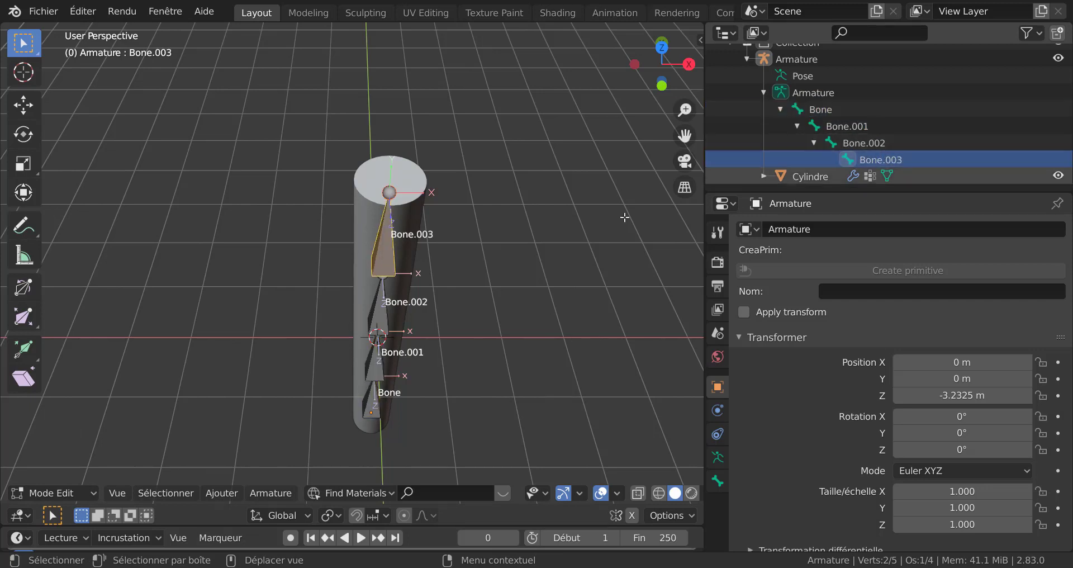
Switch the armature to Pose Mode from the outliner and expand its pose bone hierarchy down to Bone.003
left_click(805, 76)
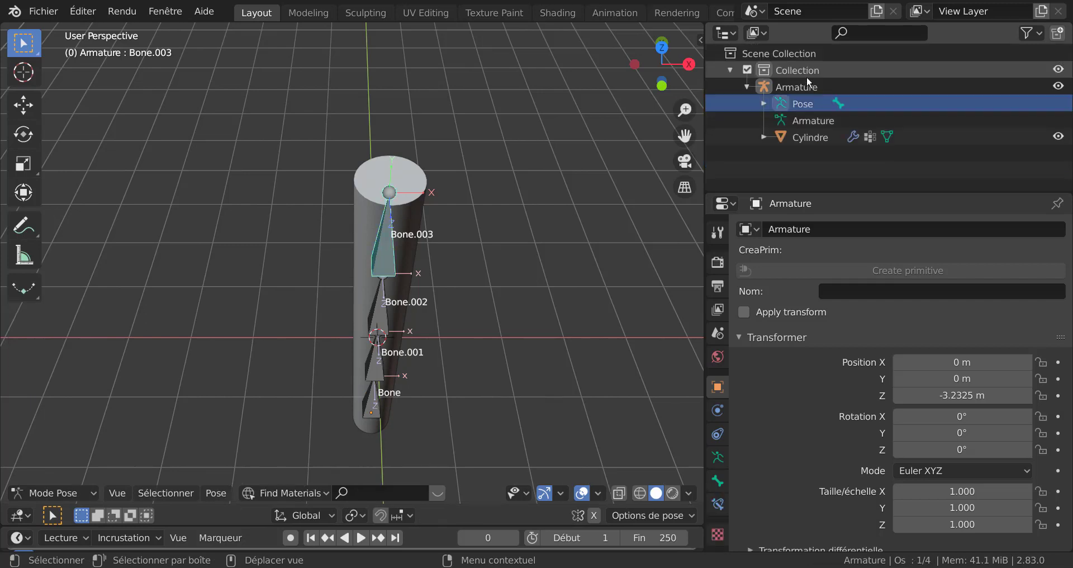
left_click(764, 104)
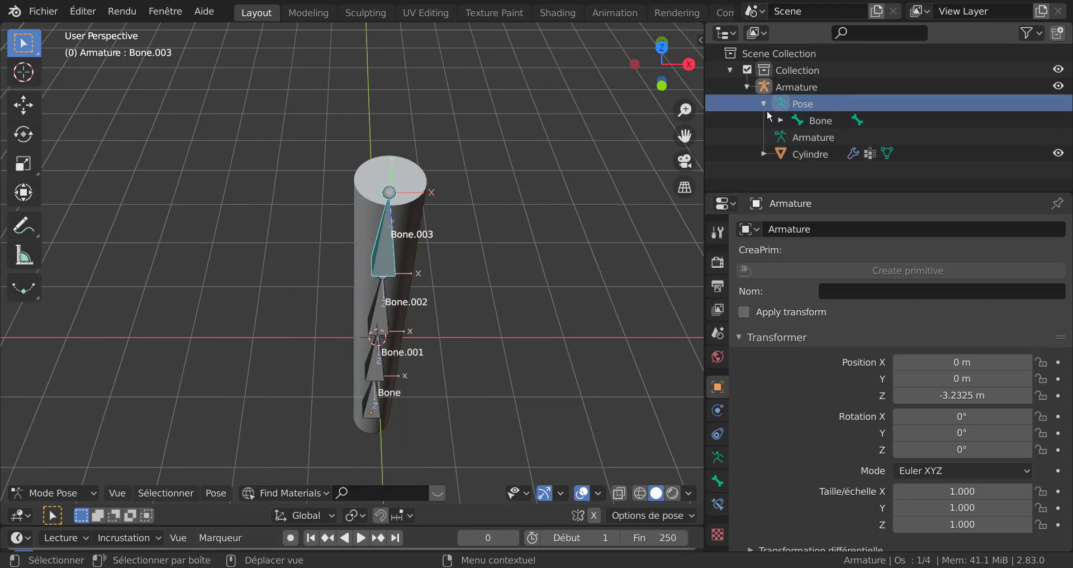
left_click(781, 120)
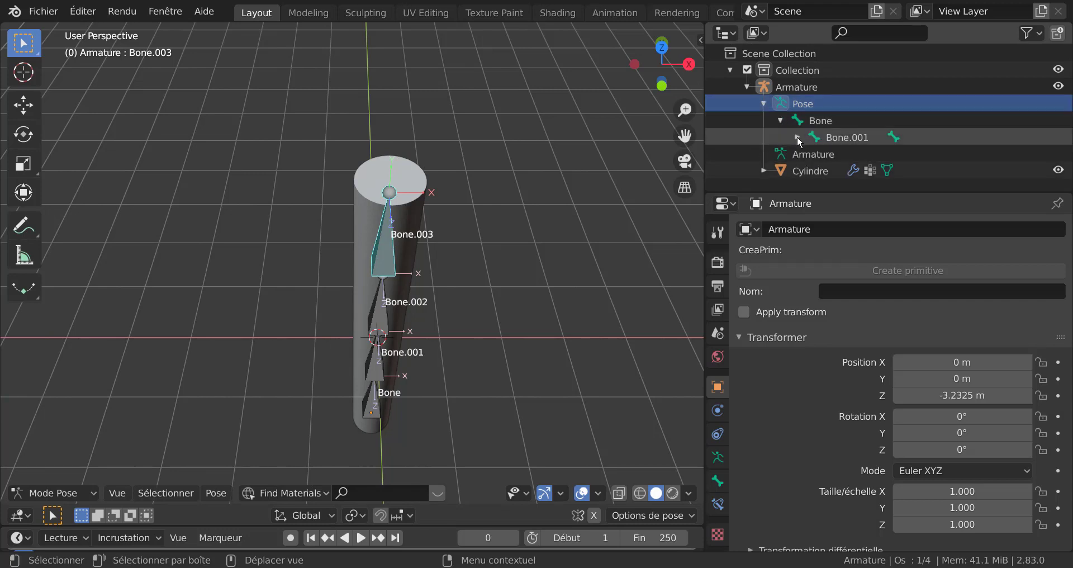
left_click(797, 137)
left_click(815, 155)
scroll(854, 177, "down", 1)
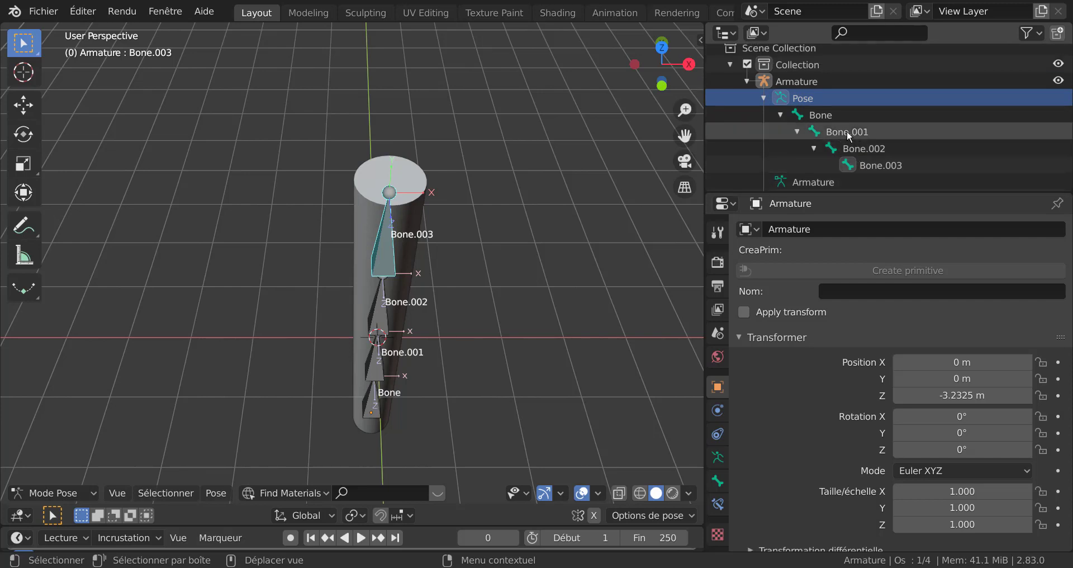
Select the pose bones in turn from the outliner, ending on the root bone, and show the whole rig from the front
left_click(847, 132)
left_click(858, 151)
left_click(876, 167)
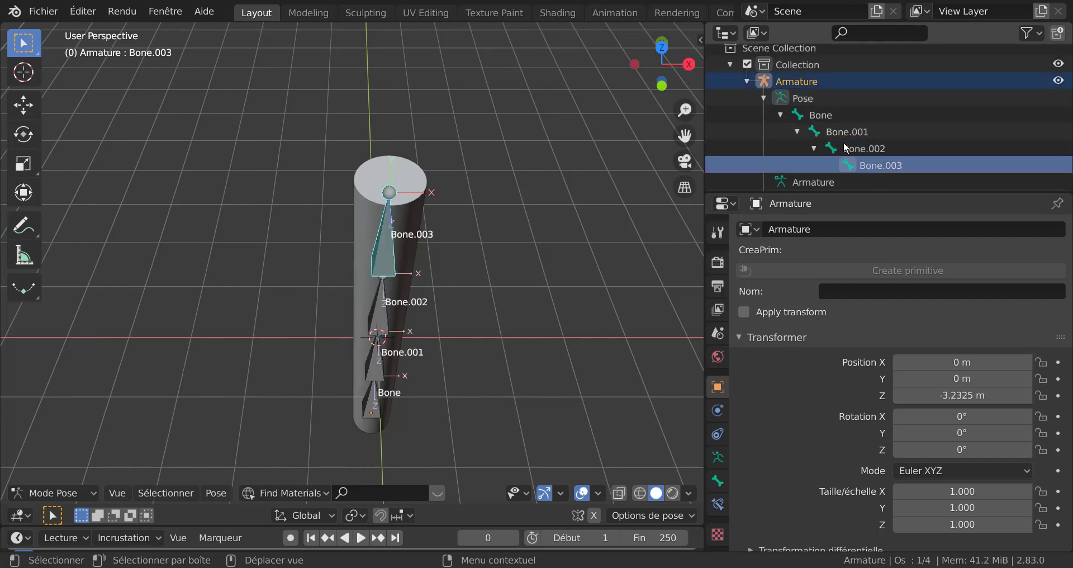
left_click(821, 115)
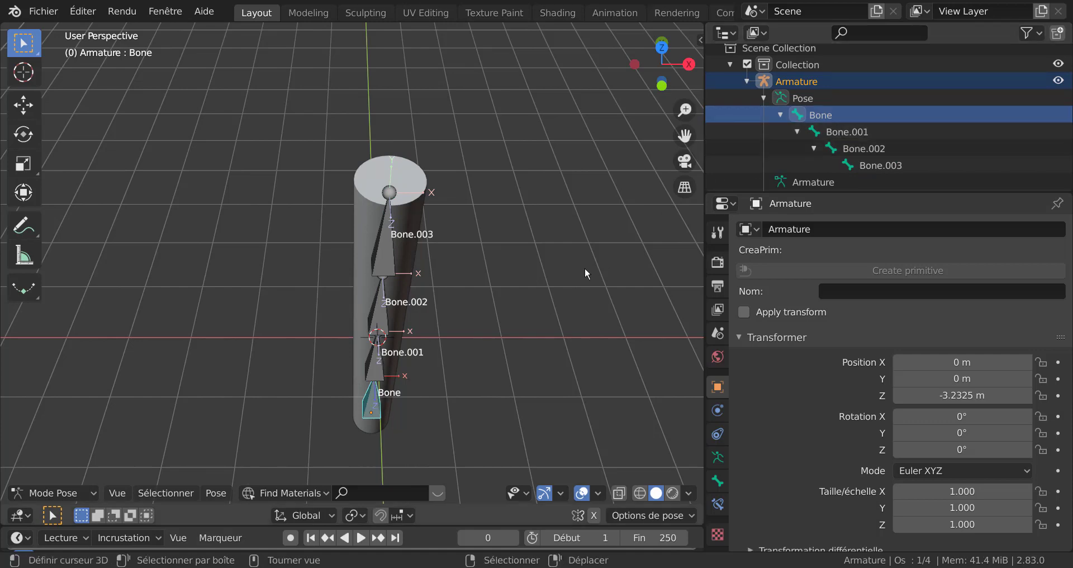
key("KP_1")
scroll(582, 287, "up", 2)
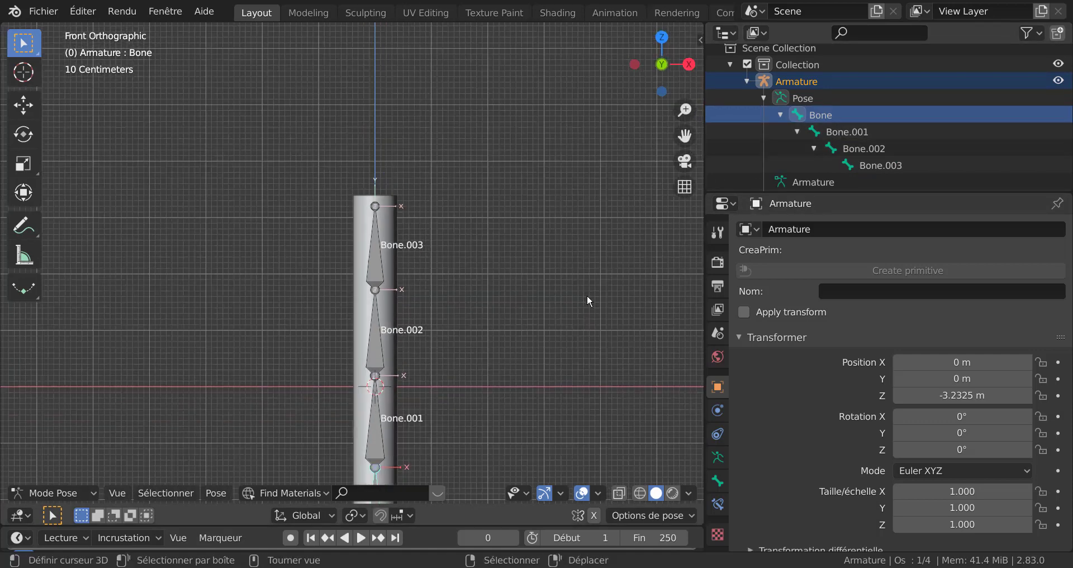
middle_click_drag(582, 245, 581, 149, "shift")
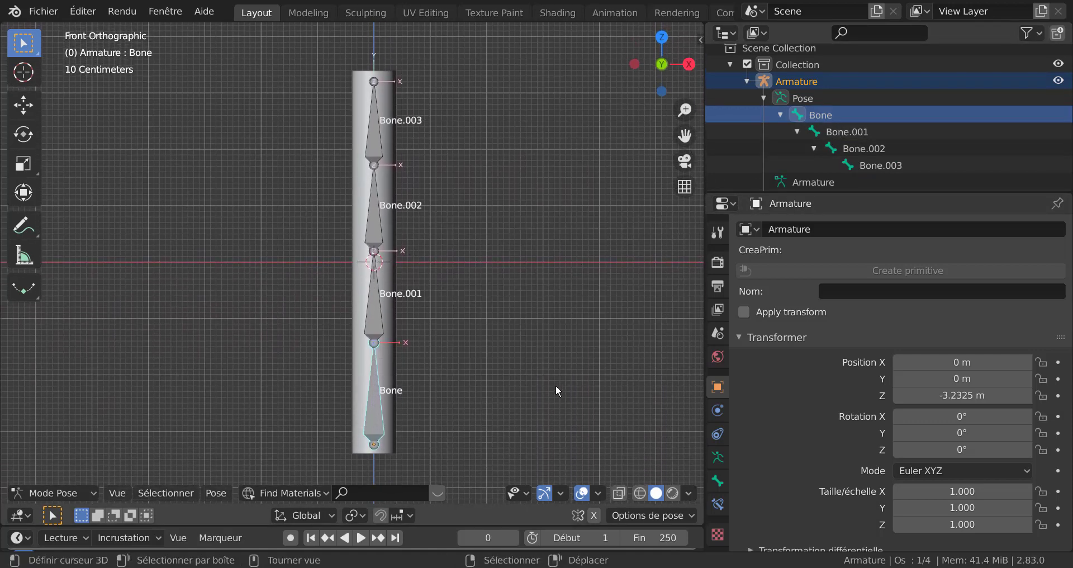
Test how the cylinder follows by rotating the root bone and then Bone.001, cancelling each rotation
key("r")
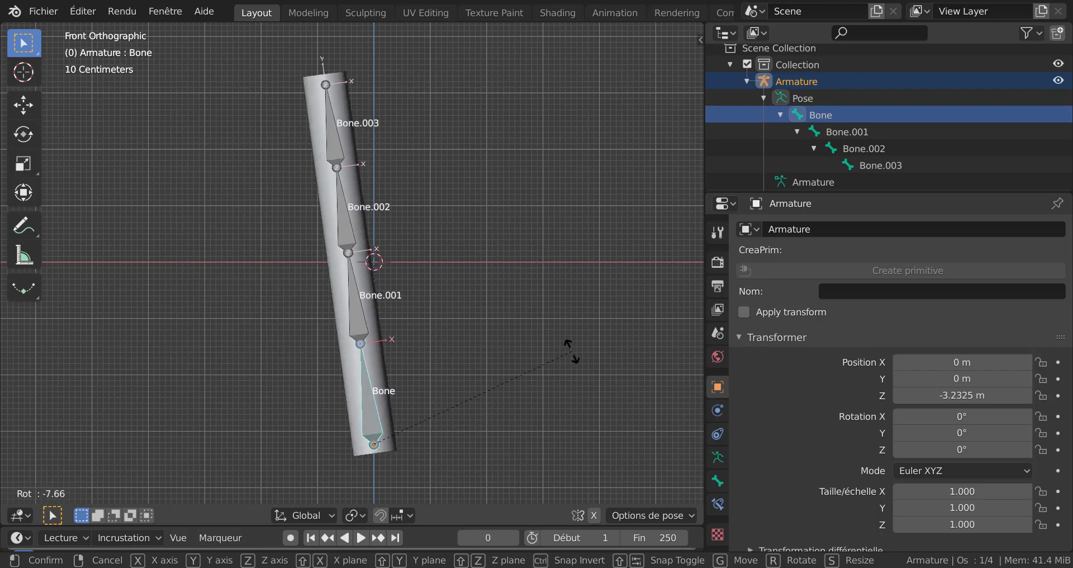
key("Escape")
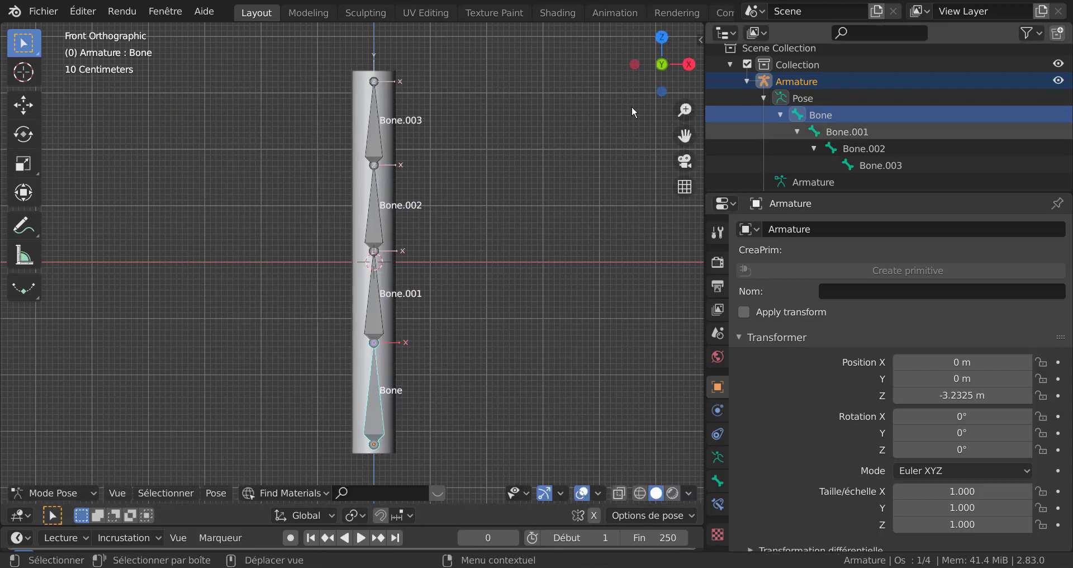
left_click(843, 134)
key("r")
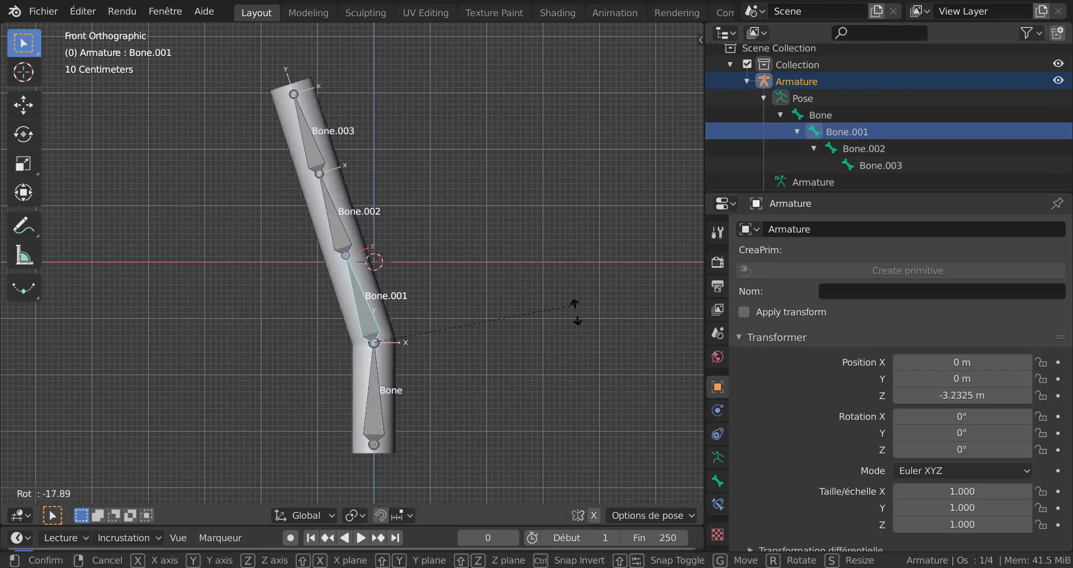
key("Escape")
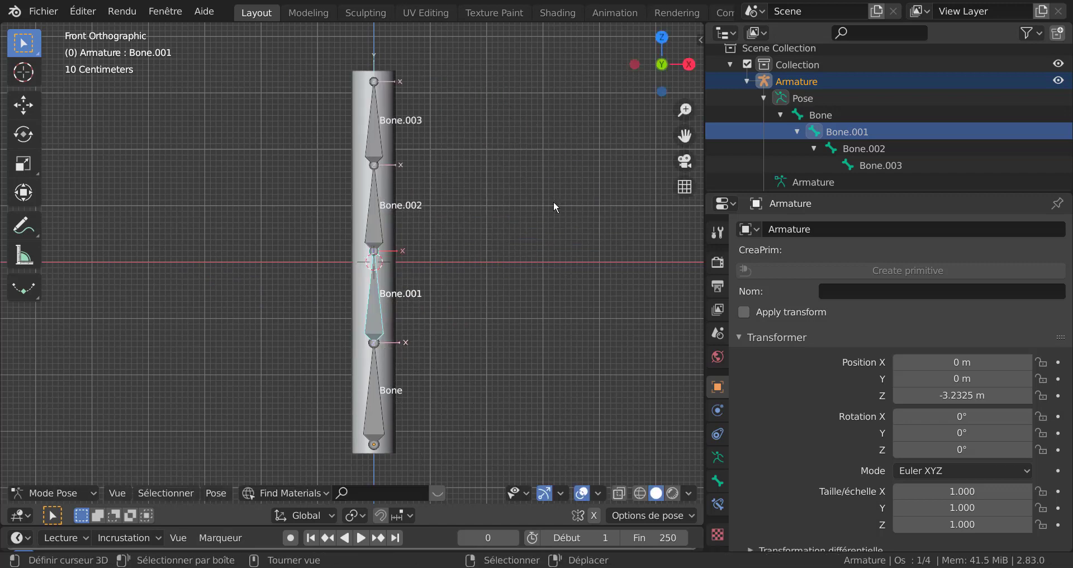
Leave Pose Mode for Object Mode and make the cylinder the active object
middle_click_drag(555, 207, 558, 257)
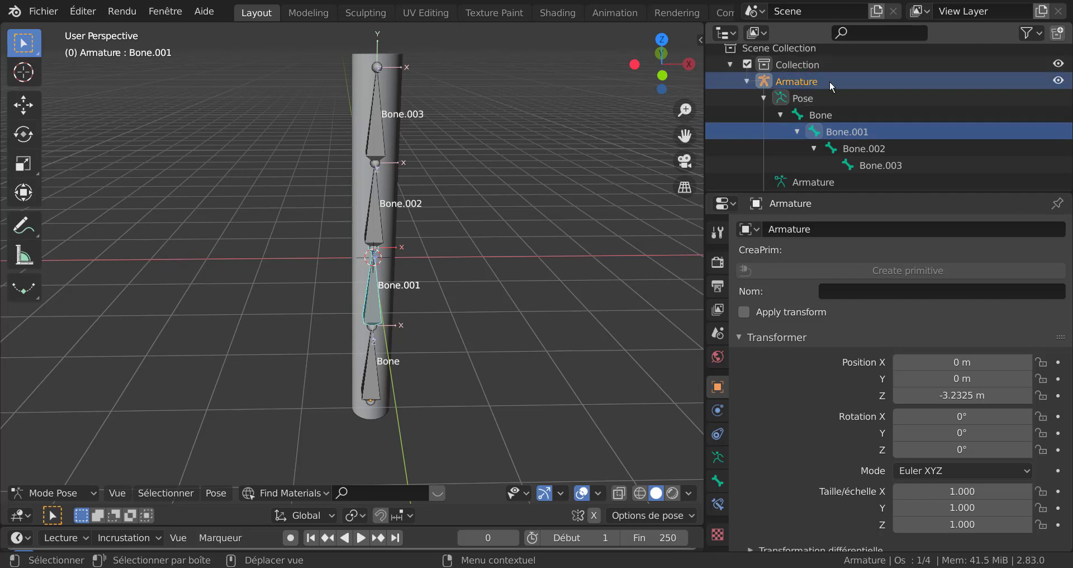
left_click(815, 84)
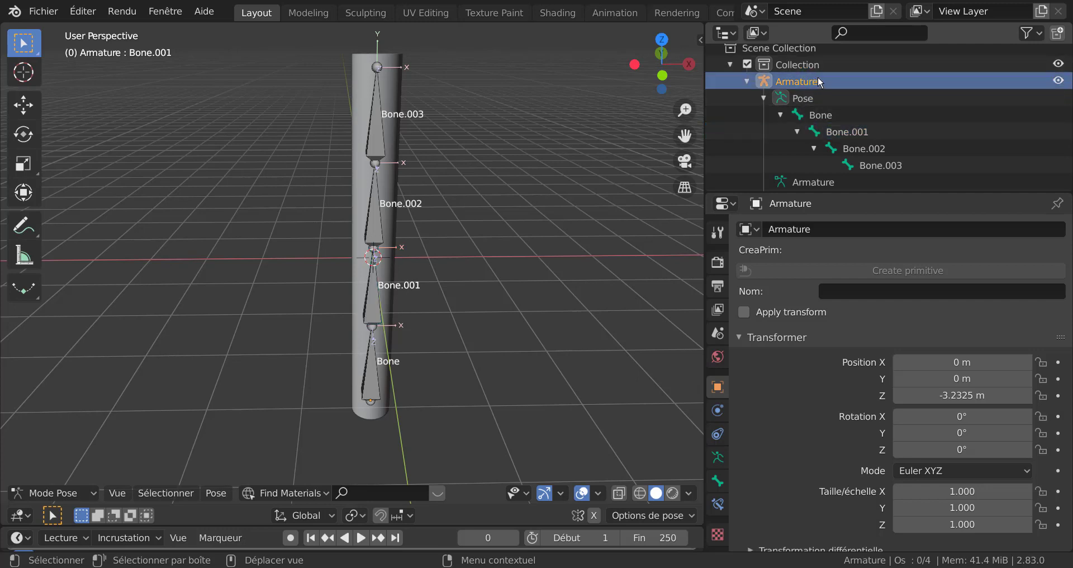
scroll(820, 191, "down", 1)
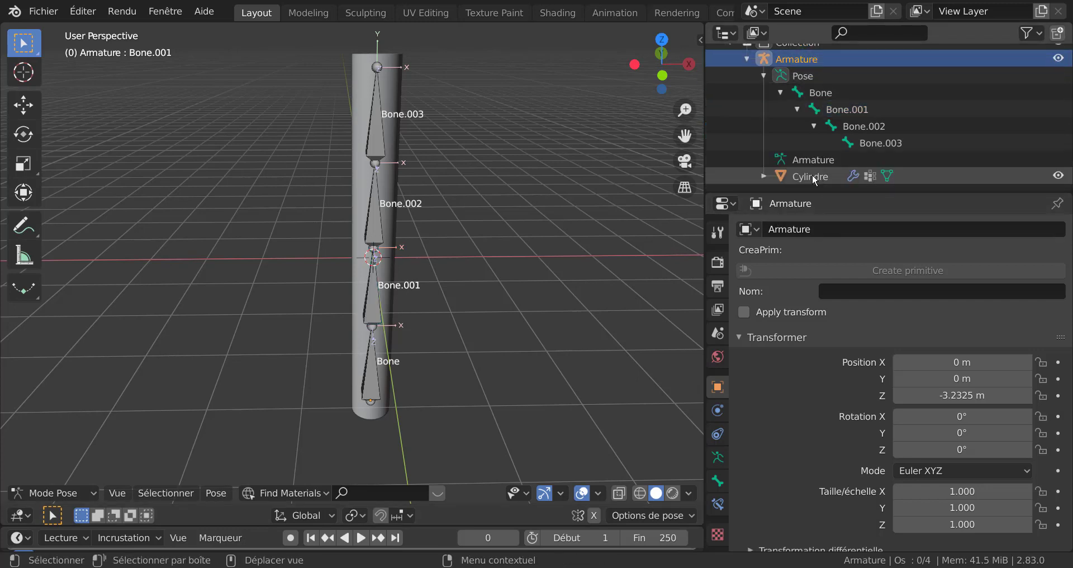
left_click(811, 178)
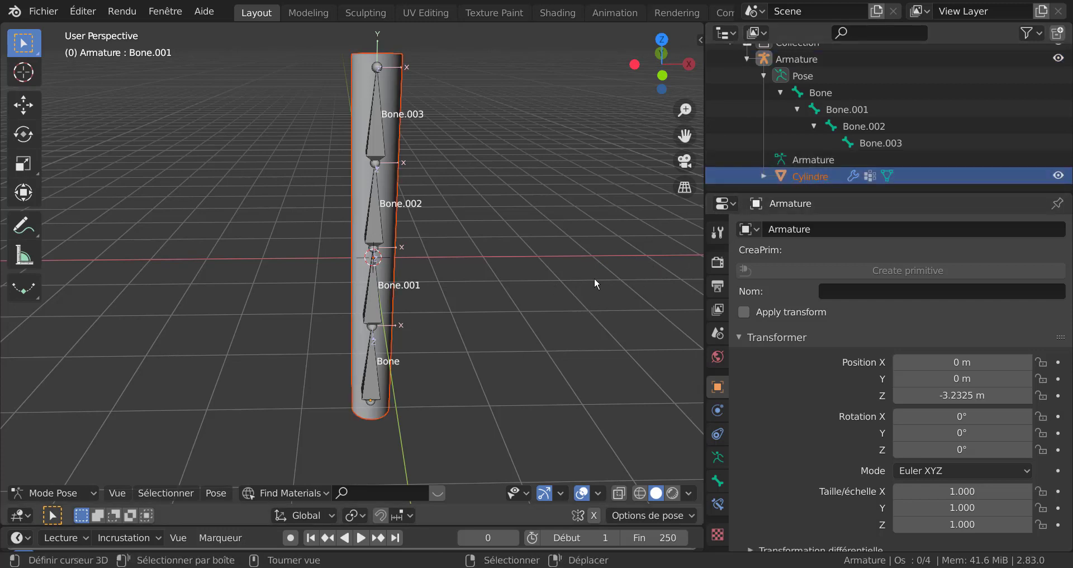
scroll(811, 159, "up", 2)
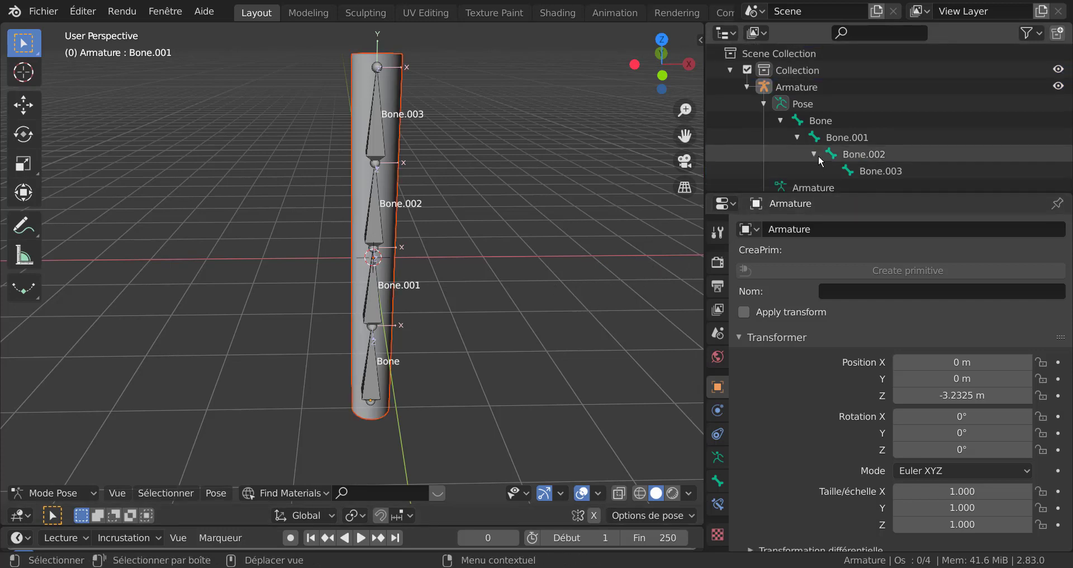
left_click(797, 103)
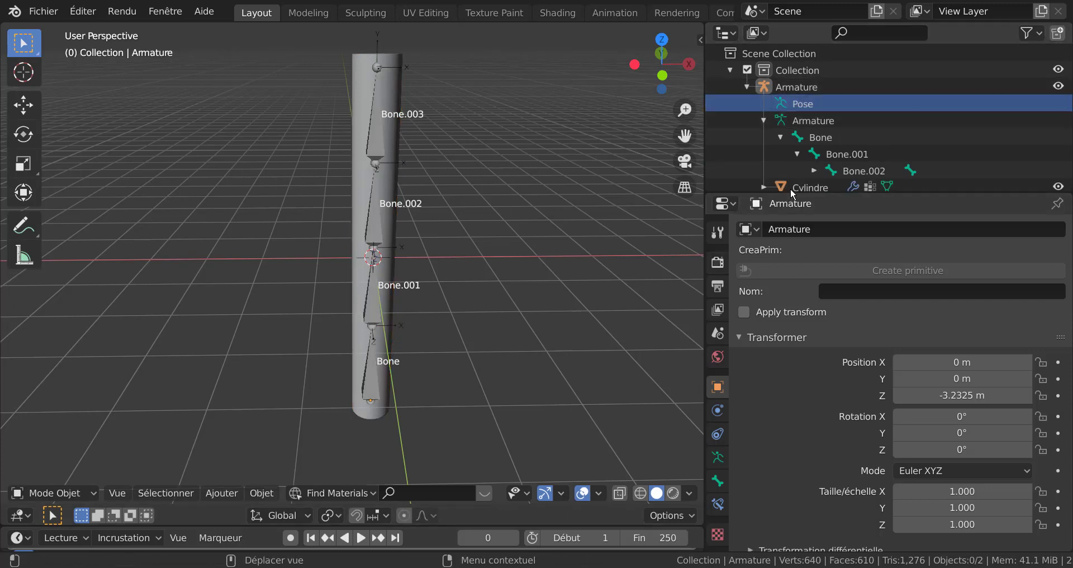
left_click(806, 187)
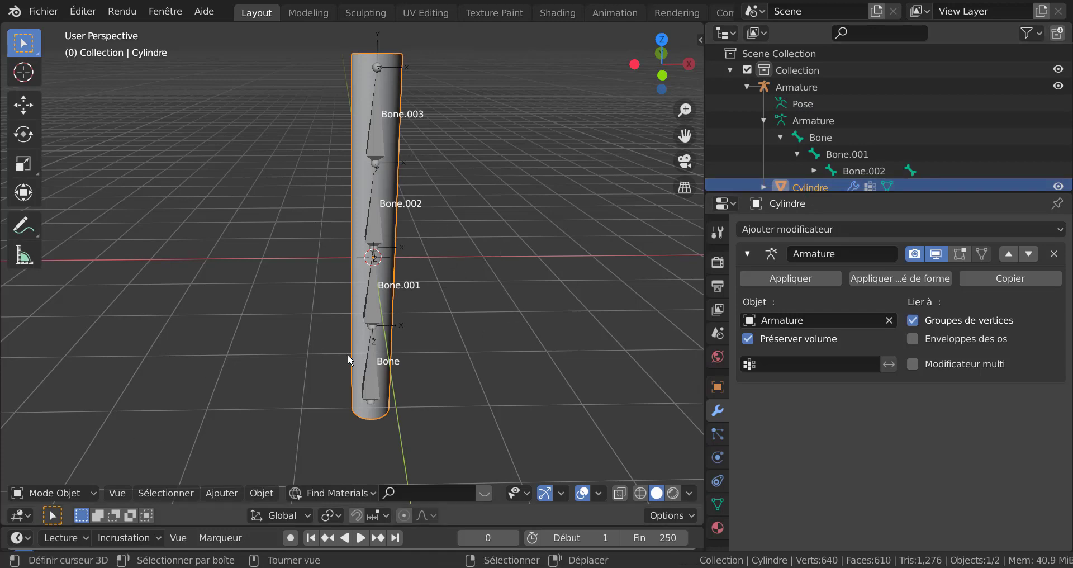
Enter Edit Mode on the cylinder, switch to face selection and select its top cap face
key("Tab")
key("Tab")
mouse_move(511, 303)
middle_mouse_down()
mouse_move(506, 281)
mouse_move(510, 298)
middle_mouse_up()
key("KP_1")
key("Tab")
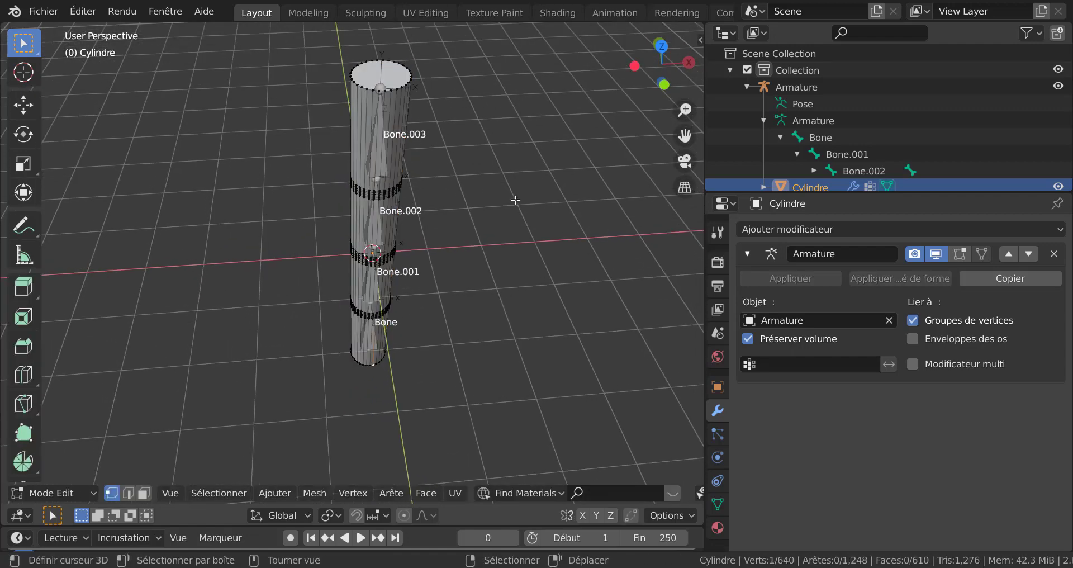
middle_click_drag(516, 199, 510, 312, "shift")
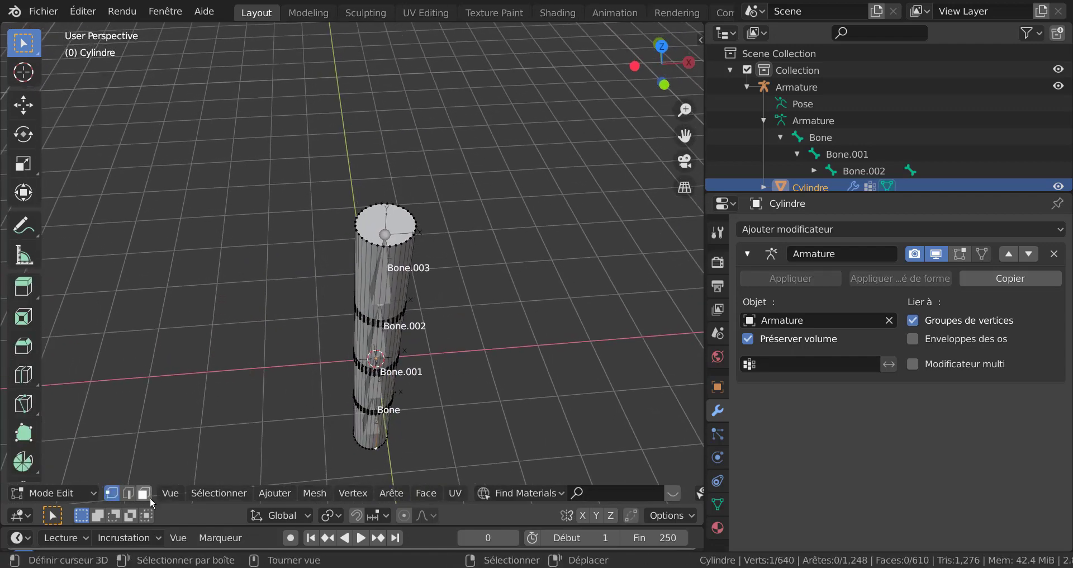
left_click(144, 492)
scroll(392, 279, "up", 4)
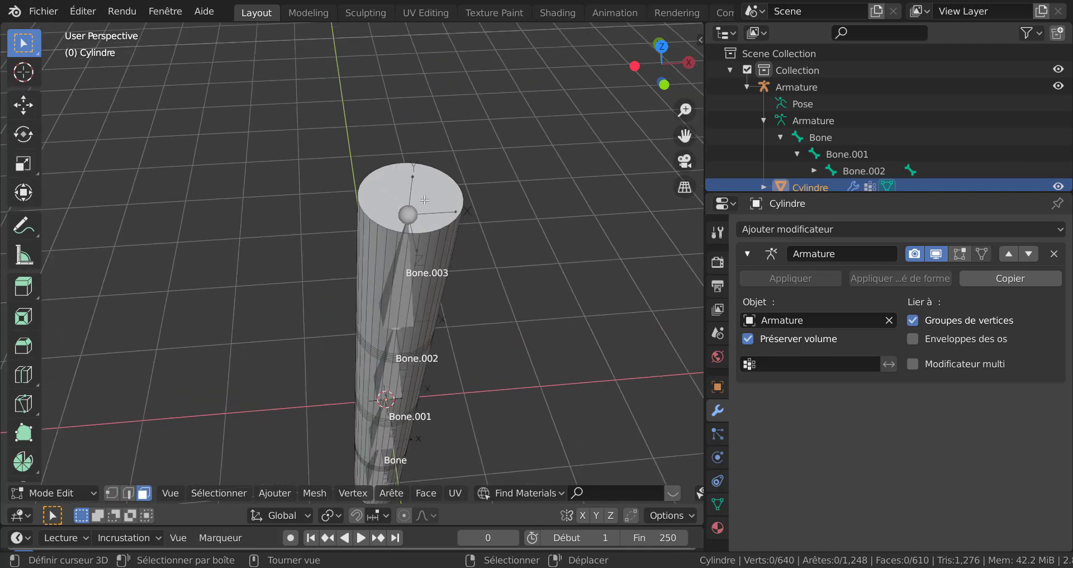
left_click(469, 211)
Inset the cylinder's top cap face three times to make narrow concentric rings near its rim
middle_click_drag(551, 326, 520, 333, "shift")
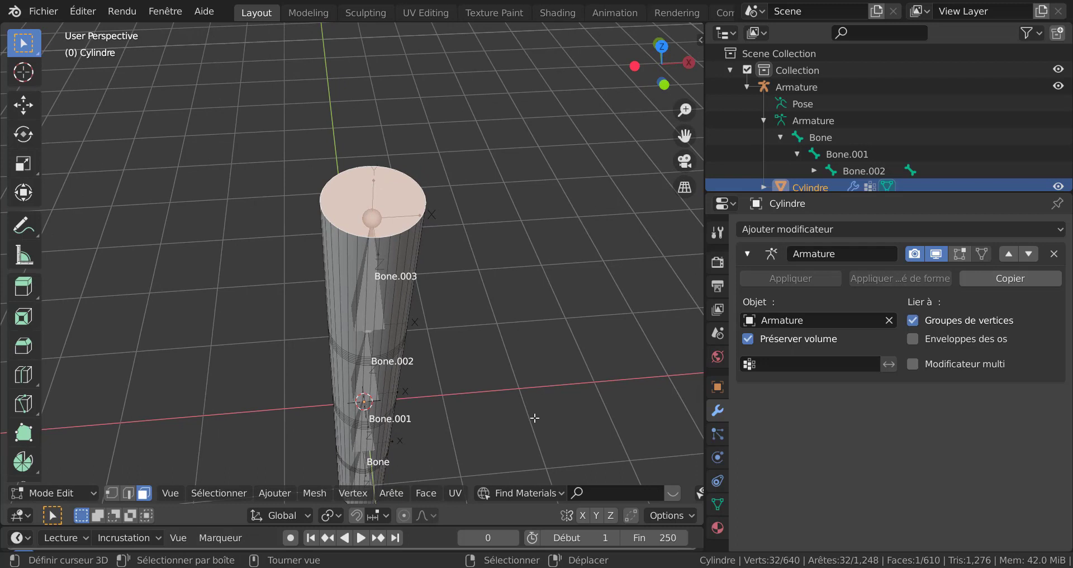
key("i")
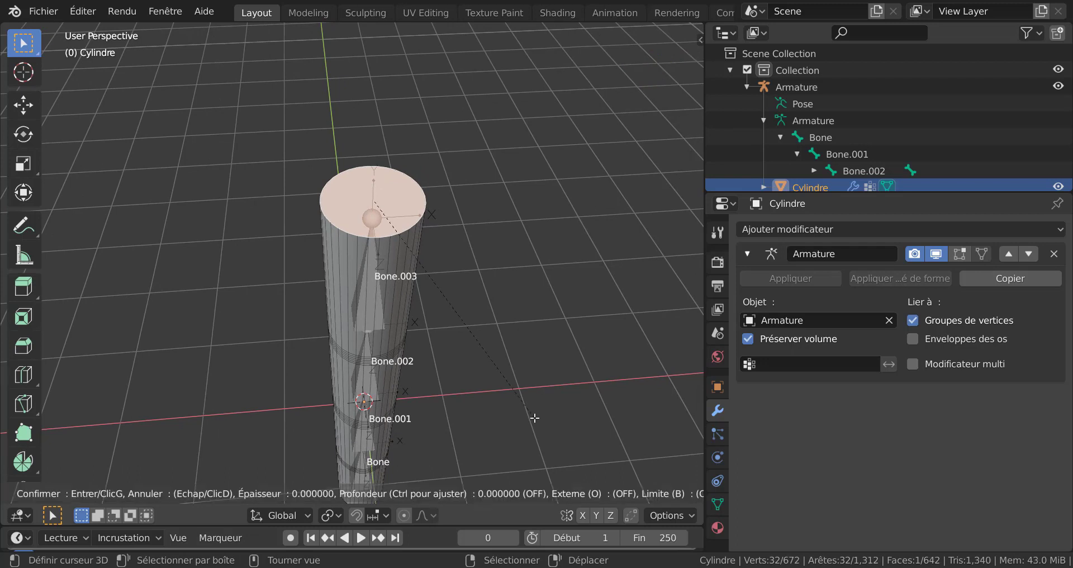
left_click(534, 392)
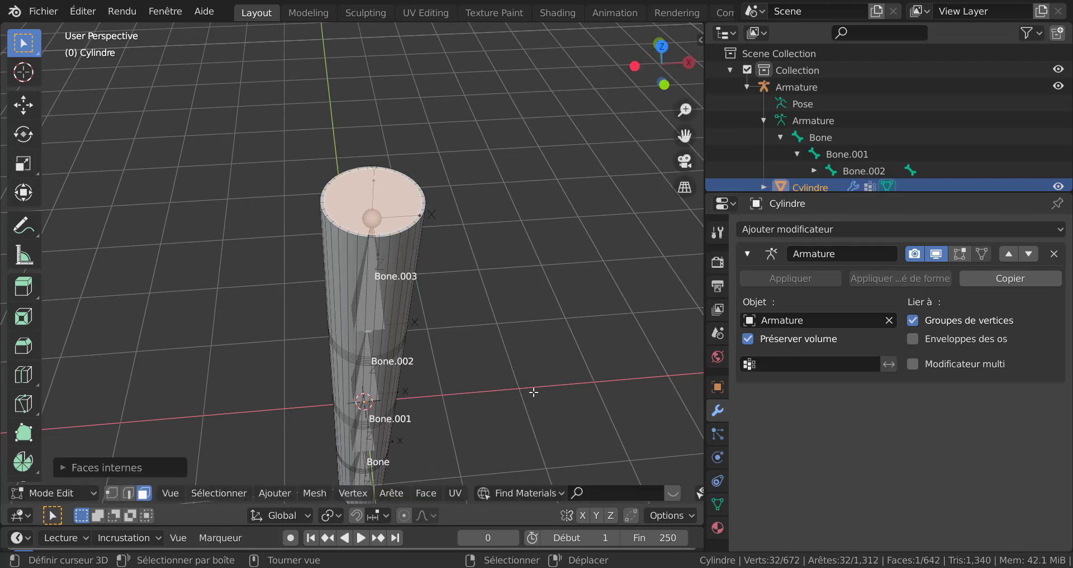
key("i")
left_click(529, 376)
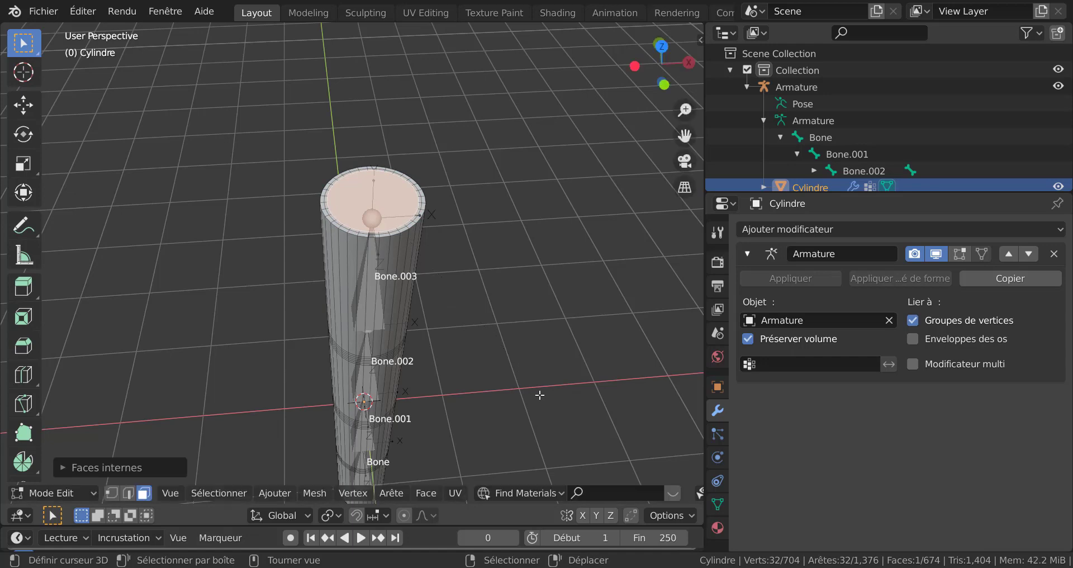
key("i")
left_click(539, 386)
Select the cylinder's bottom cap face and inset it three times to make narrow concentric rings near its rim
scroll(540, 386, "down", 3)
middle_click_drag(541, 338, 322, 293)
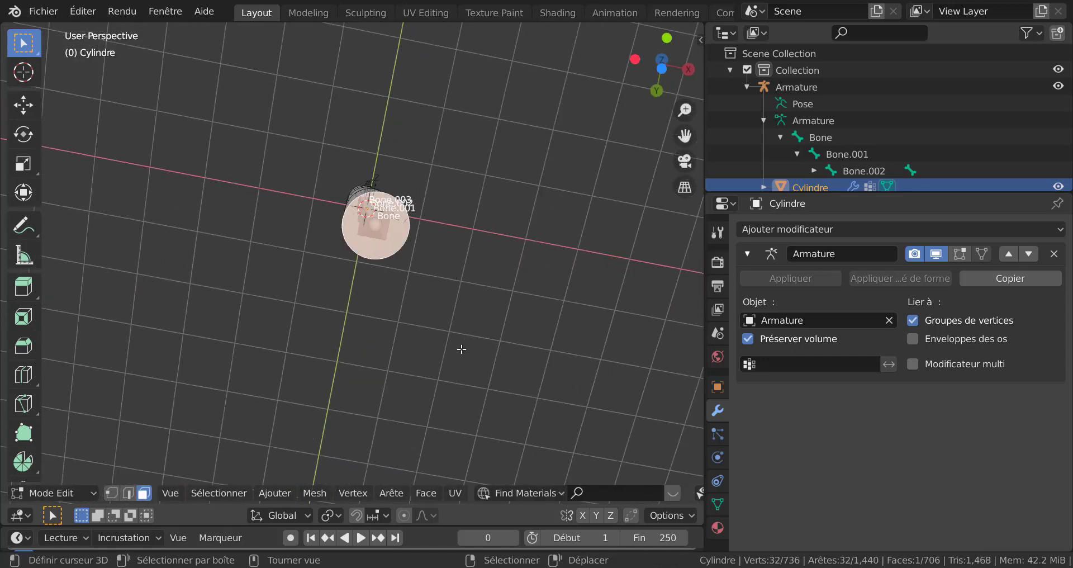
middle_click_drag(460, 354, 445, 371)
key("i")
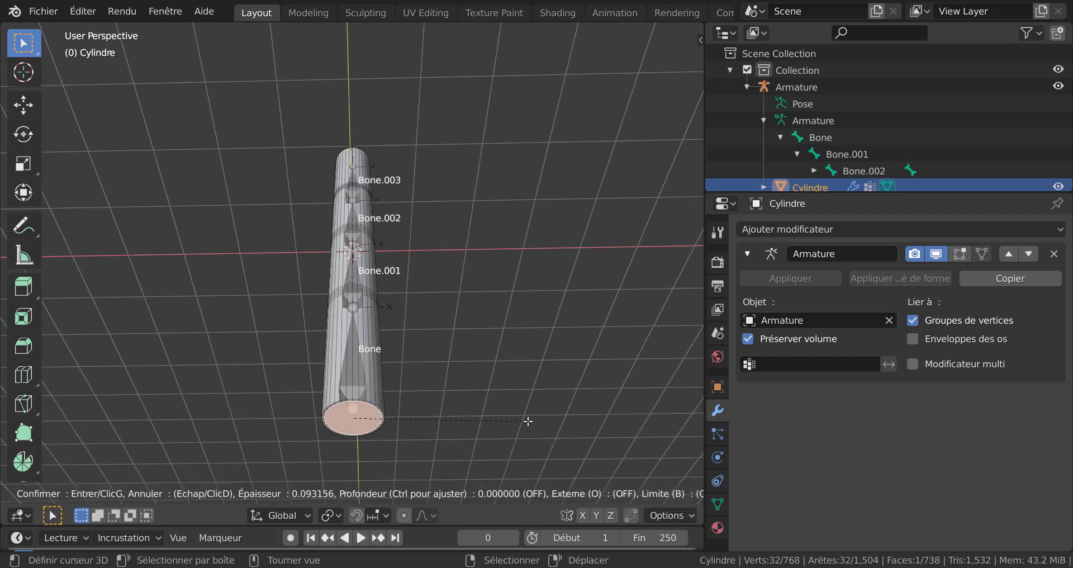
left_click(528, 420)
key("i")
left_click(522, 412)
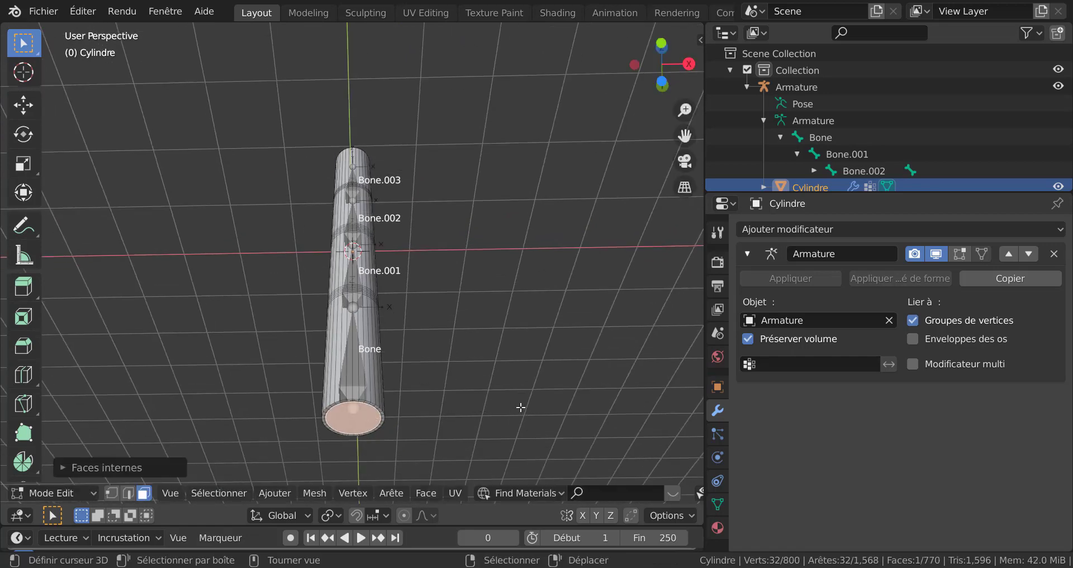
key("i")
left_click(506, 397)
Leave the cylinder's Edit Mode, show the rig from the front and put the armature into Pose Mode
key("Tab")
middle_click_drag(484, 246, 559, 293)
key("KP_1")
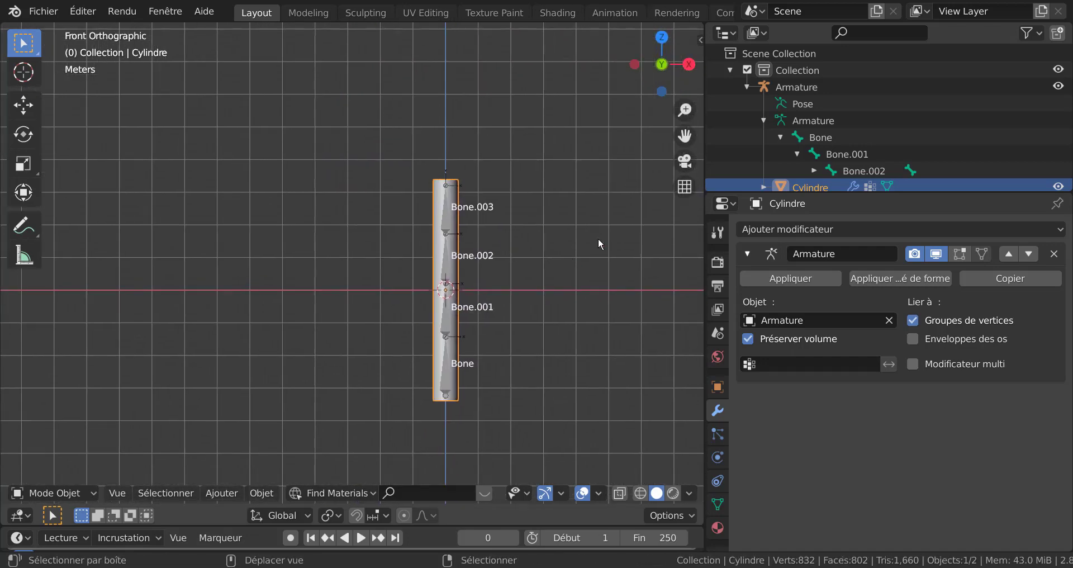
left_click(798, 104)
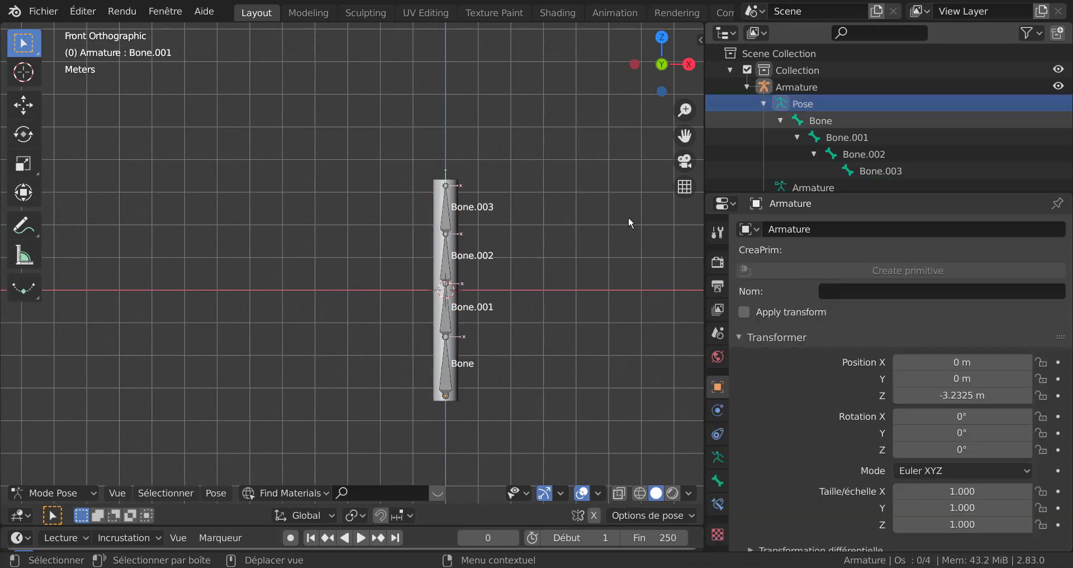
Select Bone.001, Bone.002 and Bone.003 in turn on the rig, ending on Bone.003, to see the matching outliner entries
left_click(817, 137)
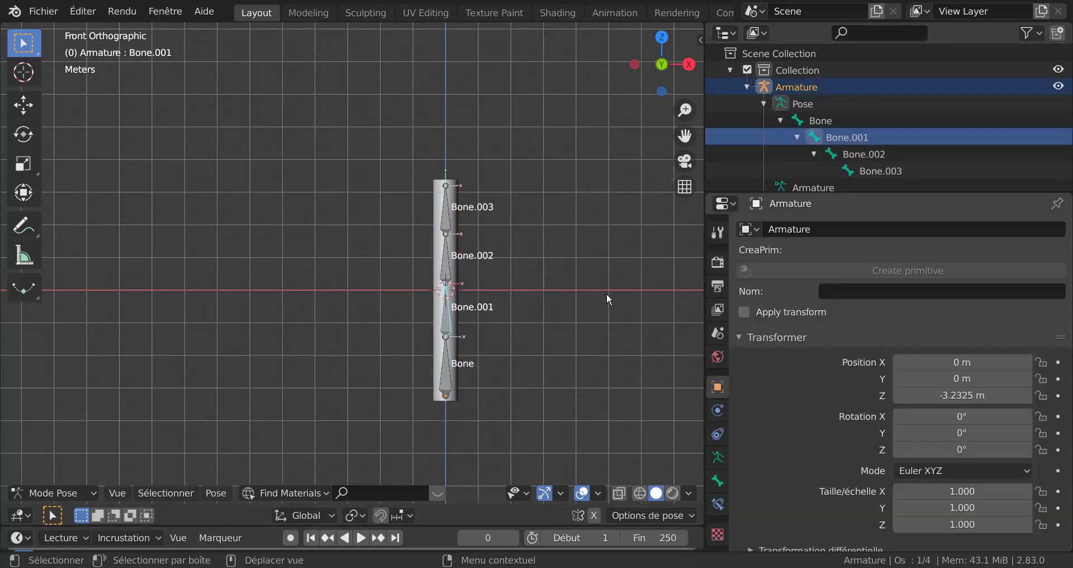
left_click(452, 223)
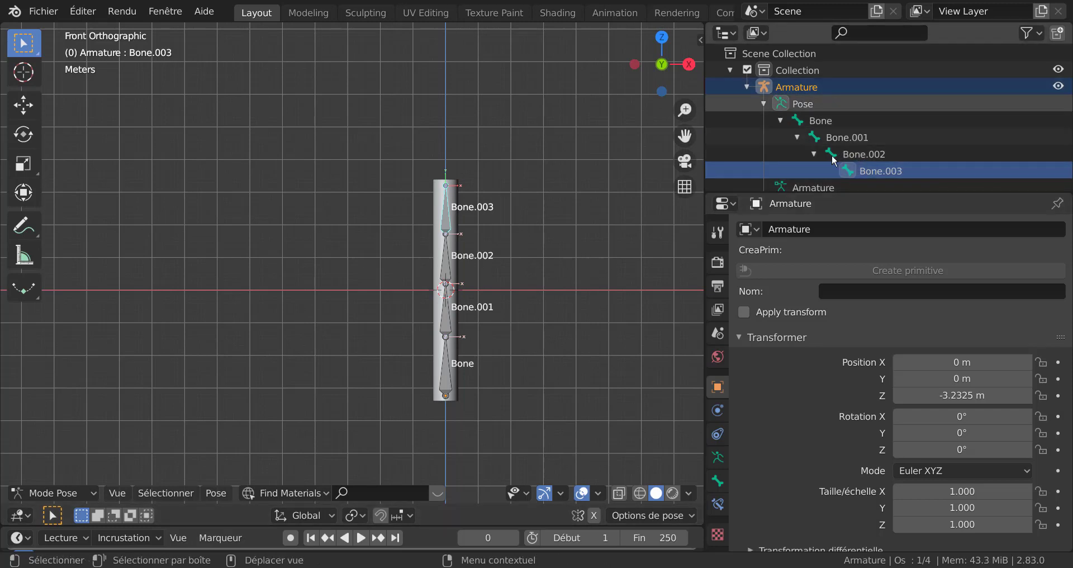
left_click(453, 267)
left_click(443, 311)
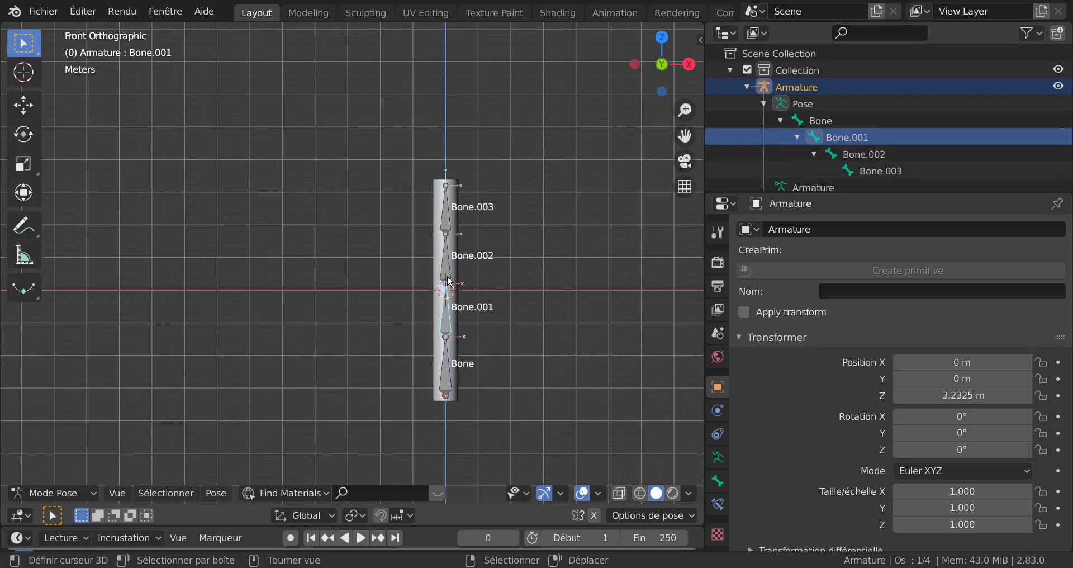
left_click(444, 266)
left_click(455, 219)
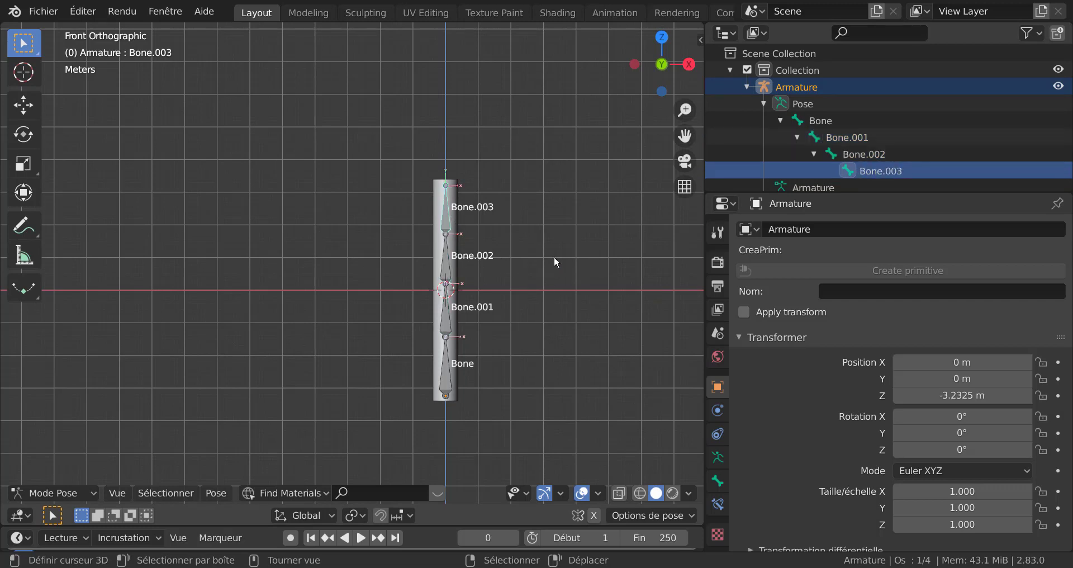
Test the bend at the upper joint by rotating Bone.003 about 86° in the front view, then cancel the rotation
middle_click_drag(555, 256, 485, 282, "shift")
scroll(488, 279, "up", 2)
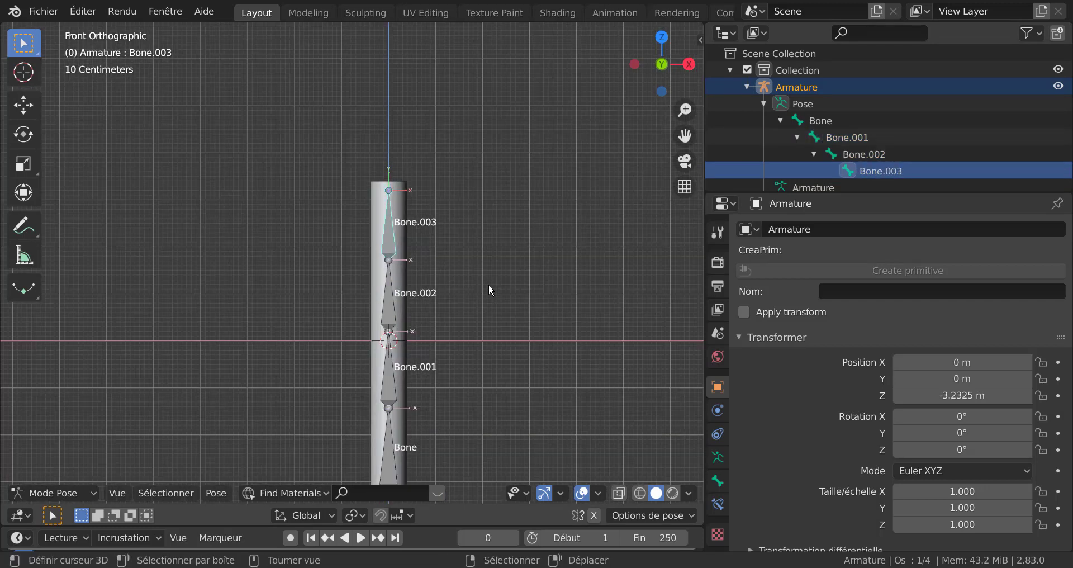
key("r")
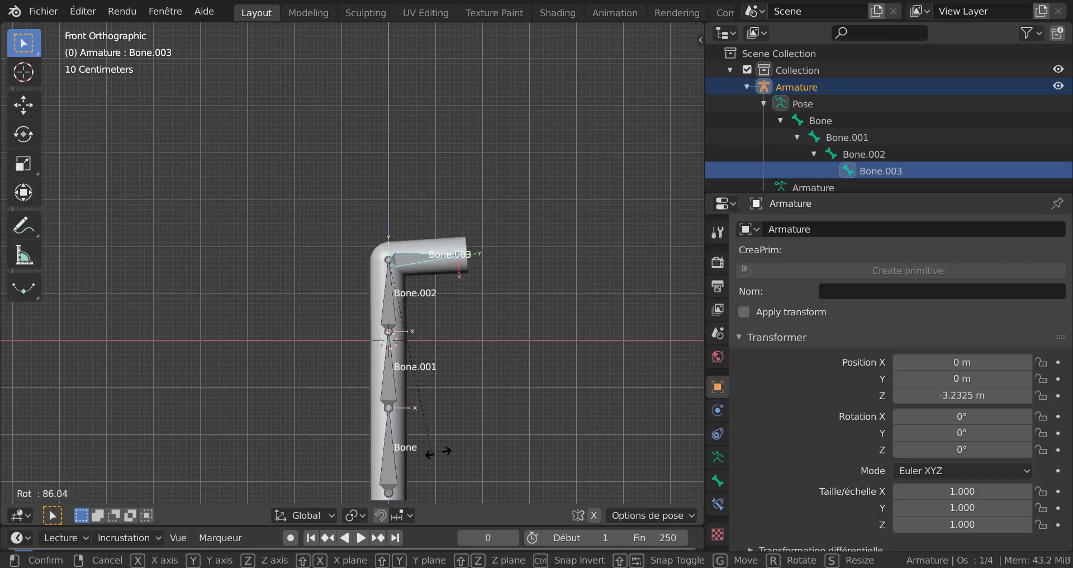
key("Escape")
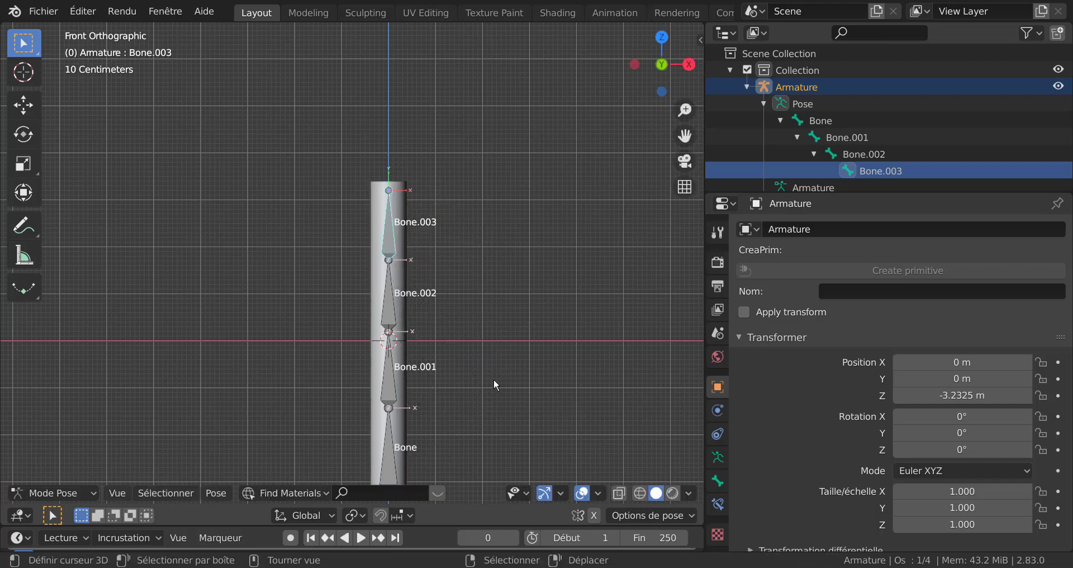
Take the armature out of Pose and Edit Mode into Object Mode and select the cylinder
middle_click_drag(505, 263, 524, 326, "shift")
scroll(524, 325, "up", 3)
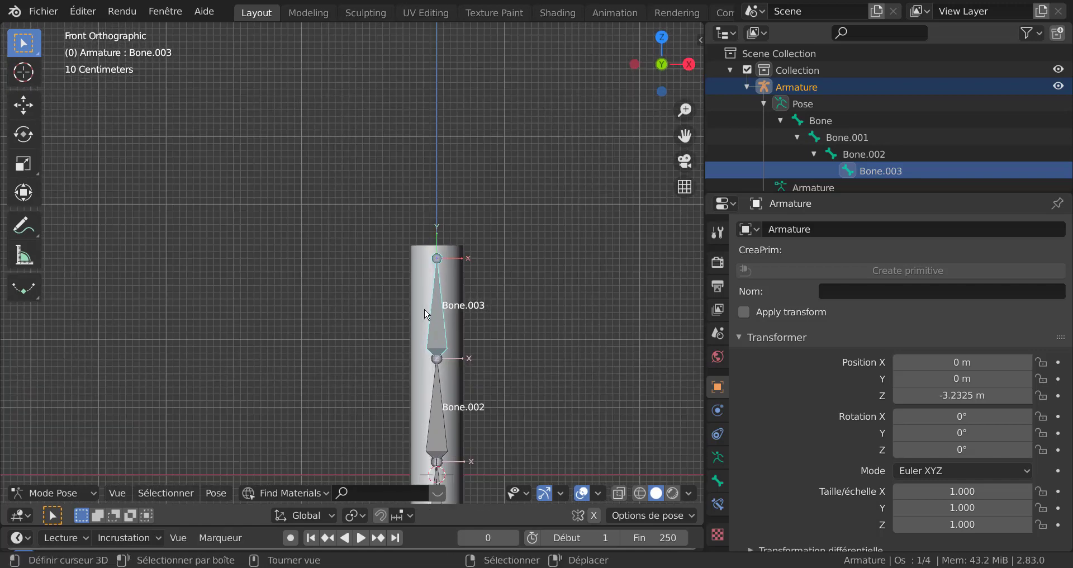
key("Tab")
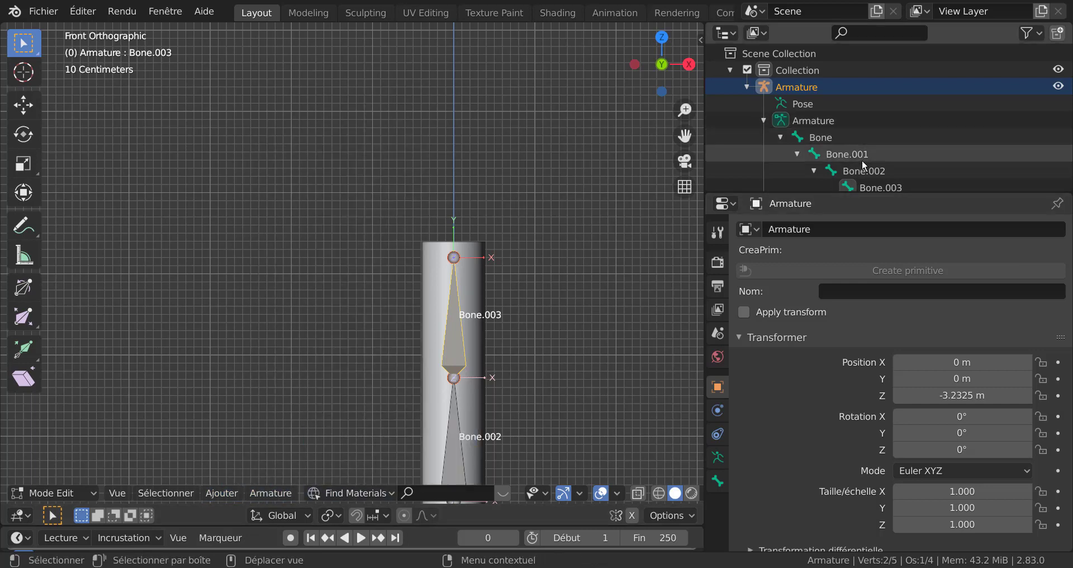
scroll(860, 156, "down", 2)
left_click(811, 177)
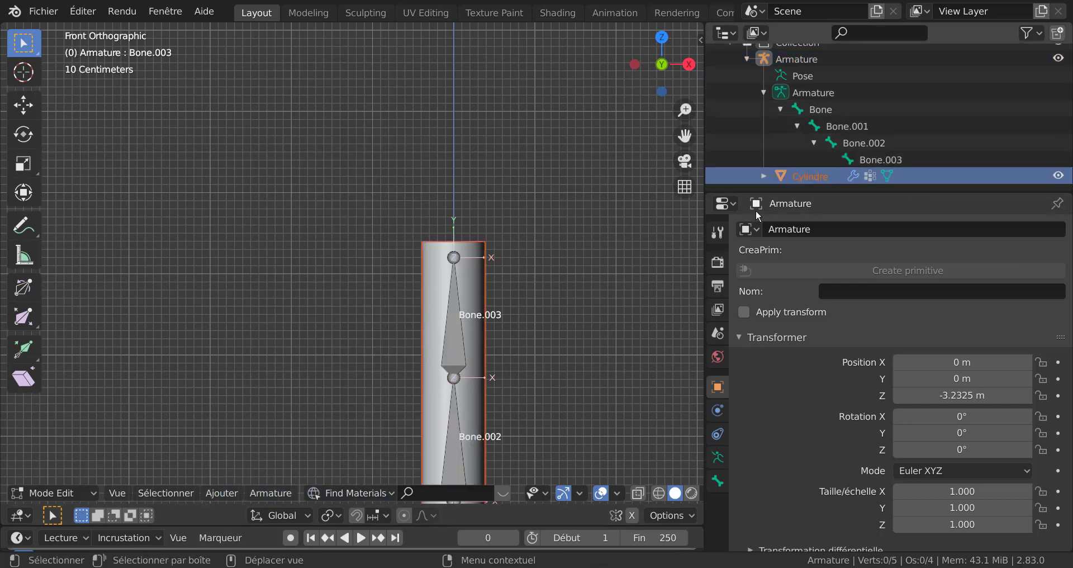
left_click(813, 92)
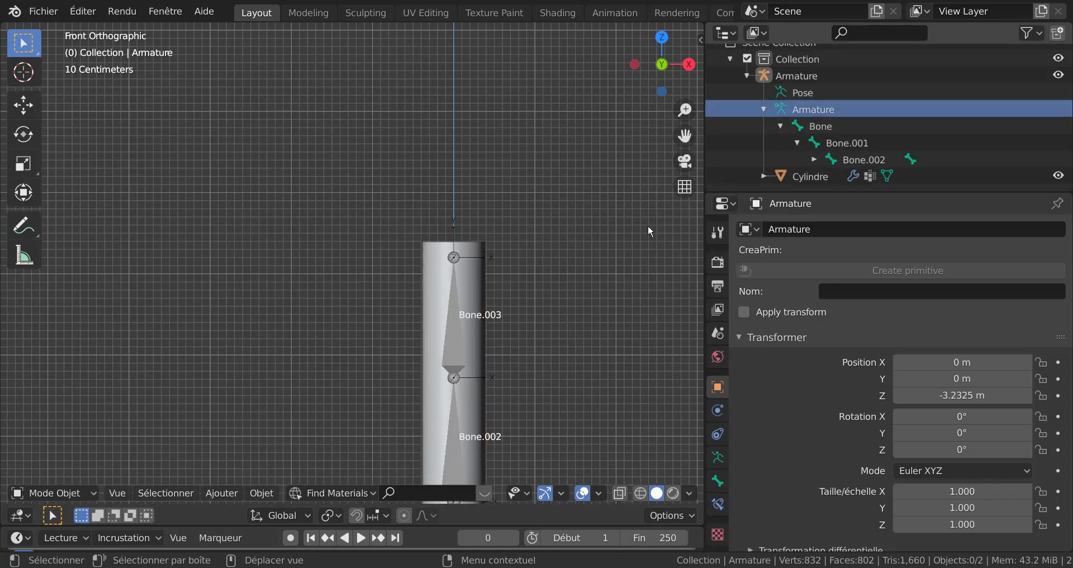
left_click(790, 178)
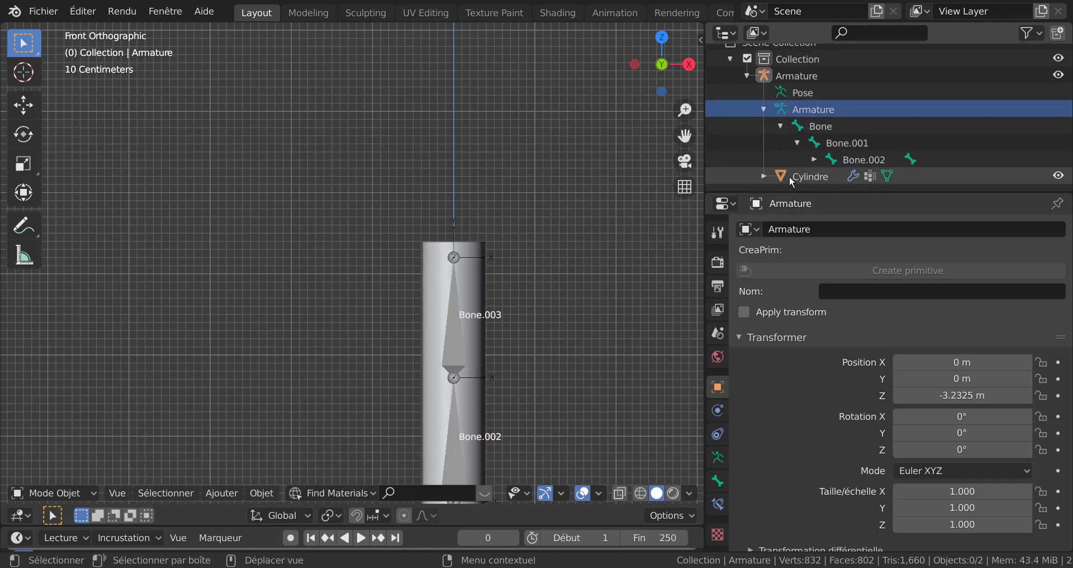
Add an edge loop around the cylinder just below its upper end, with a slide factor of about -0.84, and return to Object Mode
key("Tab")
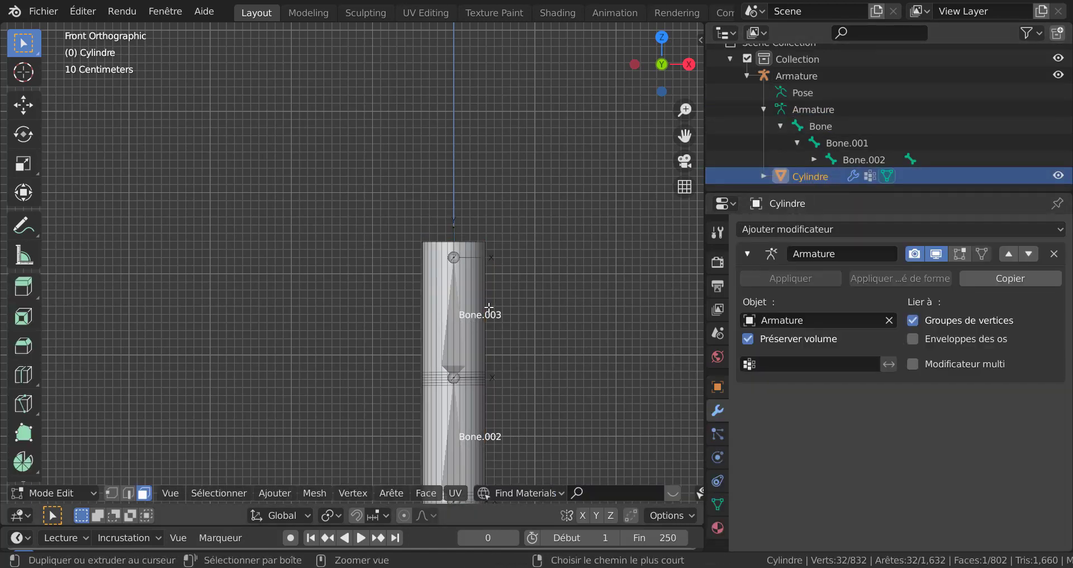
key("ctrl+r")
left_click(487, 310)
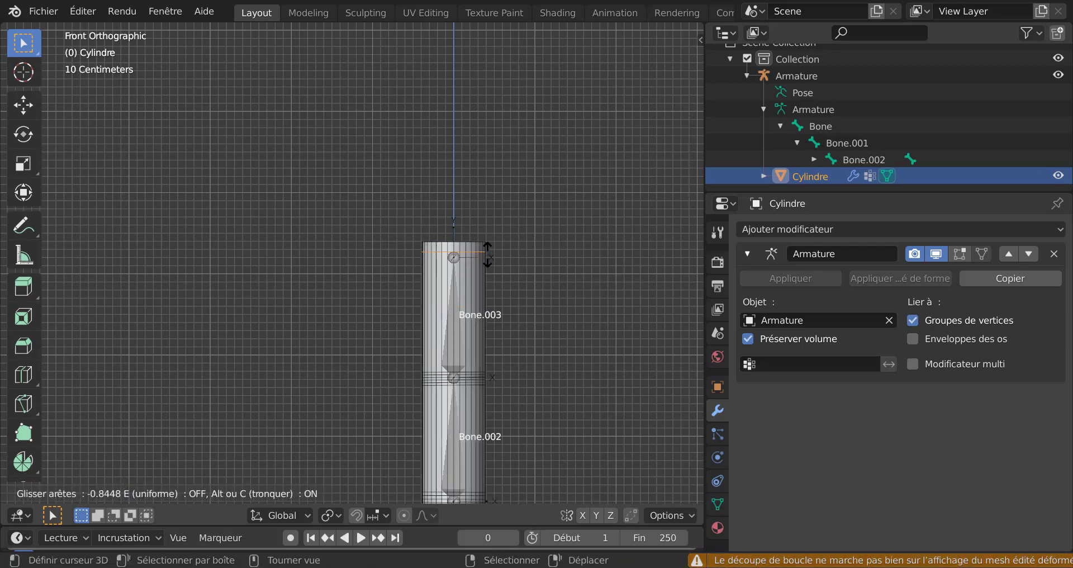
left_click(488, 248)
key("Tab")
scroll(504, 337, "down", 4)
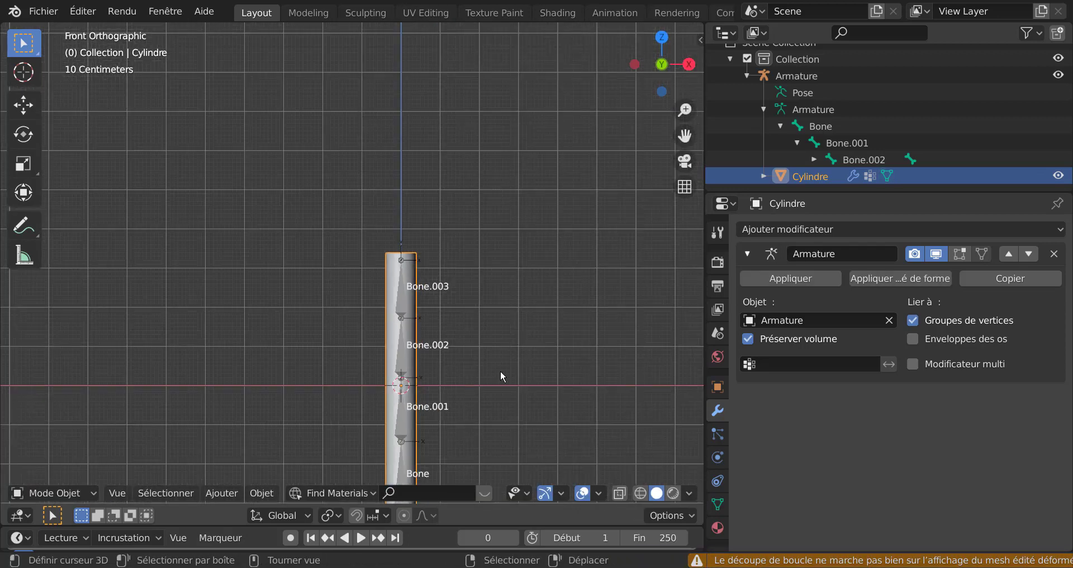
Add the armature to the cylinder selection and parent the cylinder to it again with automatic weights
mouse_move(508, 313)
middle_mouse_down("shift")
mouse_move(509, 278)
mouse_move(508, 300)
middle_mouse_up("shift")
scroll(447, 285, "up", 2)
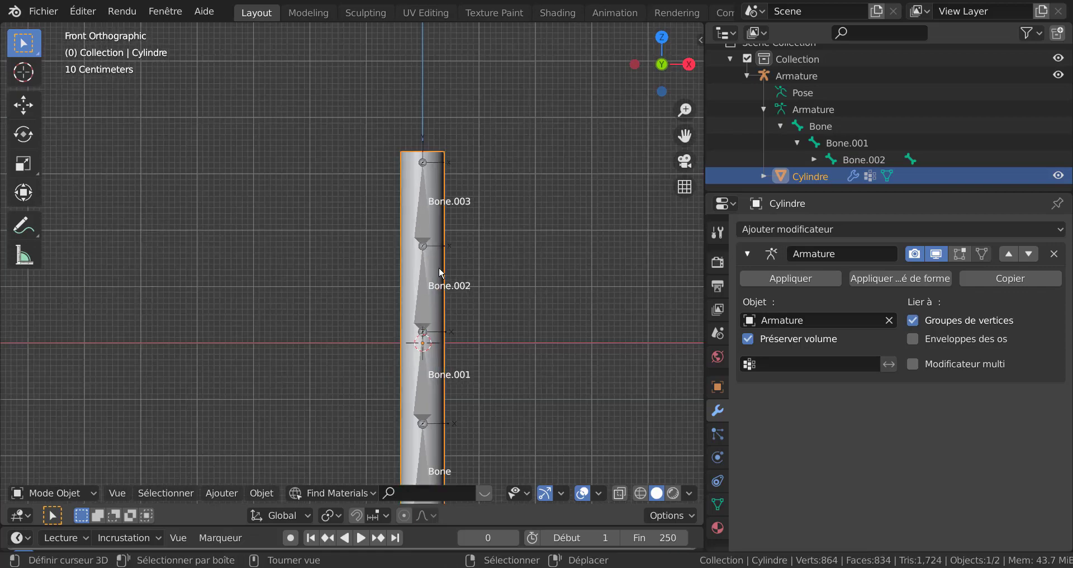
left_click(423, 297, "shift")
middle_click_drag(598, 367, 514, 279, "shift")
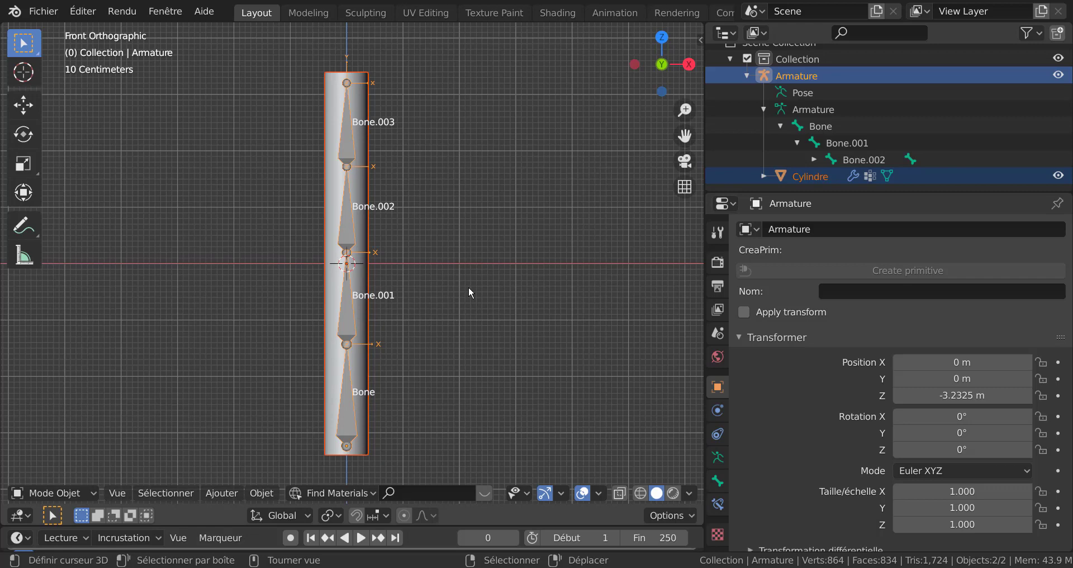
key("ctrl+p")
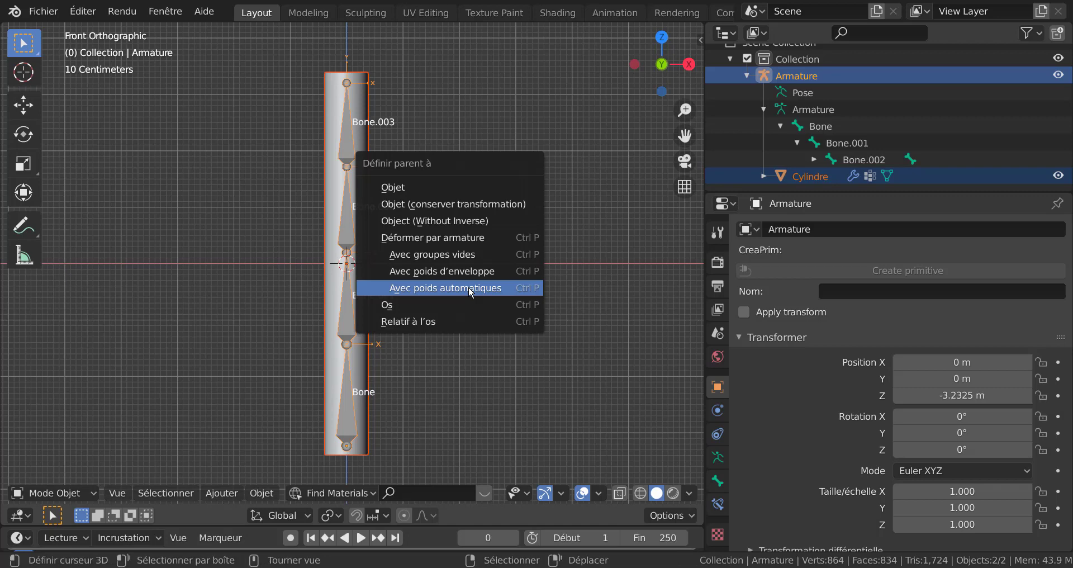
left_click(470, 289)
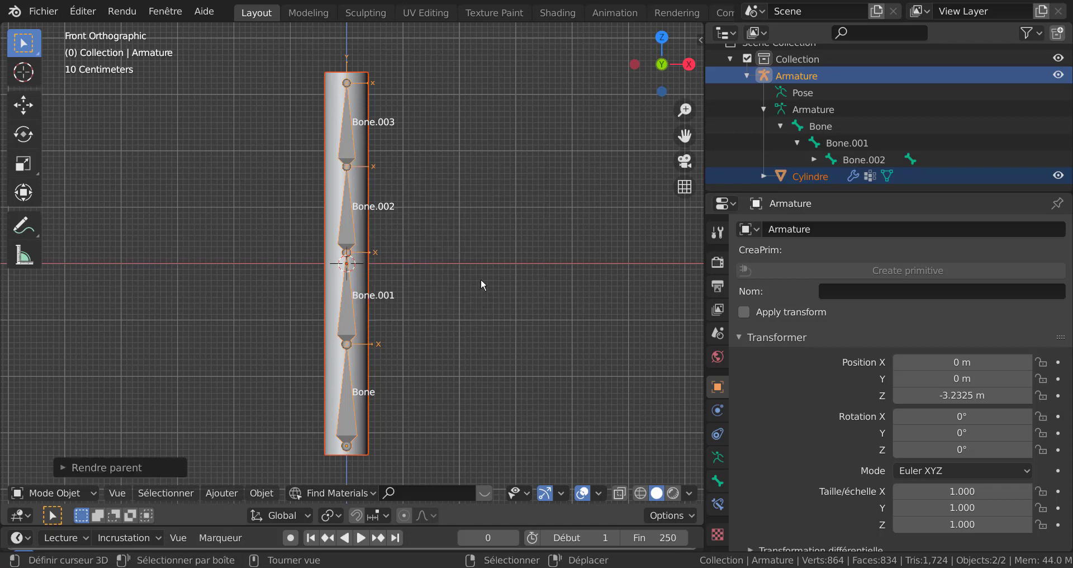
Put the armature into Pose Mode and select Bone.003 to test rotating it in the front view
key("ctrl+Tab")
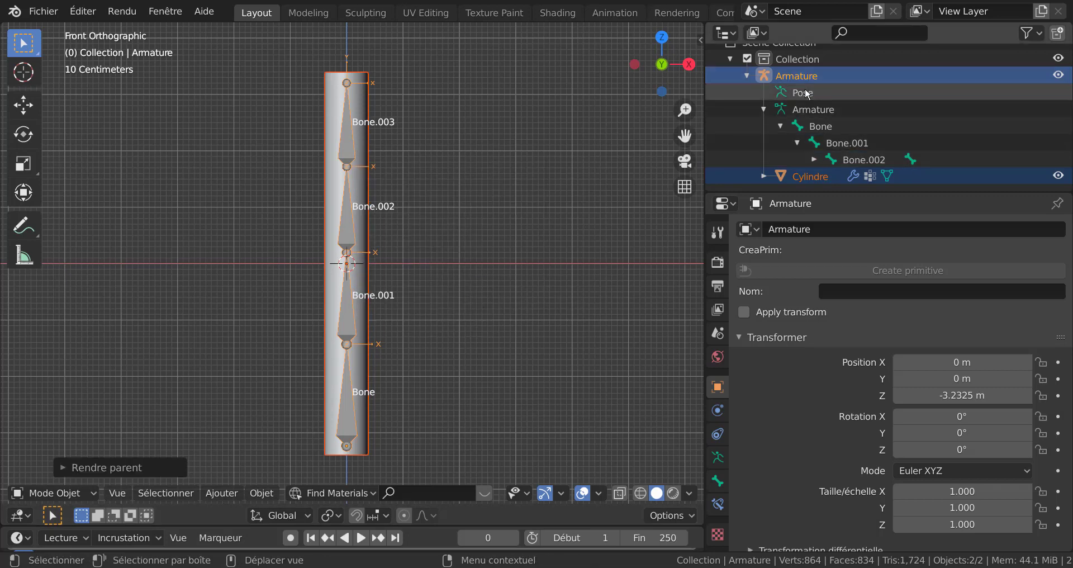
left_click(345, 135)
middle_click_drag(486, 182, 539, 272, "shift")
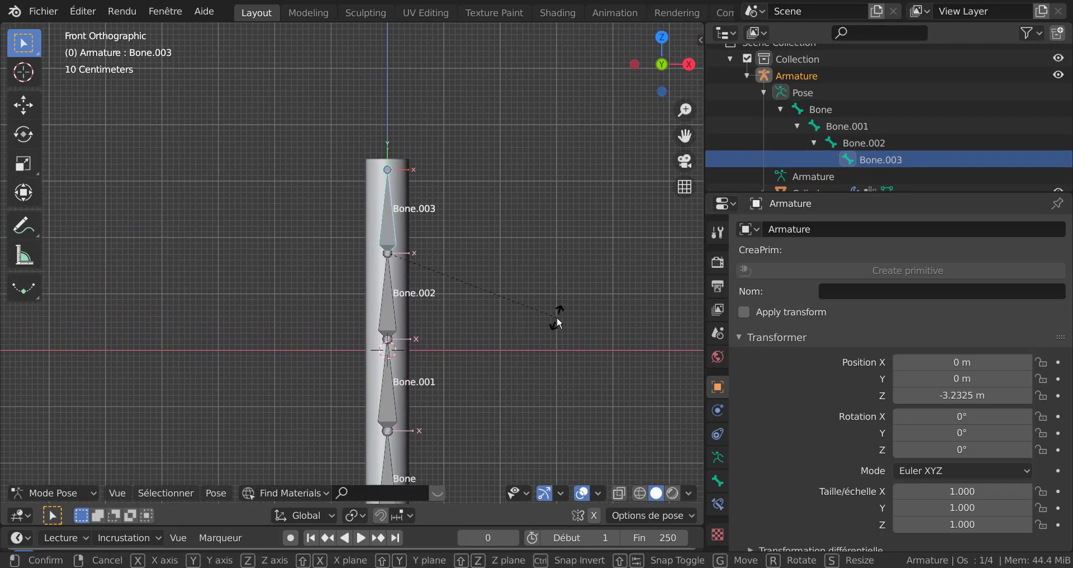
Try rotating the uppermost bone, Bone.003, both ways about the global Y axis to test the cylinder's bend
key("r")
key("y")
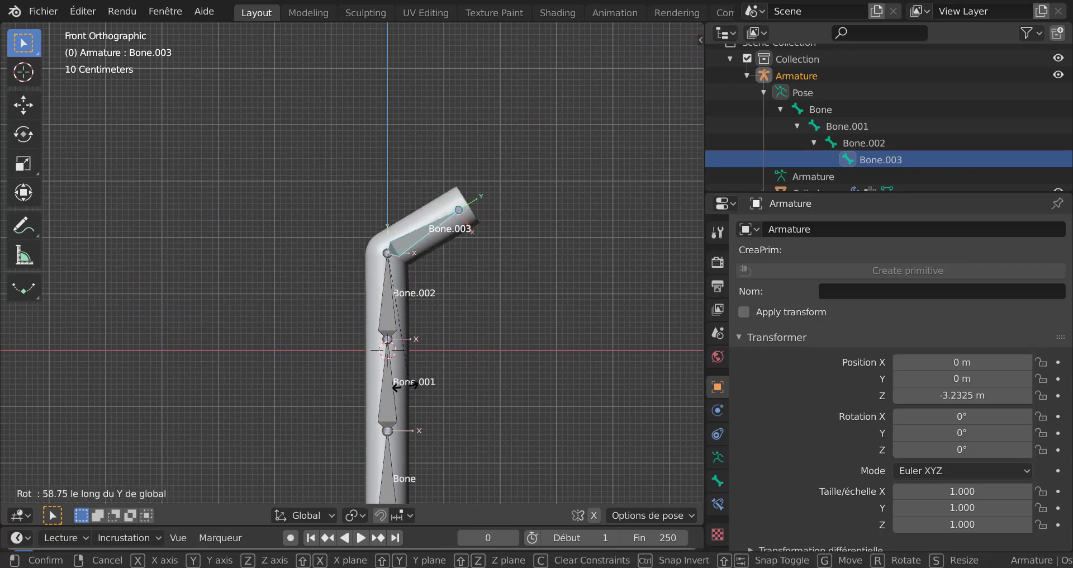
key("Escape")
scroll(428, 244, "up", 2)
left_click(486, 193)
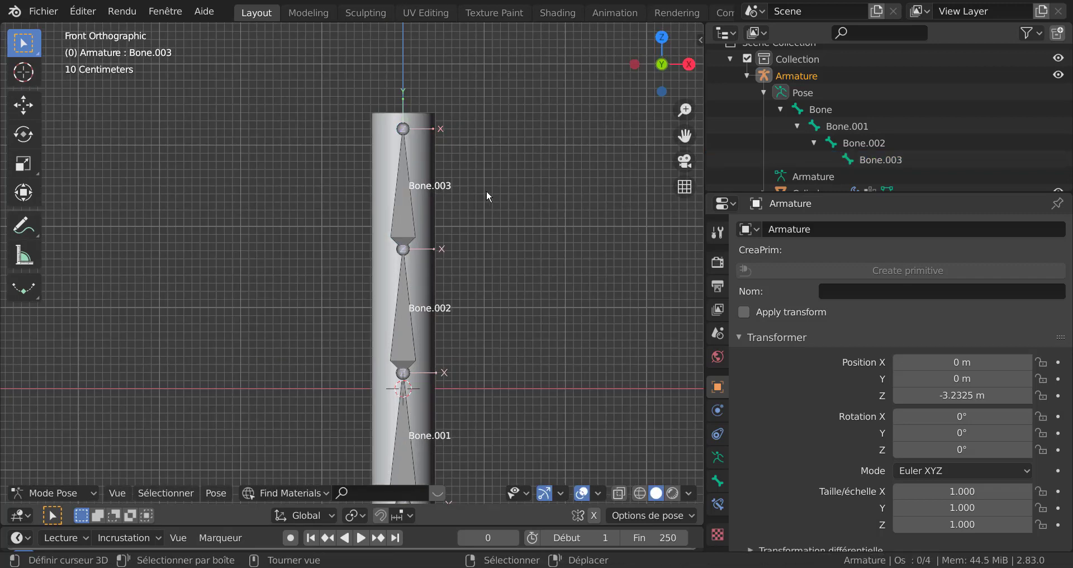
left_click(394, 205)
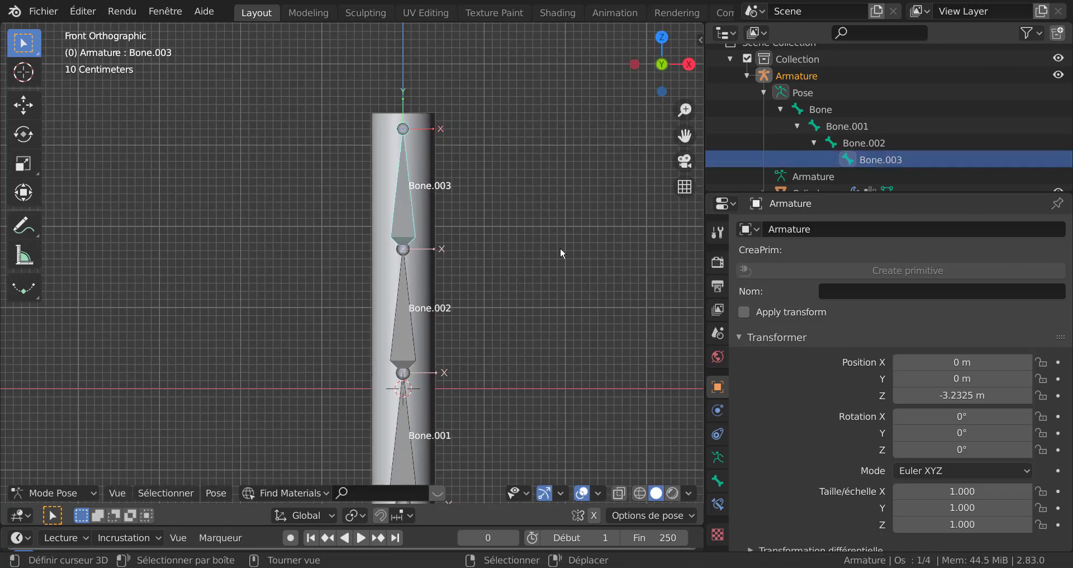
key("r")
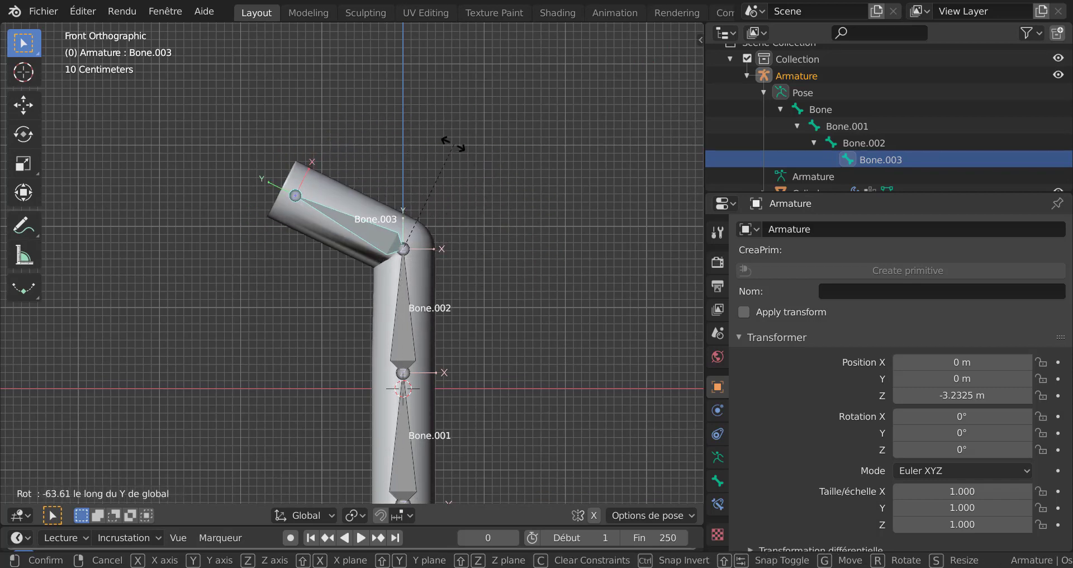
key("Escape")
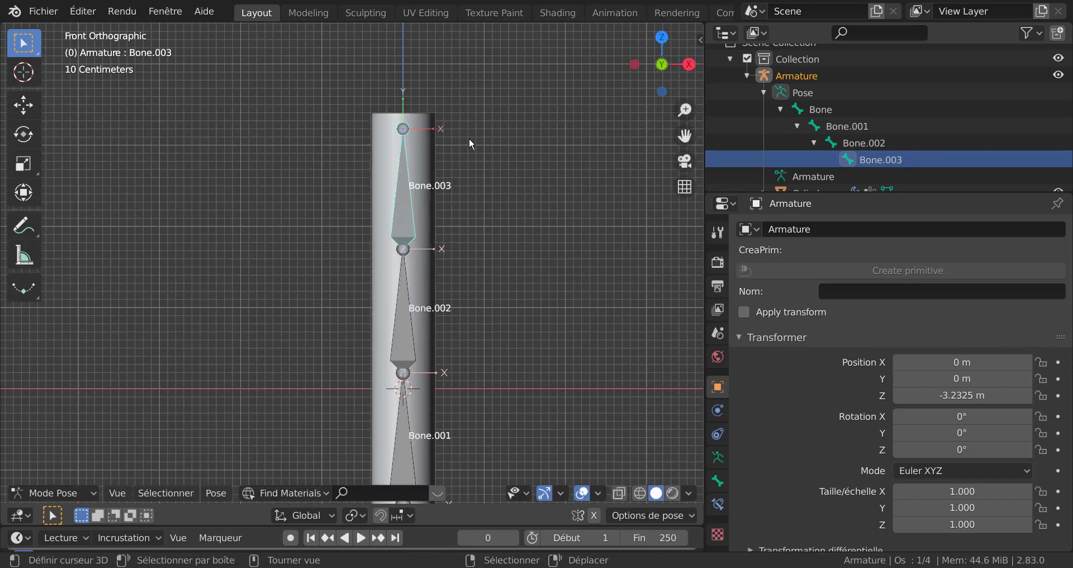
Leave the armature's Pose Mode for Object Mode and select the cylinder
key("Tab")
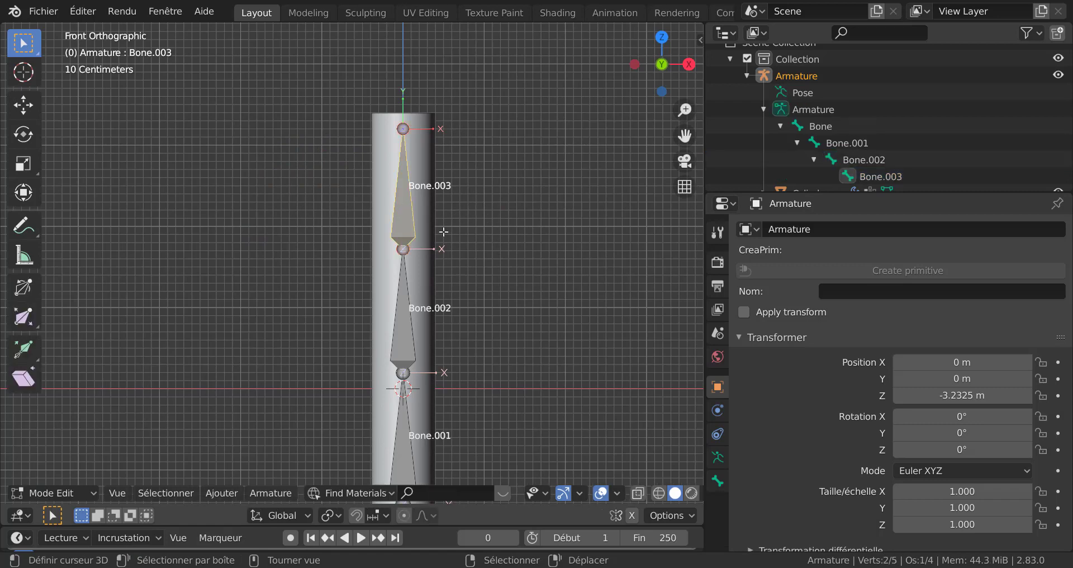
scroll(443, 230, "up", 1)
right_click(409, 188)
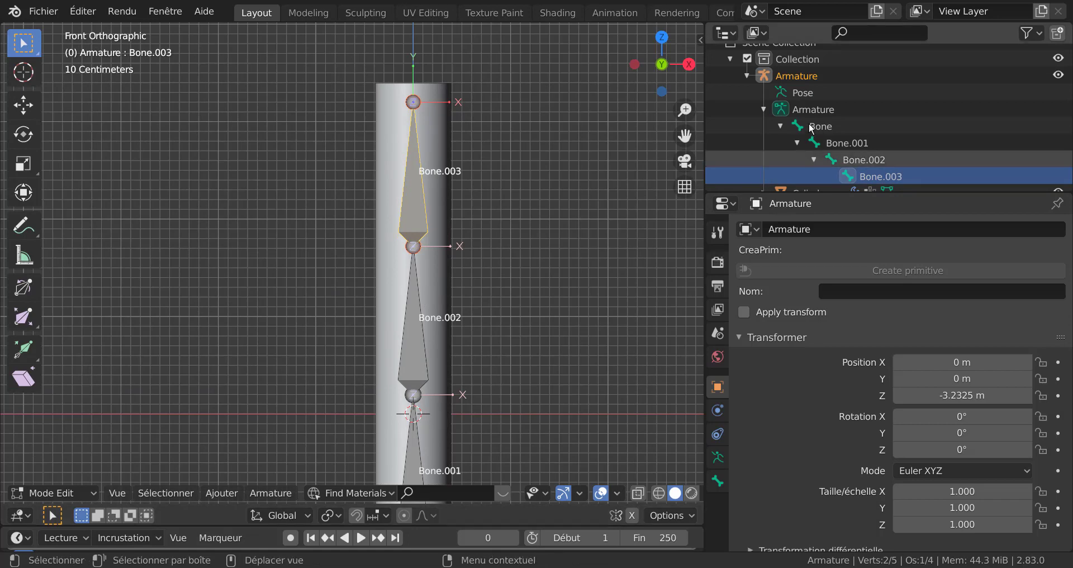
scroll(813, 128, "down", 2)
scroll(830, 128, "up", 3)
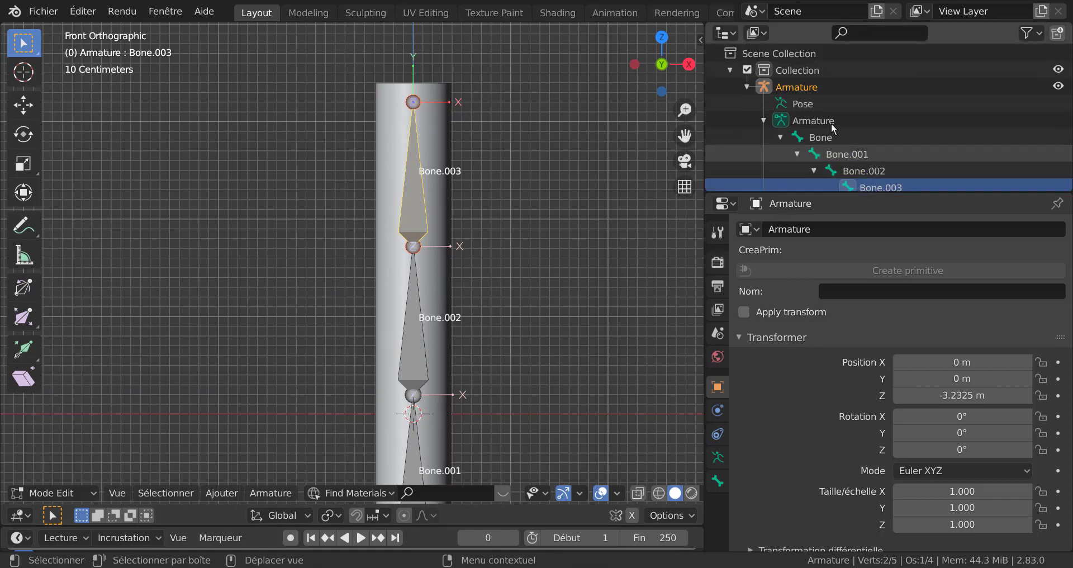
left_click(806, 88)
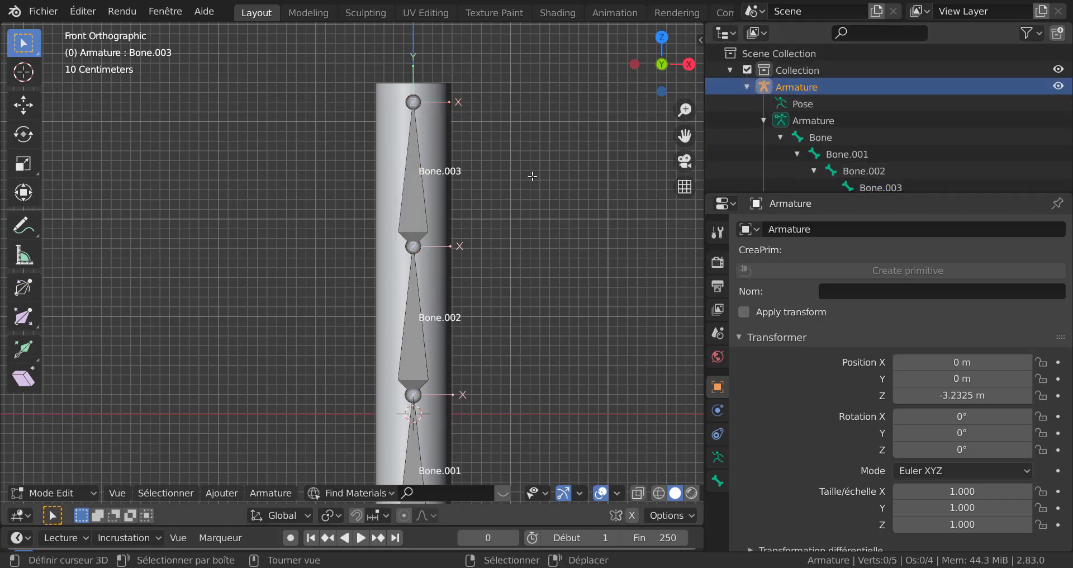
left_click(50, 492)
left_click(51, 474)
left_click(443, 274)
Try to add a loop cut around the cylinder's mesh along Bone.003 in Edit Mode
key("Tab")
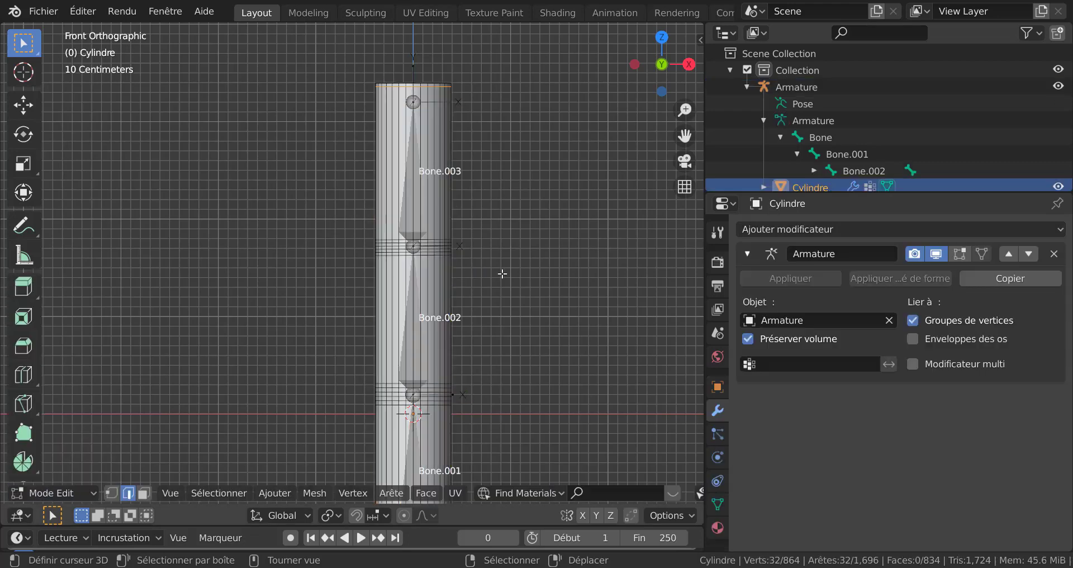
middle_click_drag(497, 278, 539, 309, "shift")
scroll(539, 309, "up", 3)
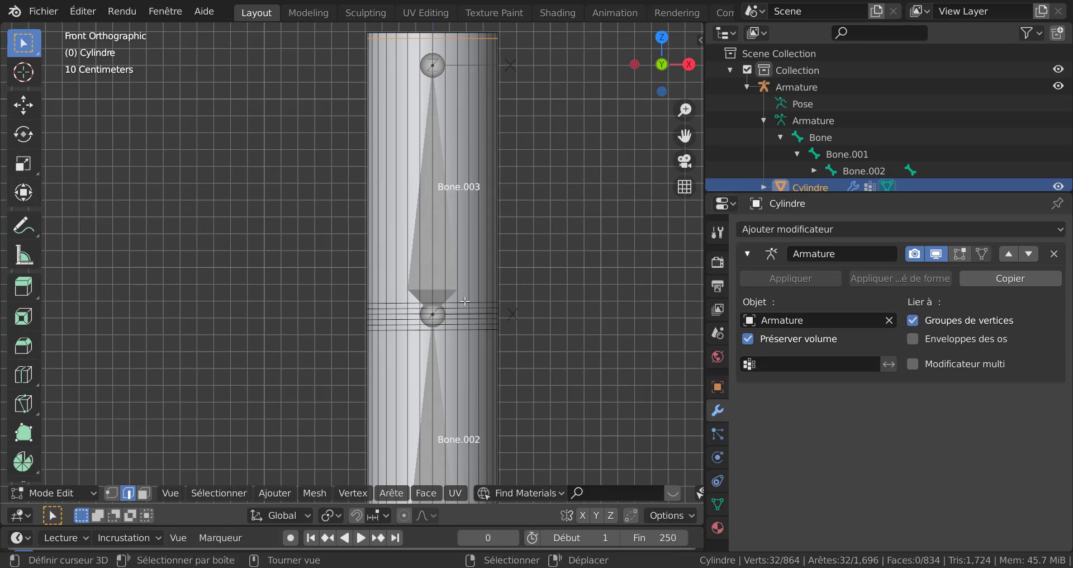
middle_click_drag(527, 229, 493, 410, "shift")
scroll(480, 300, "up", 2)
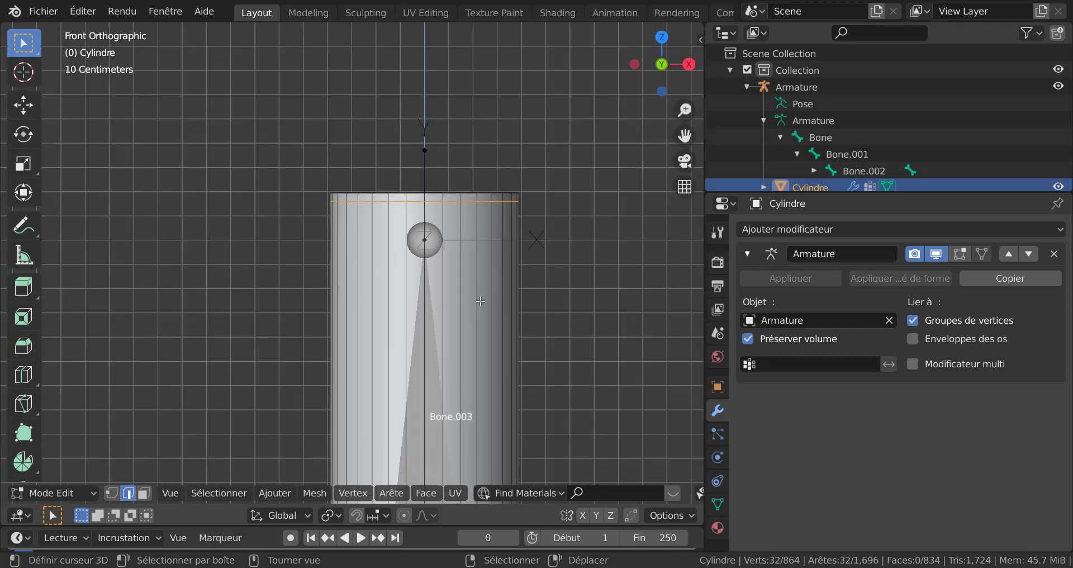
scroll(480, 300, "down", 1)
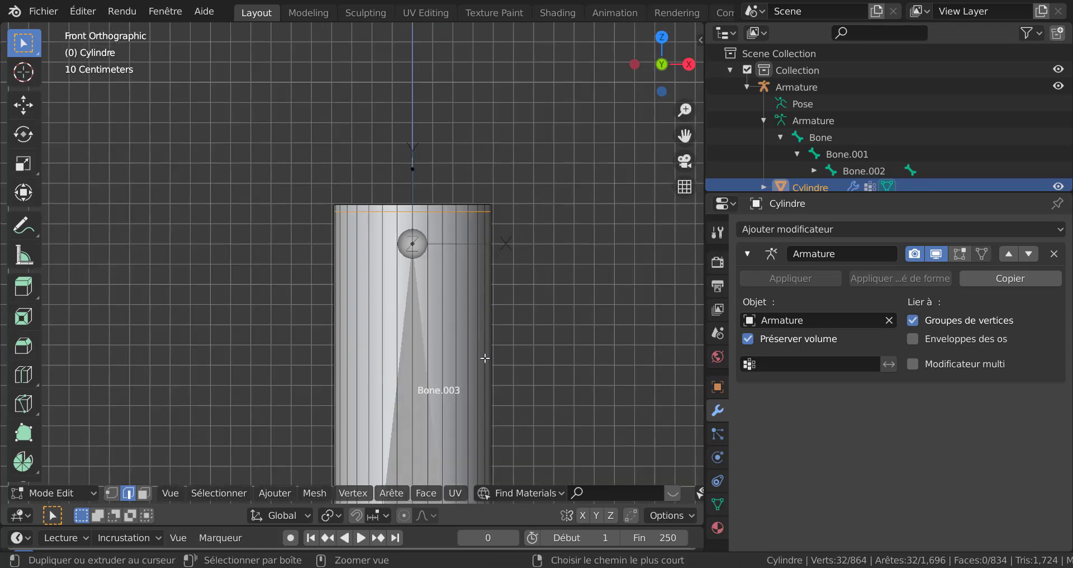
key("ctrl+r")
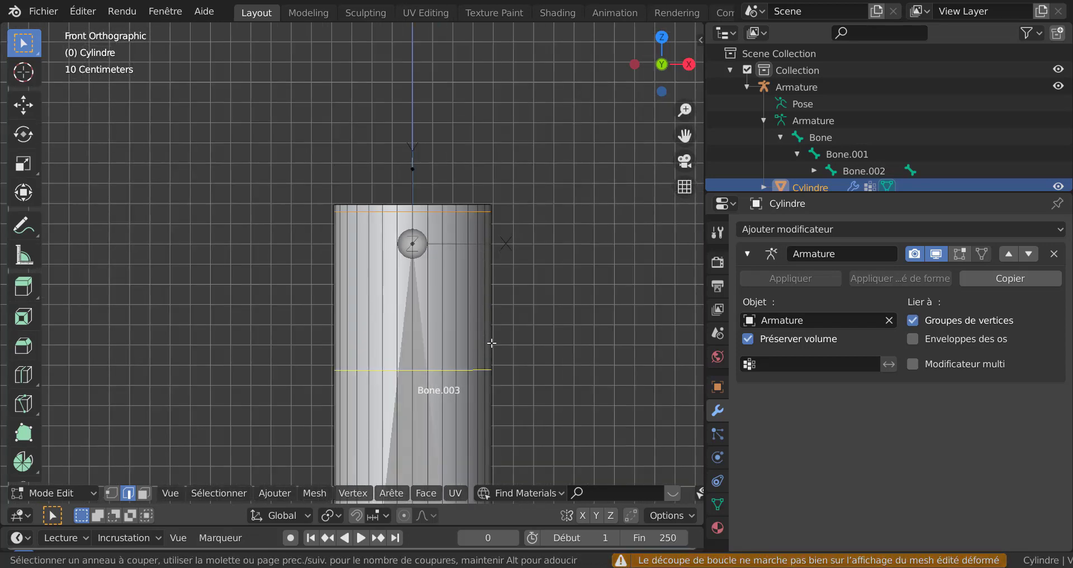
key("Escape")
scroll(556, 335, "down", 4)
key("Tab")
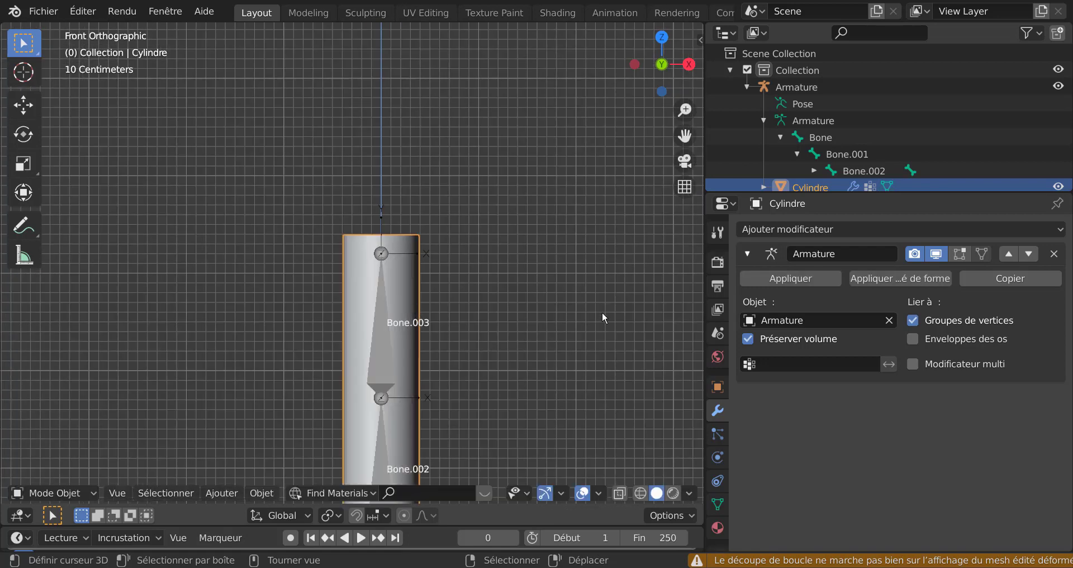
Add a Subdivision Surface modifier to the cylinder and check its mesh in Edit Mode
scroll(601, 330, "down", 4)
middle_click_drag(582, 385, 586, 313, "shift")
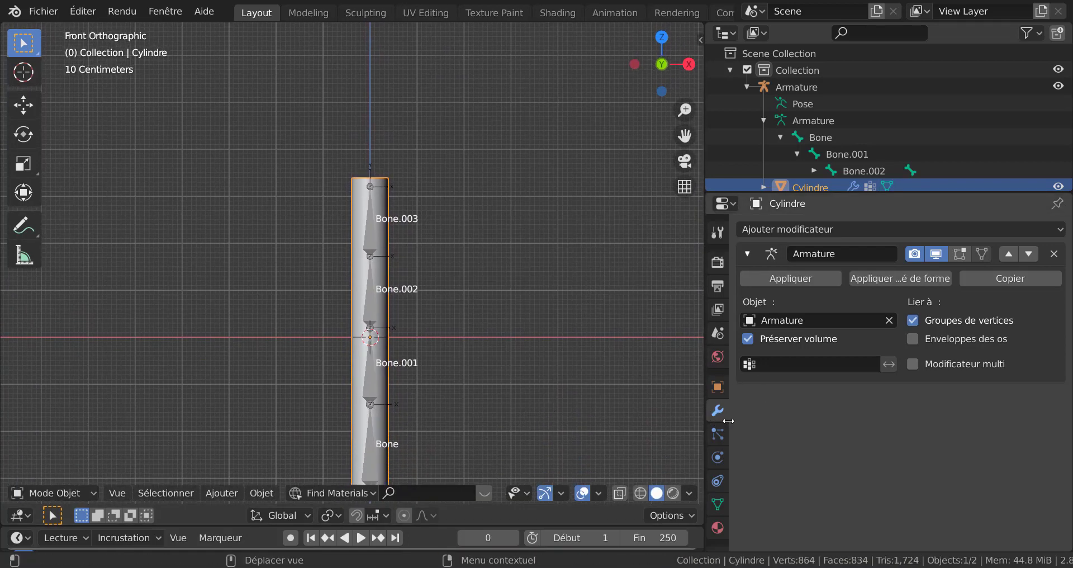
left_click(903, 229)
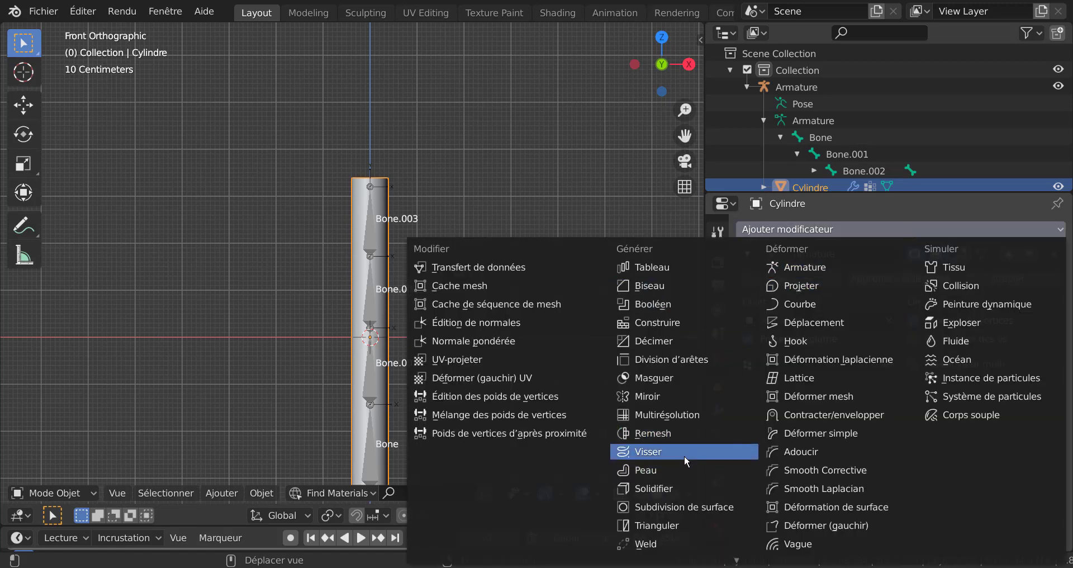
left_click(686, 507)
key("Tab")
scroll(503, 307, "up", 3)
key("Tab")
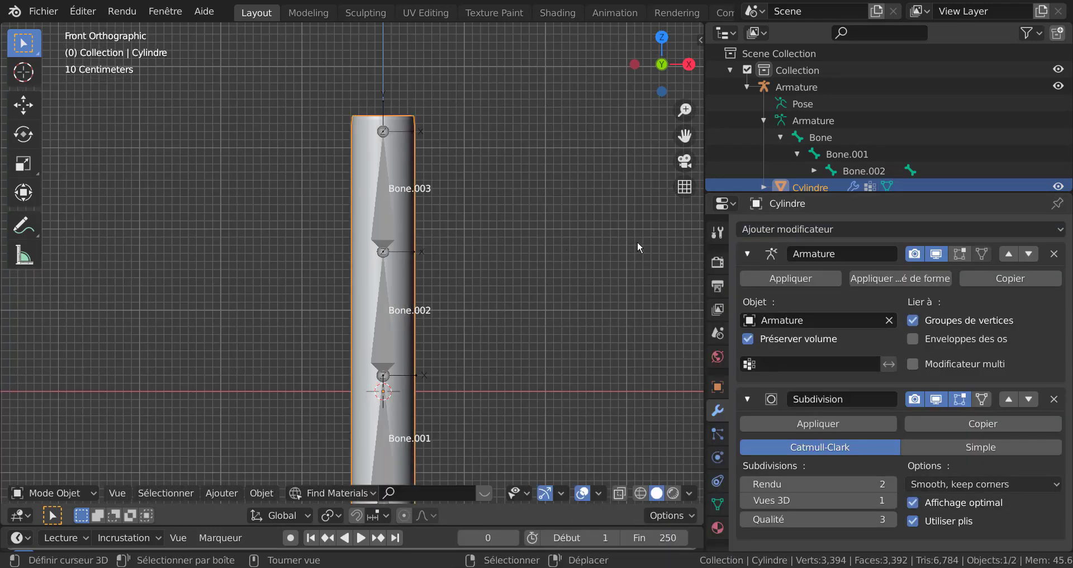
Put the armature in Pose Mode and test the smoothed bends with trial rotations of Bone.003 and Bone.002
left_click(814, 104)
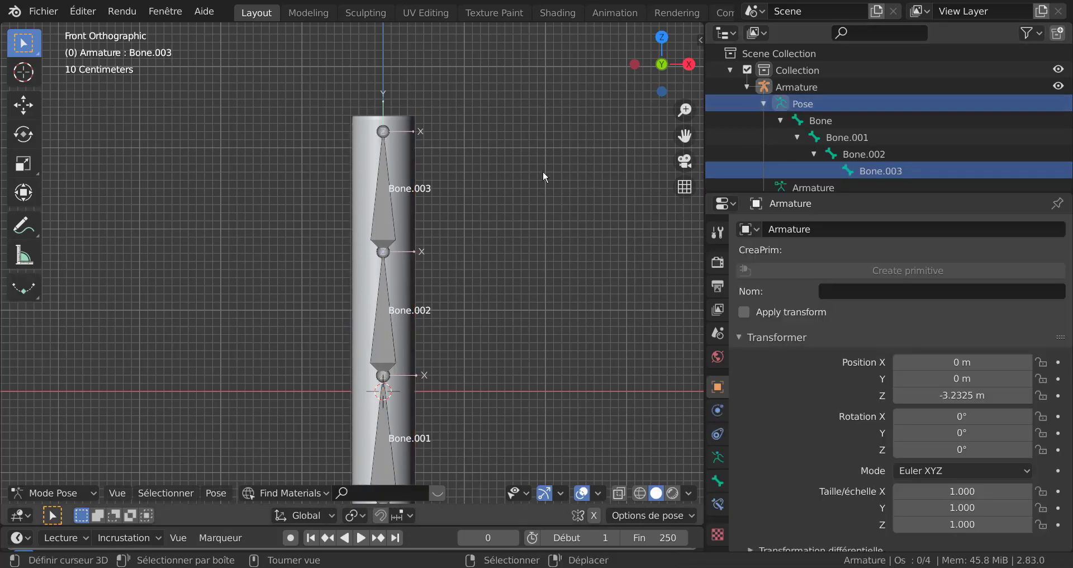
left_click(382, 204)
key("r")
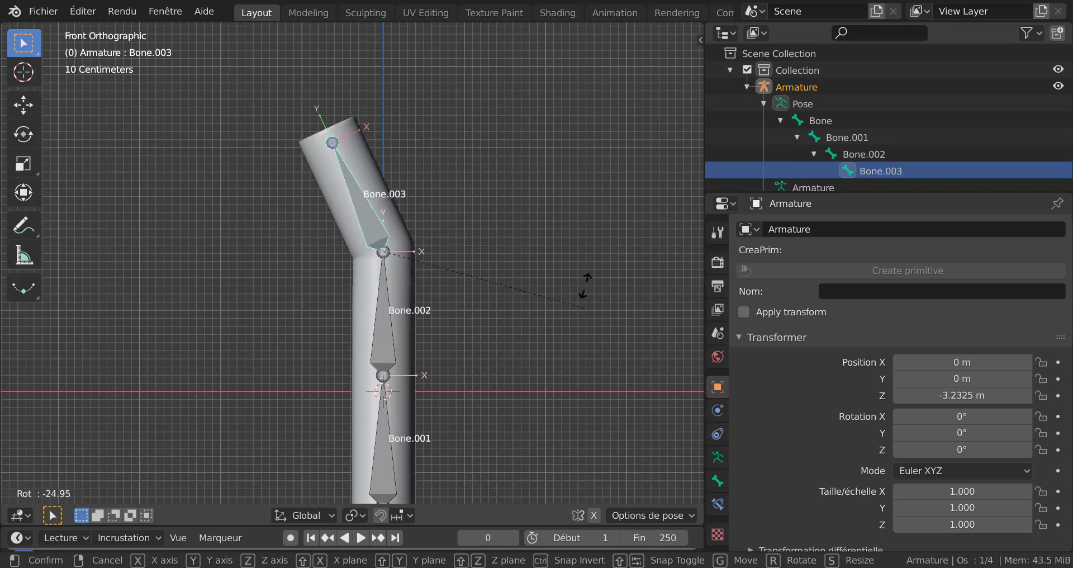
right_click(462, 142)
scroll(516, 247, "down", 3)
middle_click_drag(521, 301, 557, 233, "shift")
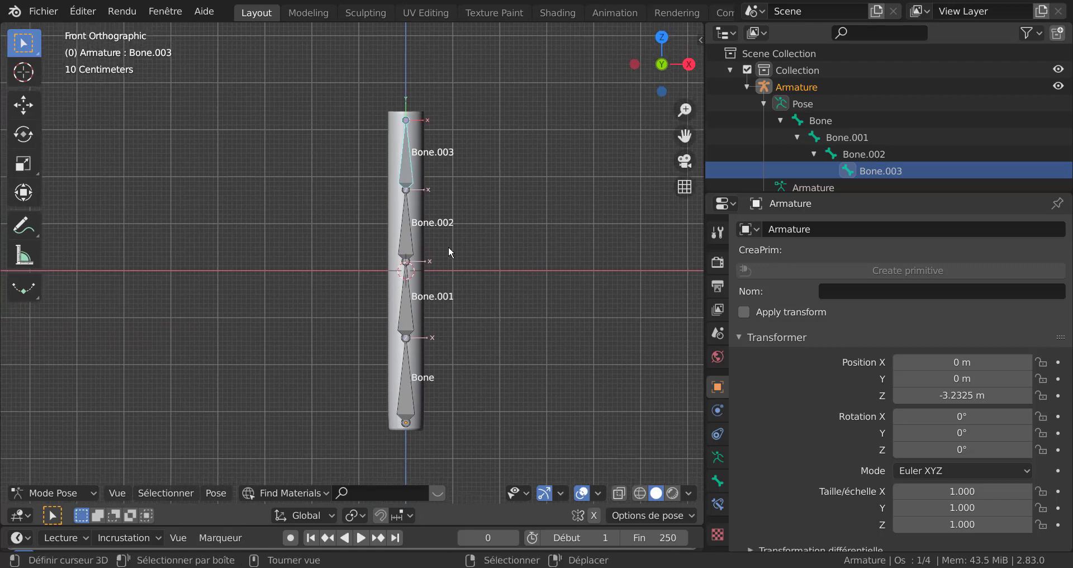
left_click(400, 227)
key("r")
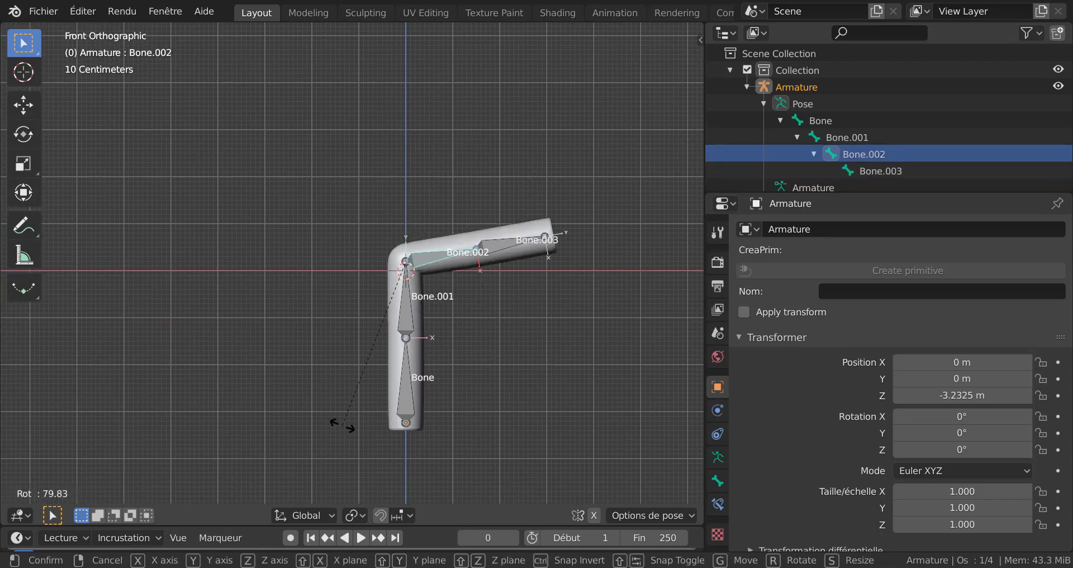
right_click(347, 415)
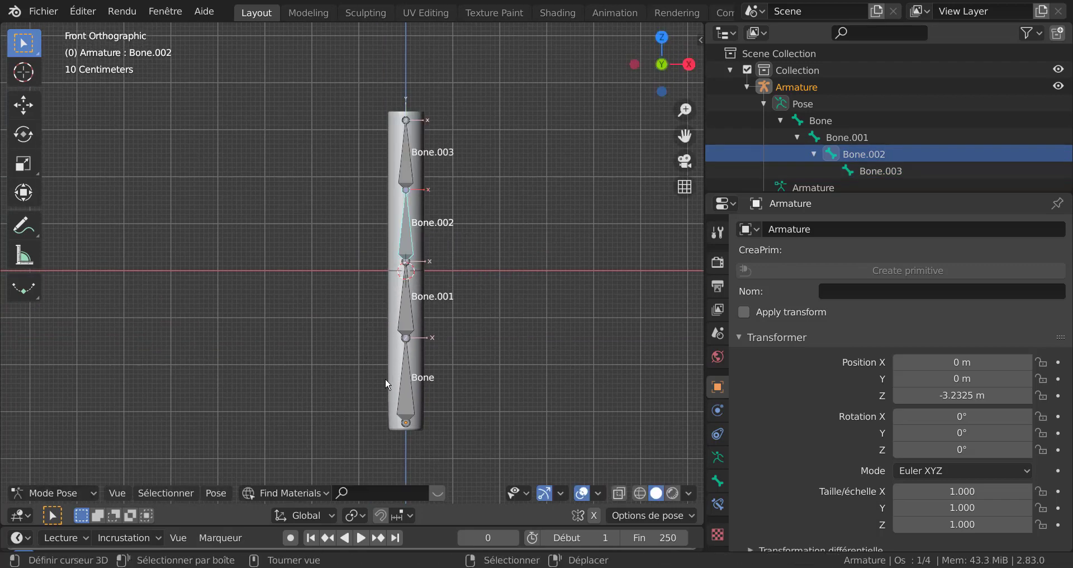
Pose the cylinder in a zigzag by rotating Bone.001 clockwise, Bone.002 counterclockwise and Bone.003 clockwise
left_click(421, 320)
key("r")
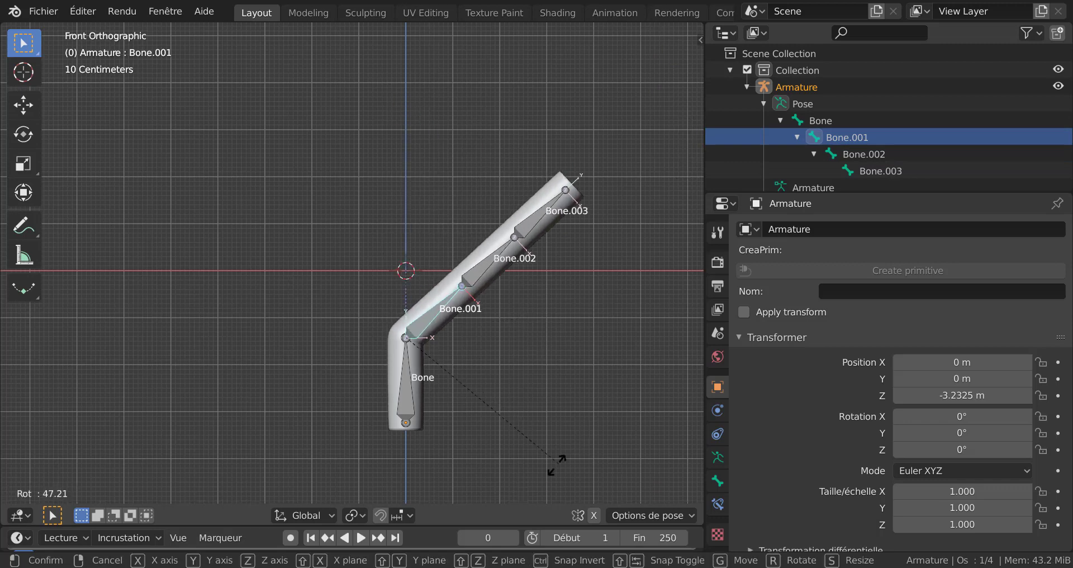
left_click(536, 457)
left_click(498, 290)
key("r")
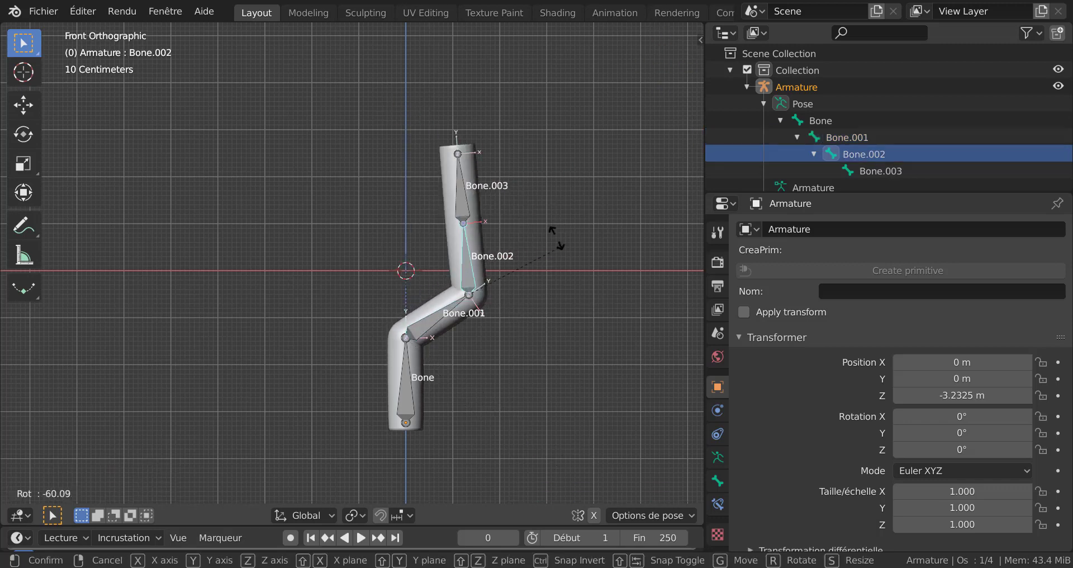
left_click(491, 205)
left_click(435, 197)
key("r")
left_click(601, 217)
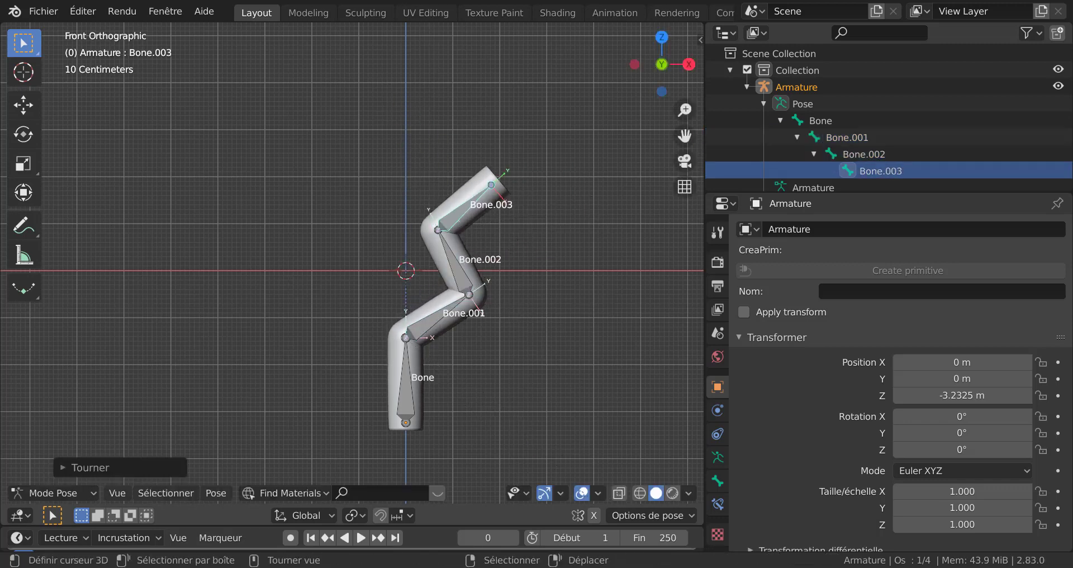
Widen the 3D viewport to give the posed cylinder more room, staying in Pose Mode
middle_click_drag(595, 312, 539, 286, "shift")
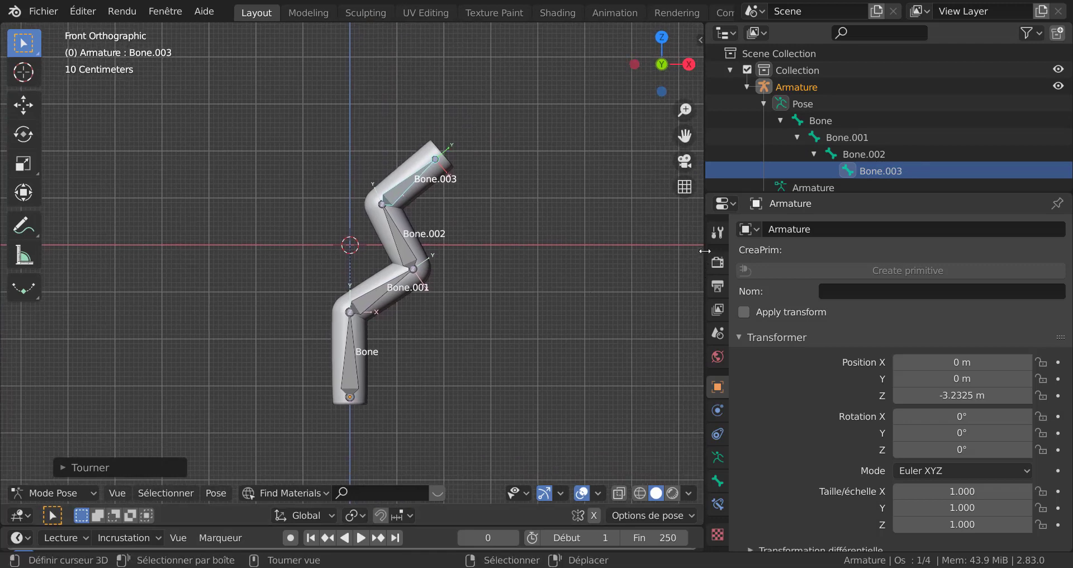
left_click_drag(702, 253, 794, 254)
key("Tab")
key("Tab")
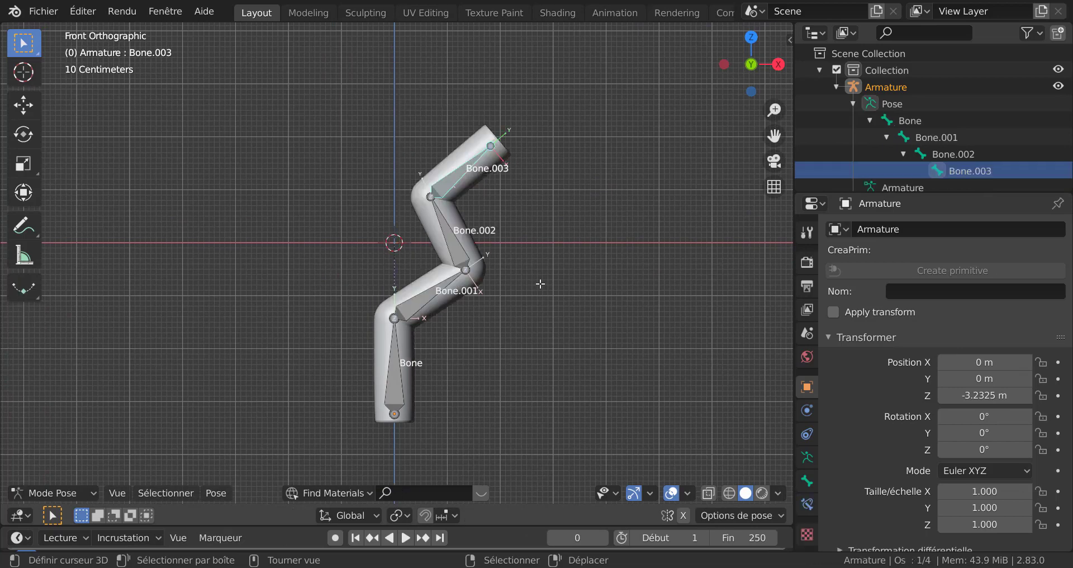
Examine the bent cylinder's surface with the viewport overlays hidden, and show the overlays again
scroll(549, 289, "up", 4)
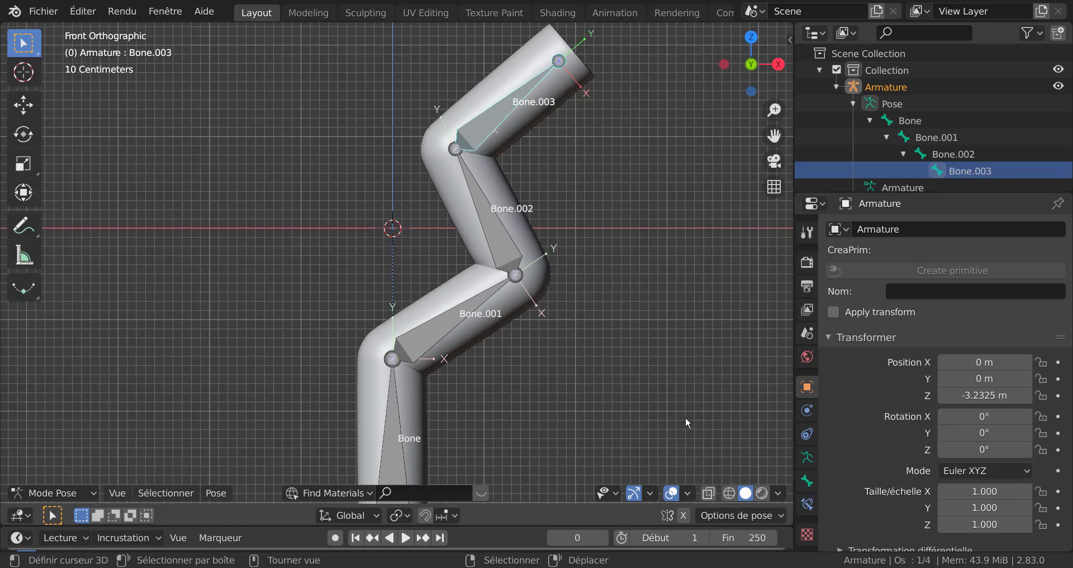
left_click(672, 494)
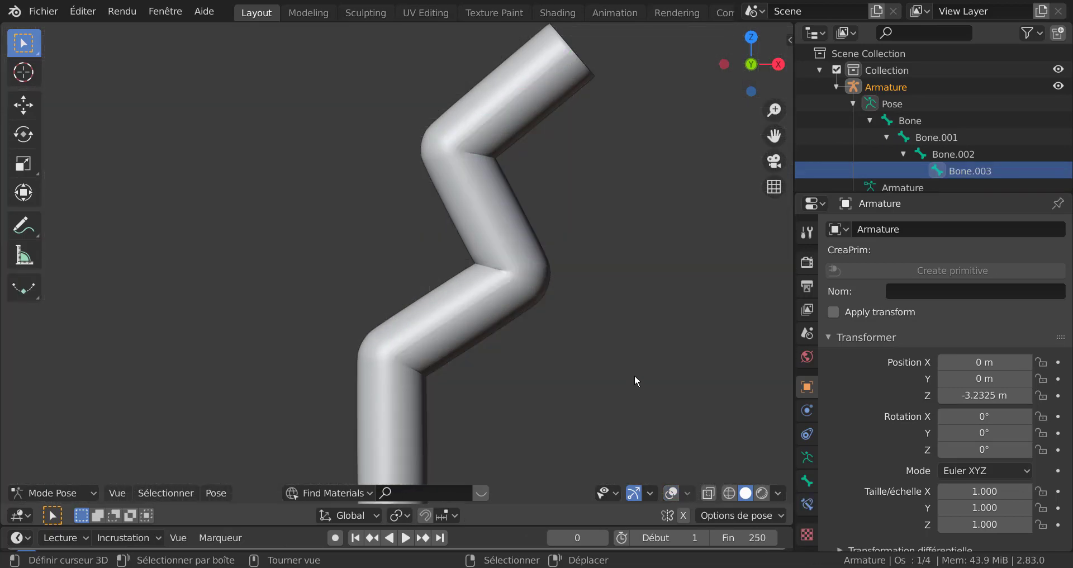
scroll(447, 254, "down", 3)
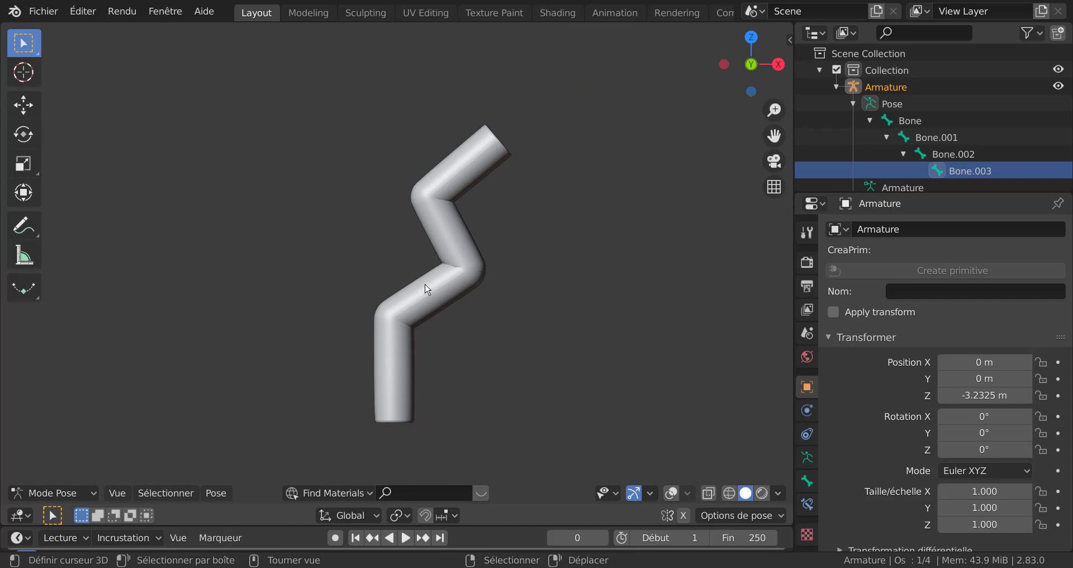
left_click(645, 494)
left_click(670, 496)
left_click(670, 495)
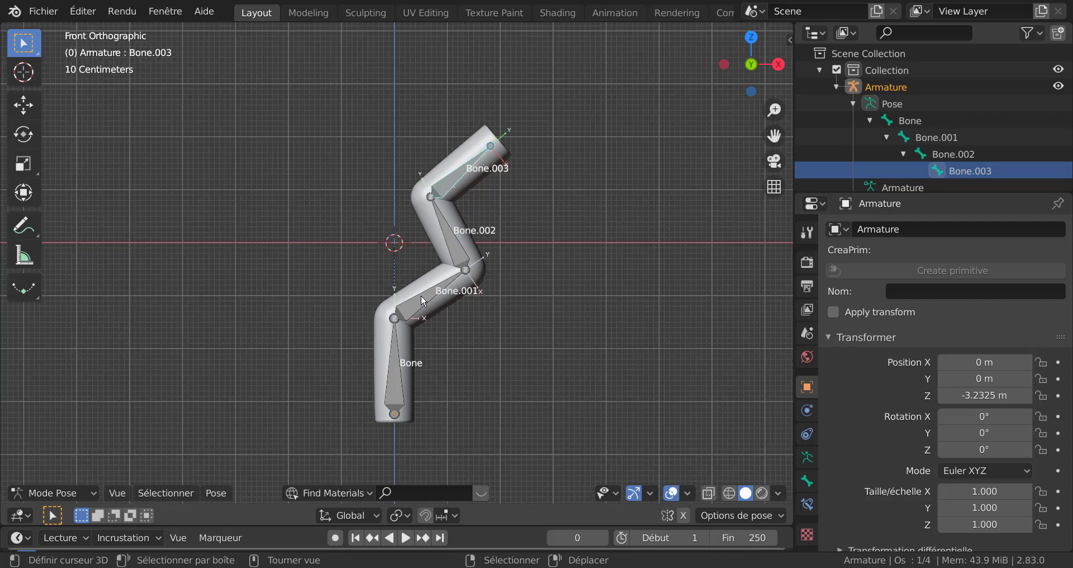
Clear all pose transformations of the selected Bone.003
left_click(217, 498)
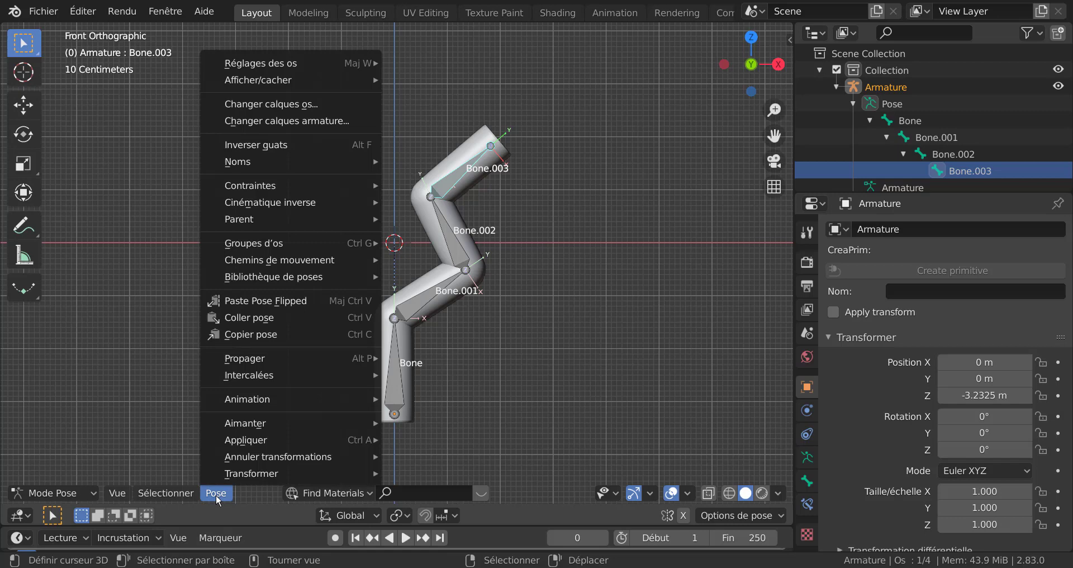
mouse_move(246, 459)
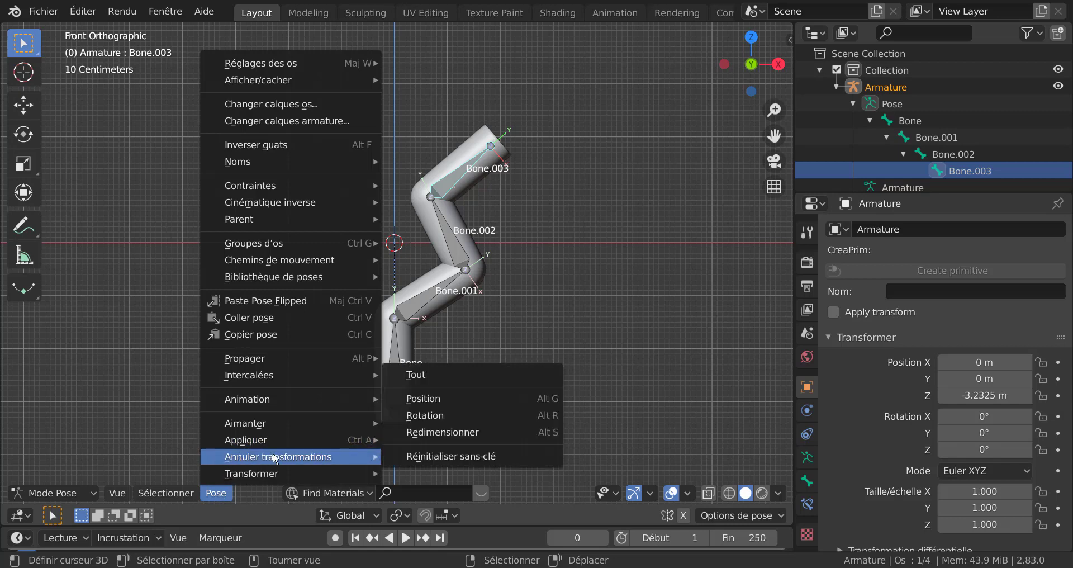
left_click(416, 375)
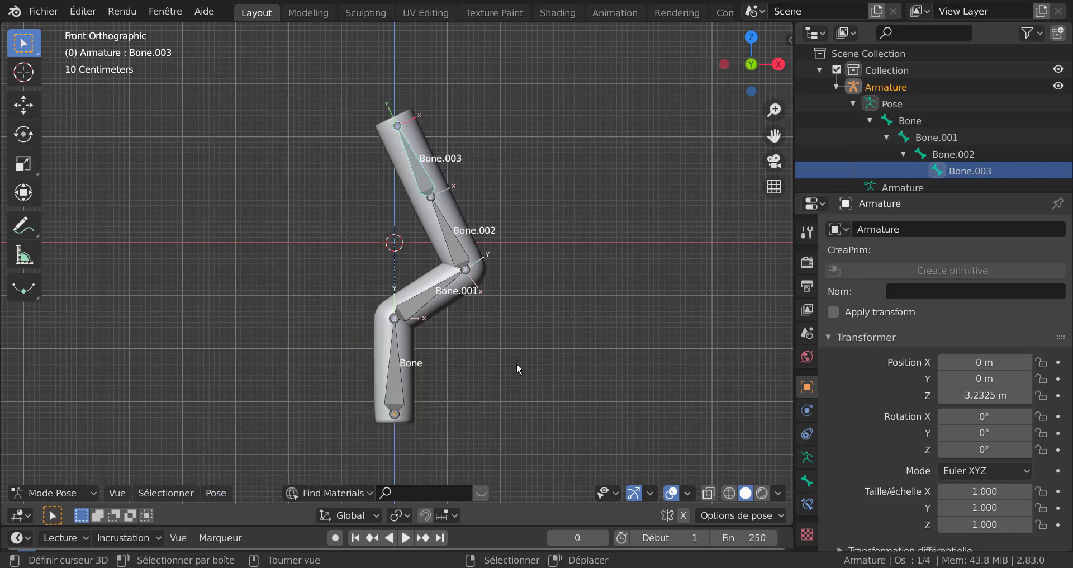
Select all four bones and clear all their pose transformations, staying in Pose Mode
key("a")
left_click(217, 493)
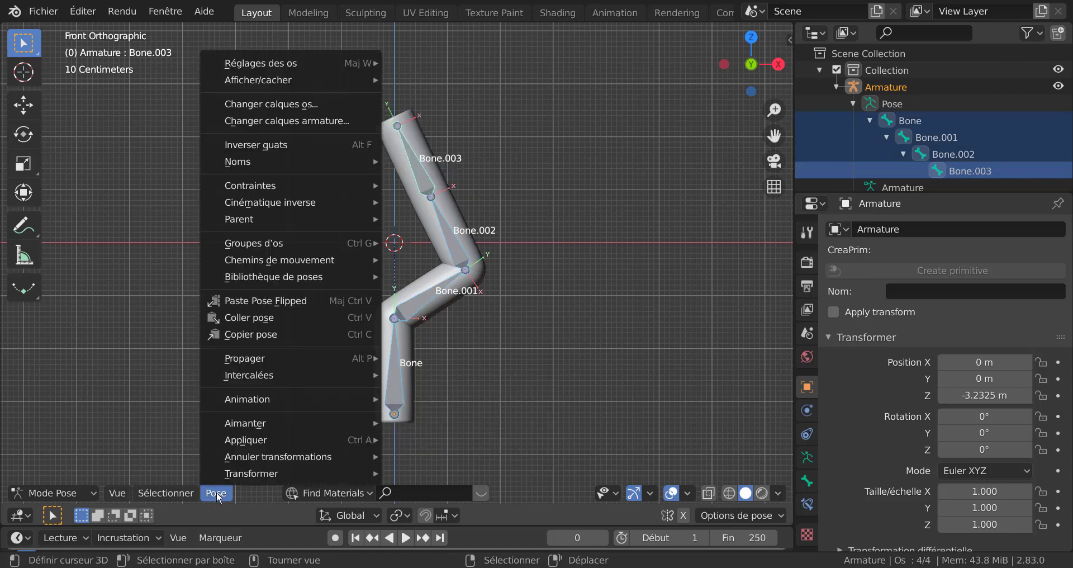
mouse_move(239, 459)
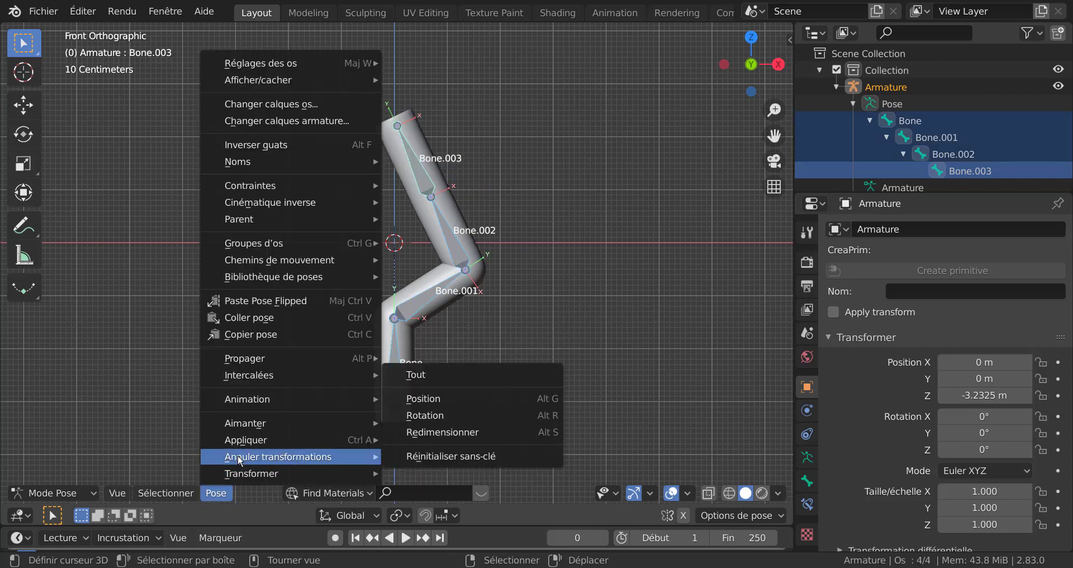
left_click(415, 375)
key("Tab")
key("Tab")
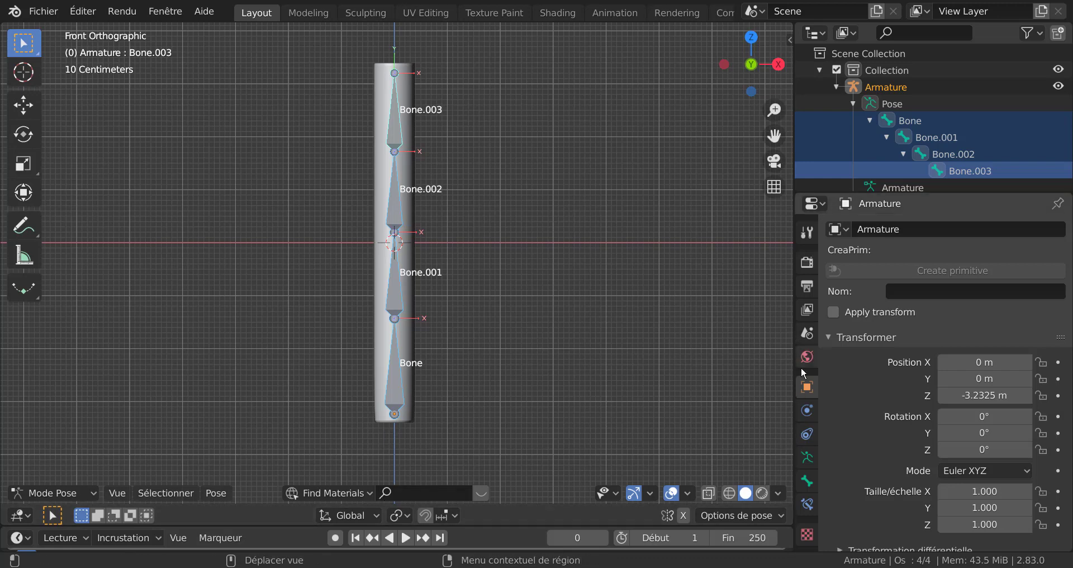
Set the Workbench render colour to random and choose the shiny metallic MatCap for the lighting
left_click(806, 261)
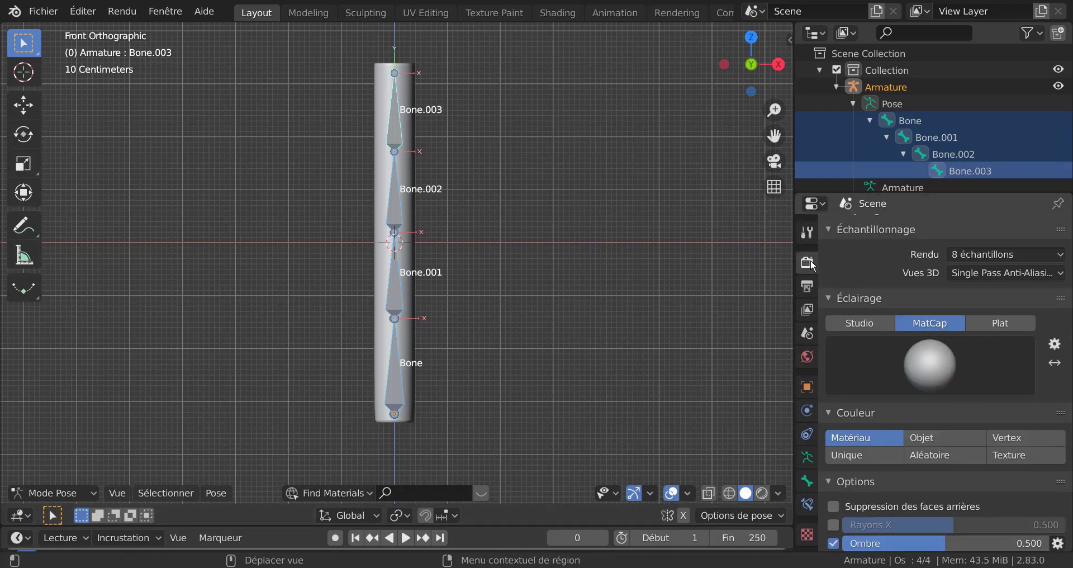
scroll(877, 267, "up", 3)
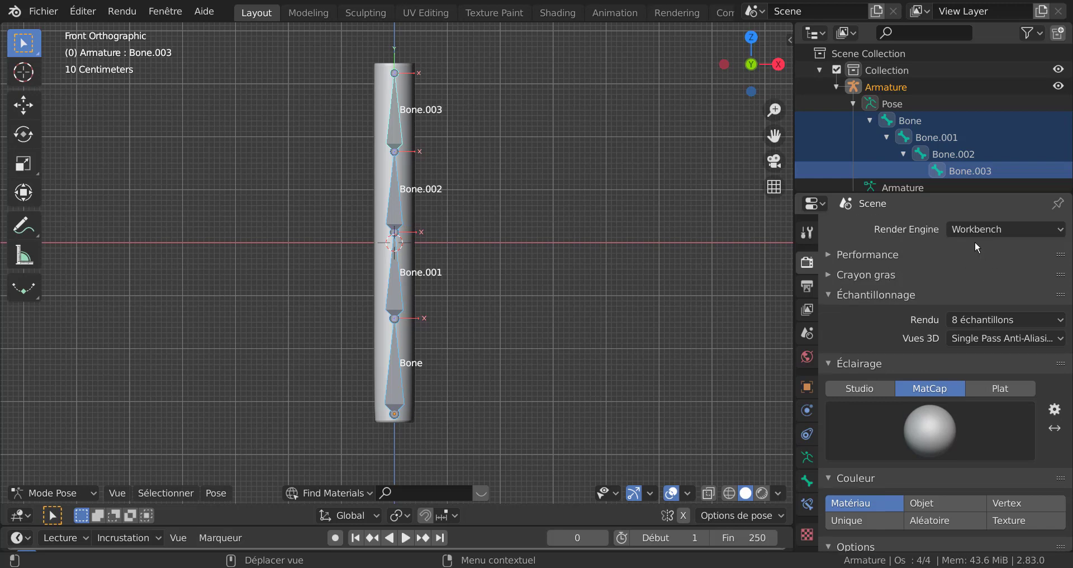
scroll(868, 439, "down", 4)
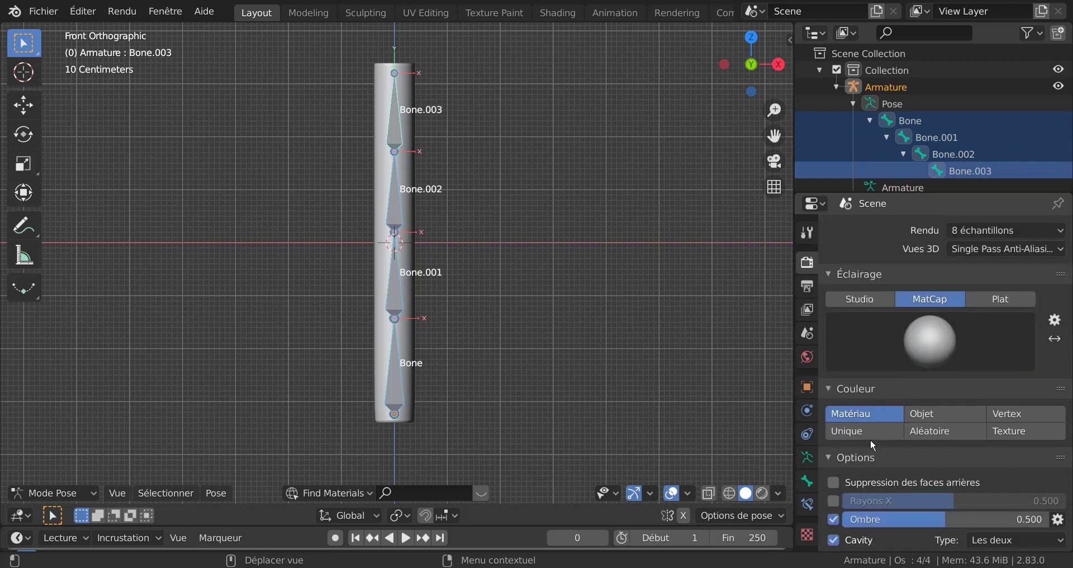
left_click(938, 436)
left_click(933, 344)
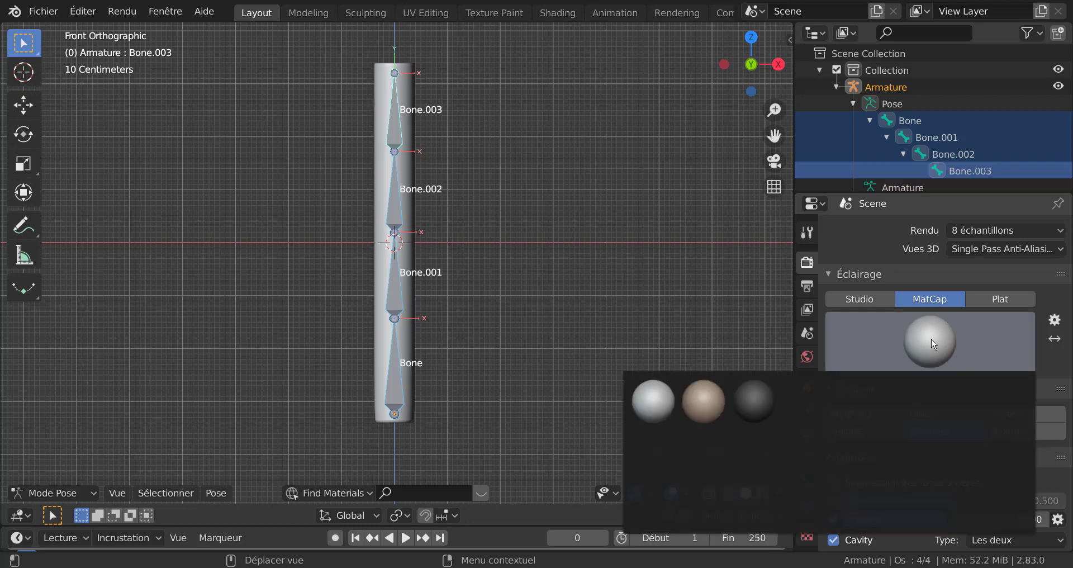
left_click(654, 499)
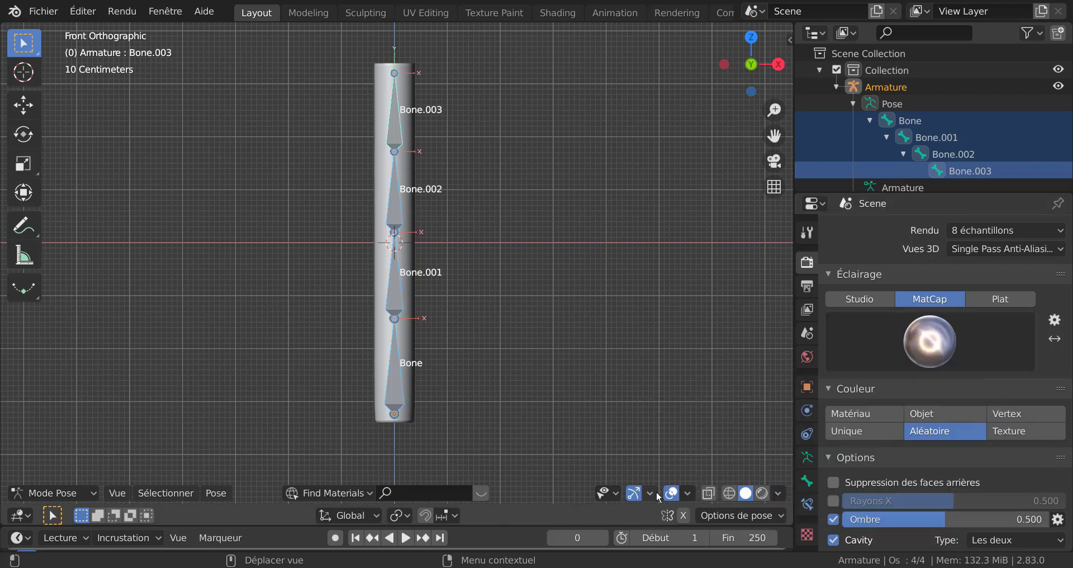
Switch the 3D viewport to rendered shading and hide the overlays
left_click(763, 494)
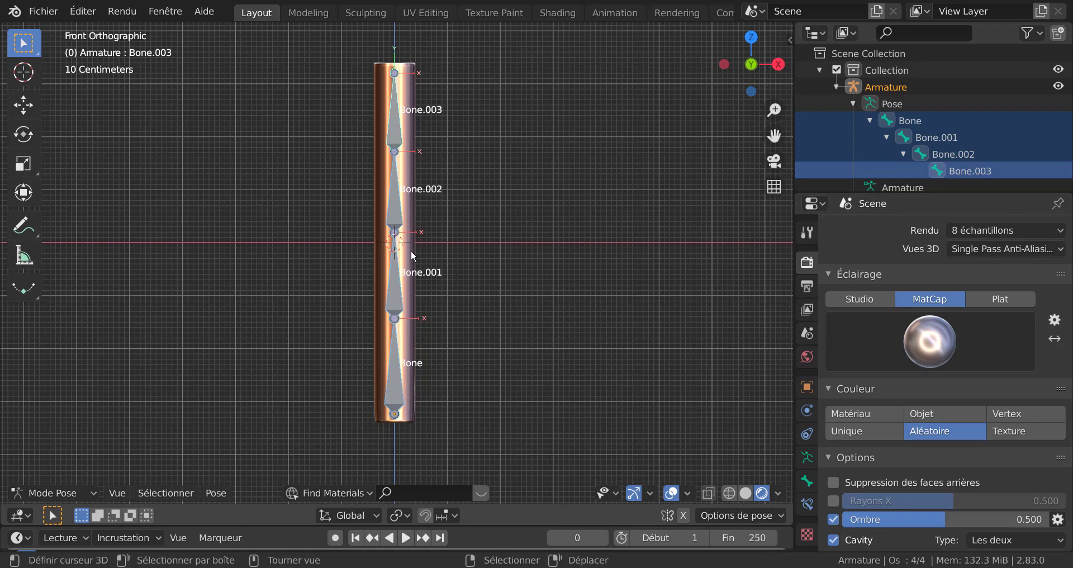
left_click(672, 494)
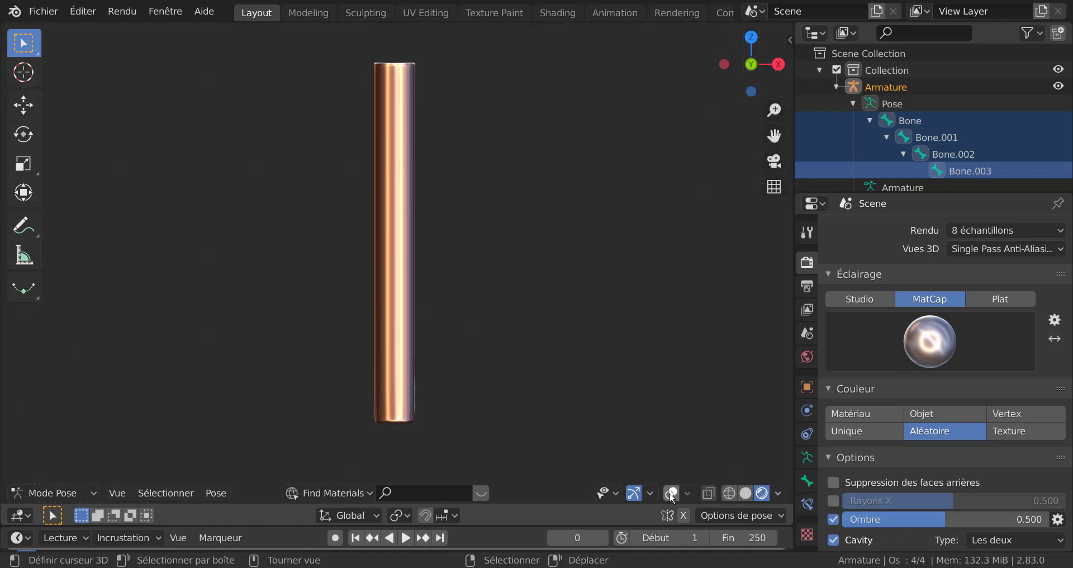
right_click(903, 122)
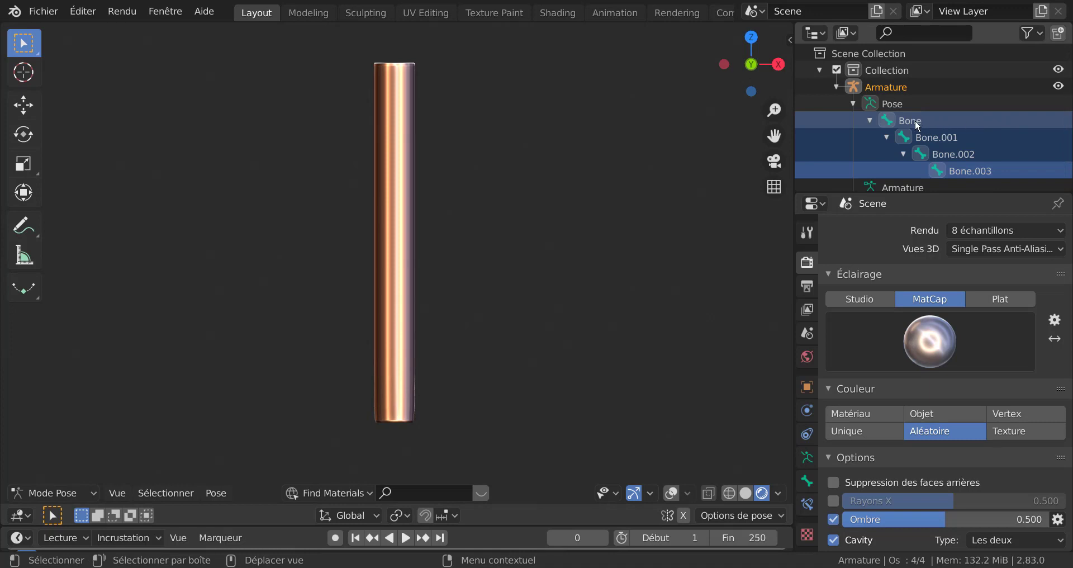
left_click(915, 122)
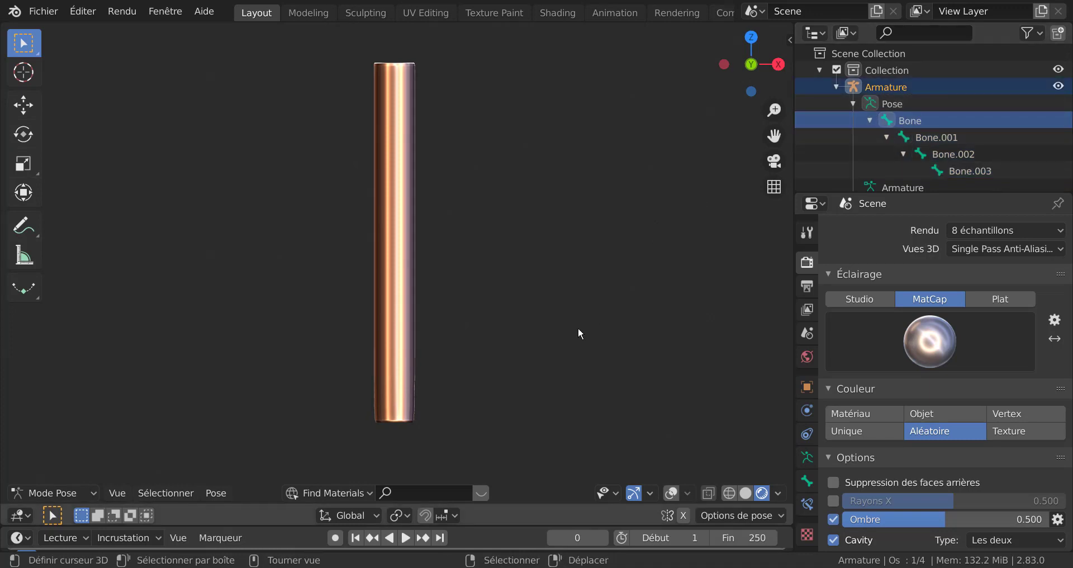
key("r")
right_click(614, 169)
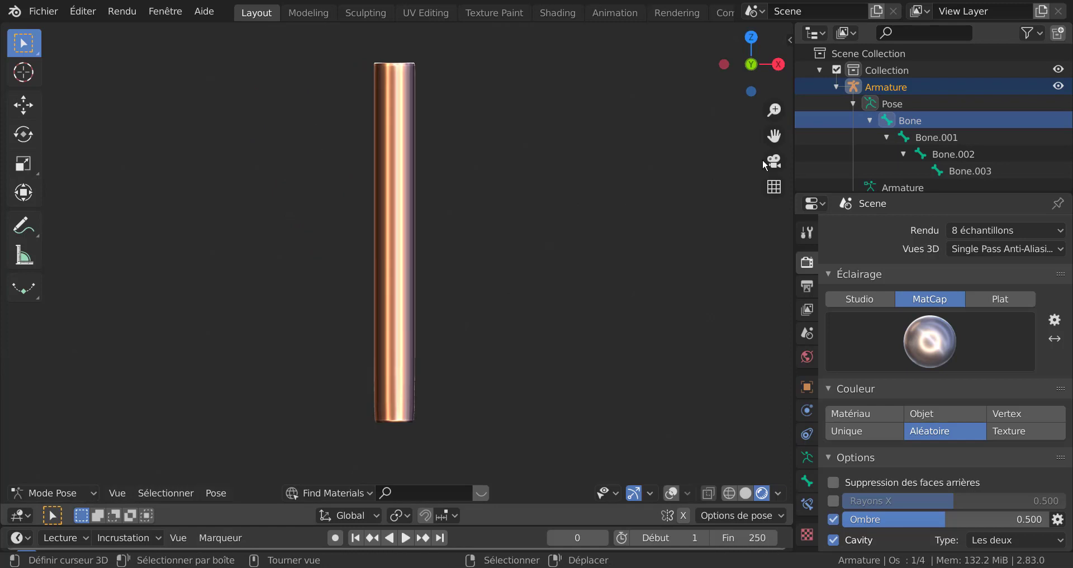
left_click(947, 169)
key("r")
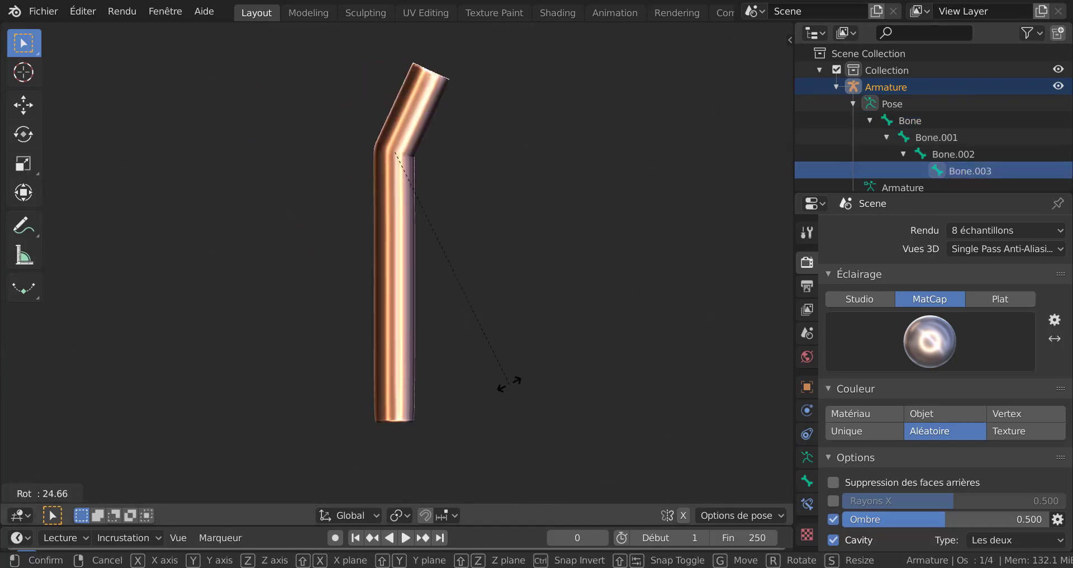
key("Escape")
Rotate Bone.002 counterclockwise to a nearly right-angled bend, and rotate Bone.001 clockwise
left_click(953, 154)
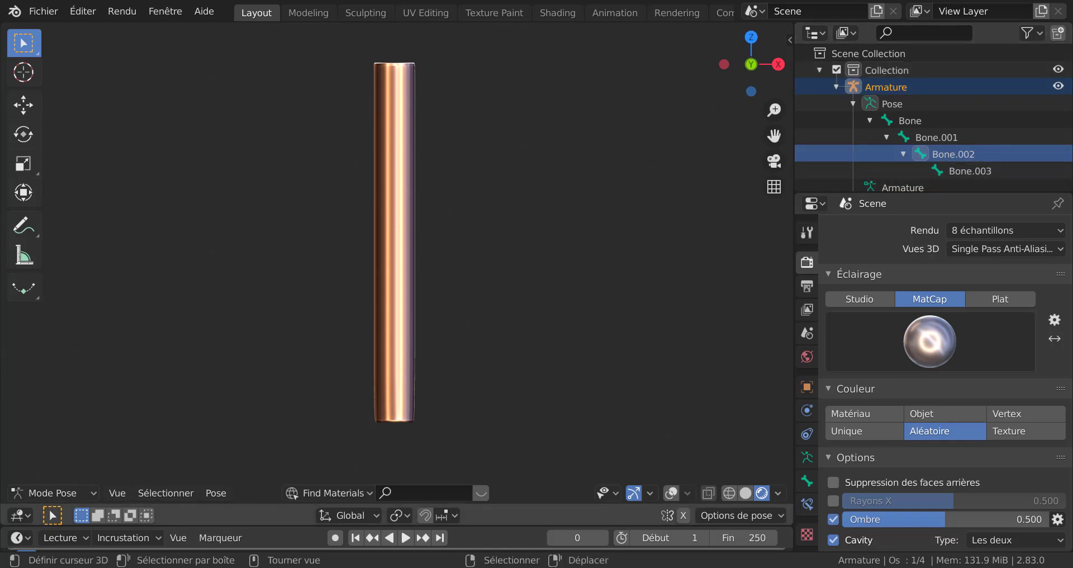
key("r")
left_click(414, 215)
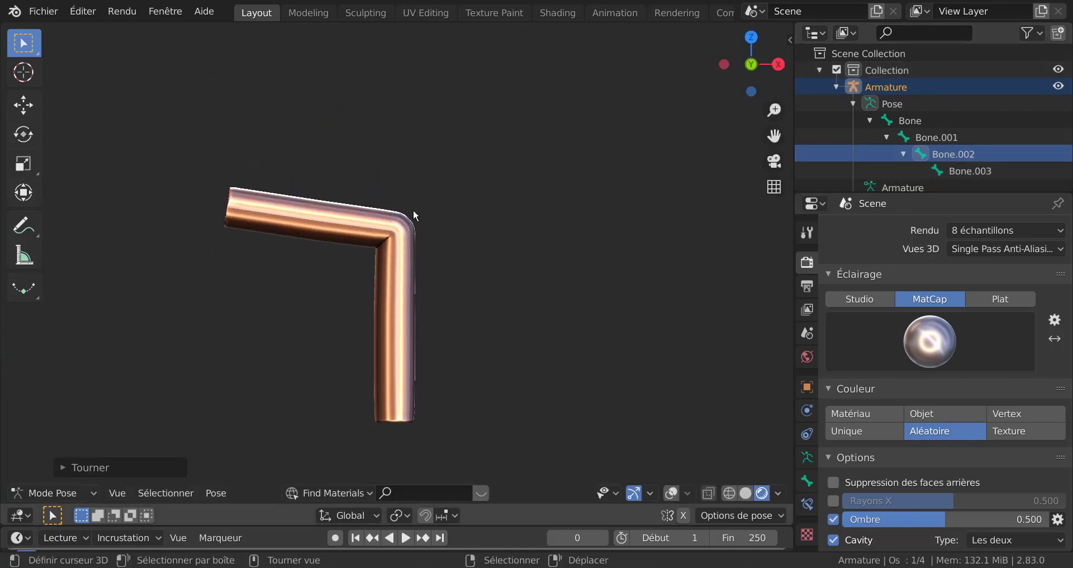
left_click(931, 136)
key("r")
left_click(554, 372)
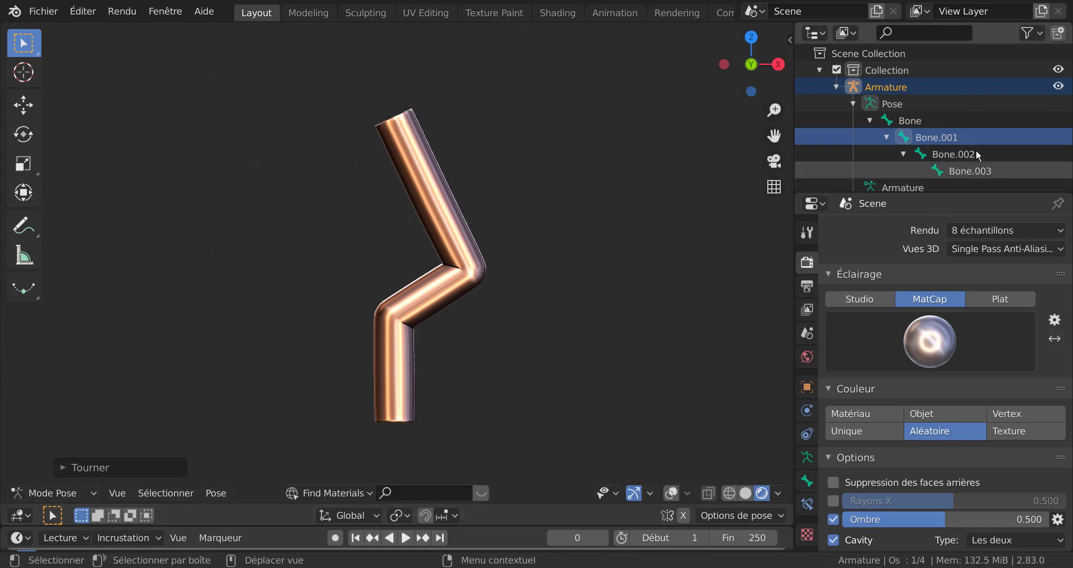
left_click(912, 124)
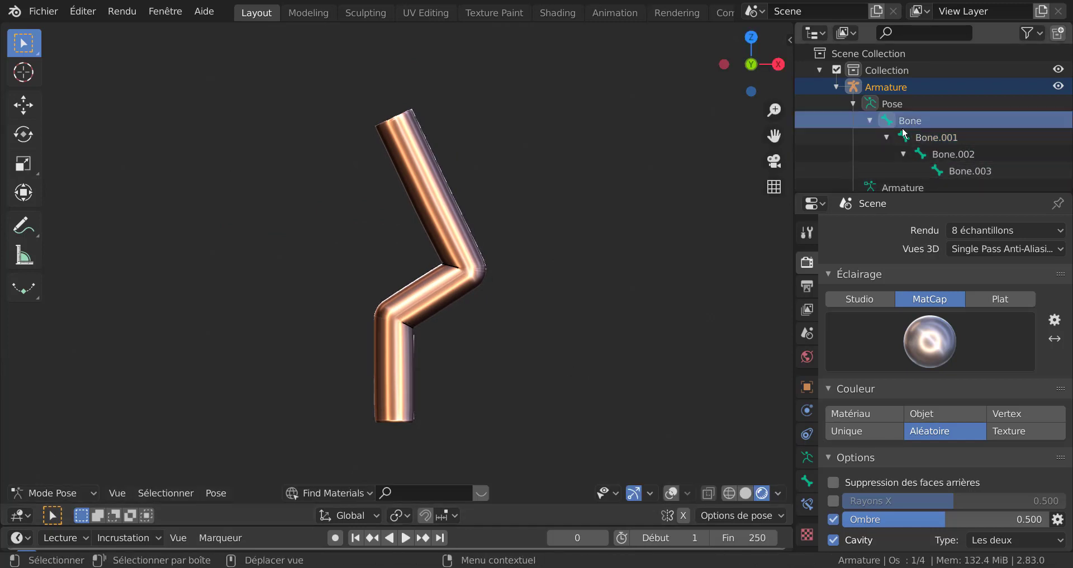
key("r")
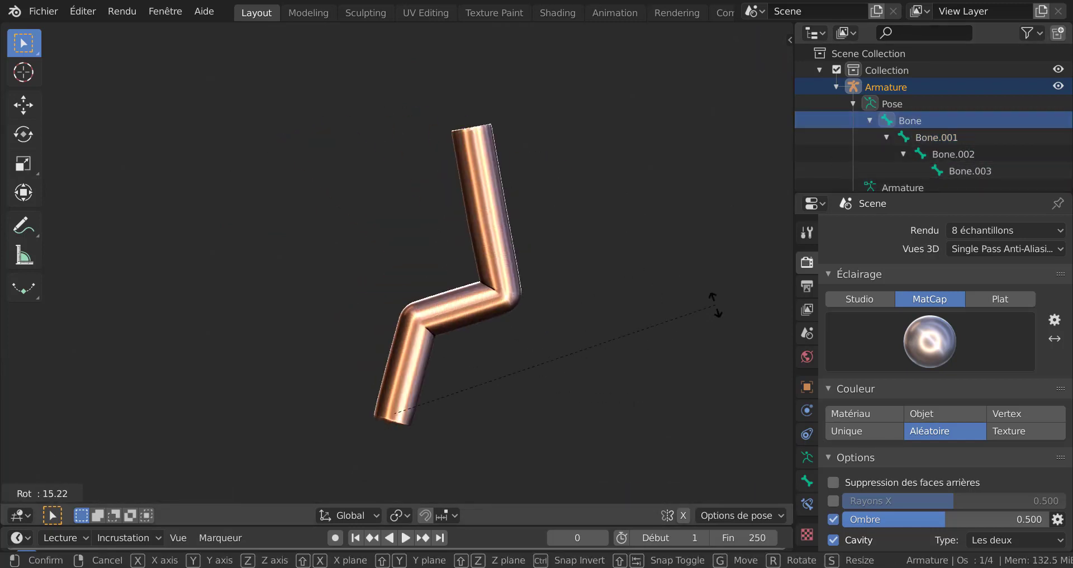
right_click(711, 299)
Rotate Bone.003 clockwise so the cylinder's upper end completes the zigzag
left_click(987, 173)
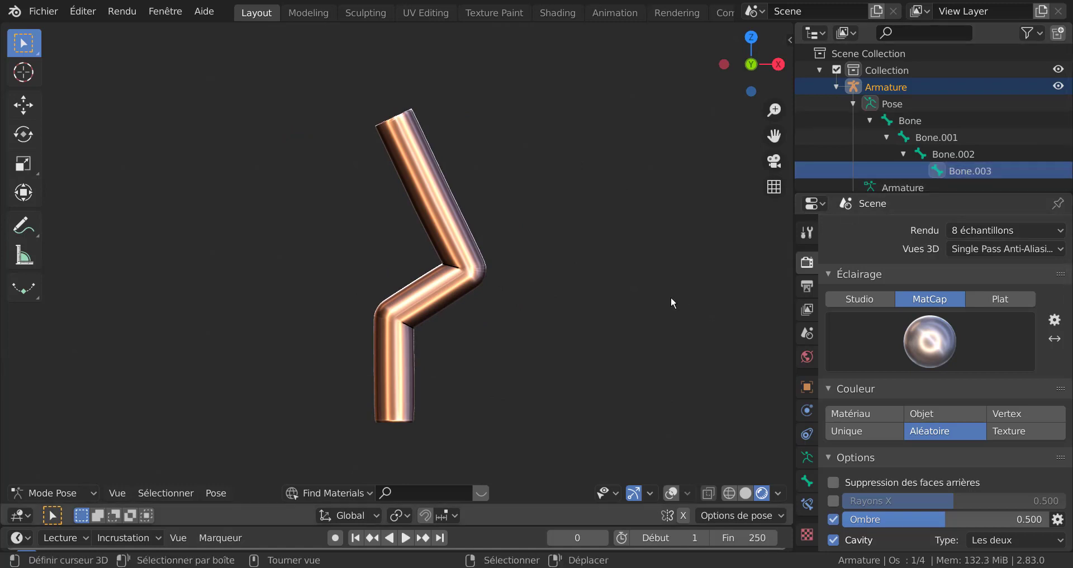
key("r")
left_click(362, 394)
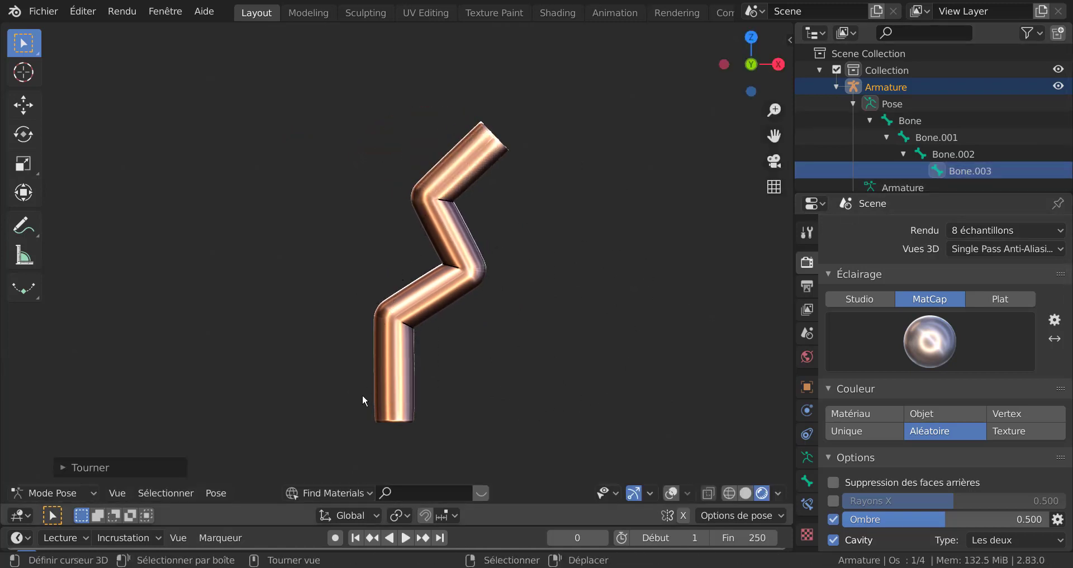
Enlarge the timeline below the 3D viewport and move the current frame to 10
middle_click_drag(501, 399, 537, 363, "shift")
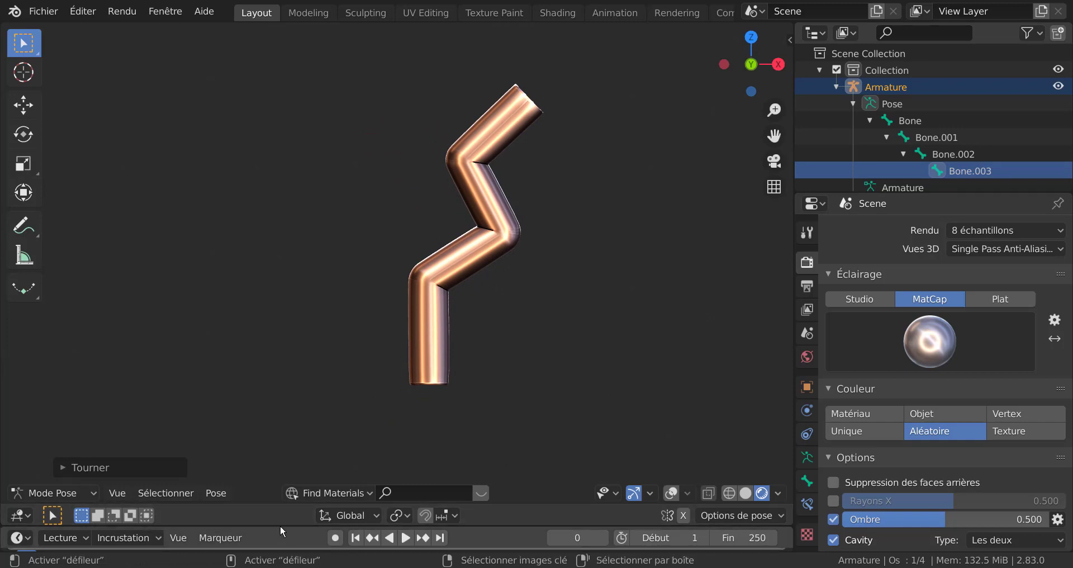
left_click_drag(280, 526, 246, 419)
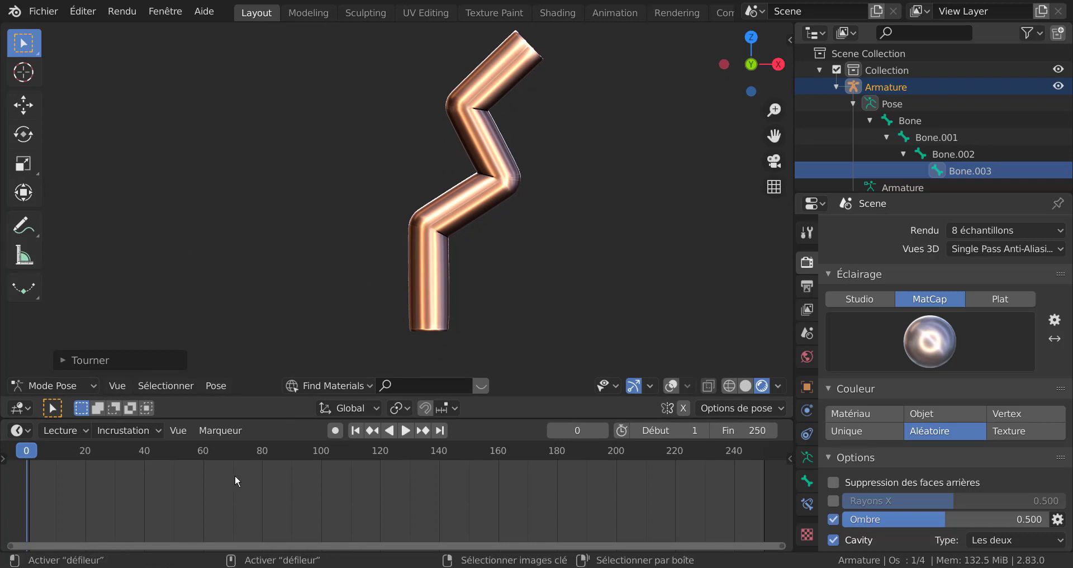
key("space")
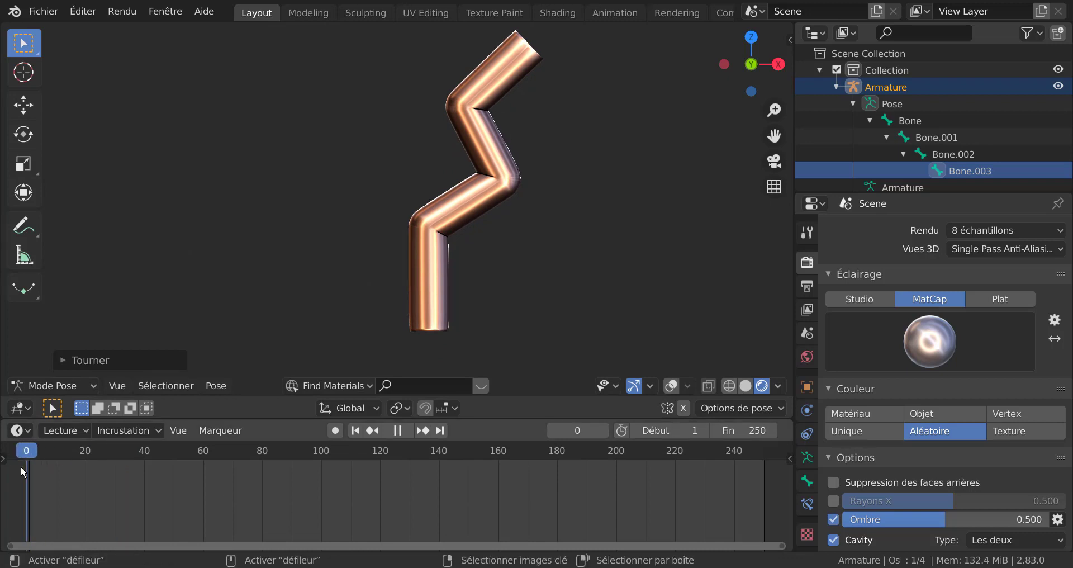
mouse_move(21, 465)
left_mouse_down()
mouse_move(34, 469)
mouse_move(29, 482)
left_mouse_up()
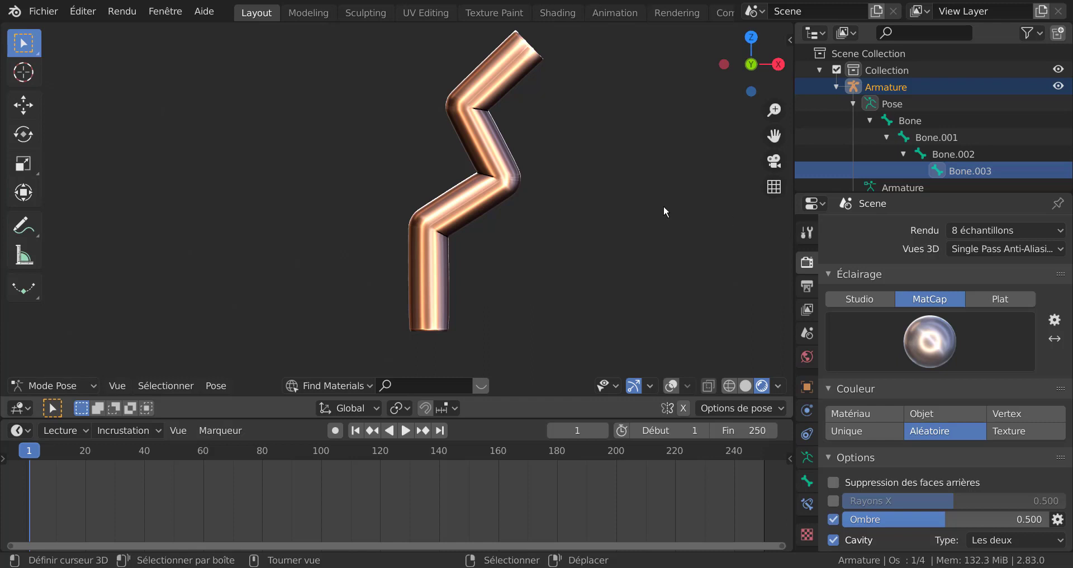
mouse_move(37, 460)
left_mouse_down()
mouse_move(383, 460)
mouse_move(33, 460)
mouse_move(84, 460)
mouse_move(56, 460)
left_mouse_up()
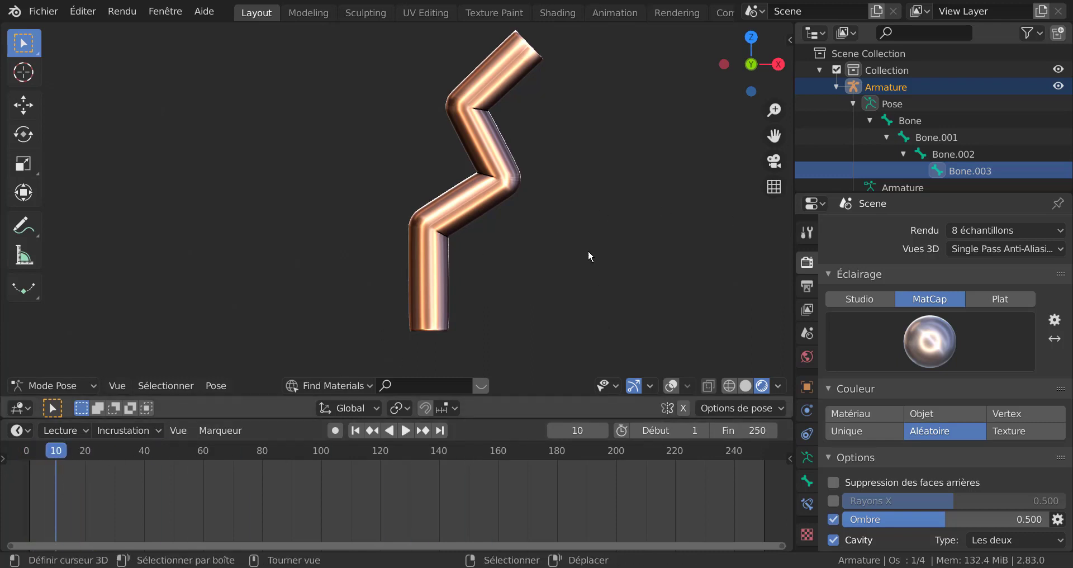
middle_click_drag(606, 201, 550, 208, "shift")
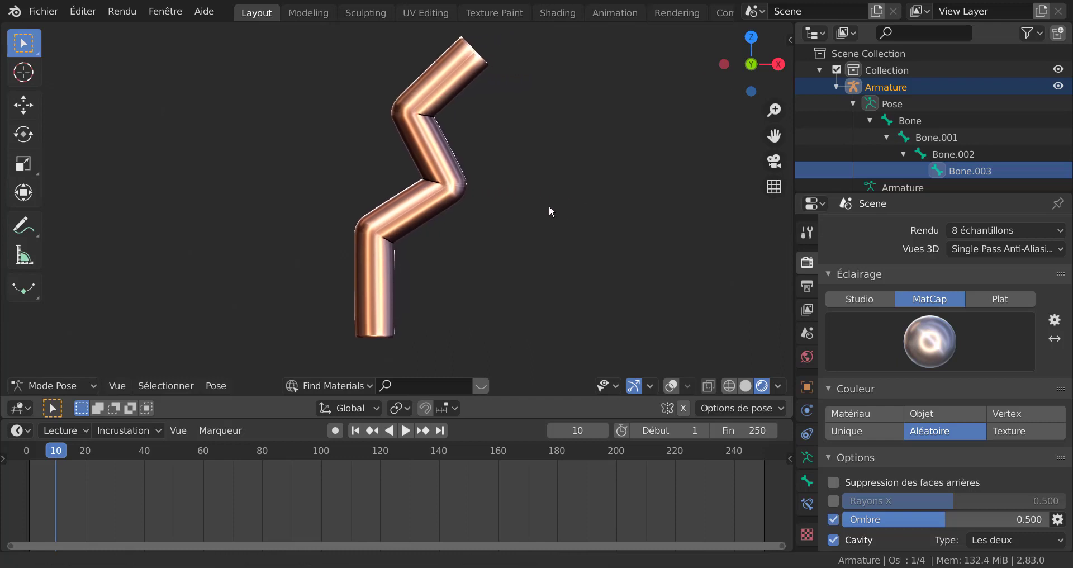
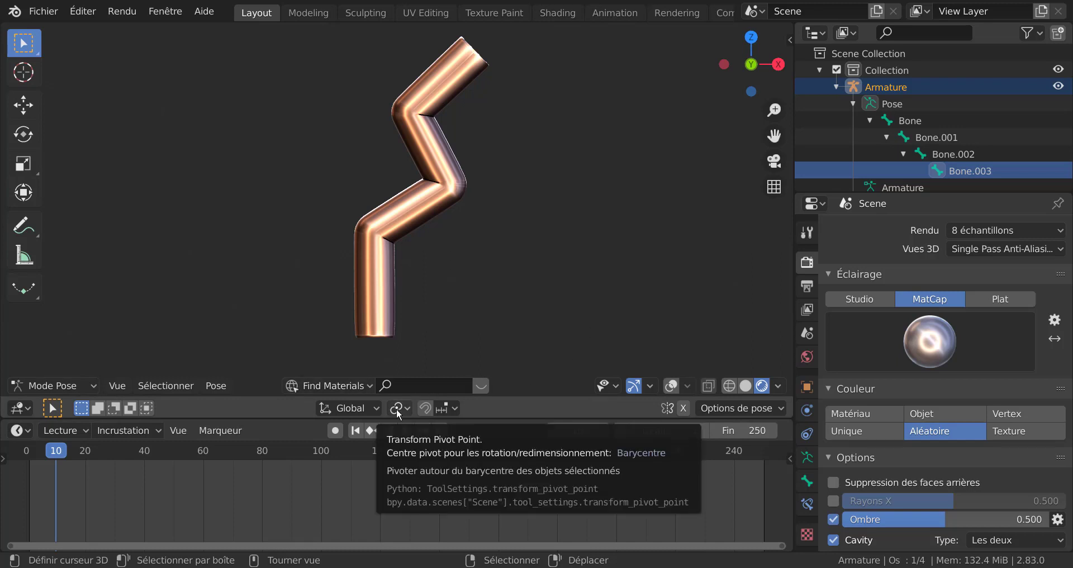
Clear all pose transformations of the selected Bone.003
left_click(216, 386)
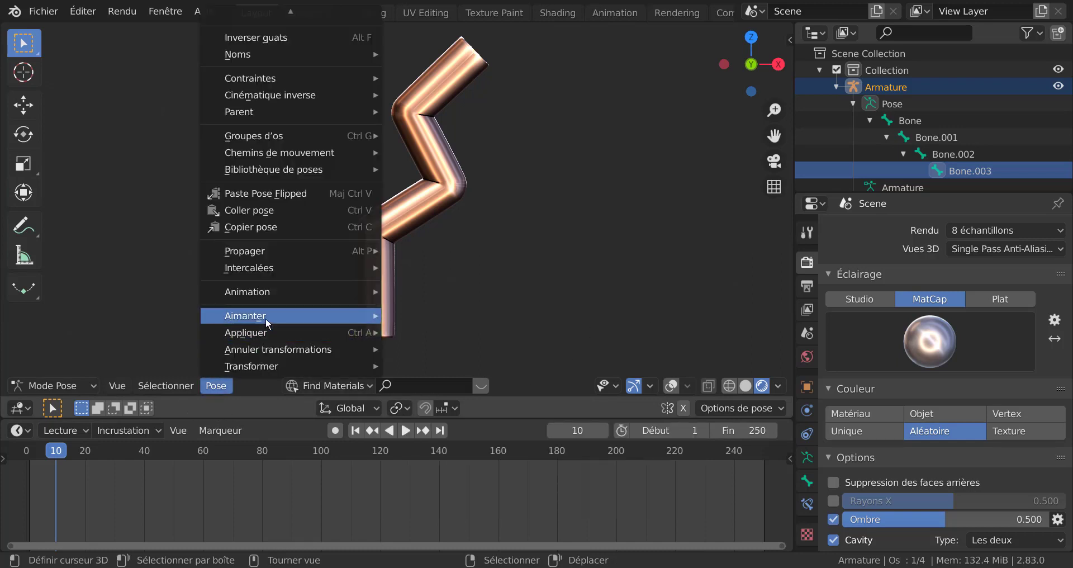
mouse_move(266, 292)
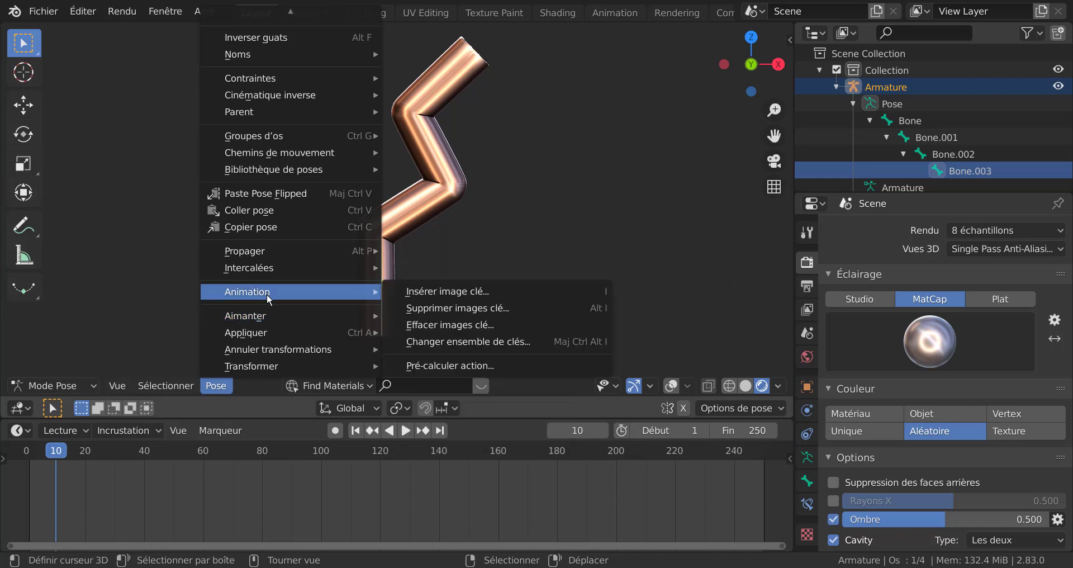
mouse_move(274, 311)
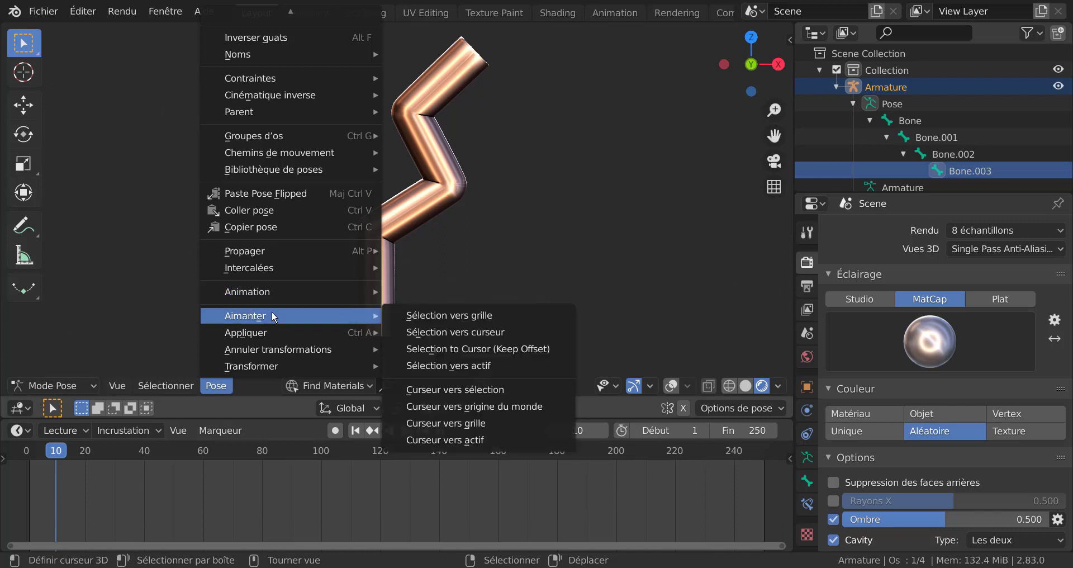
mouse_move(272, 350)
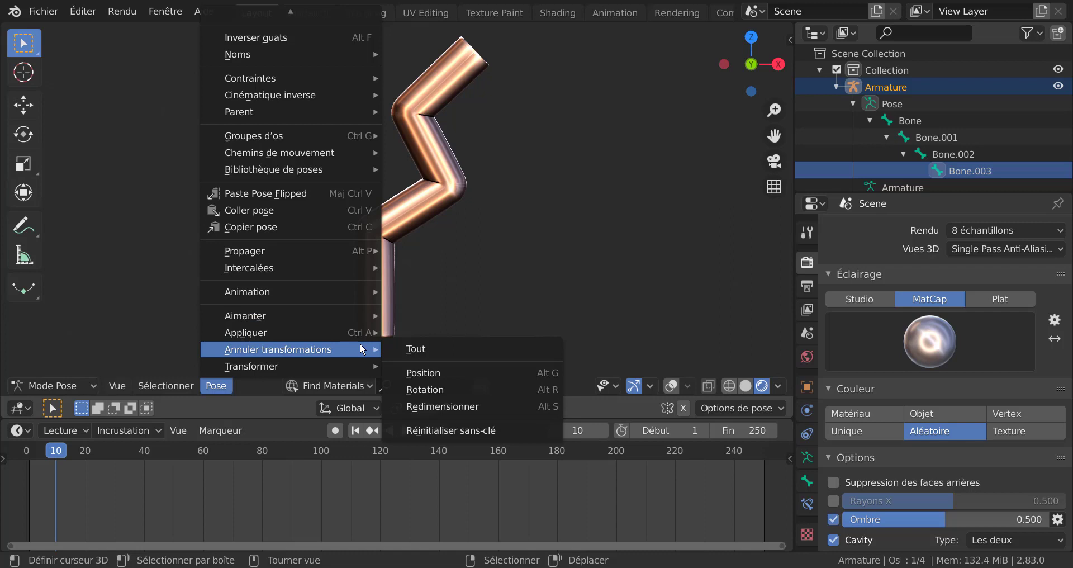
left_click(420, 350)
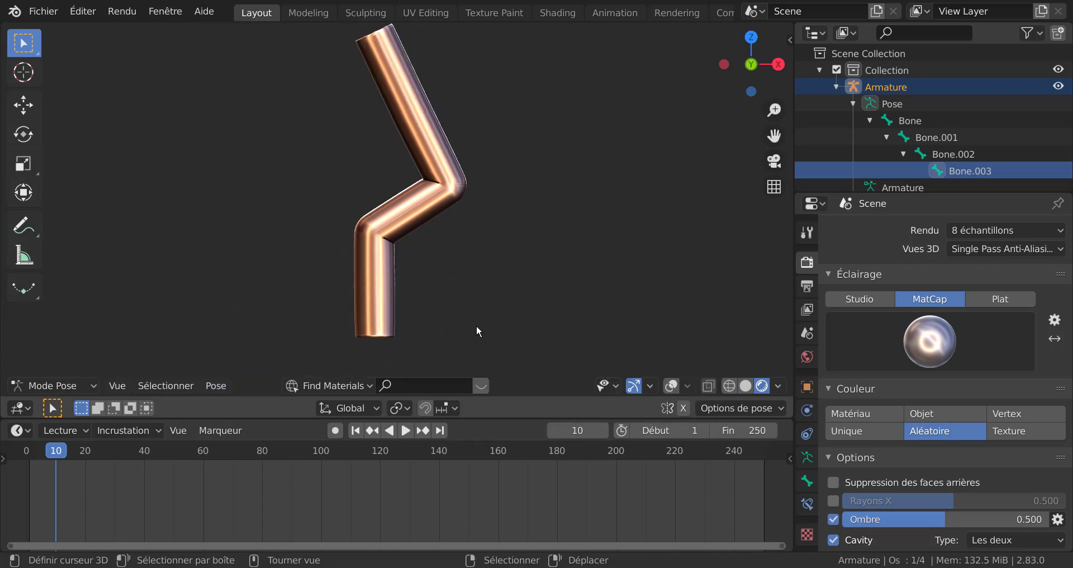
Select all four bones of the armature and clear all their pose transformations
key("a")
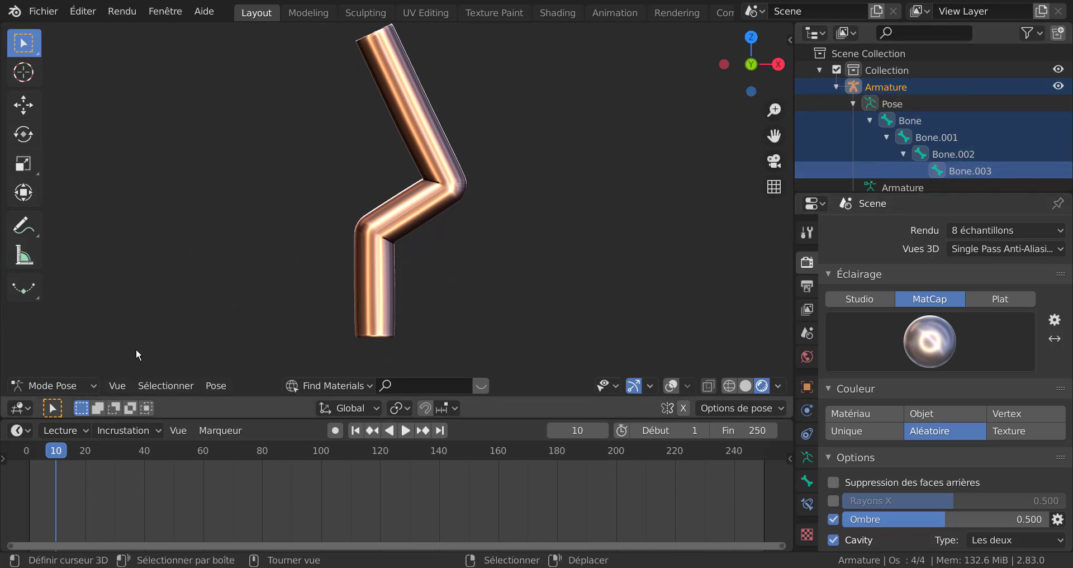
left_click(217, 385)
mouse_move(254, 349)
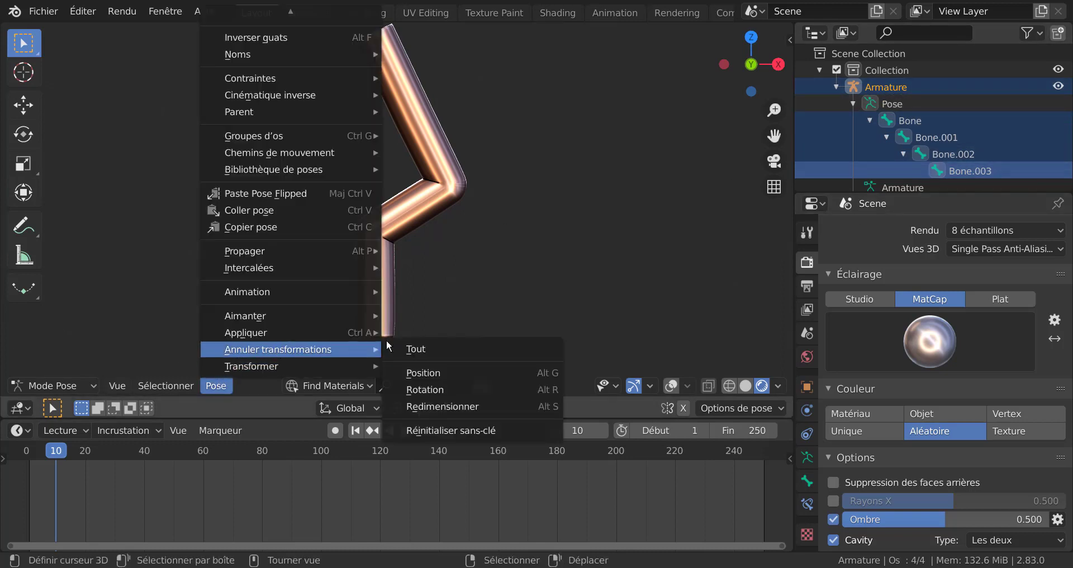
left_click(409, 342)
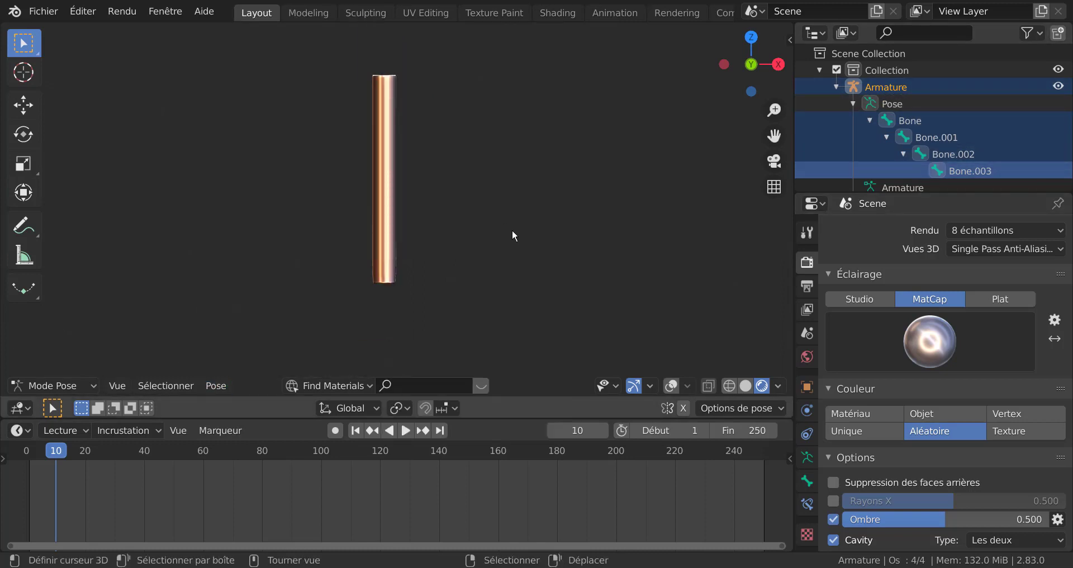
Turn the viewport overlays back on to show the bones and their names inside the cylinder
key("g")
left_click(531, 272)
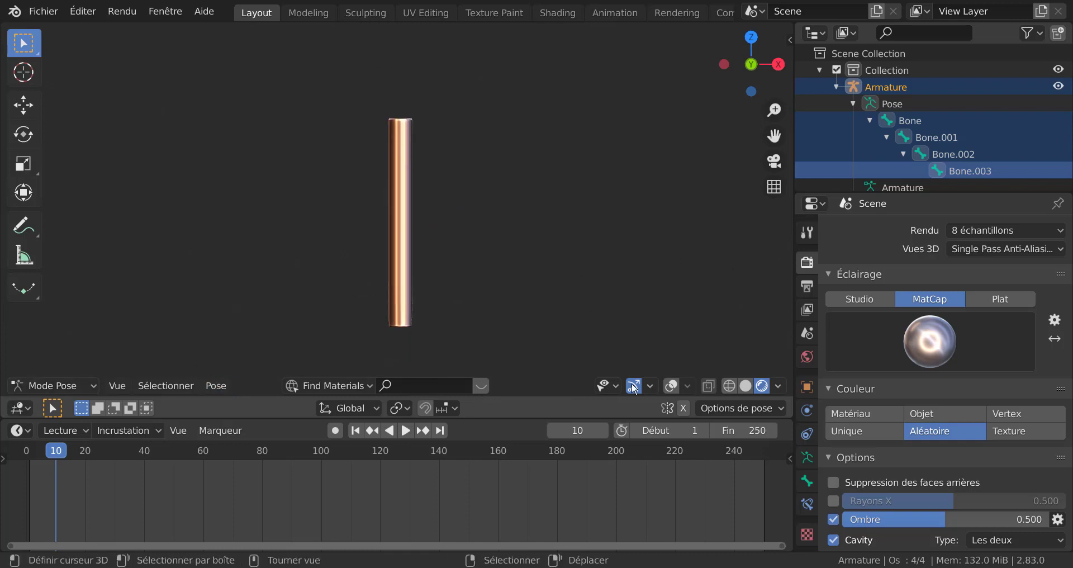
left_click(672, 386)
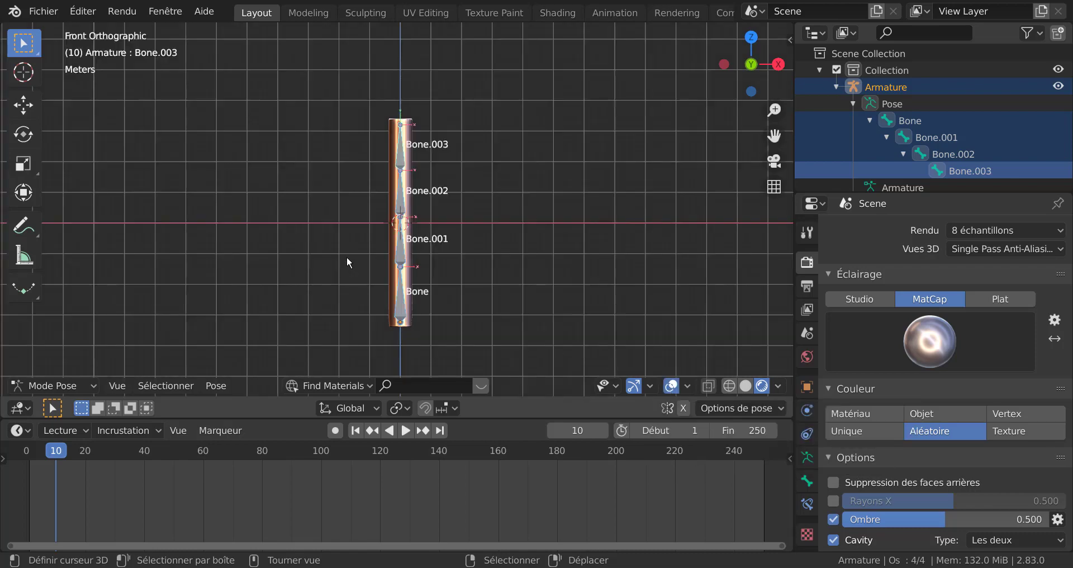
scroll(349, 263, "up", 4)
scroll(590, 245, "down", 4)
scroll(592, 242, "up", 2)
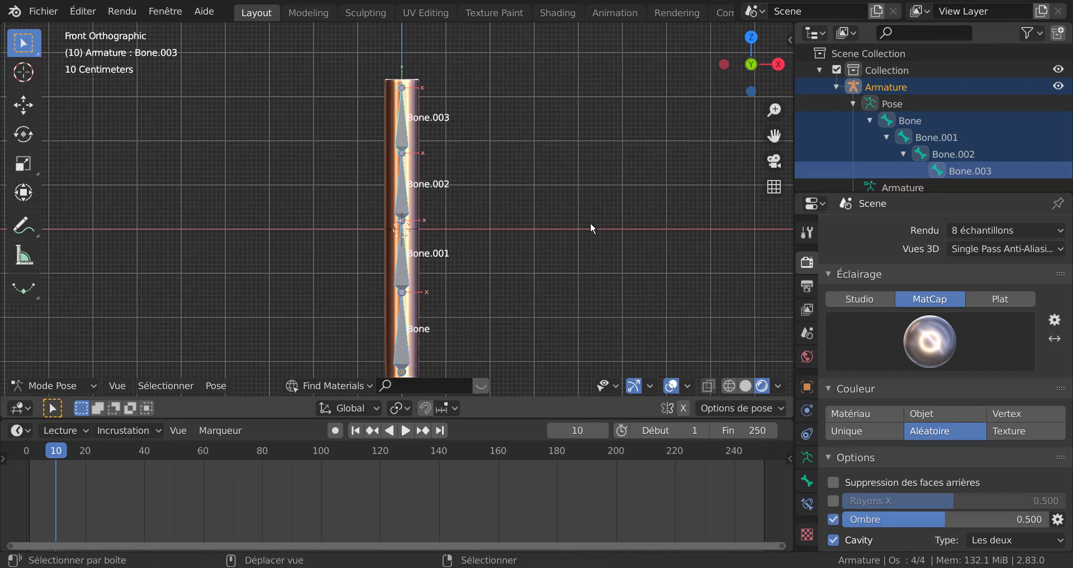
middle_click_drag(590, 223, 586, 185, "shift")
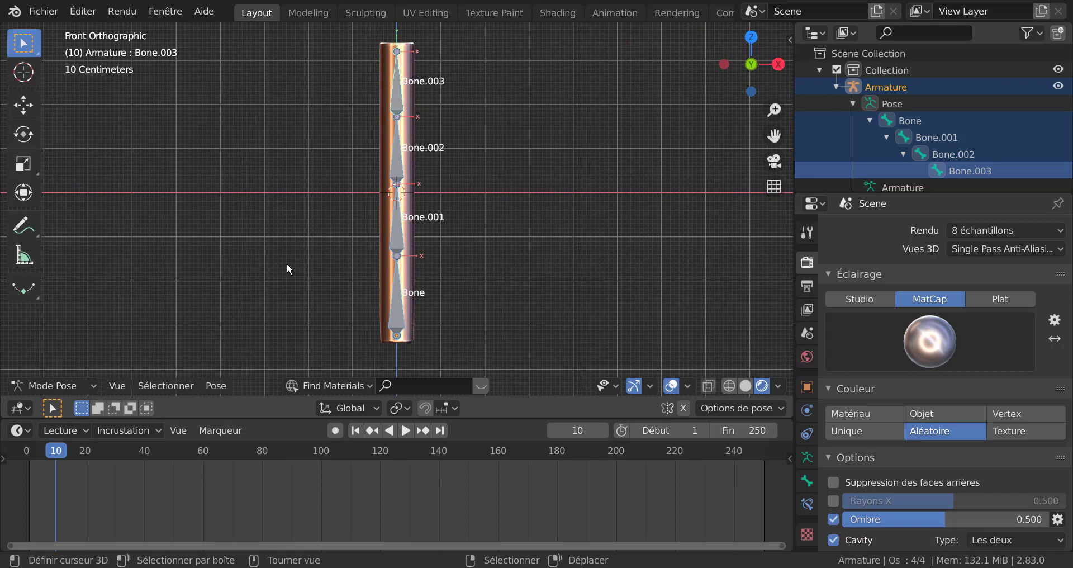
Switch the armature from Pose Mode to Object Mode and add a mesh circle to the scene
scroll(544, 259, "down", 2)
middle_click_drag(541, 246, 518, 254)
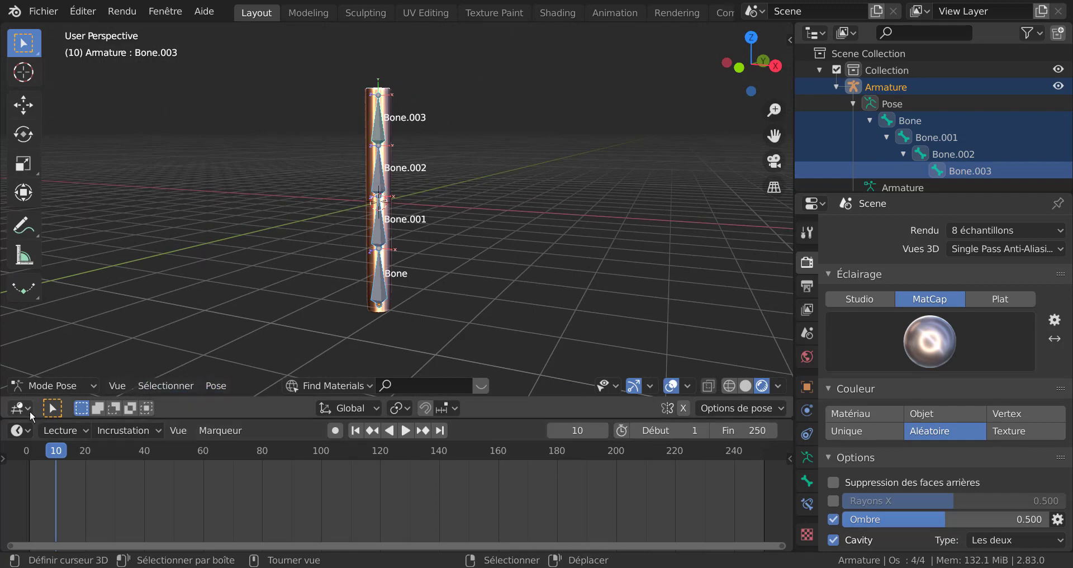
left_click(39, 386)
left_click(38, 370)
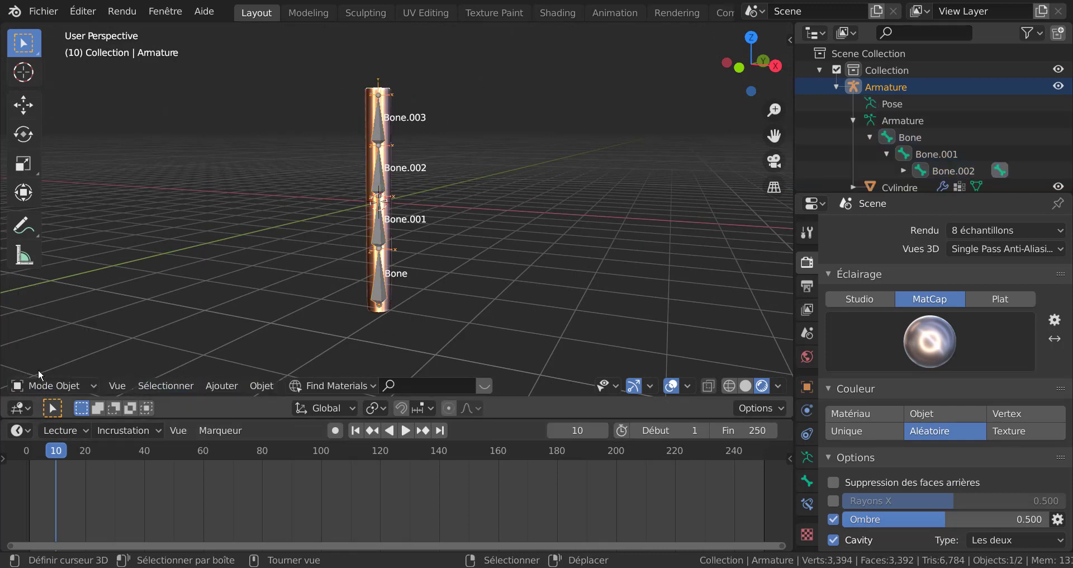
left_click(234, 388)
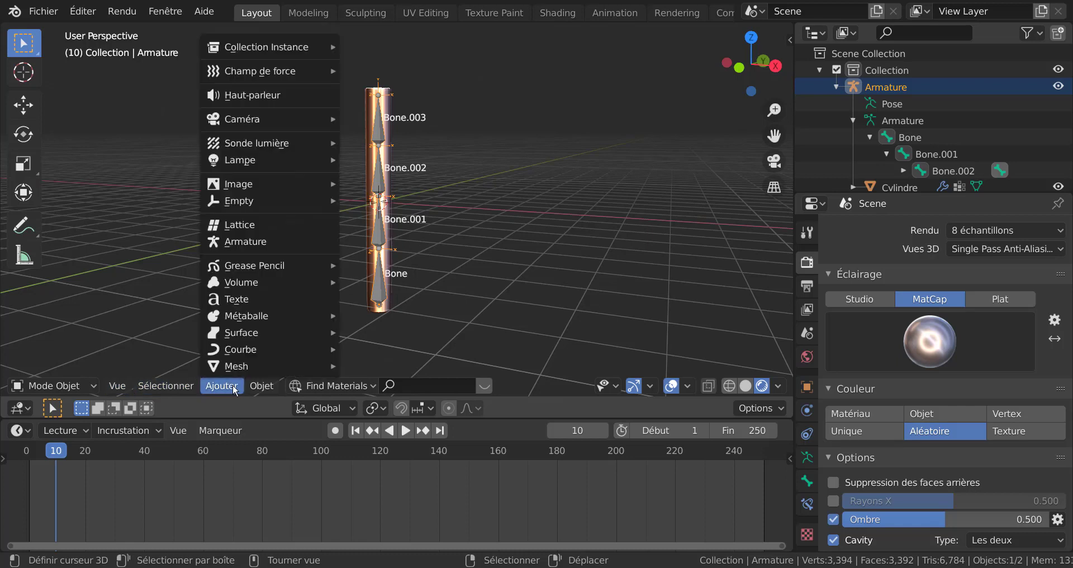
mouse_move(245, 367)
scroll(407, 120, "up", 3)
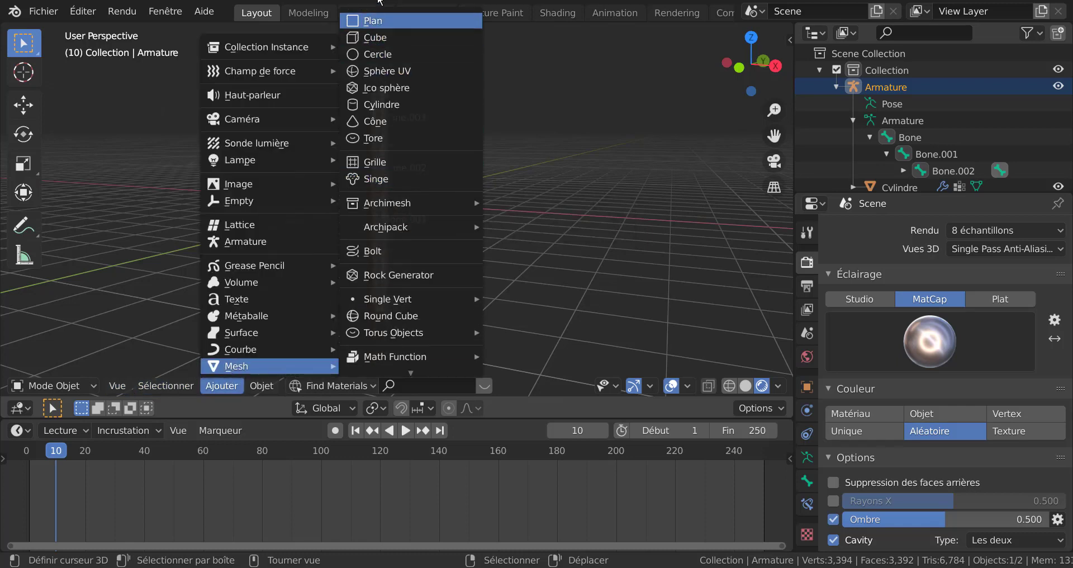
left_click(376, 54)
Move the circle about 7.2 m along the Y axis away from the cylinder and scale it up about 2.2 times
middle_click_drag(471, 246, 410, 266)
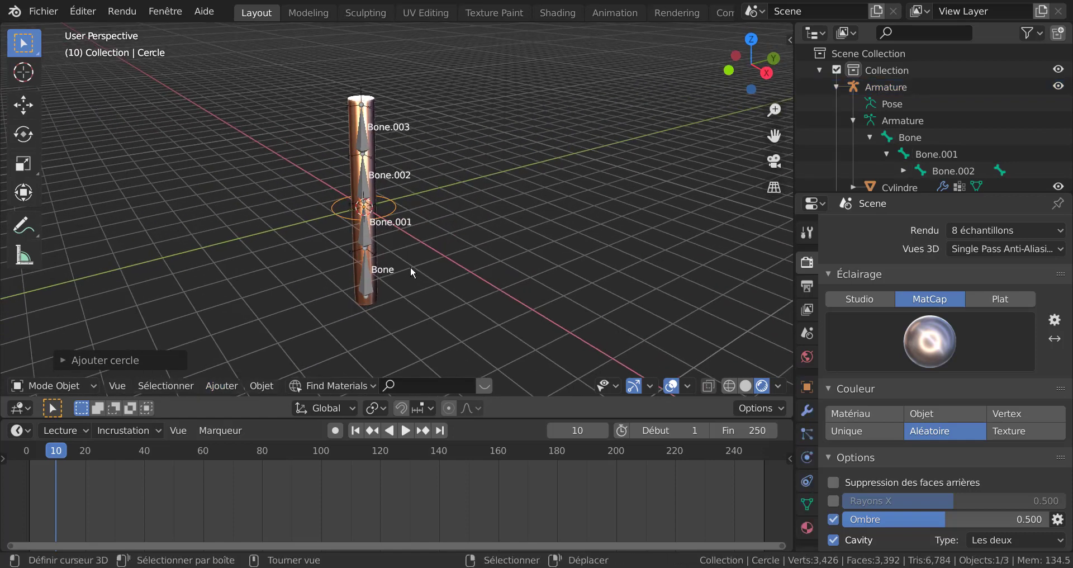
key("g")
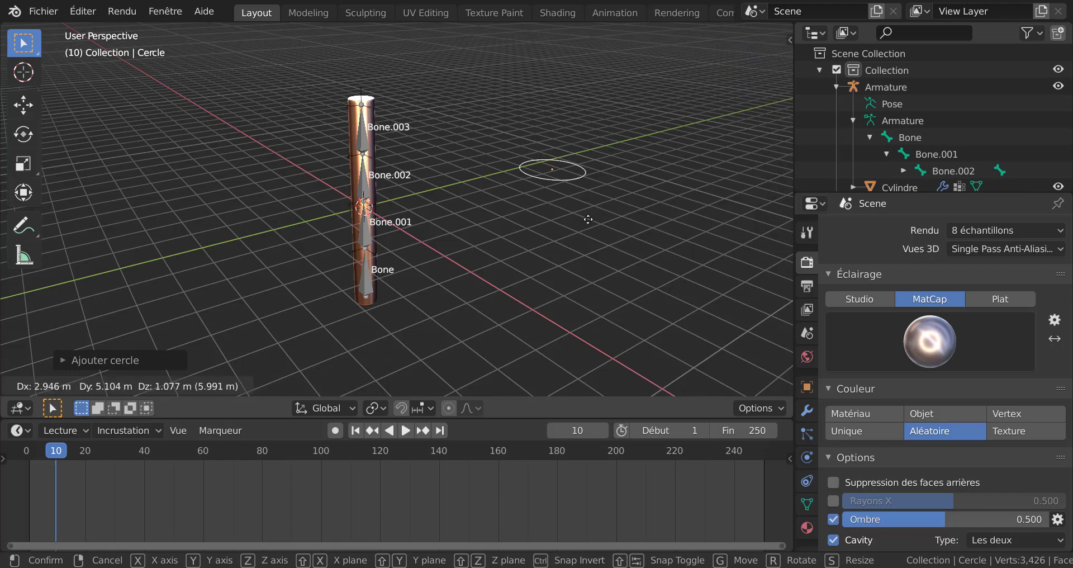
key("y")
left_click(592, 229)
middle_click_drag(593, 231, 561, 233)
key("s")
left_click(631, 276)
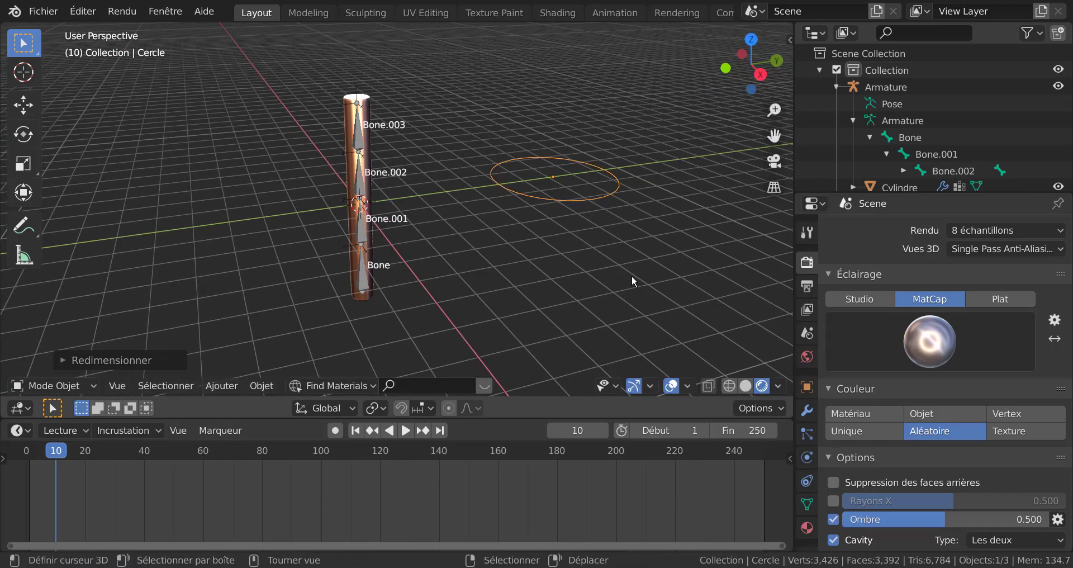
Enable the axis display for the circle in its object viewport display settings
middle_click_drag(534, 299, 508, 313, "shift")
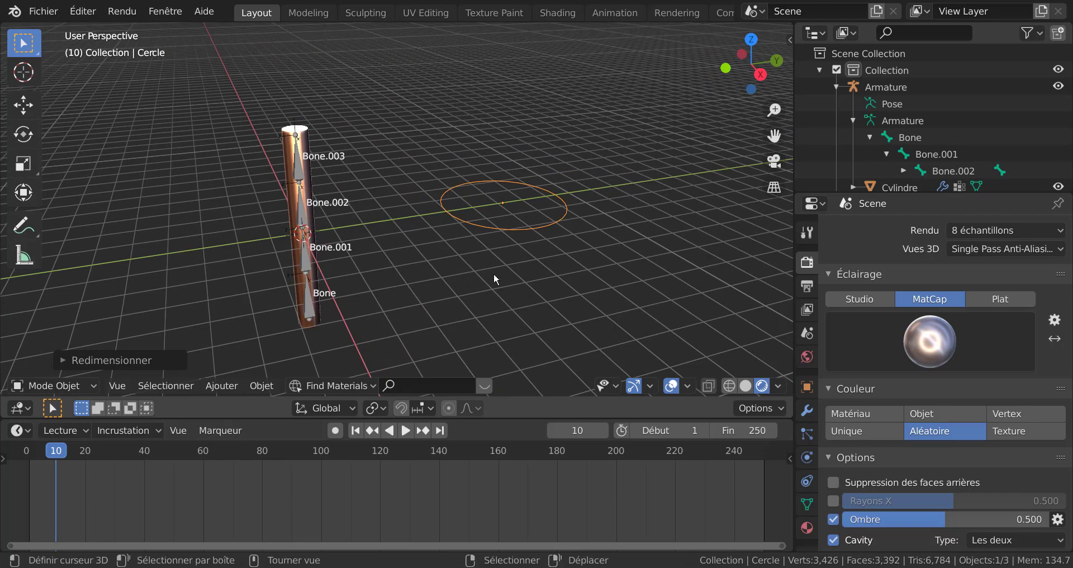
middle_click_drag(371, 290, 408, 283)
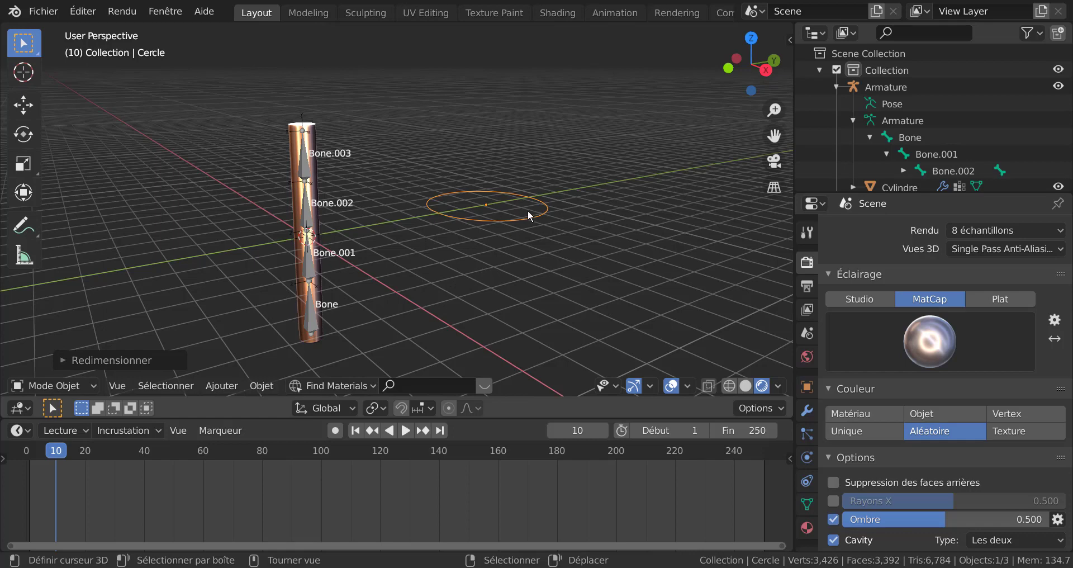
mouse_move(557, 267)
middle_mouse_down()
mouse_move(564, 234)
mouse_move(552, 252)
middle_mouse_up()
scroll(513, 267, "up", 1)
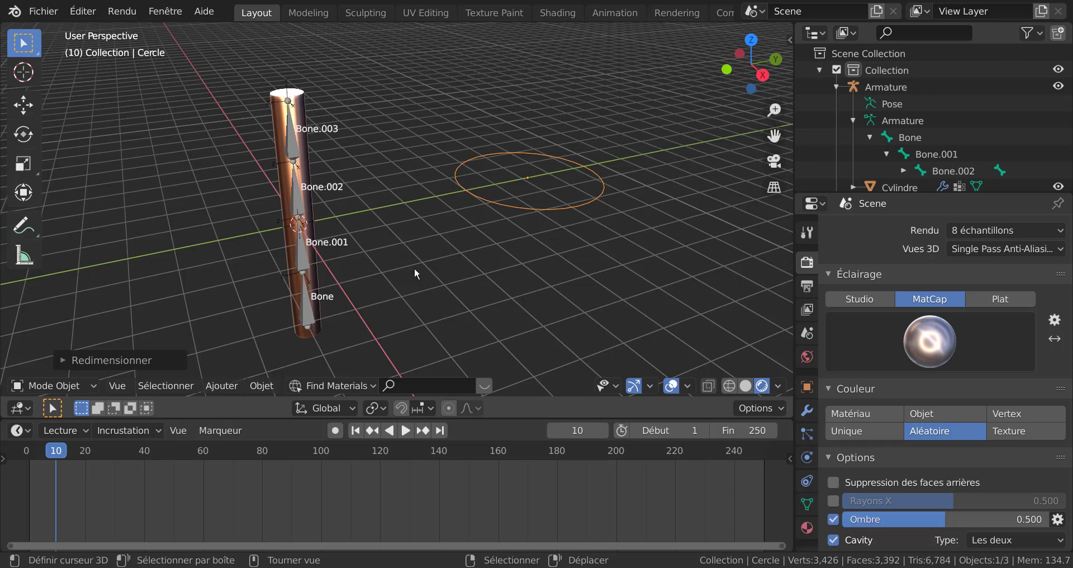
middle_click_drag(414, 267, 405, 274)
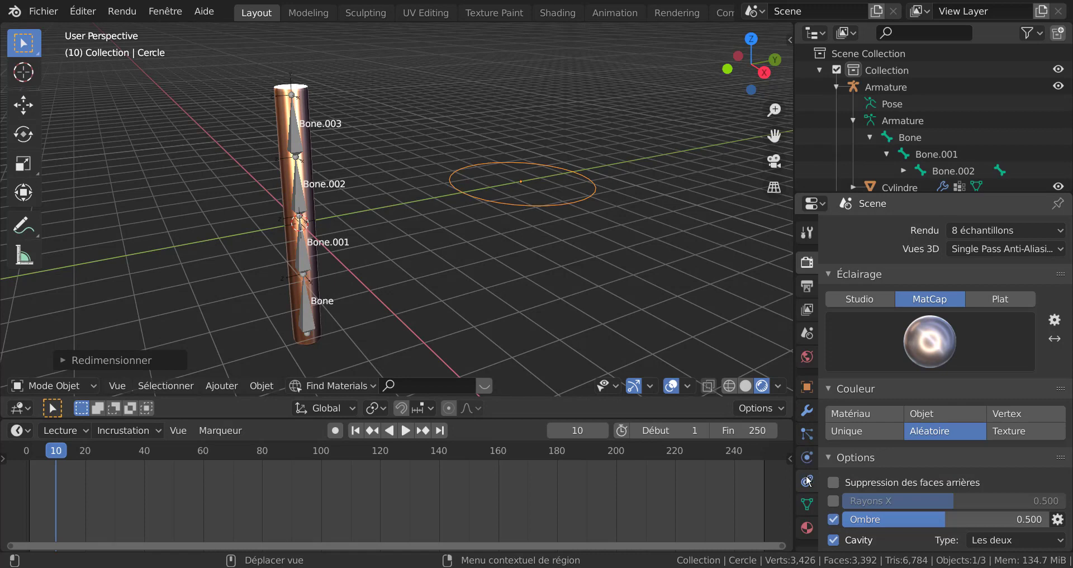
left_click(808, 388)
scroll(832, 399, "down", 5)
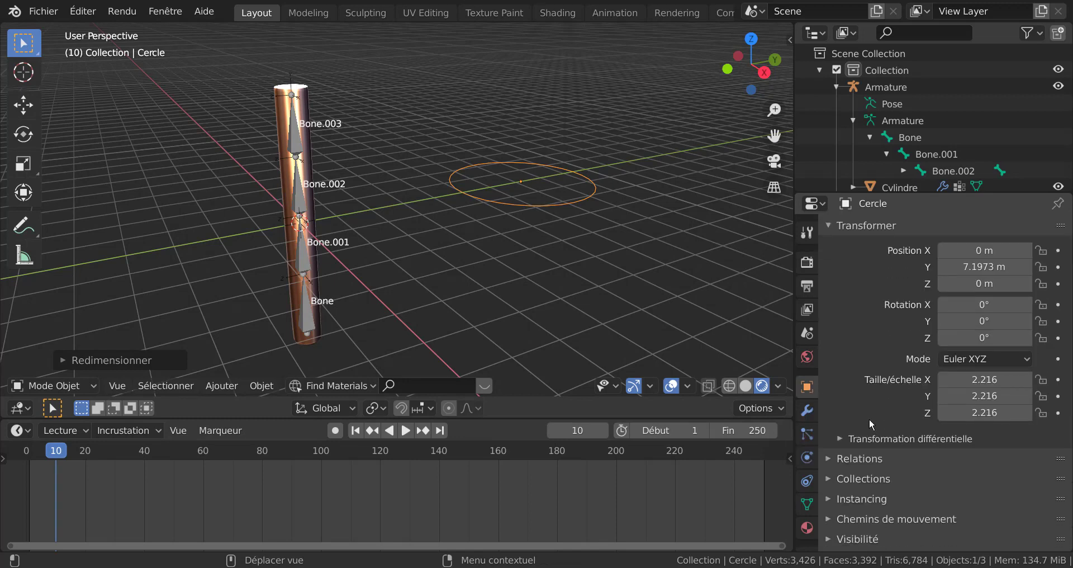
scroll(870, 421, "down", 2)
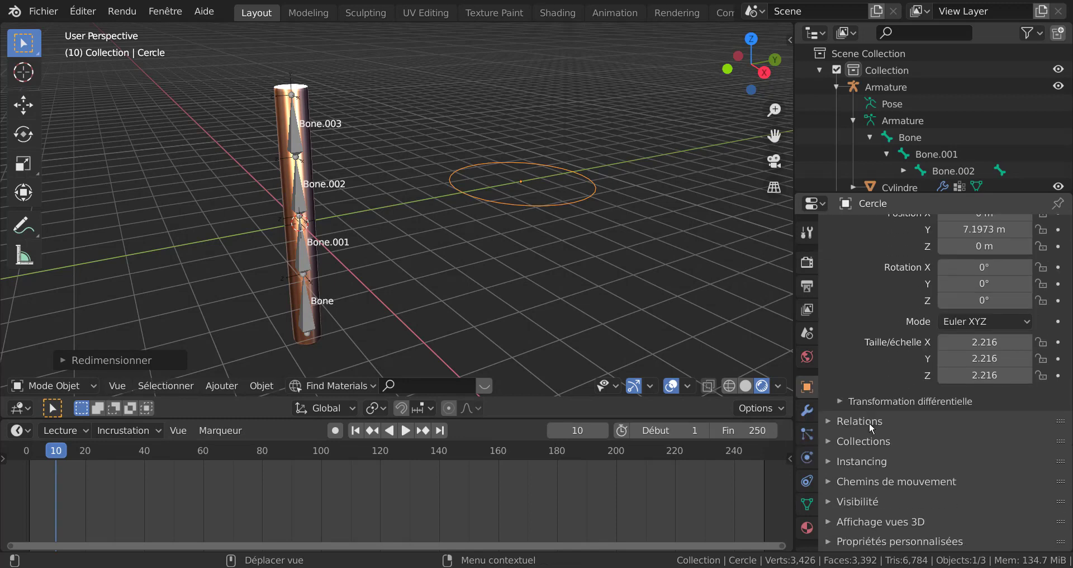
left_click(860, 521)
scroll(873, 472, "down", 6)
scroll(874, 473, "down", 1)
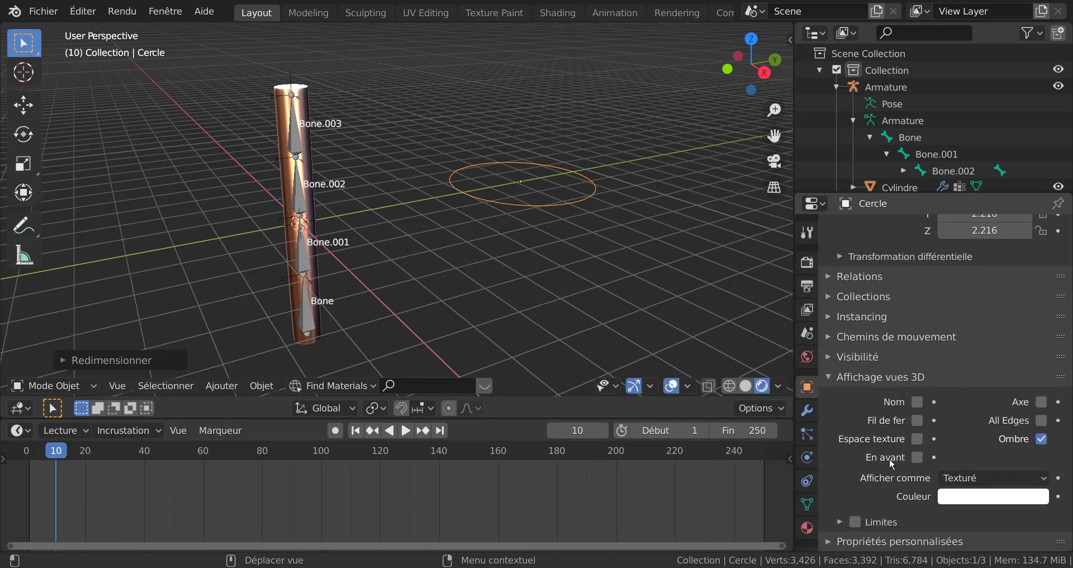
left_click(1041, 402)
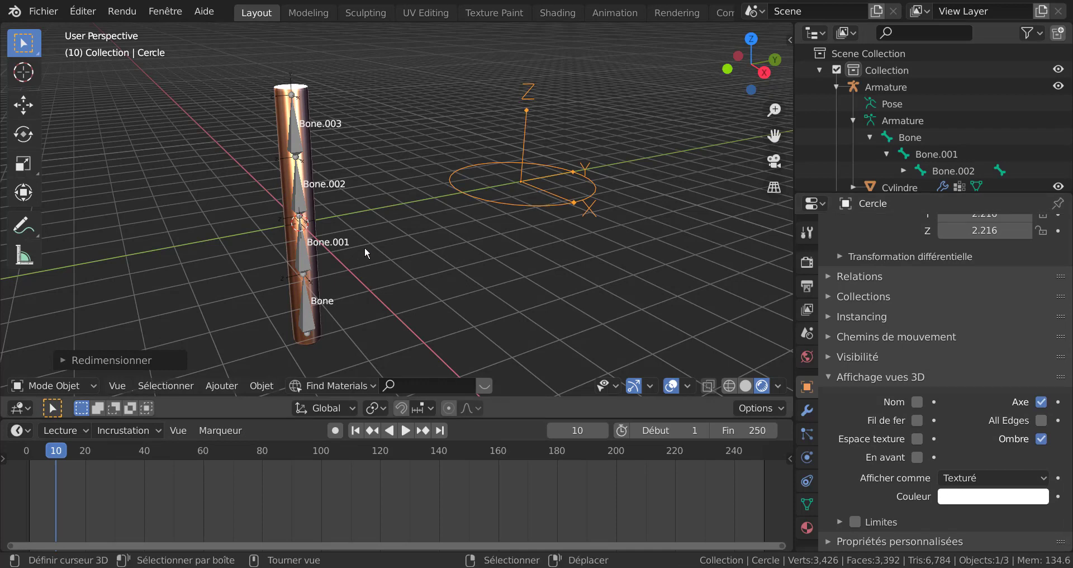
Compare the orientation of the circle's local axes with the axes at the bone joints
scroll(567, 197, "up", 1)
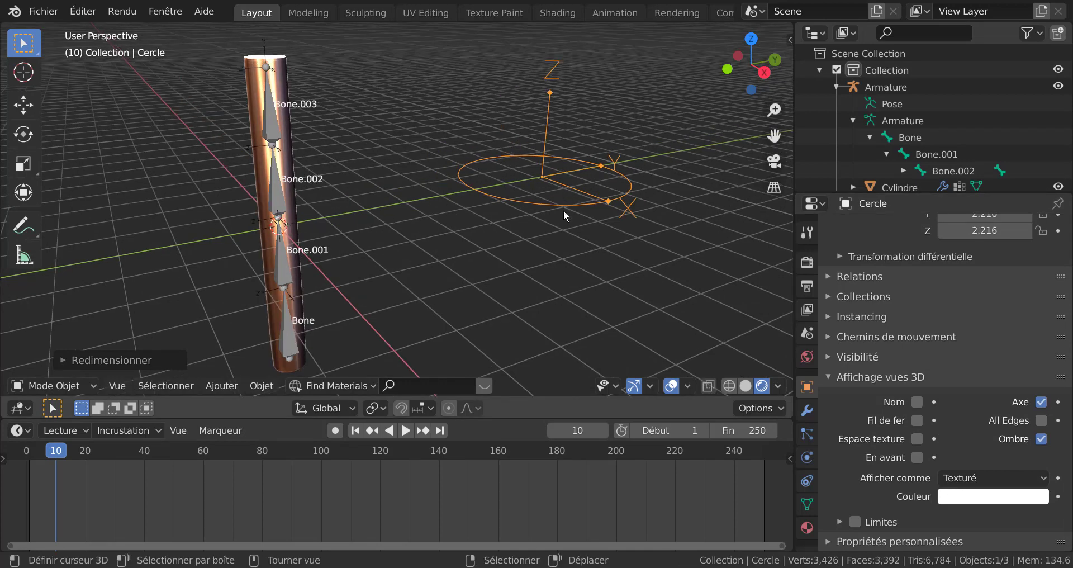
scroll(275, 253, "up", 2)
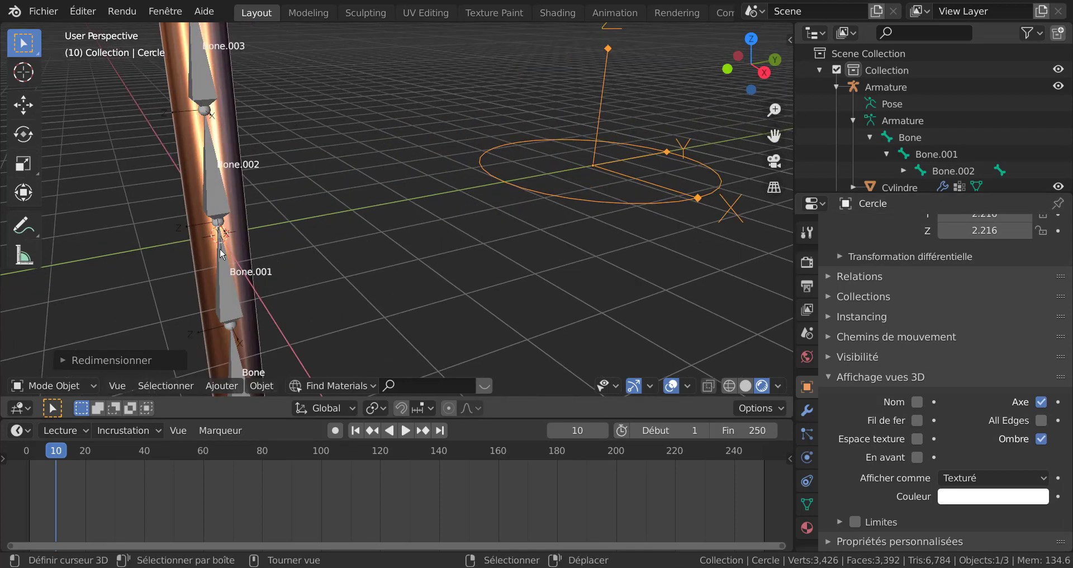
scroll(455, 195, "down", 2)
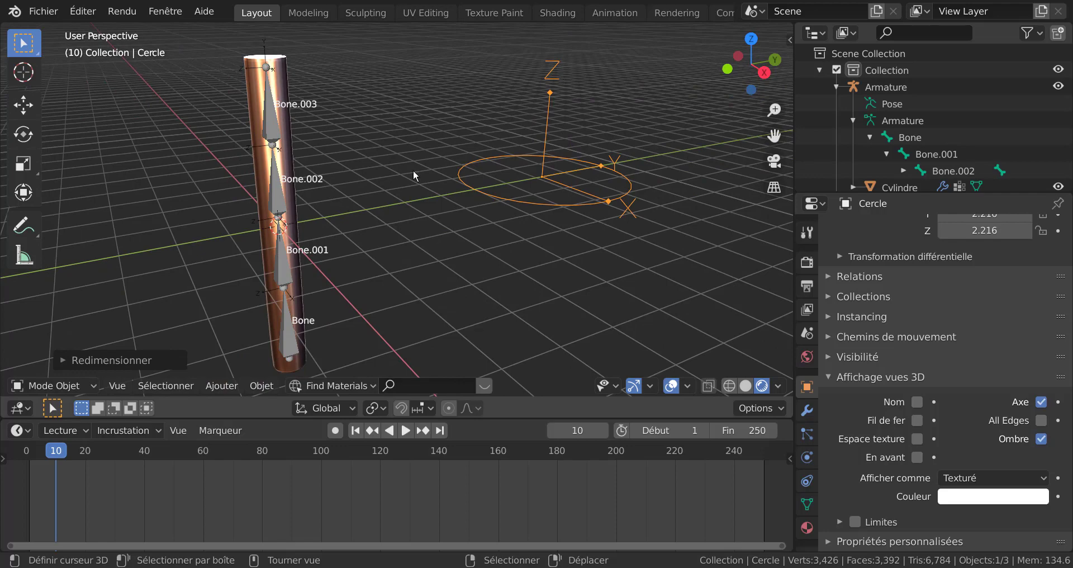
middle_click_drag(414, 207, 389, 223)
scroll(411, 210, "up", 1)
scroll(383, 235, "up", 4)
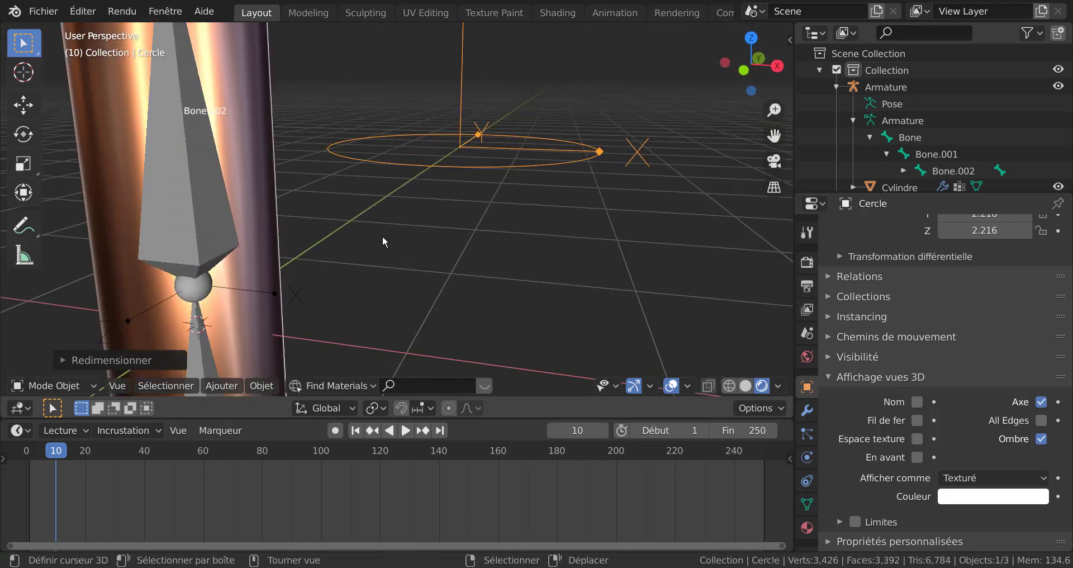
middle_click_drag(307, 238, 319, 235)
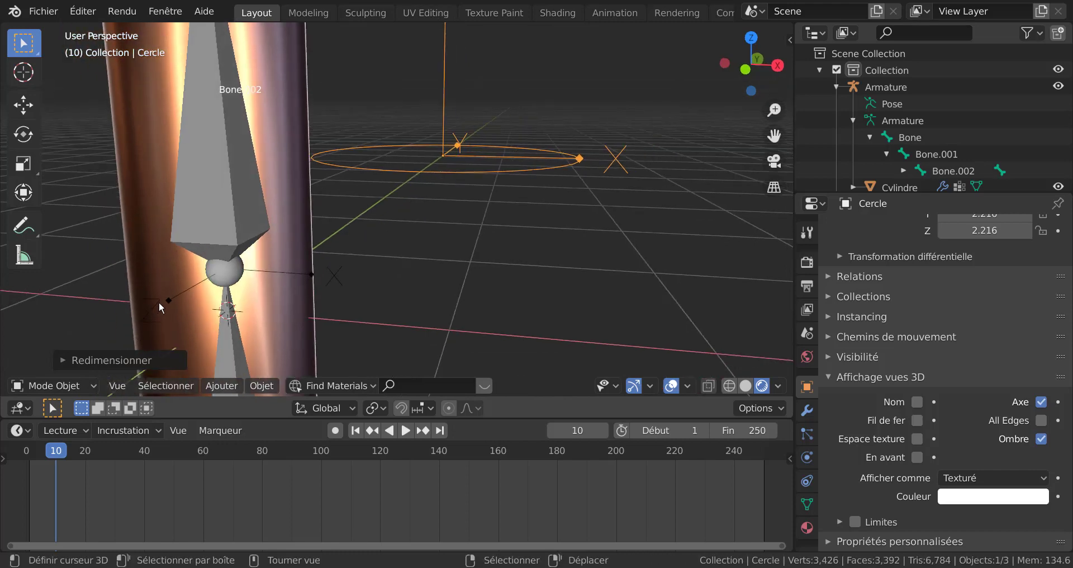
scroll(615, 246, "down", 2)
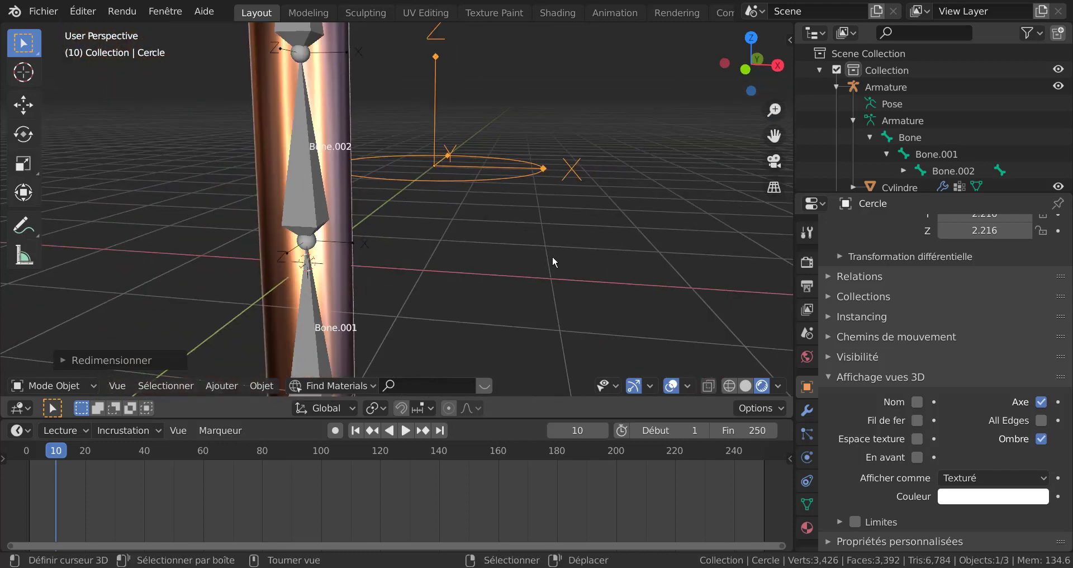
middle_click_drag(551, 256, 478, 191)
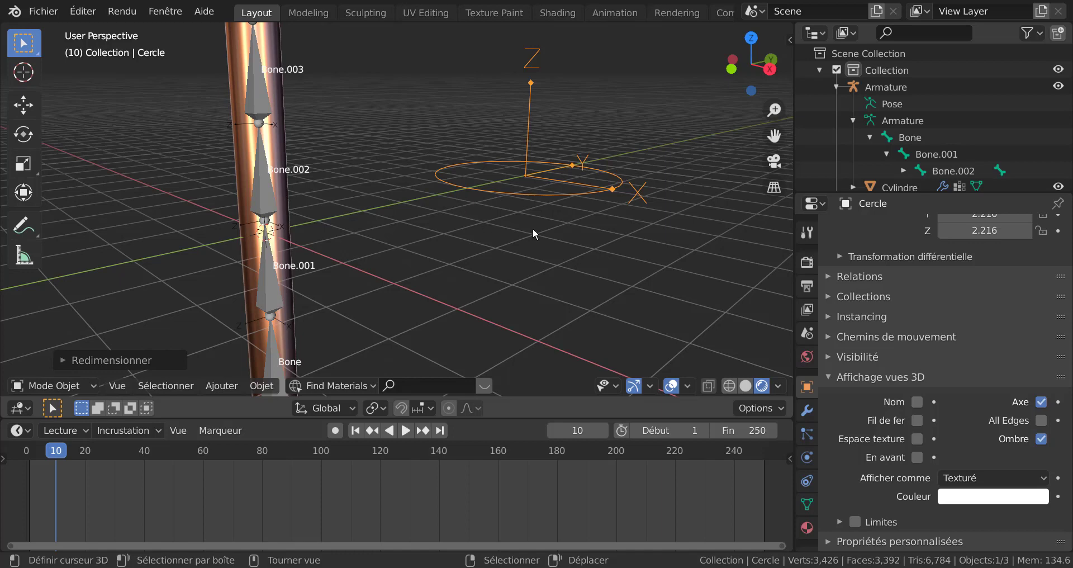
middle_click_drag(594, 270, 470, 247, "shift")
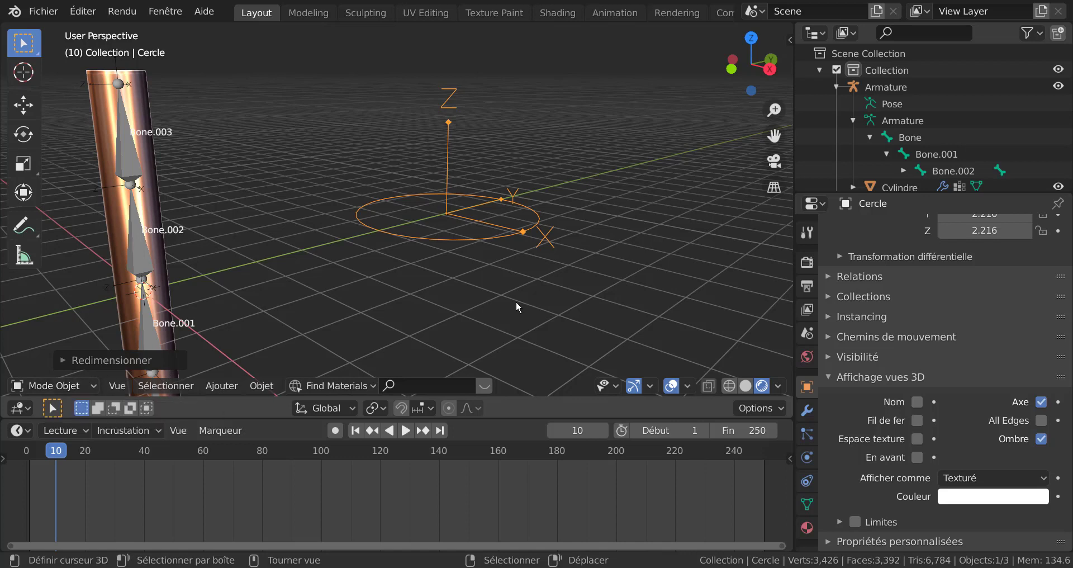
Rotate the circle 90° about the global X axis and enter Edit Mode on it
key("r")
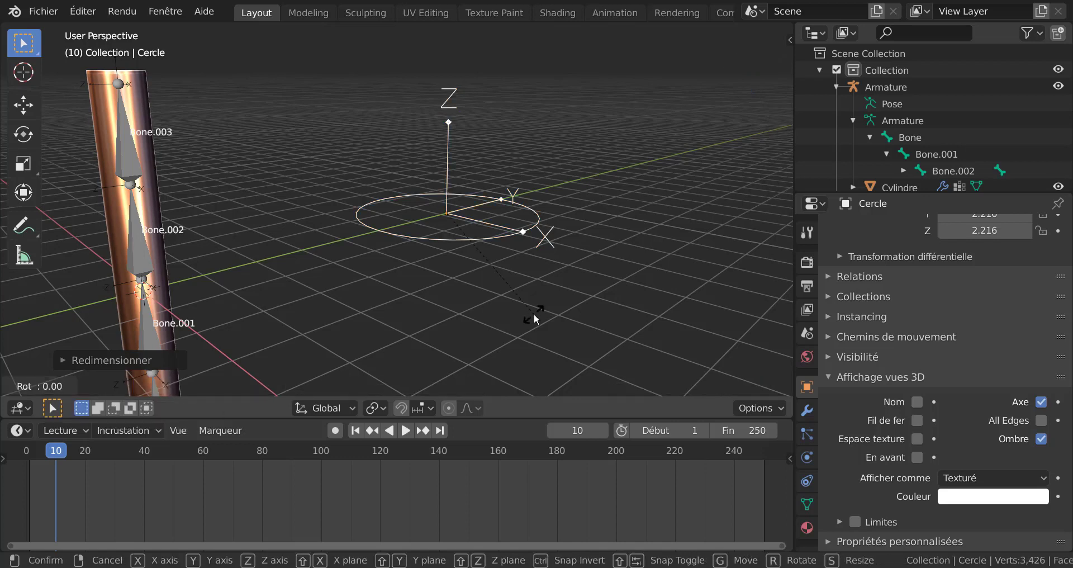
type("x")
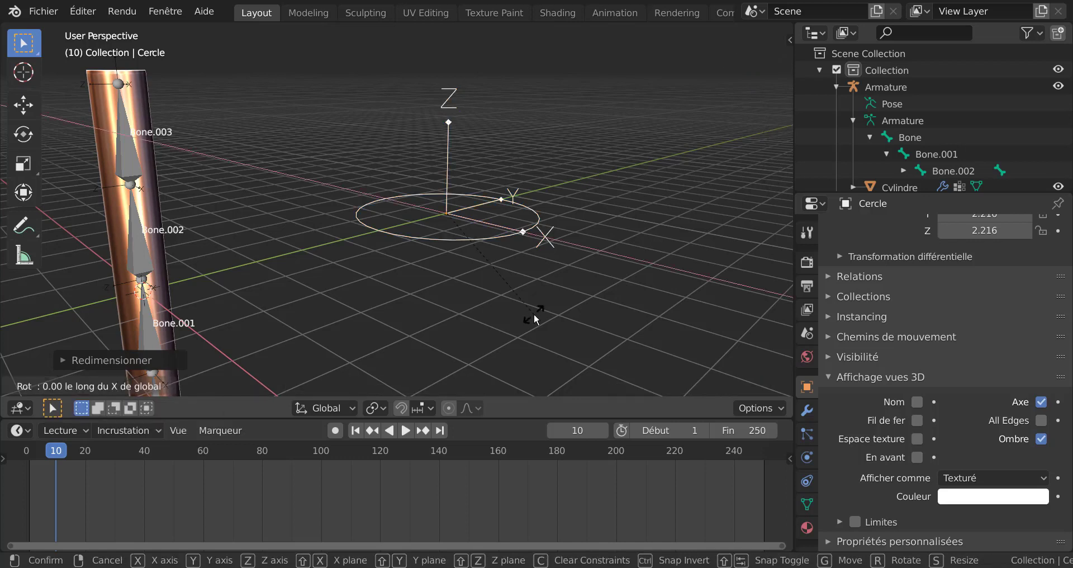
type("90")
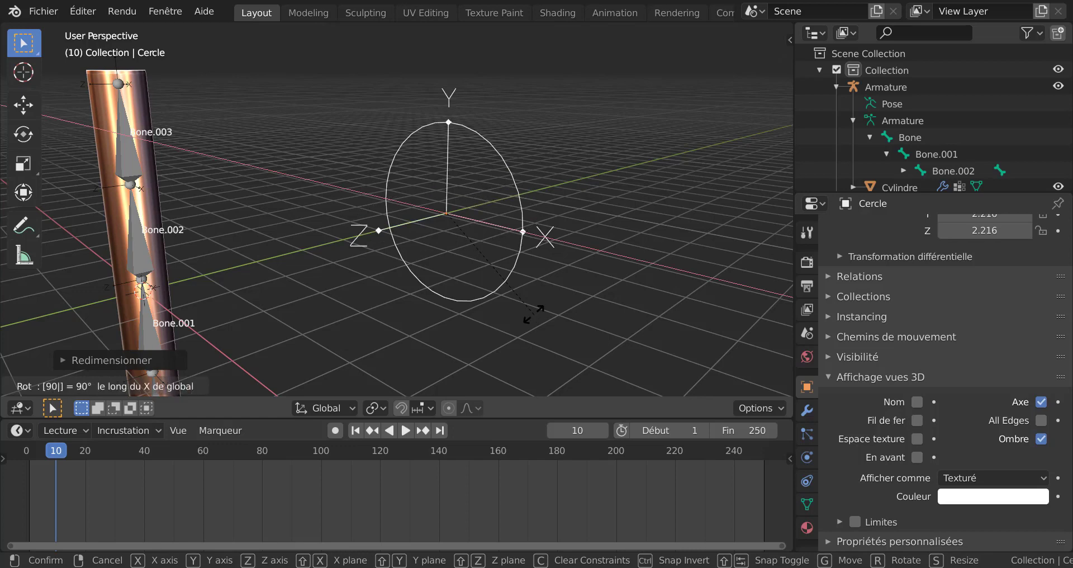
key("Return")
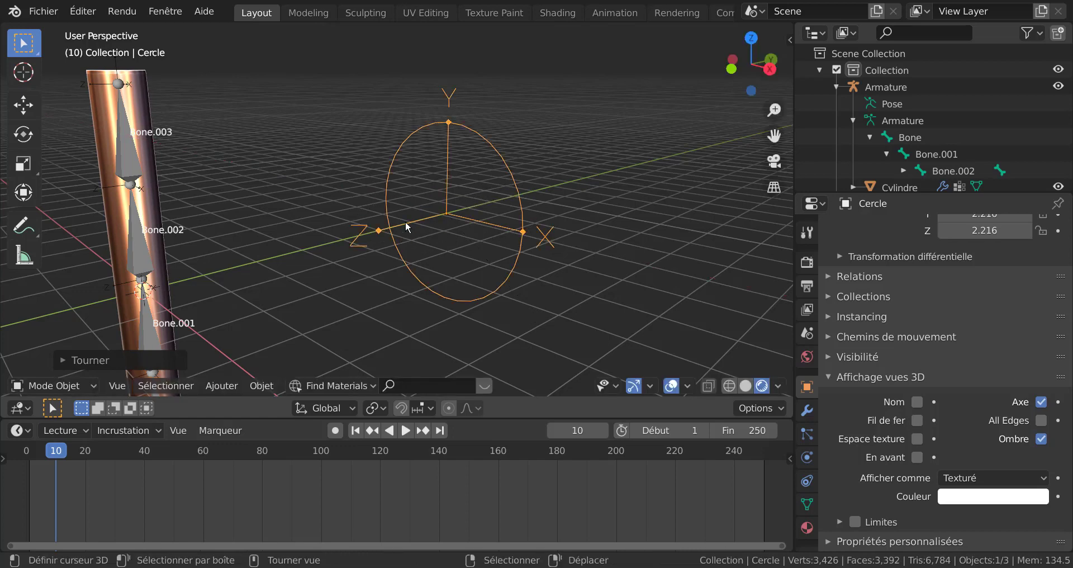
key("Tab")
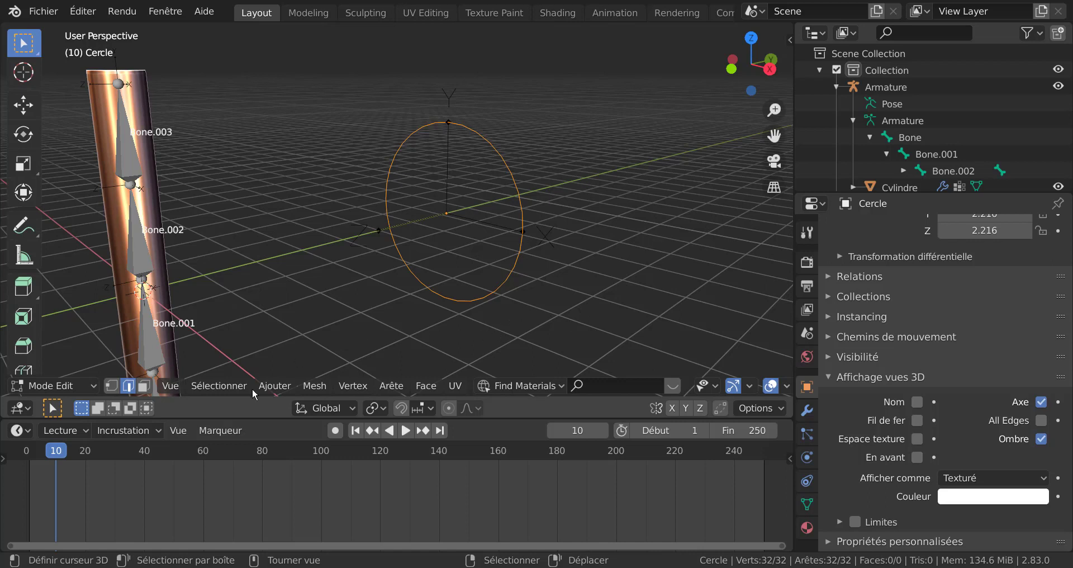
Rotate all of the circle's vertices 90° about the global X axis in Edit Mode and return to Object Mode
left_click(112, 386)
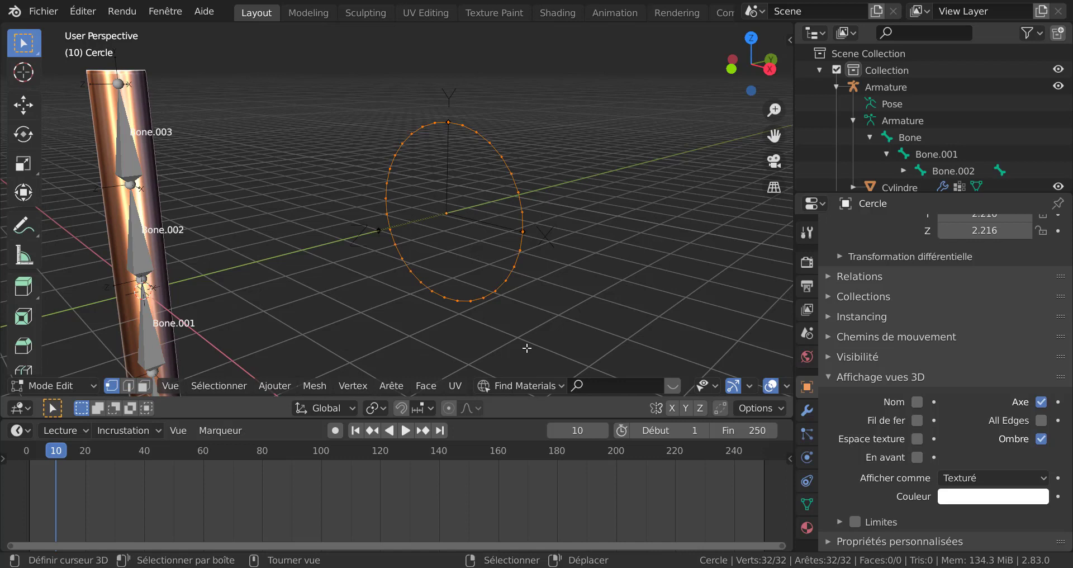
key("r")
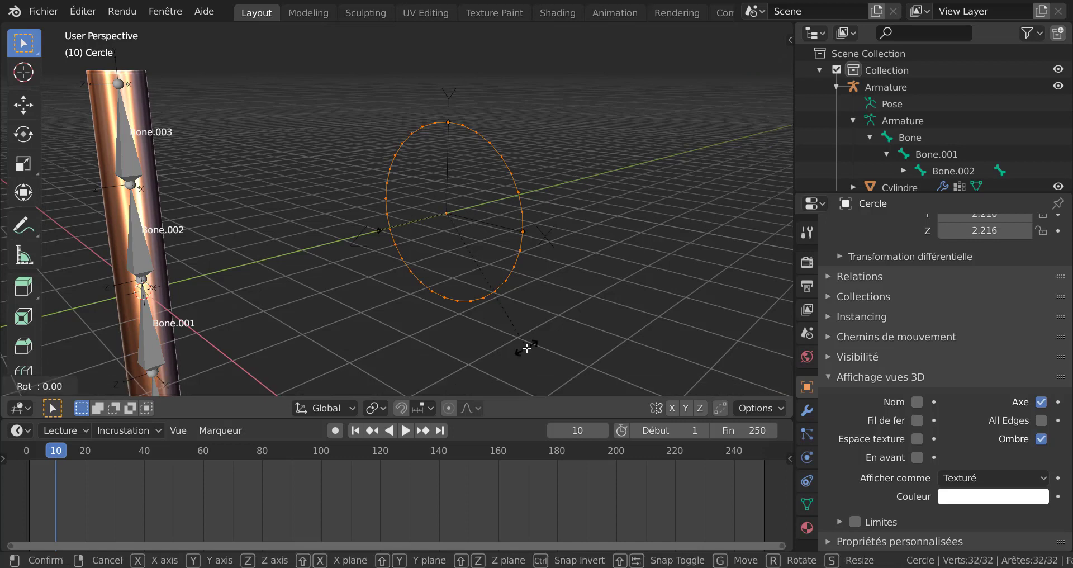
key("x")
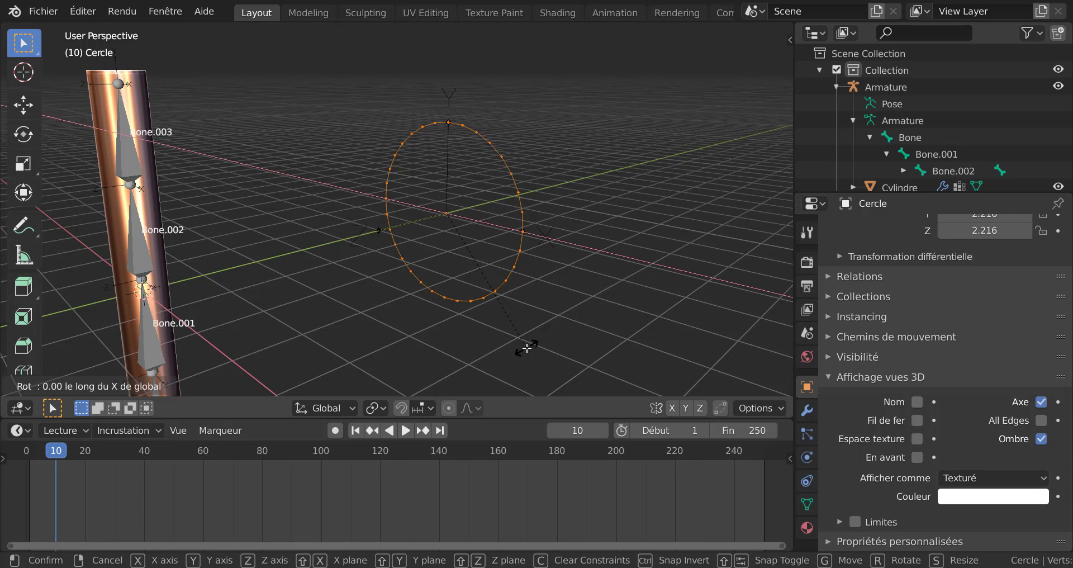
type("90")
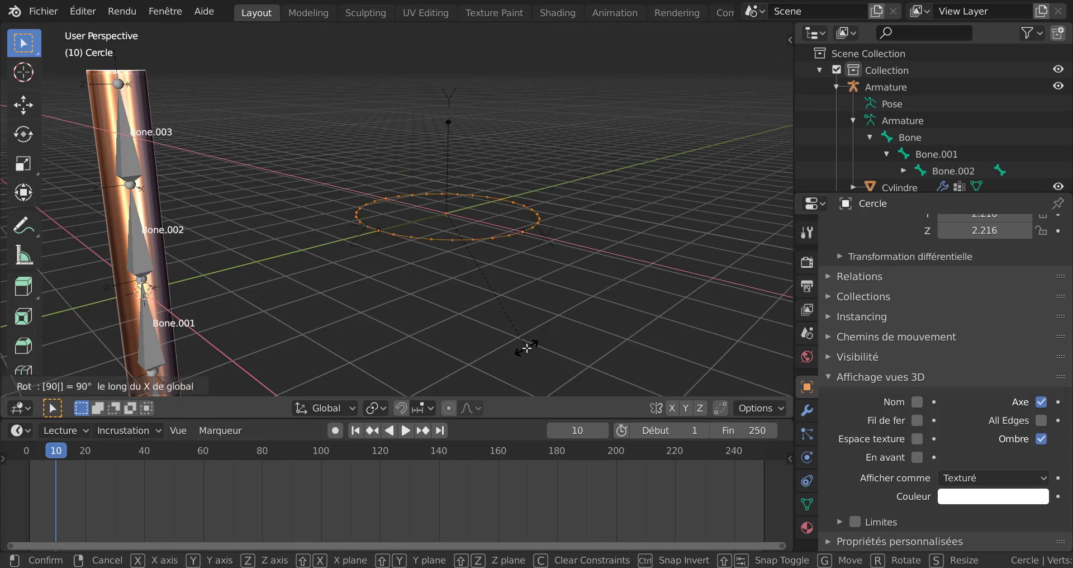
key("Return")
key("Tab")
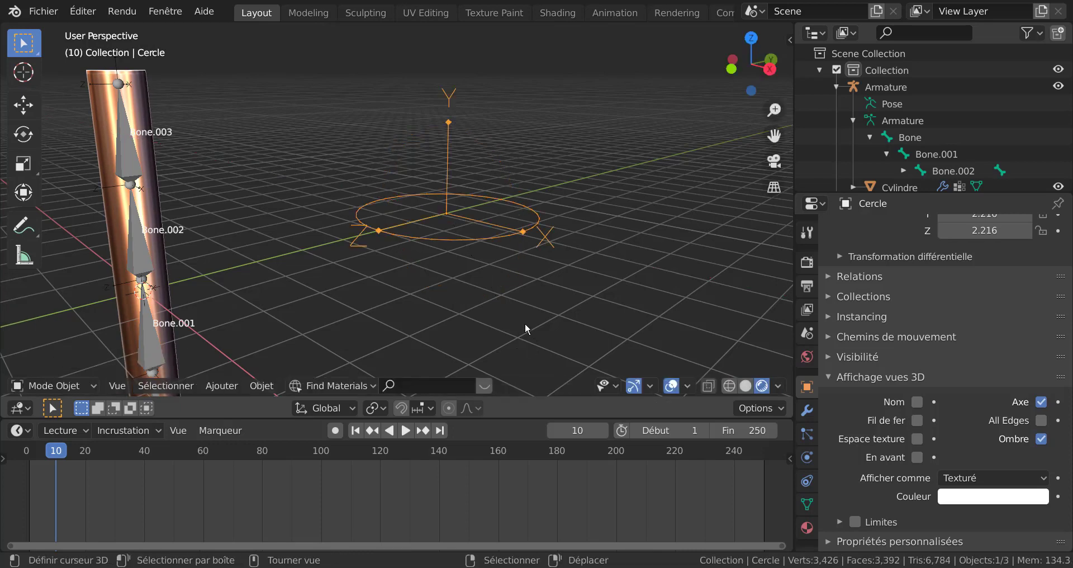
scroll(522, 327, "down", 3)
scroll(478, 285, "up", 2)
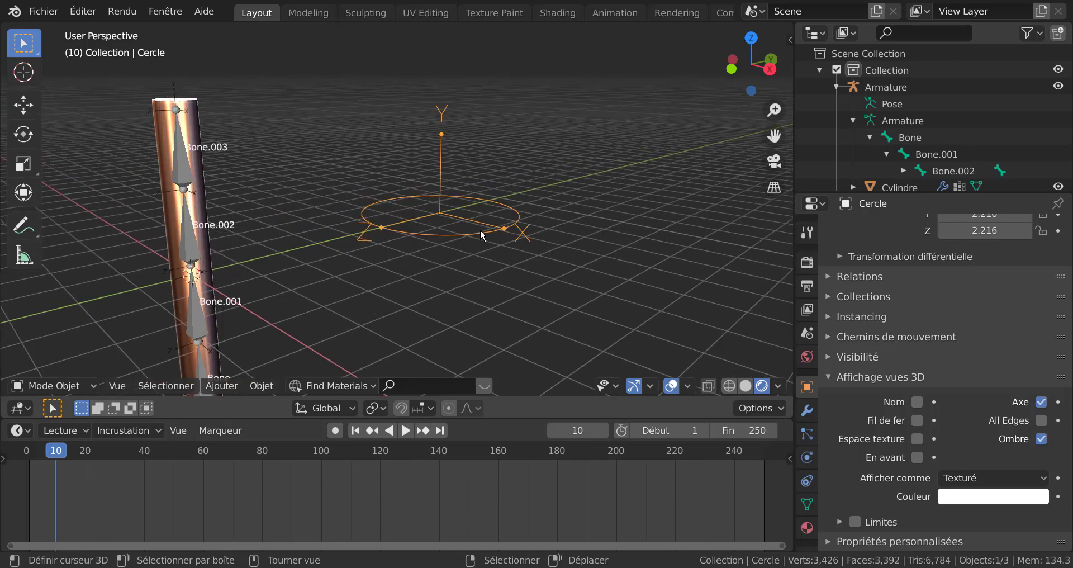
key("g")
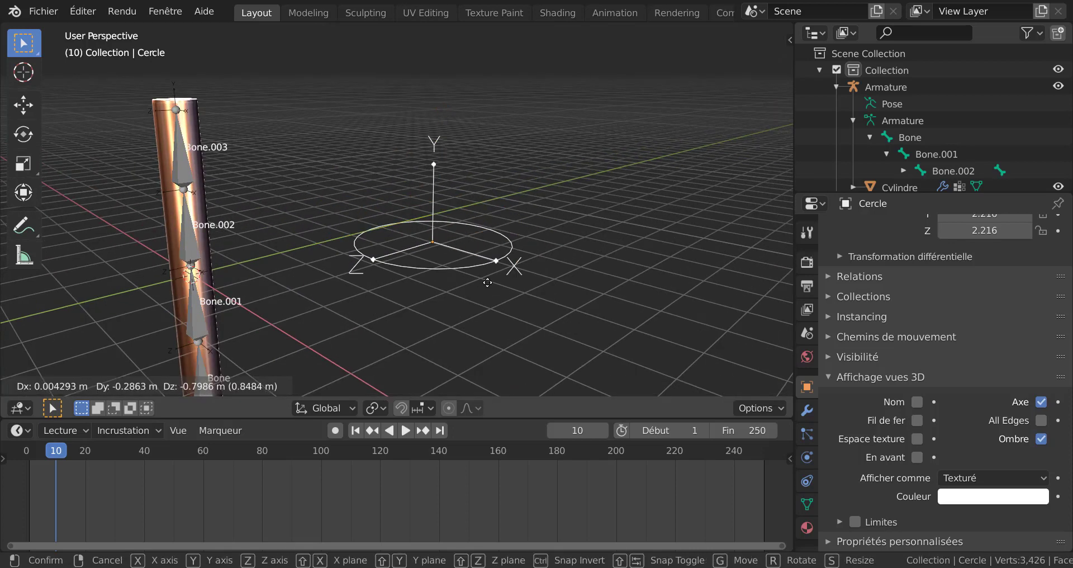
key("Escape")
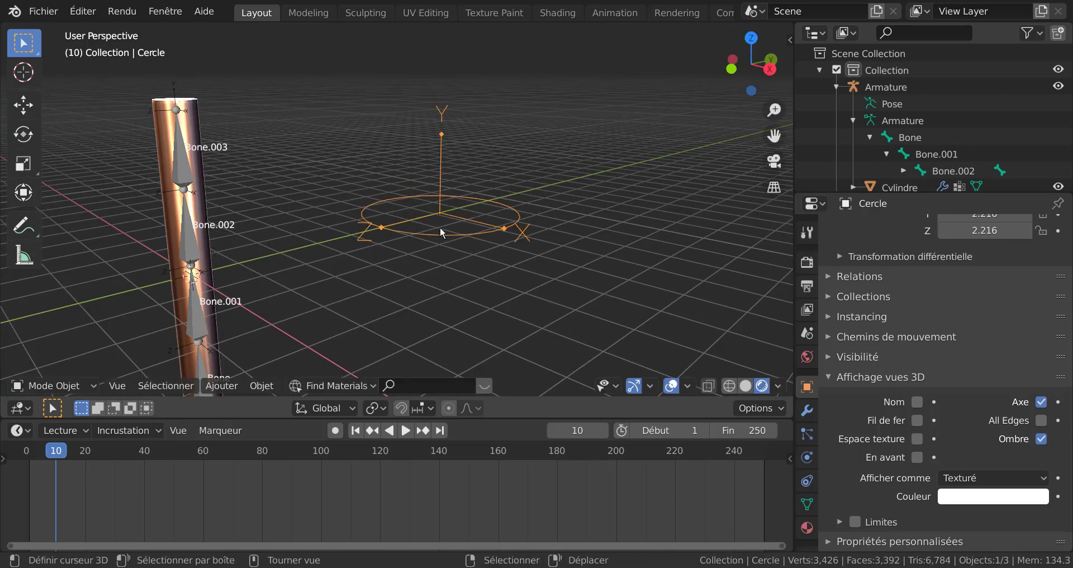
Select the armature inside the cylinder and switch it to Pose Mode
middle_click_drag(441, 226, 629, 222, "shift")
scroll(356, 253, "up", 2)
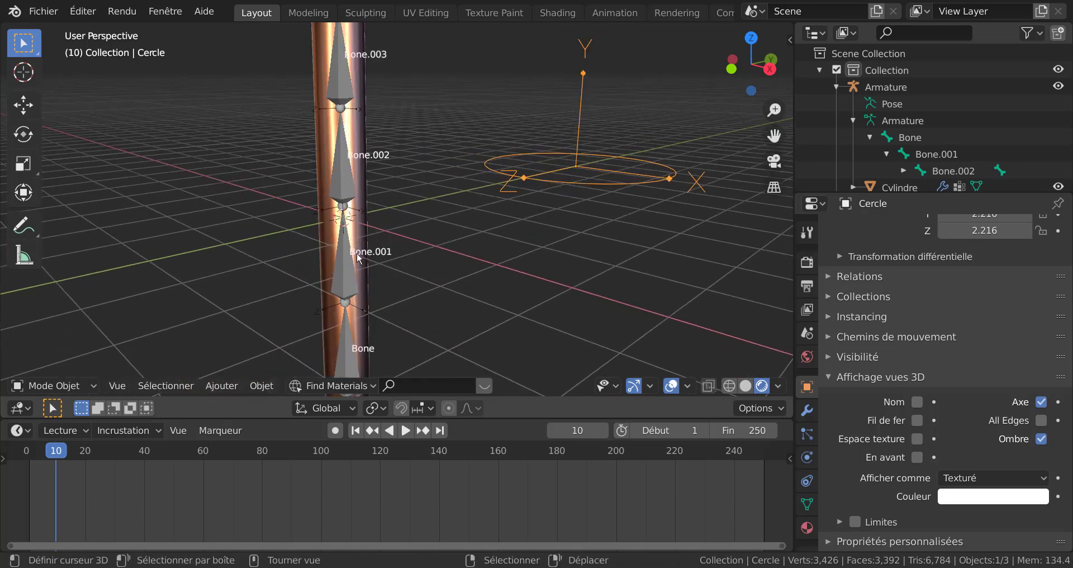
scroll(533, 266, "down", 2)
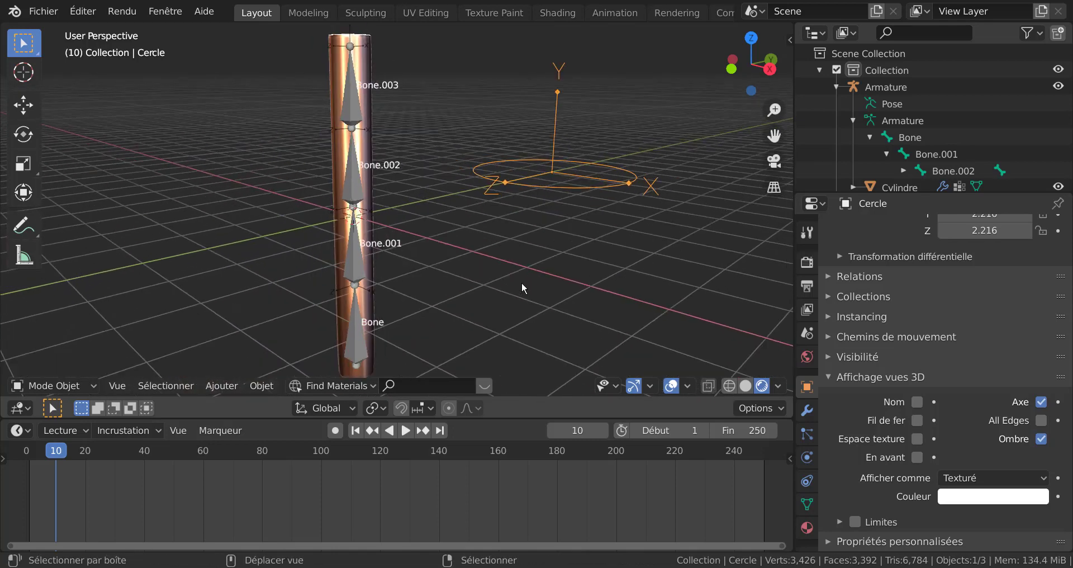
middle_click_drag(522, 281, 461, 217, "shift")
left_click(351, 256)
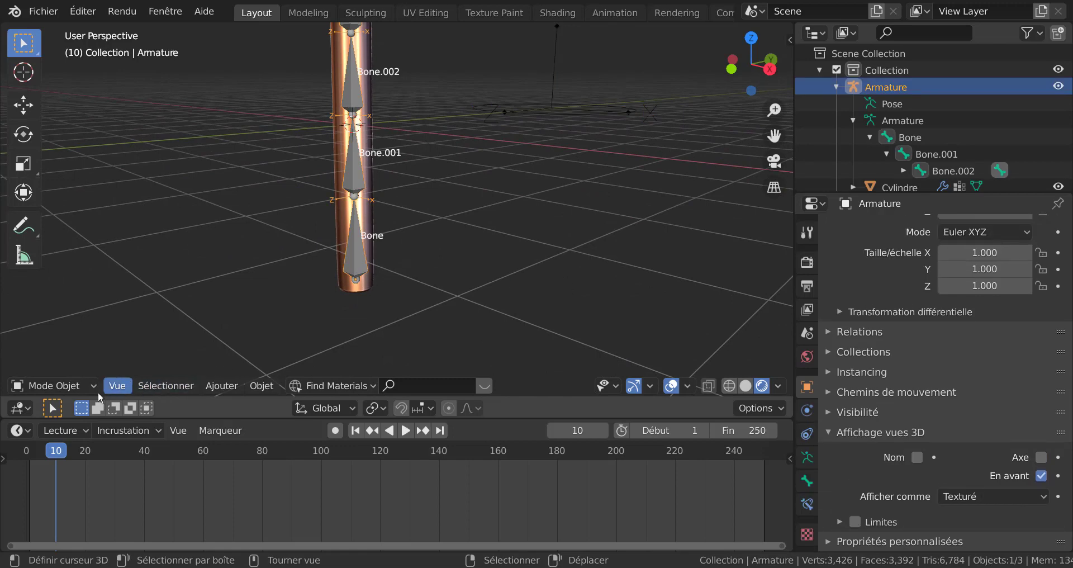
left_click(72, 386)
left_click(33, 330)
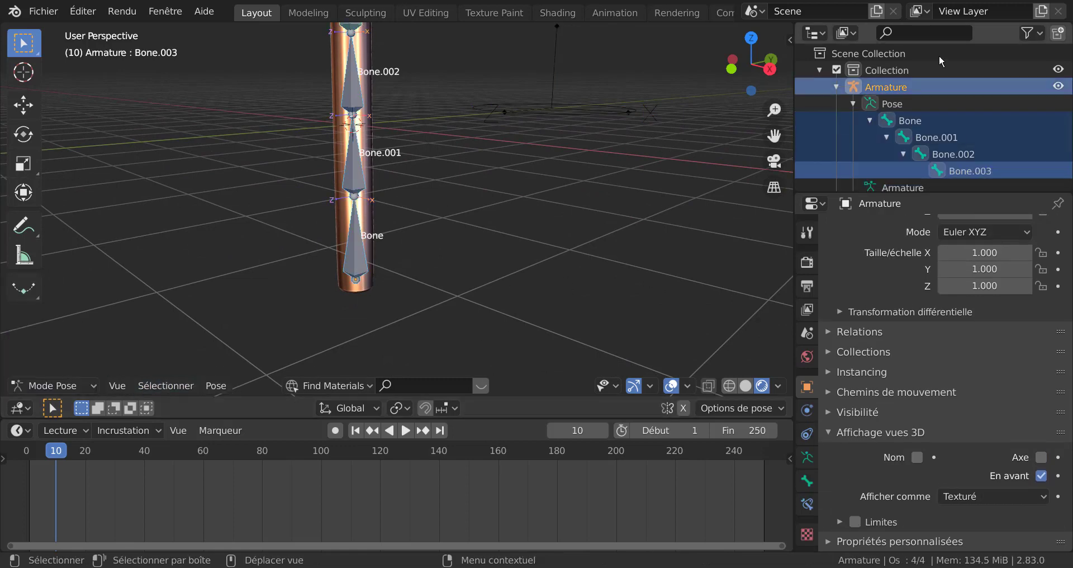
Assign Cercle as the custom shape object of the lowest bone, Bone, in its viewport display settings
left_click(348, 253)
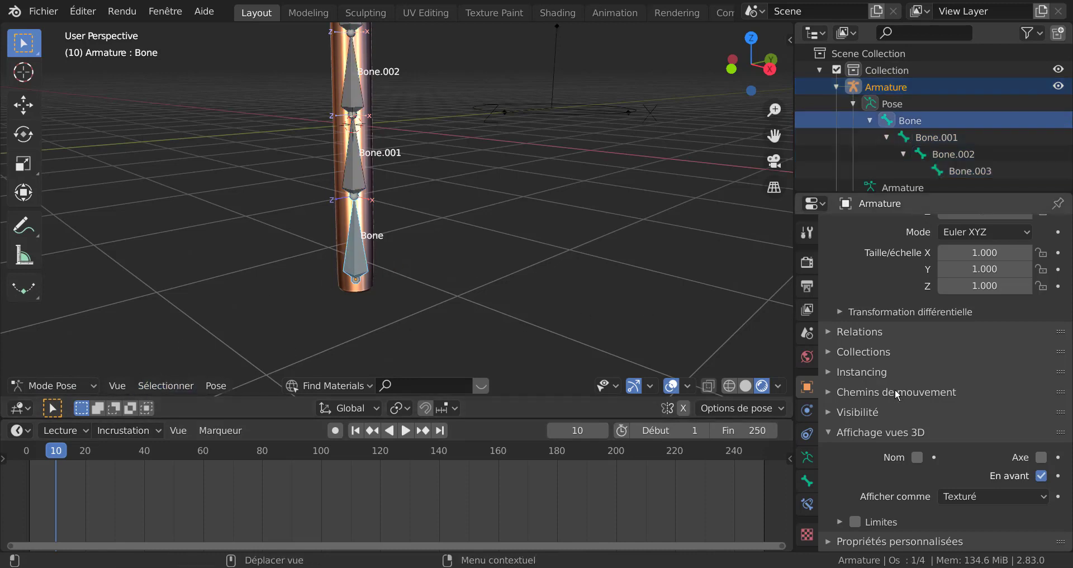
left_click(807, 480)
scroll(841, 522, "down", 2)
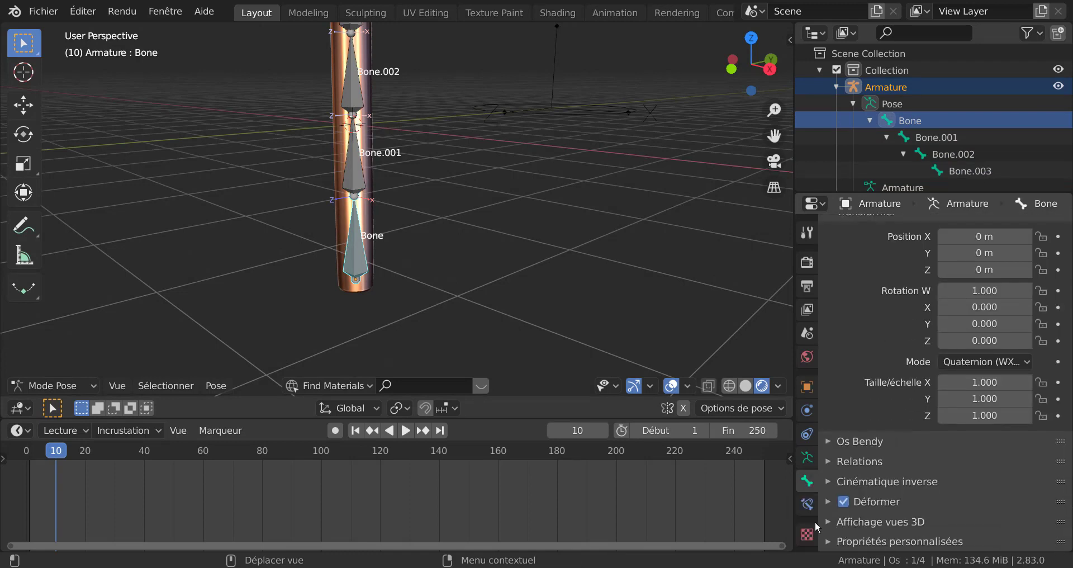
left_click(830, 522)
scroll(866, 492, "down", 8)
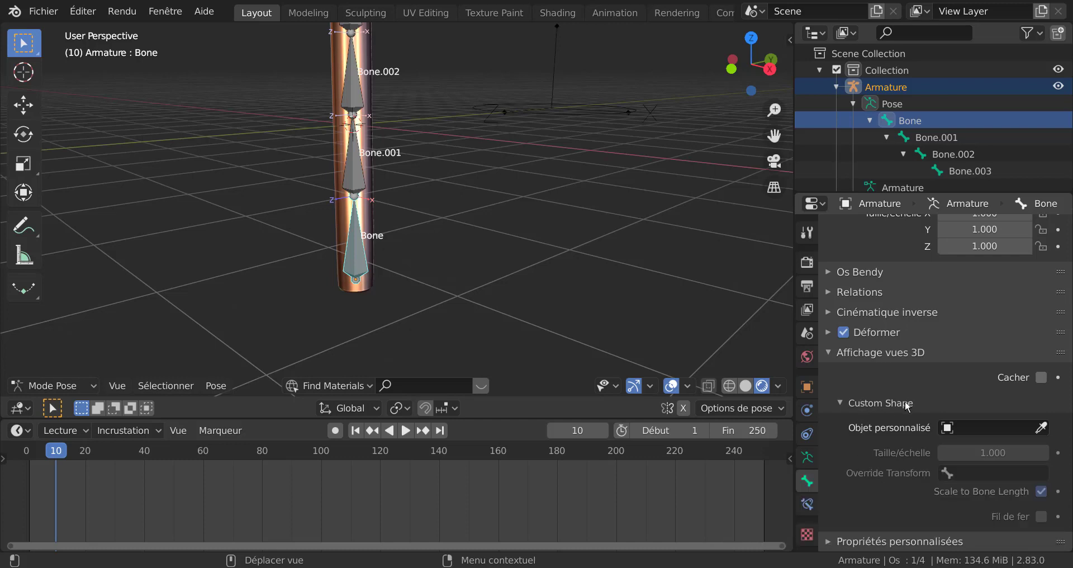
left_click(995, 428)
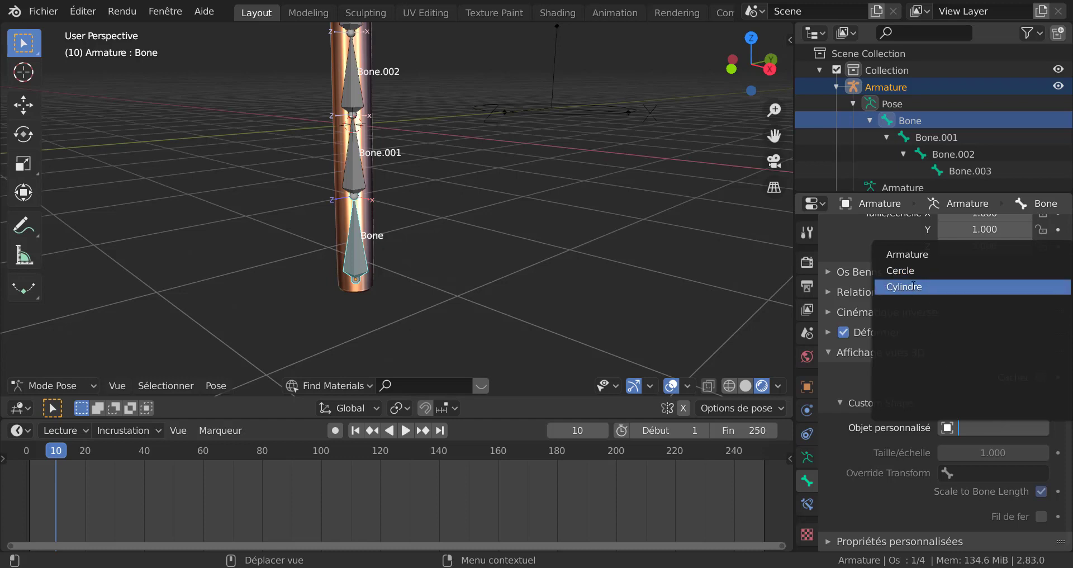
left_click(917, 270)
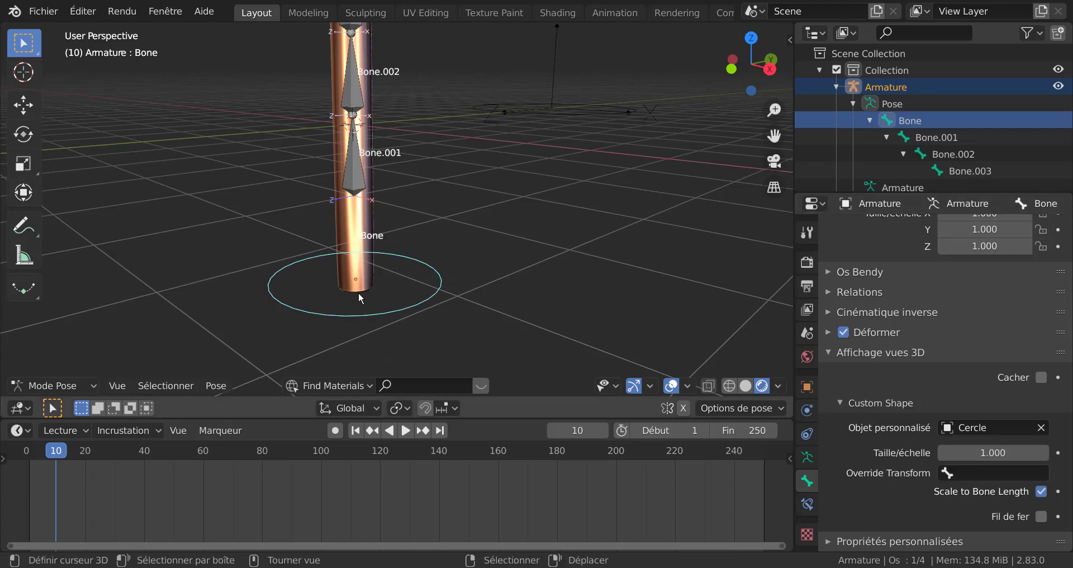
Assign Cercle as the custom shape object of Bone.001
left_click(352, 184)
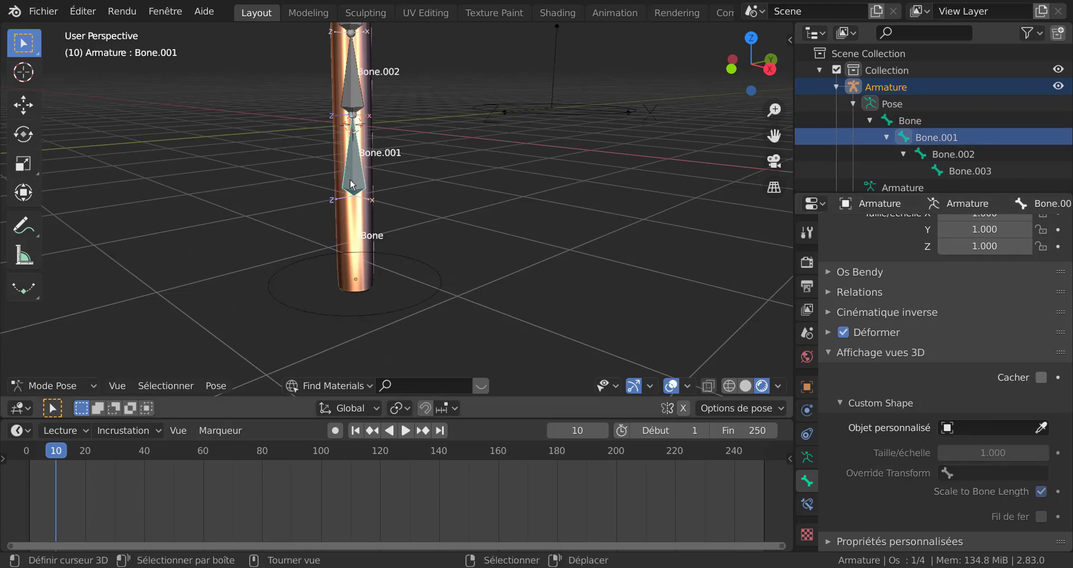
left_click(978, 428)
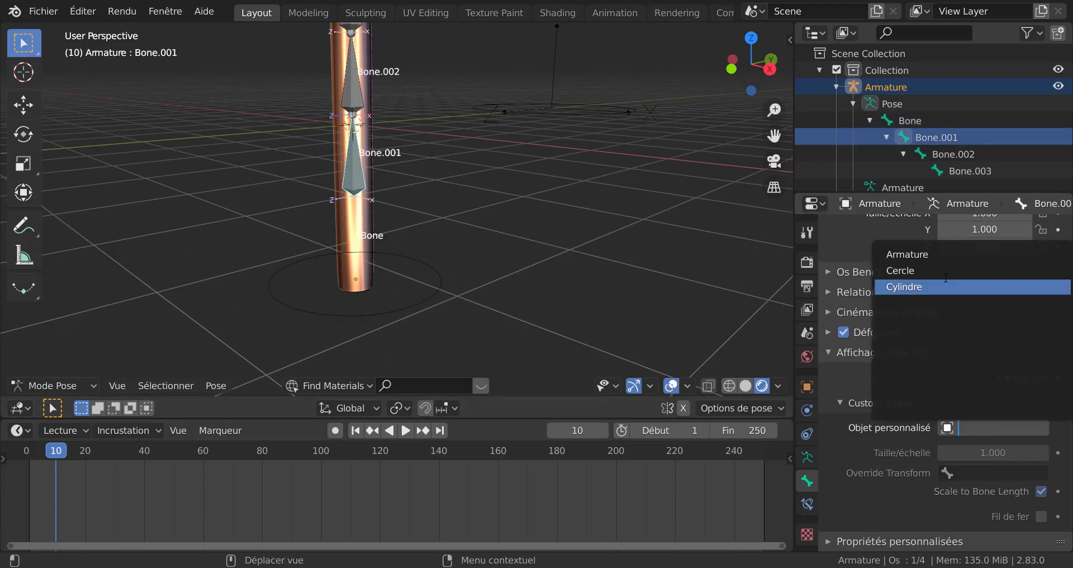
left_click(924, 270)
Set the custom shape object of Bone.002 to Cercle
left_click(361, 94)
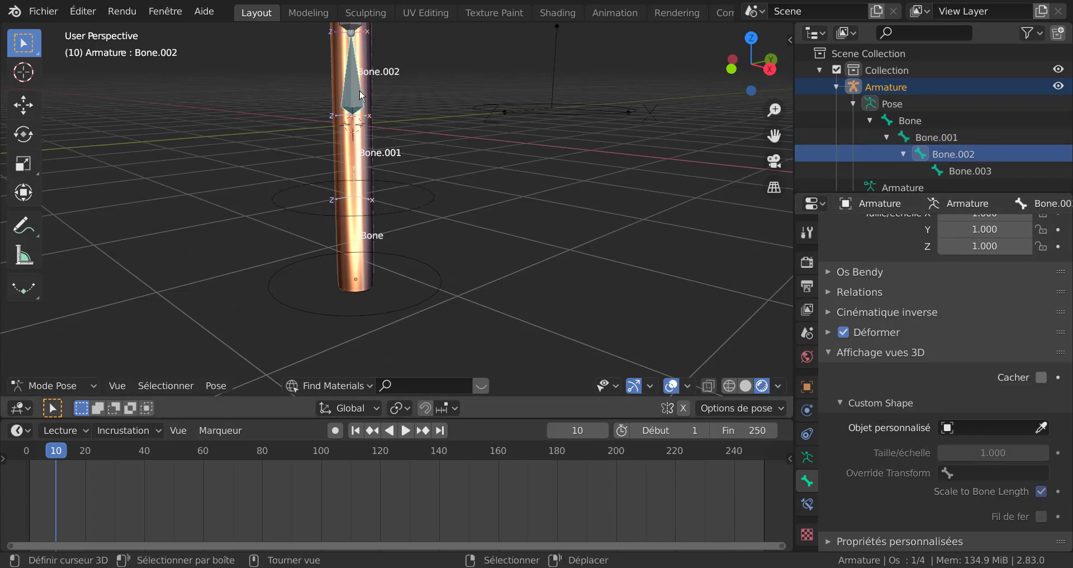
left_click(998, 424)
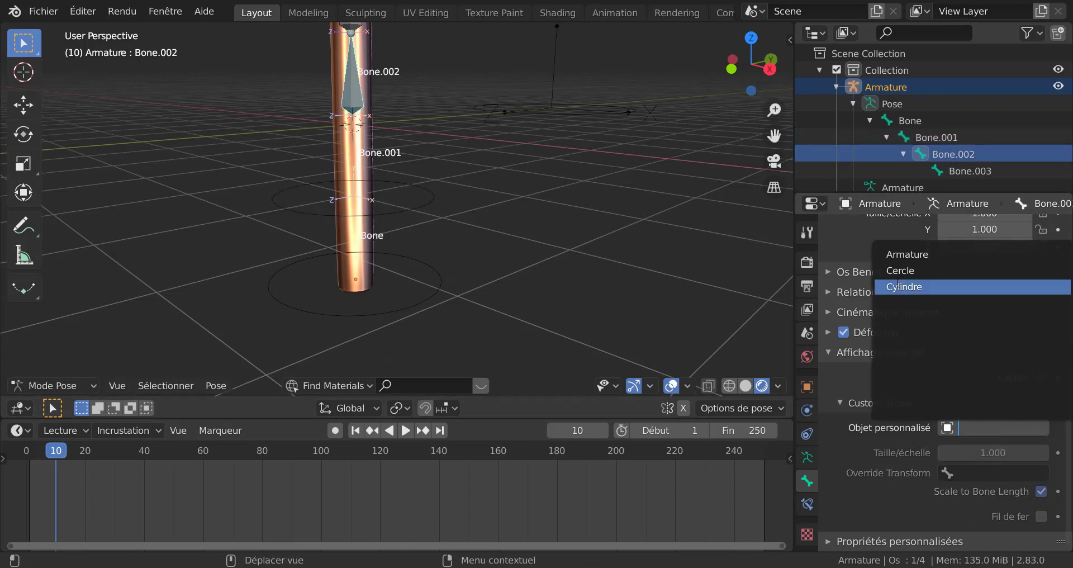
left_click(916, 288)
left_click(991, 431)
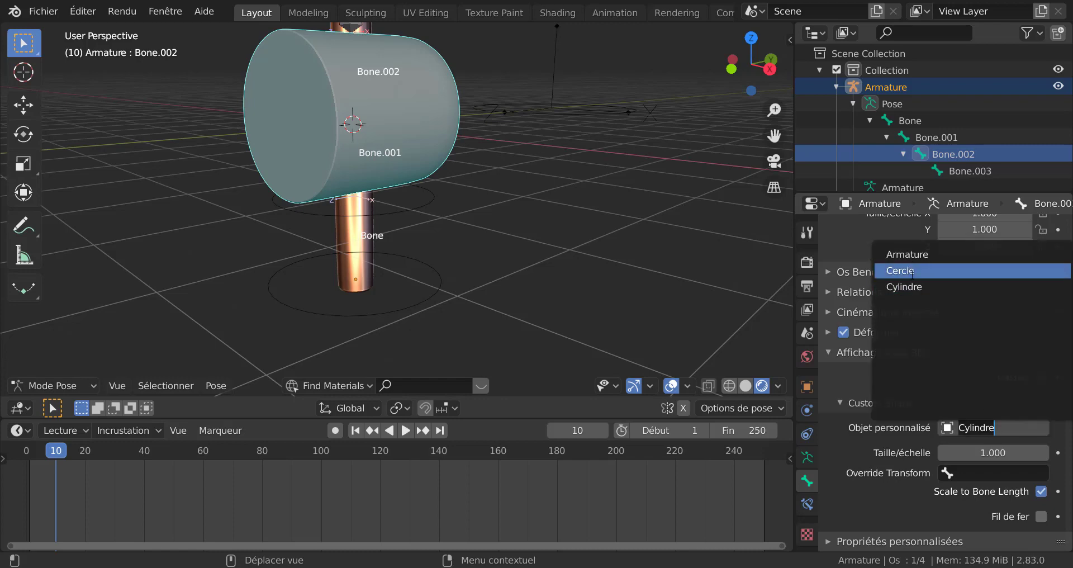
left_click(913, 272)
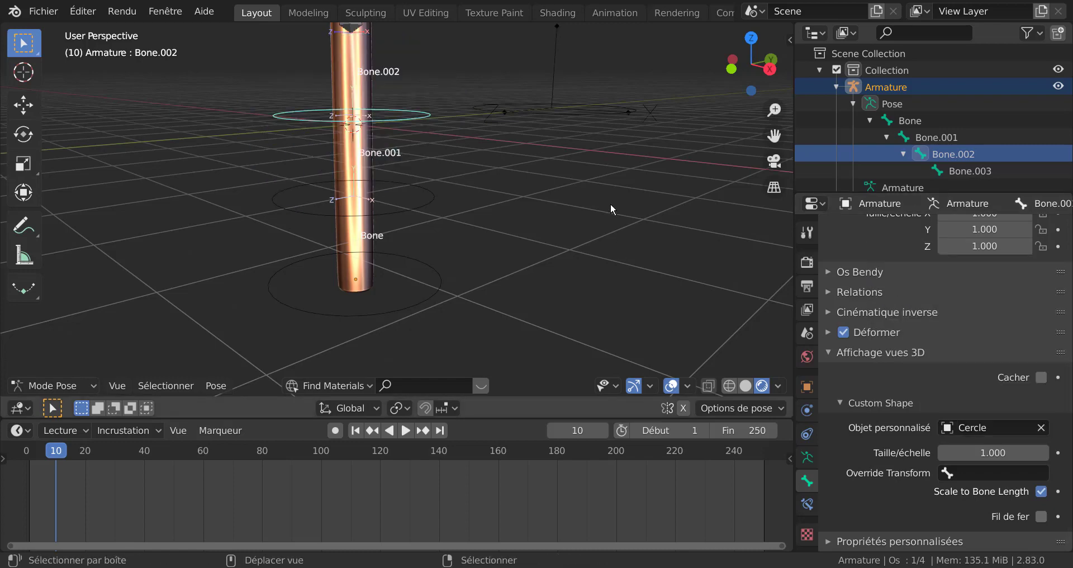
Give the topmost bone, Bone.003, the Cercle object as its custom shape
key("KP_Decimal")
left_click(402, 160)
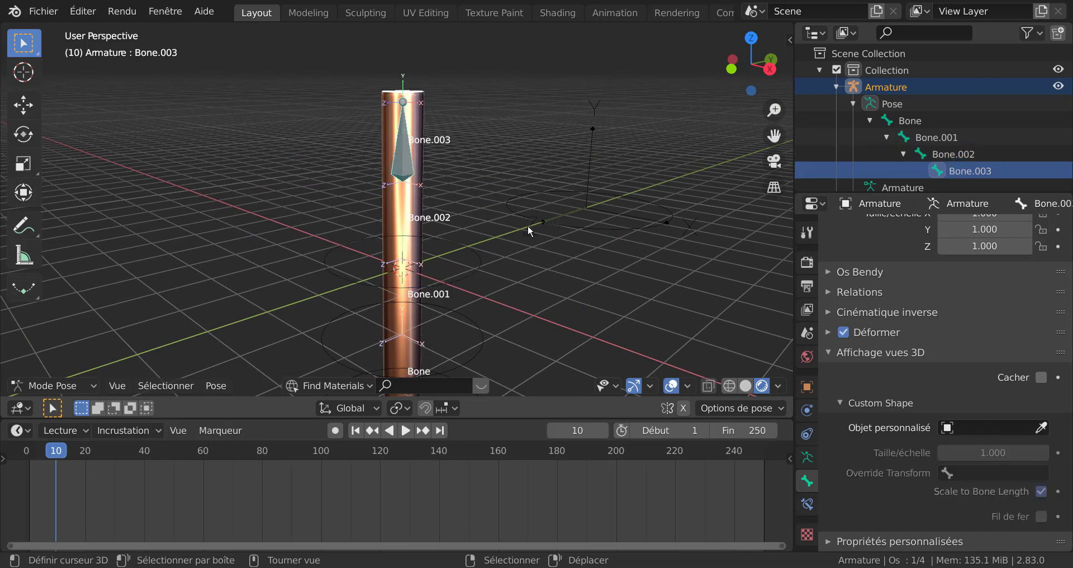
left_click(1003, 430)
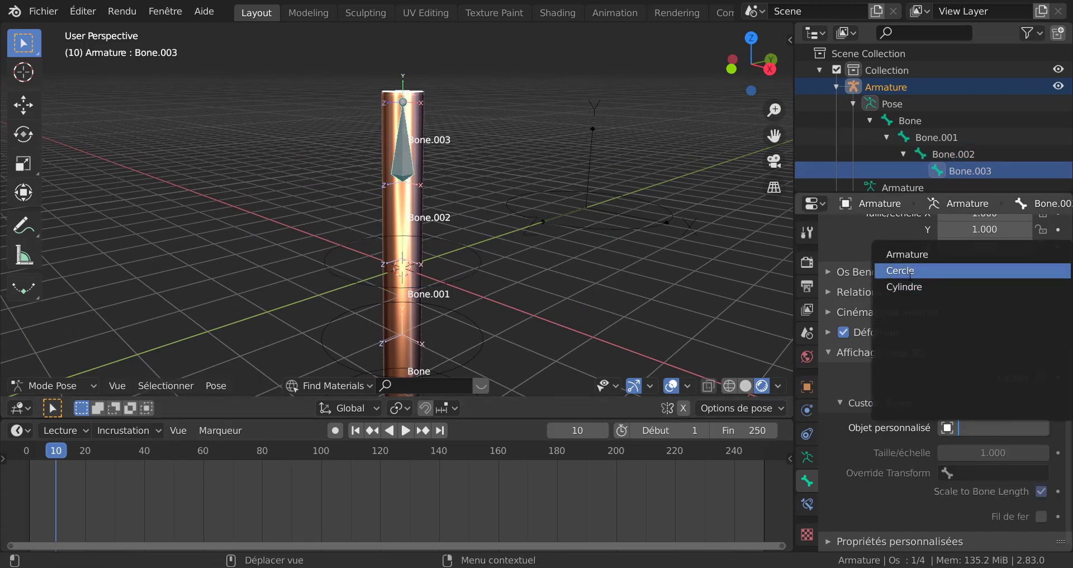
left_click(907, 273)
scroll(616, 279, "down", 2)
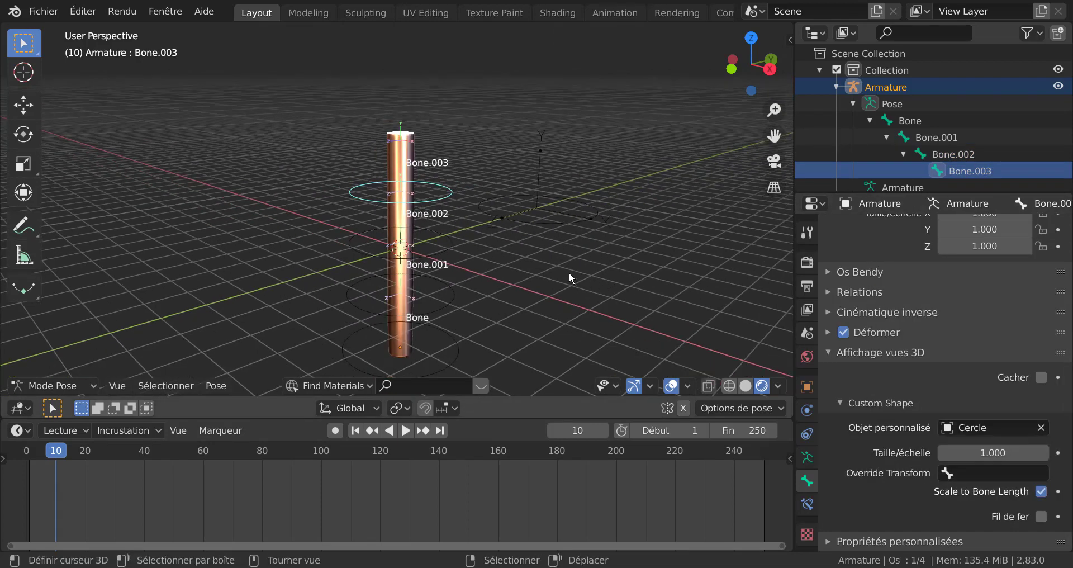
scroll(433, 212, "up", 2)
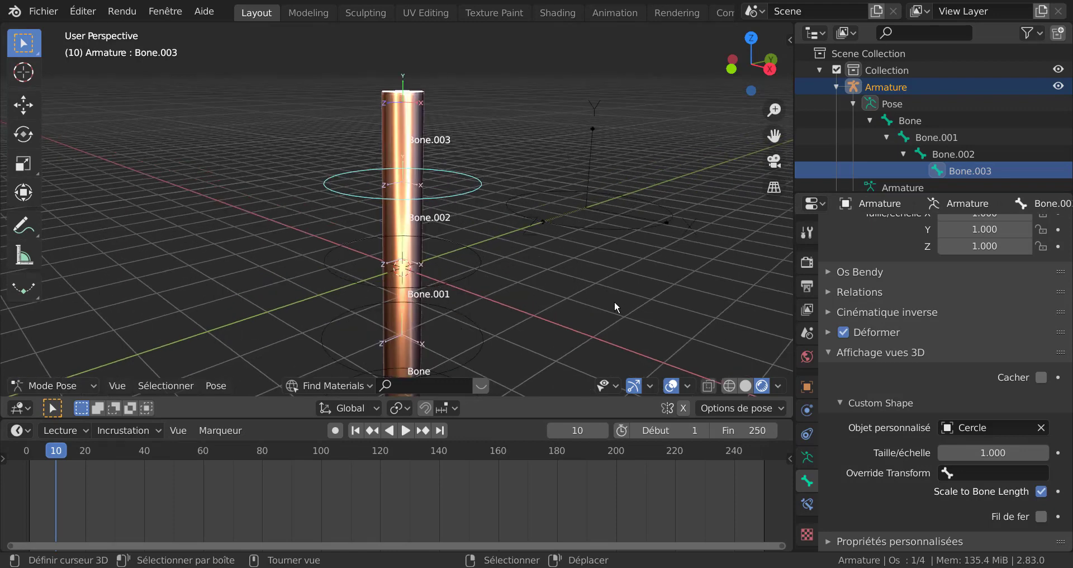
Test the circle controls of Bone.003 and Bone.002 with trial rotations, cancelling each one
key("r")
key("Escape")
right_click(481, 270)
middle_click_drag(550, 282, 549, 278)
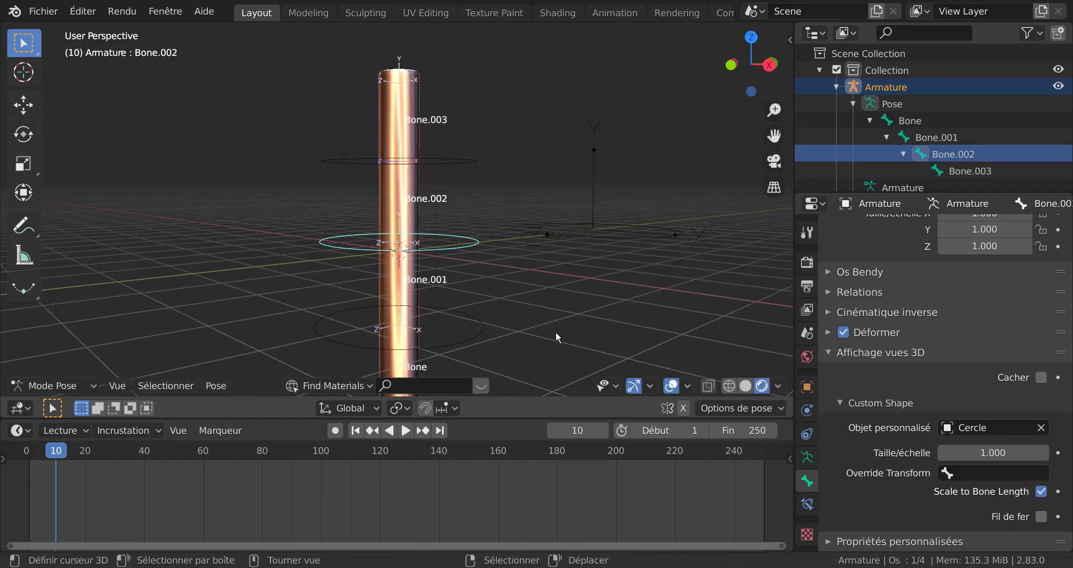
key("r")
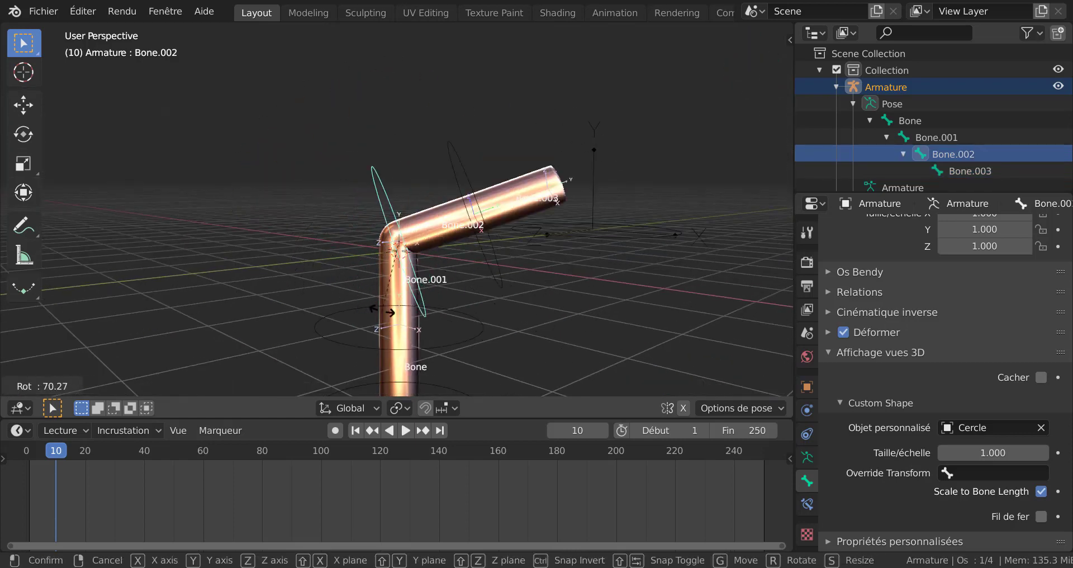
key("Escape")
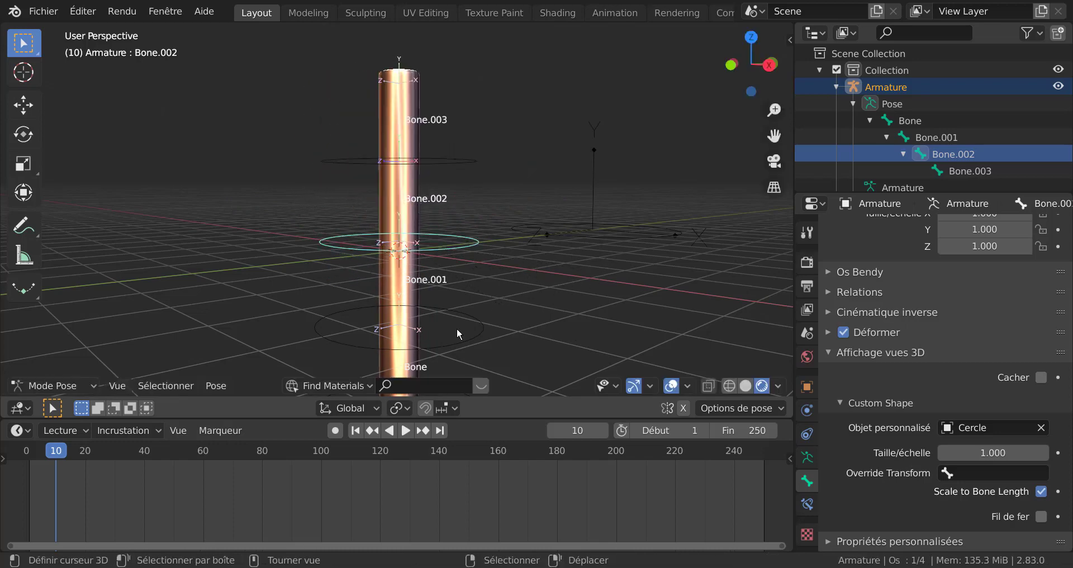
Select Bone.001 by its circle control and try rotating it, cancelling the rotation
right_click(450, 290)
middle_click_drag(451, 290, 595, 348)
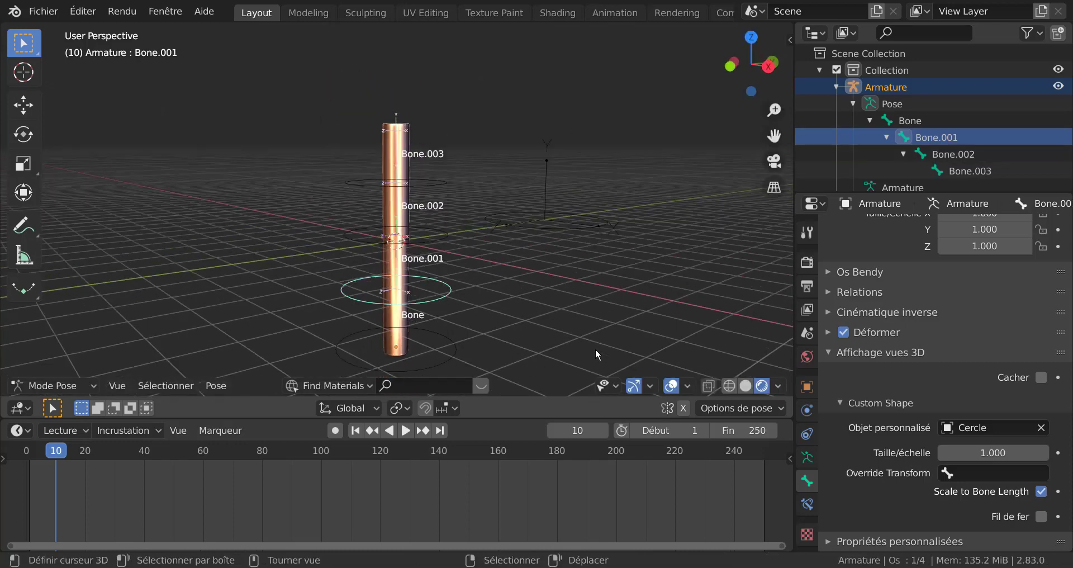
key("r")
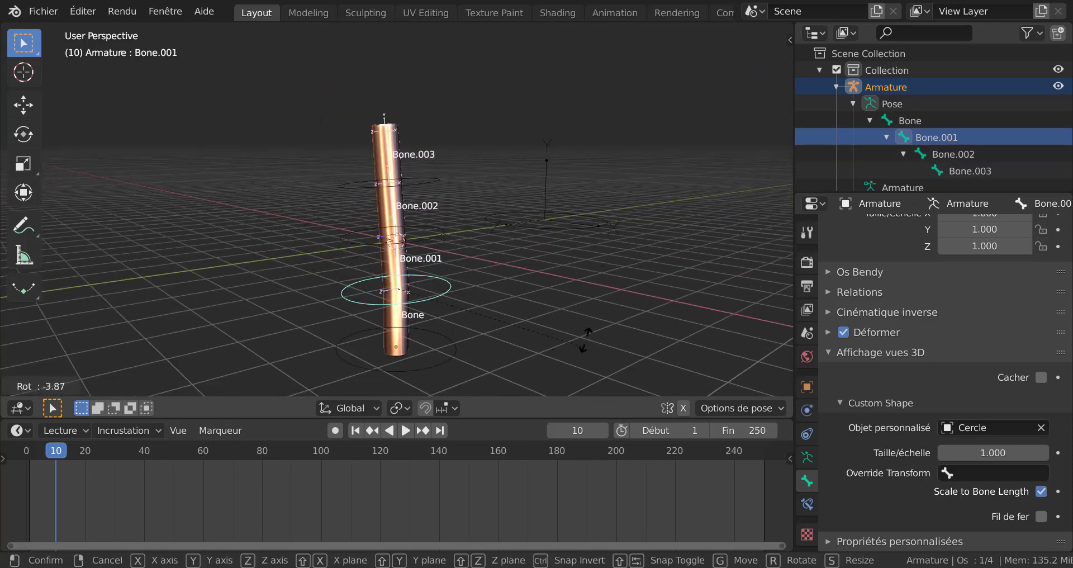
key("Escape")
scroll(505, 307, "up", 2)
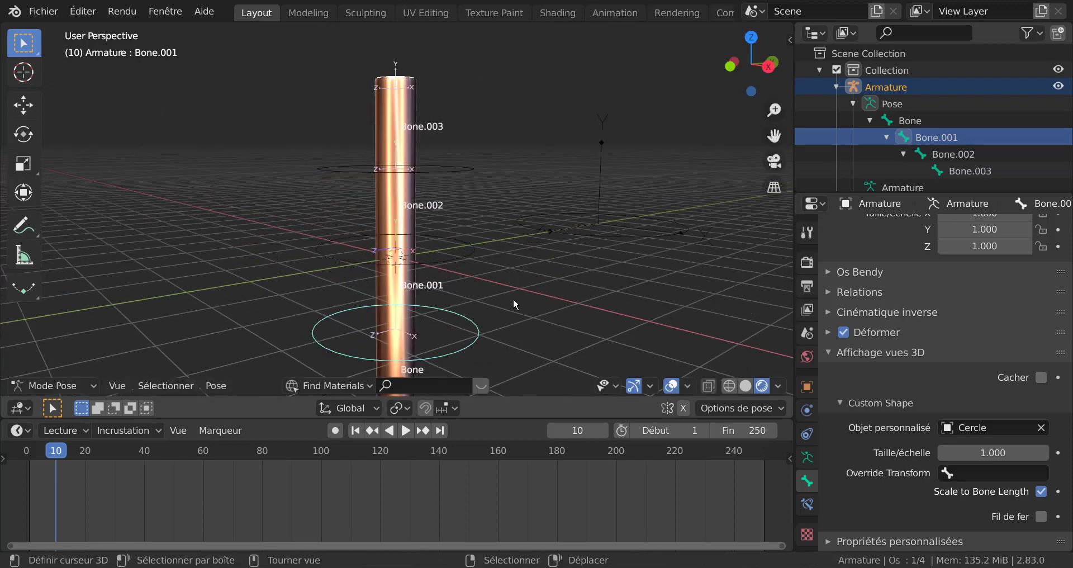
middle_click_drag(577, 318, 597, 339, "shift")
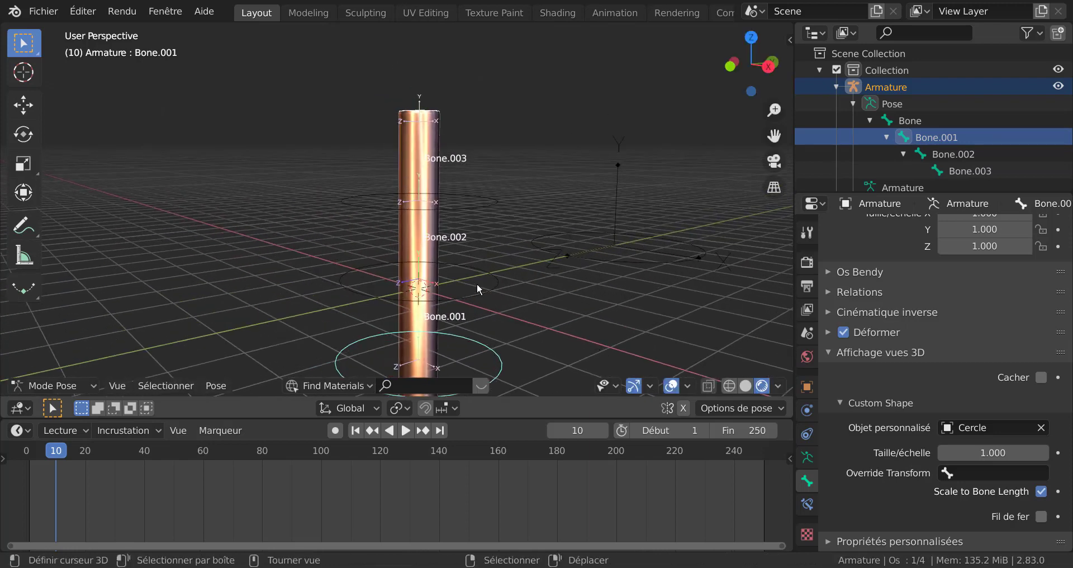
scroll(577, 334, "down", 4)
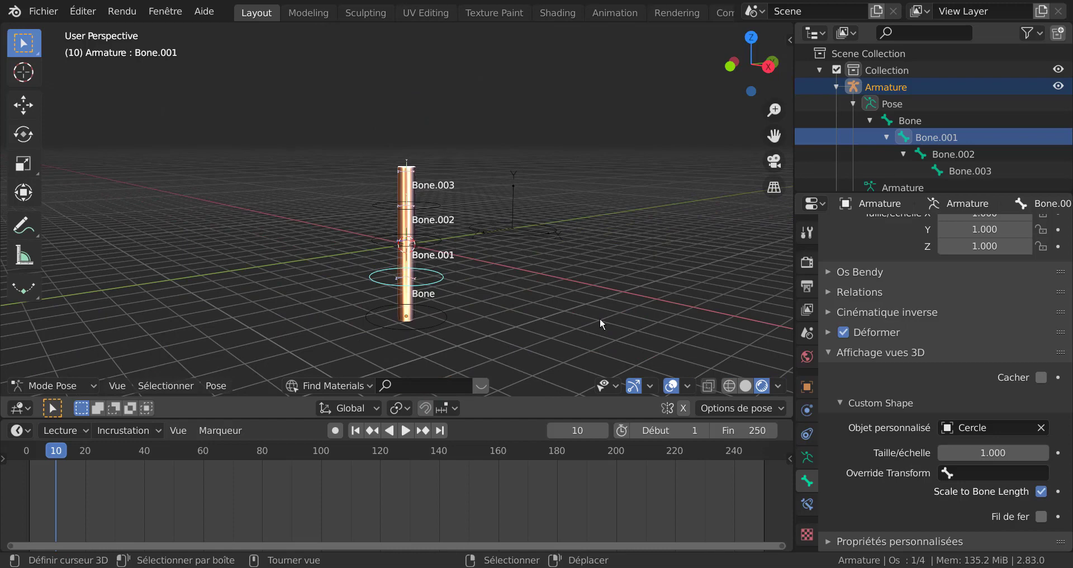
Select the two lower bones, Bone and Bone.001, by their circle controls and add a new bone group to the armature
key("KP_1")
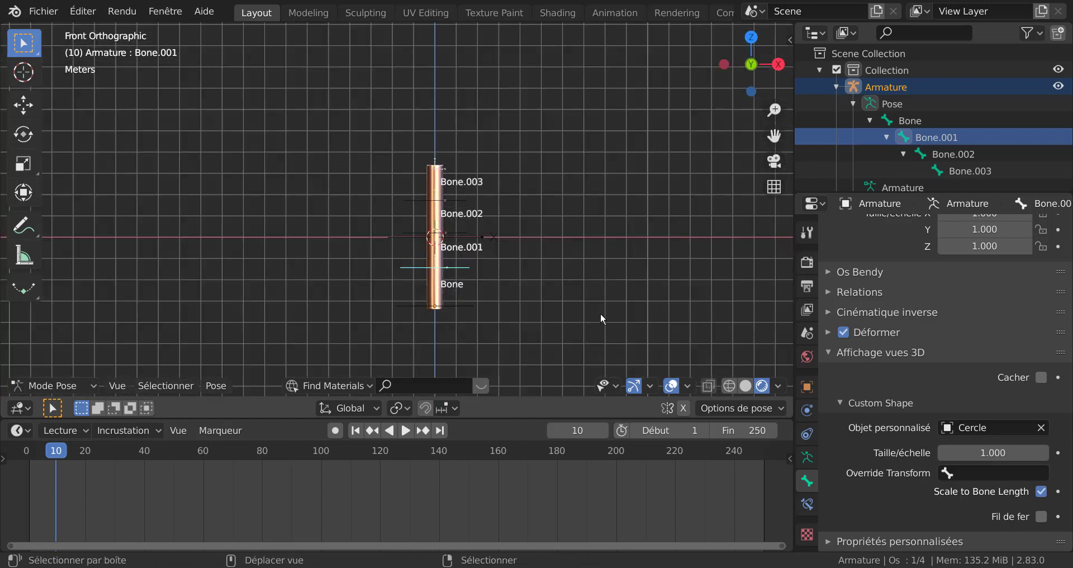
middle_click_drag(478, 257, 415, 299)
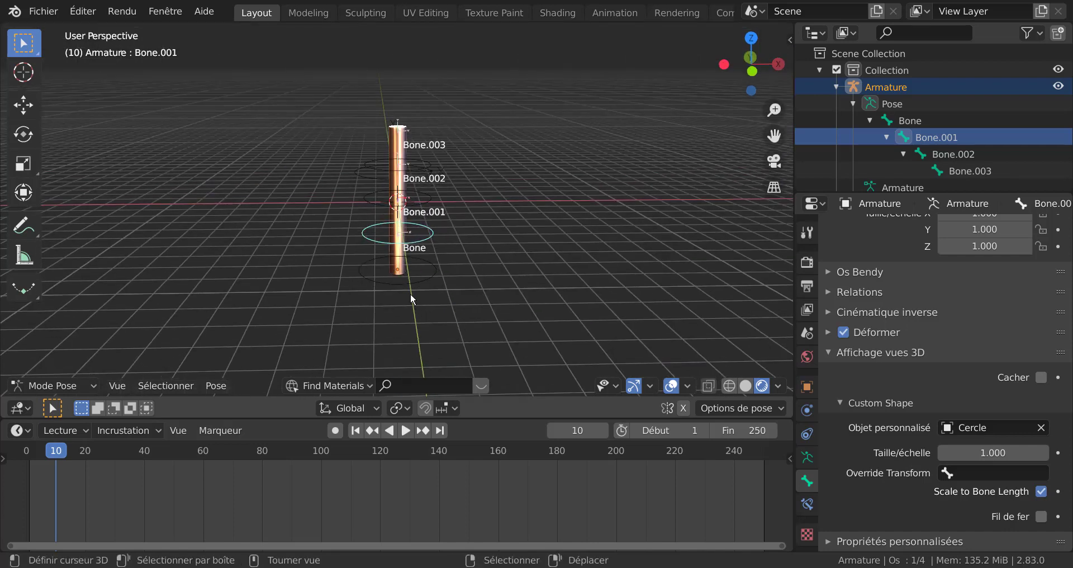
left_click(420, 282)
left_click(419, 244, "shift")
scroll(468, 274, "up", 3)
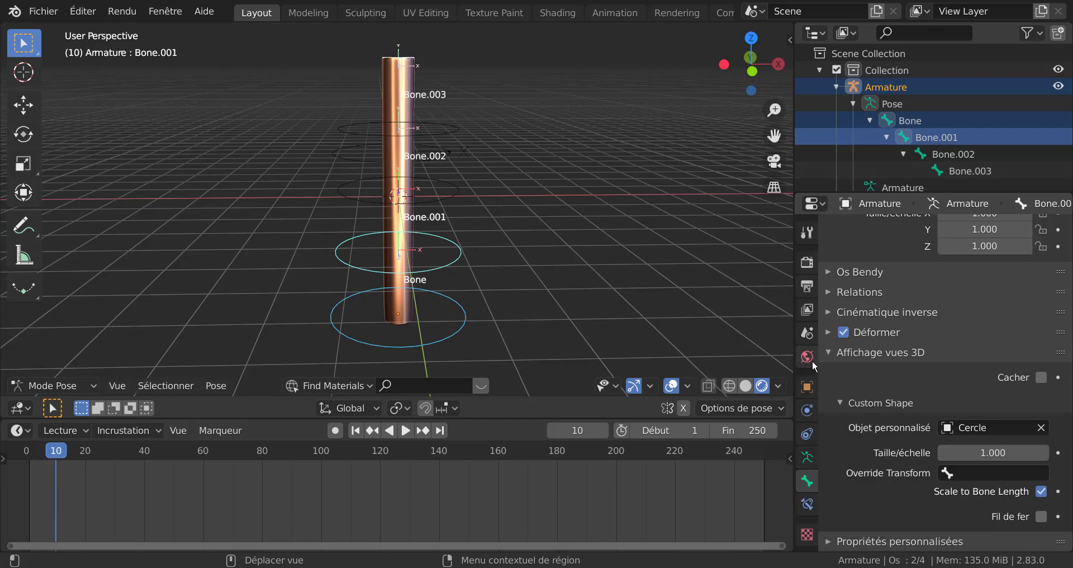
left_click(807, 458)
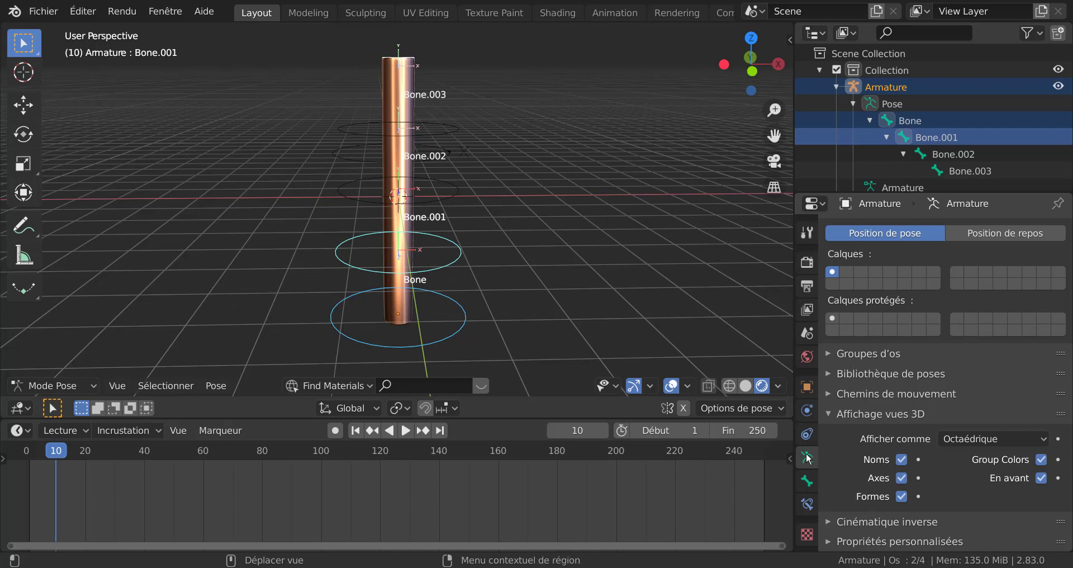
left_click(833, 354)
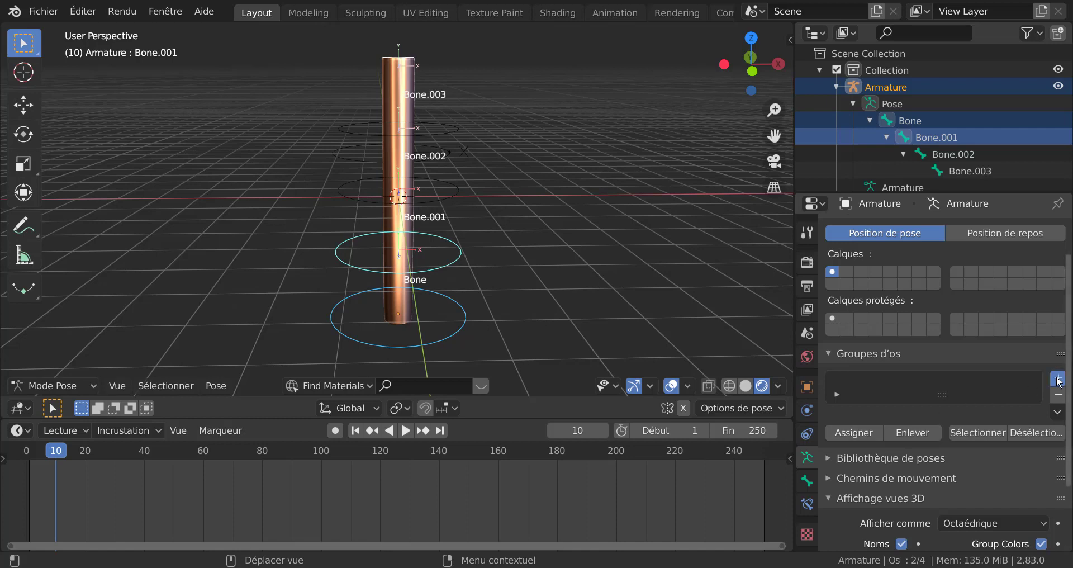
left_click(1057, 378)
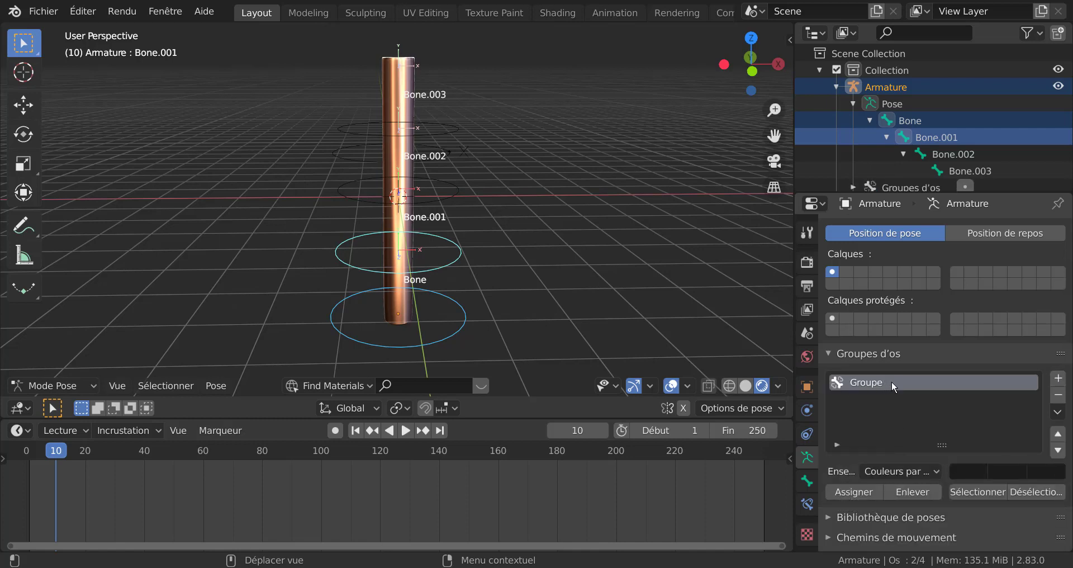
Assign the two selected bones to the bone group and give it the yellow theme colour set 09
scroll(894, 391, "down", 3)
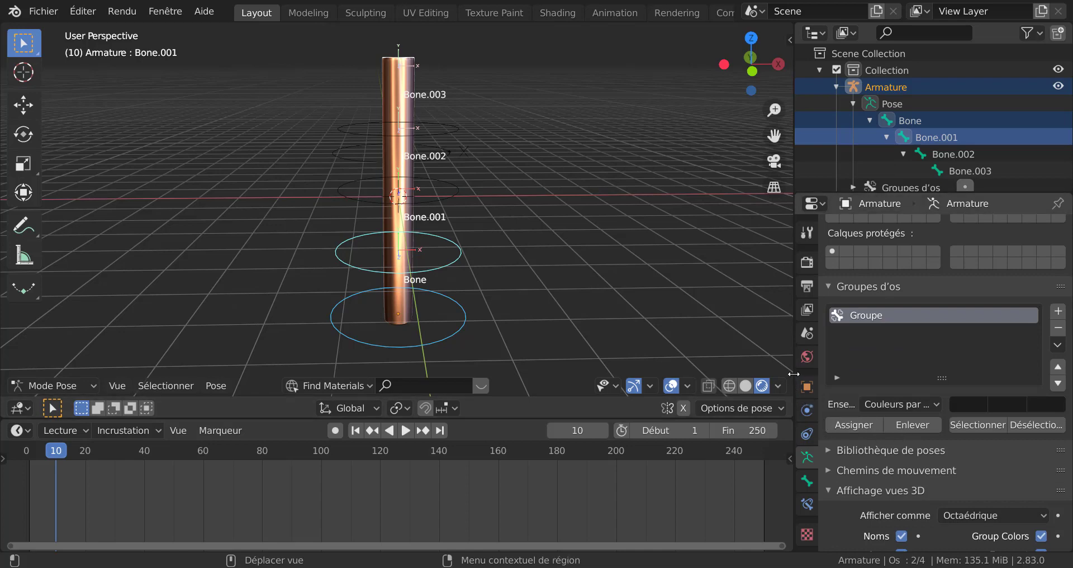
left_click_drag(794, 369, 688, 369)
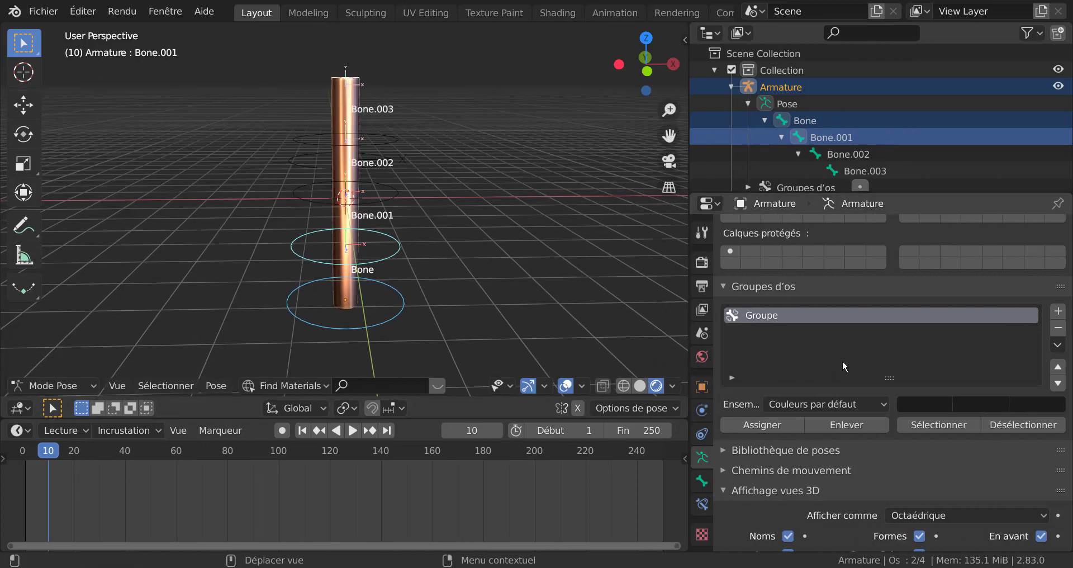
left_click(768, 425)
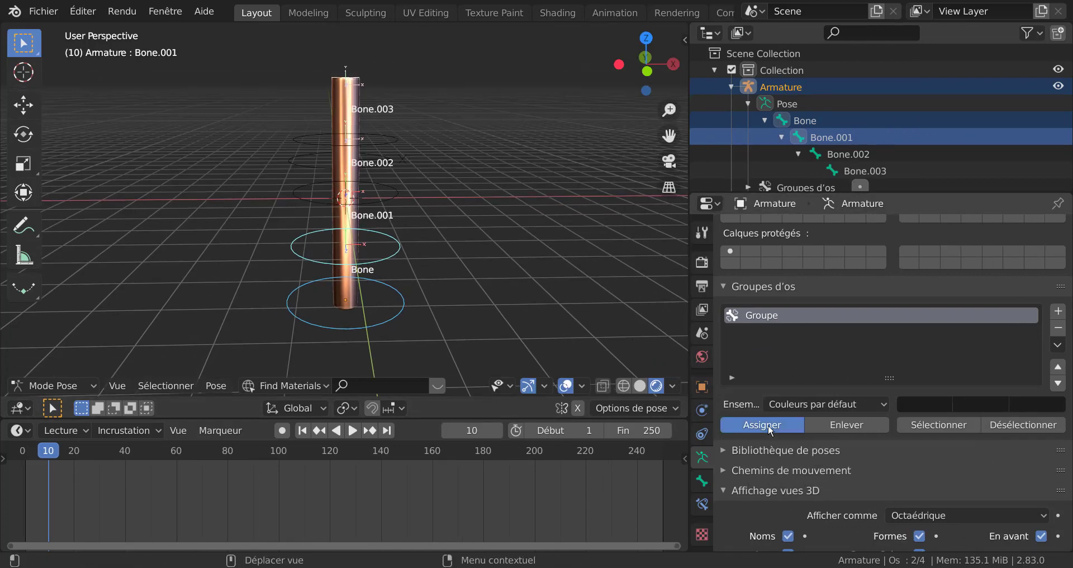
left_click(846, 401)
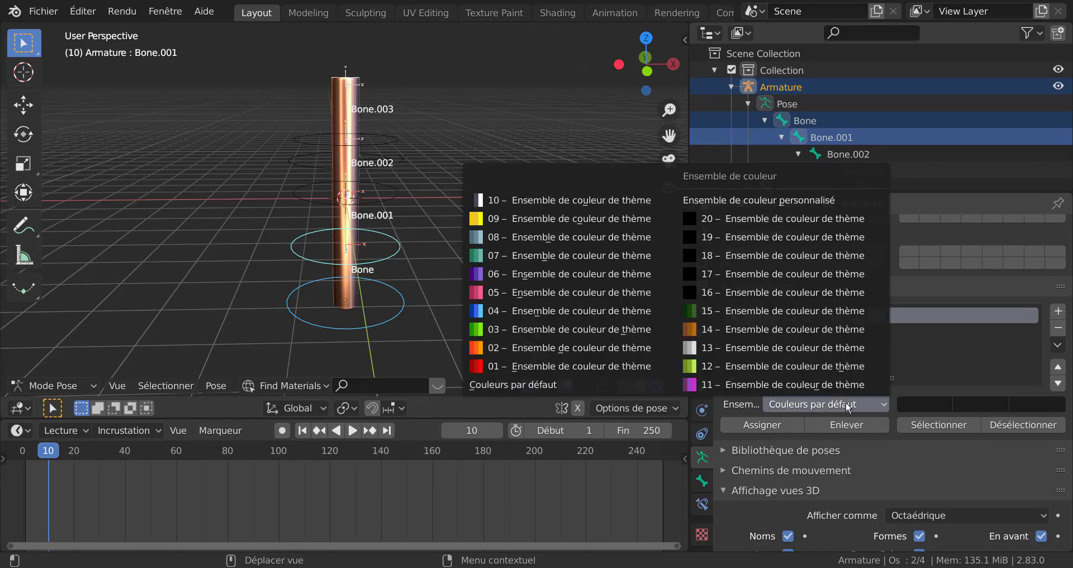
left_click(520, 223)
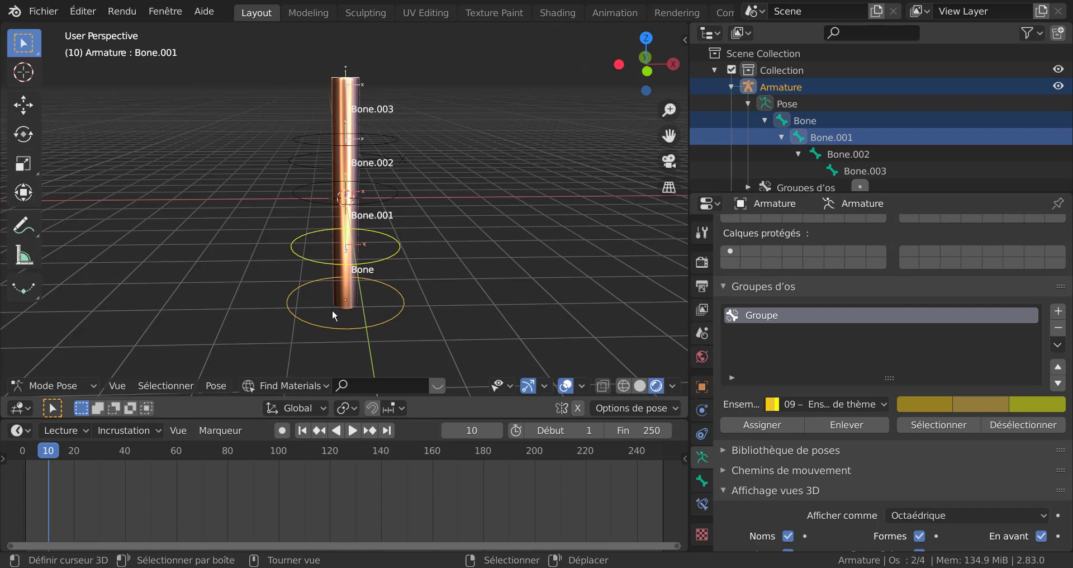
Create a second bone group with the red theme colour set 01 and assign Bone.002 and Bone.003 to it
left_click(395, 193)
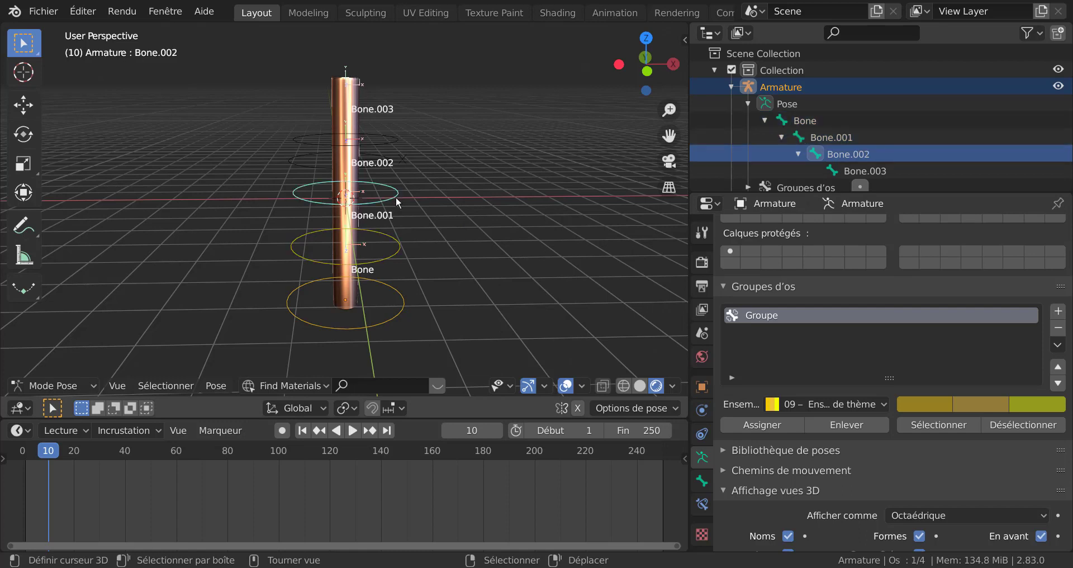
left_click(398, 139, "shift")
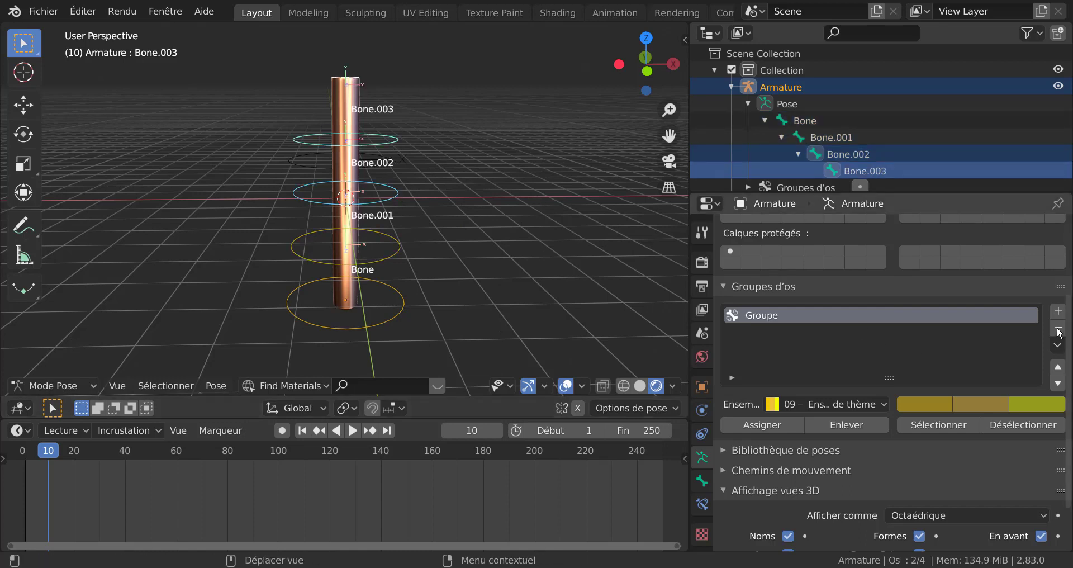
left_click(1059, 308)
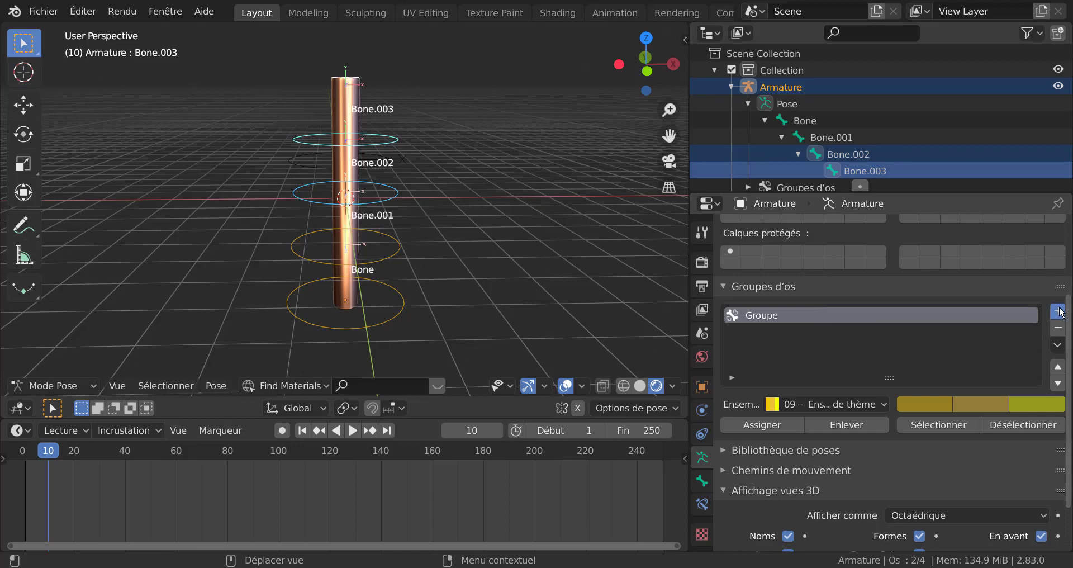
left_click(798, 404)
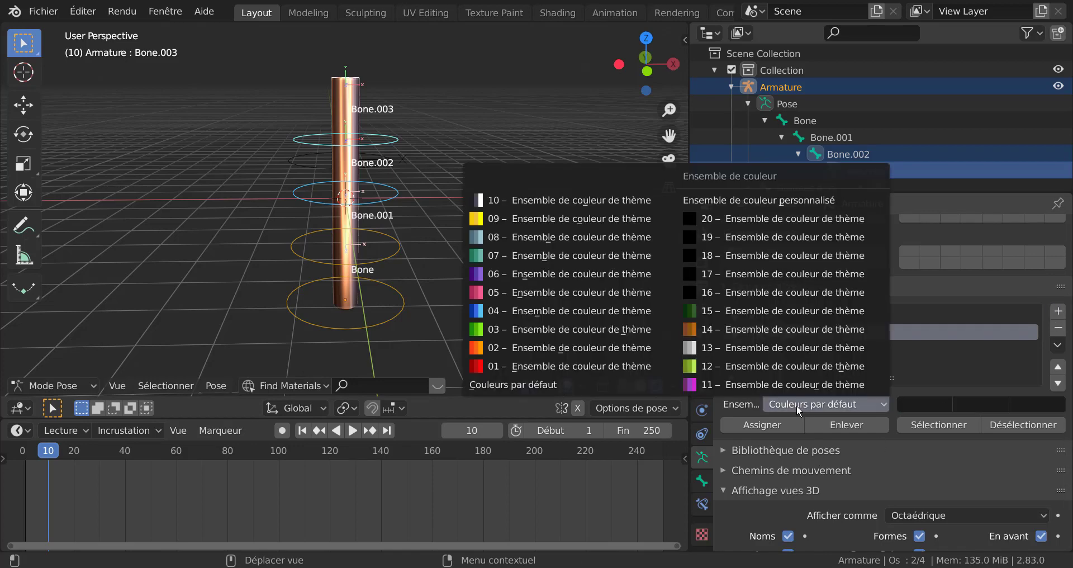
left_click(478, 367)
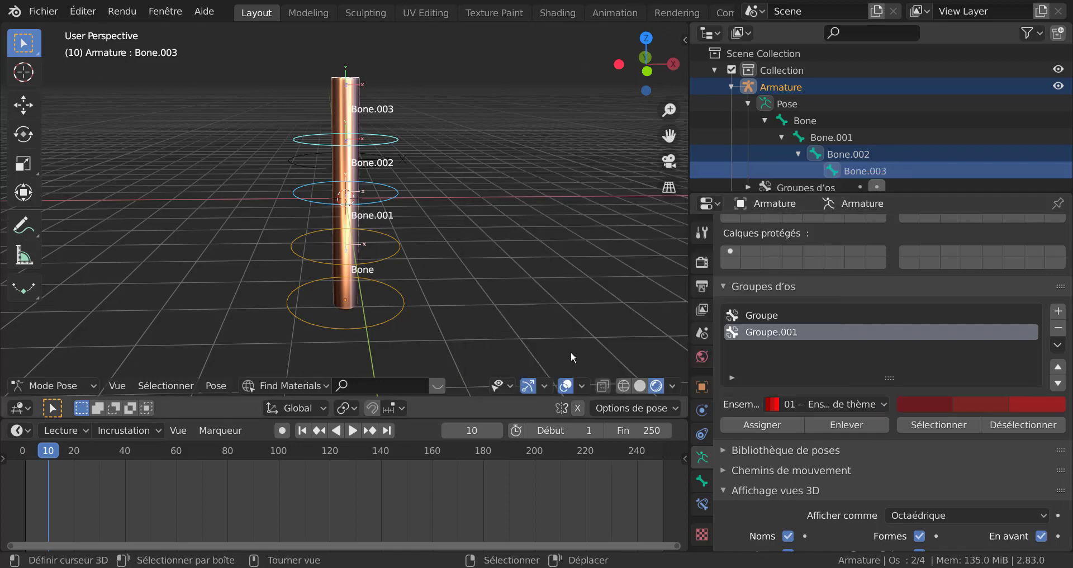
left_click(780, 423)
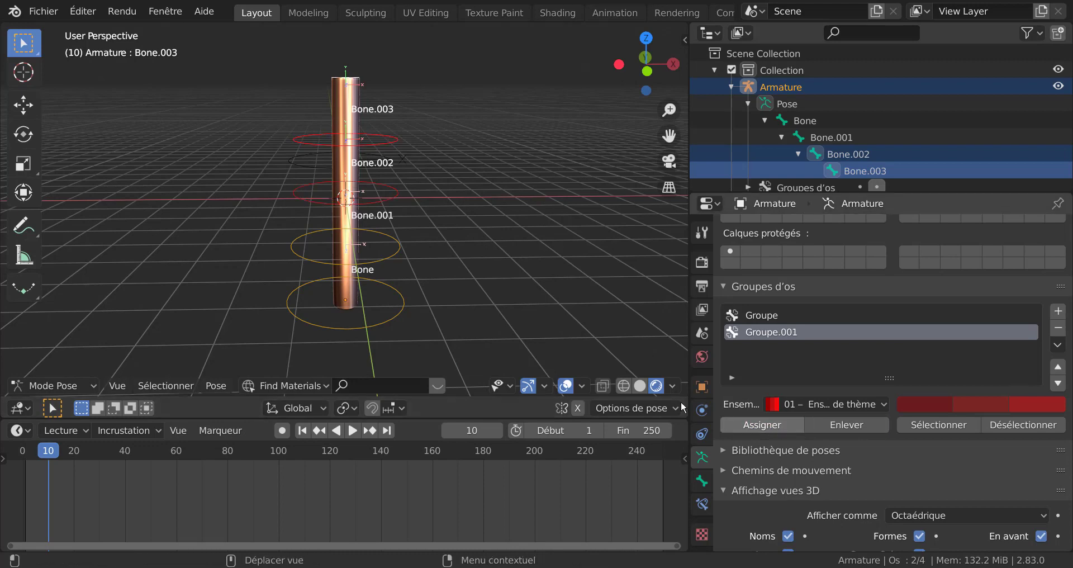
Test the coloured controls of Bone.002 and Bone.001 with trial rotations, cancelling each one
middle_click_drag(481, 276, 506, 271)
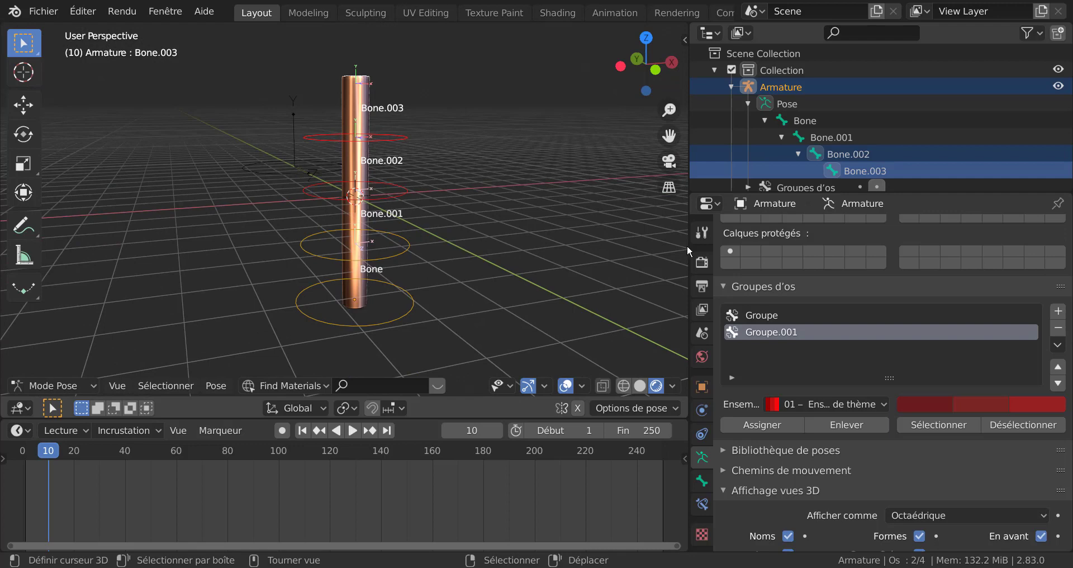
left_click_drag(703, 244, 745, 244)
left_click(424, 183)
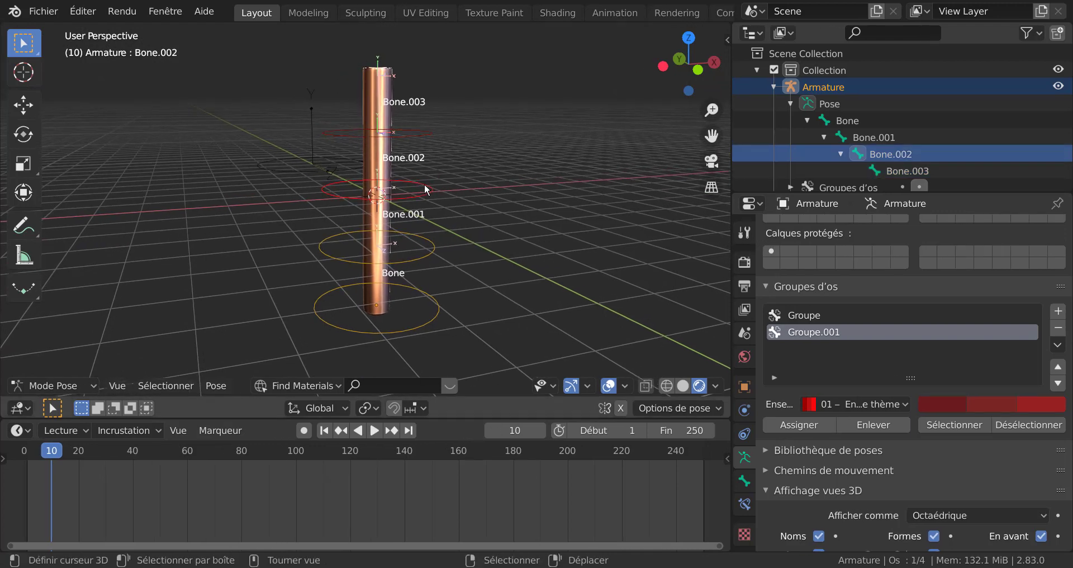
key("r")
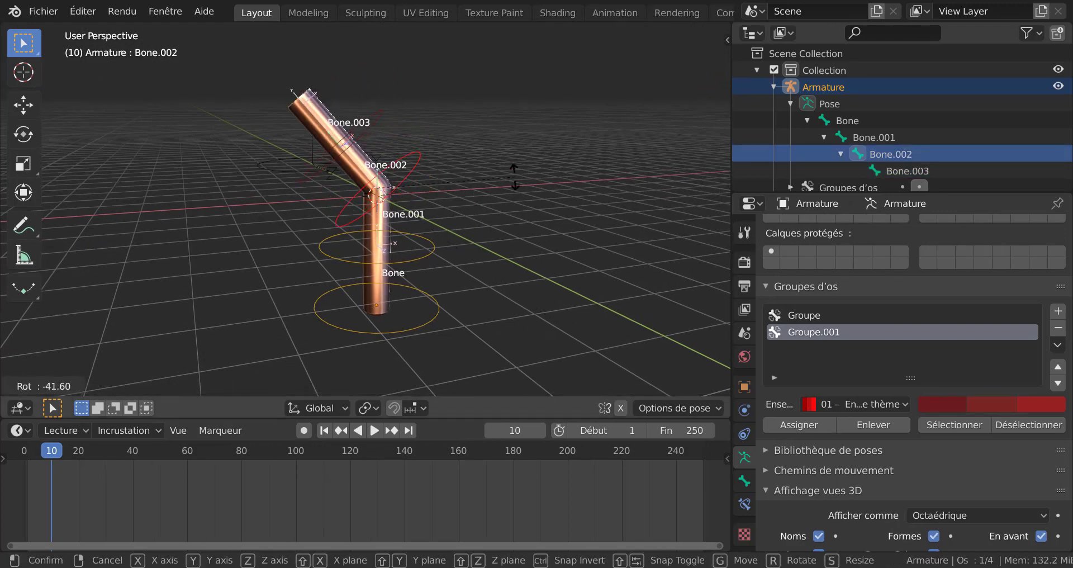
key("Escape")
left_click(416, 260)
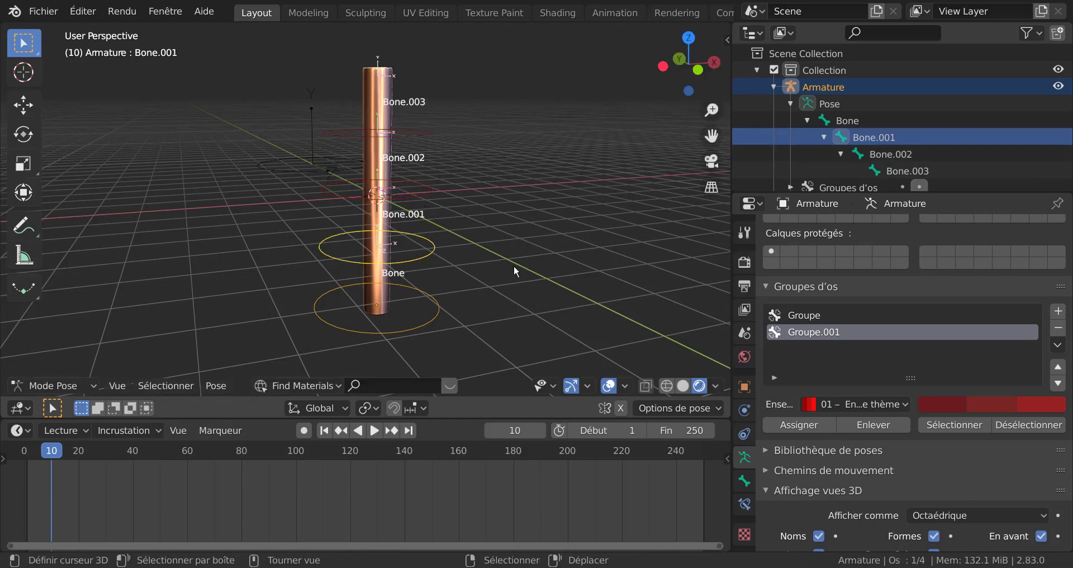
key("r")
Rotate the topmost bone, Bone.003, by about -23° in the front view
key("KP_1")
middle_click_drag(467, 271, 549, 324, "shift")
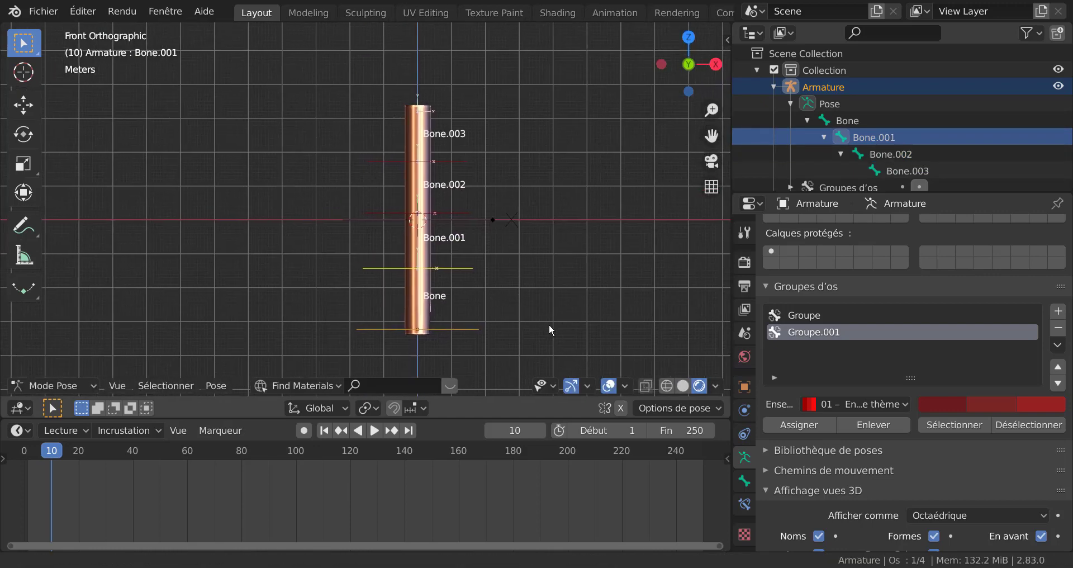
left_click(901, 172)
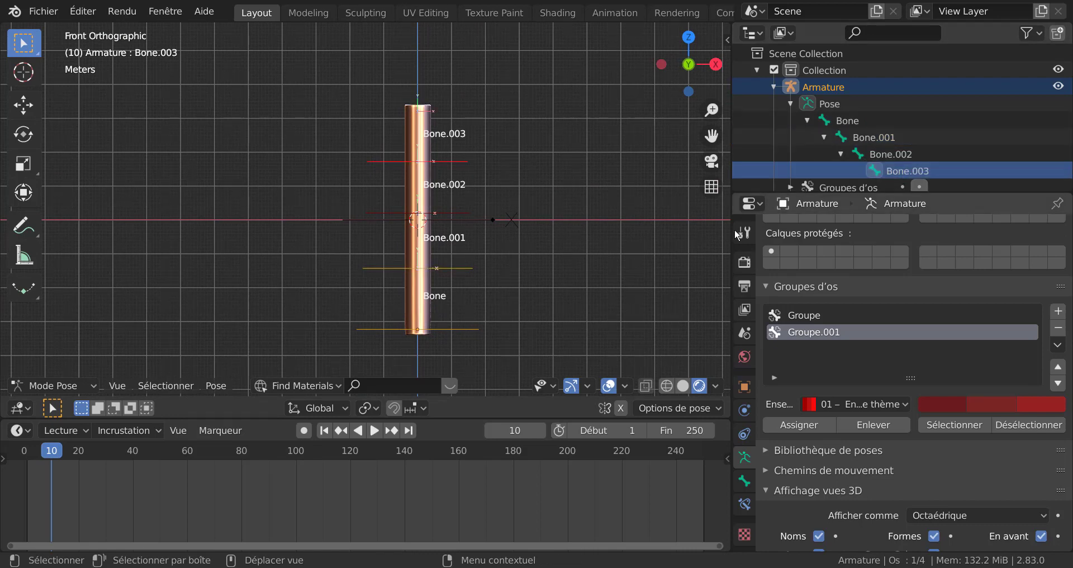
key("r")
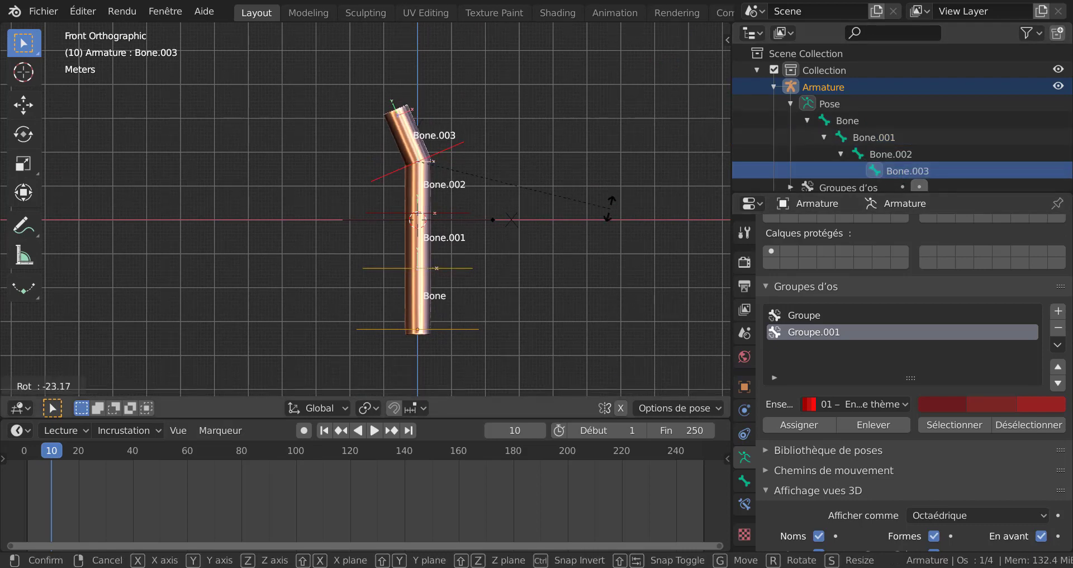
left_click(618, 257)
Rotate Bone.002 clockwise in the front view so the upper half of the cylinder leans to the right
right_click(855, 156)
left_click(848, 157)
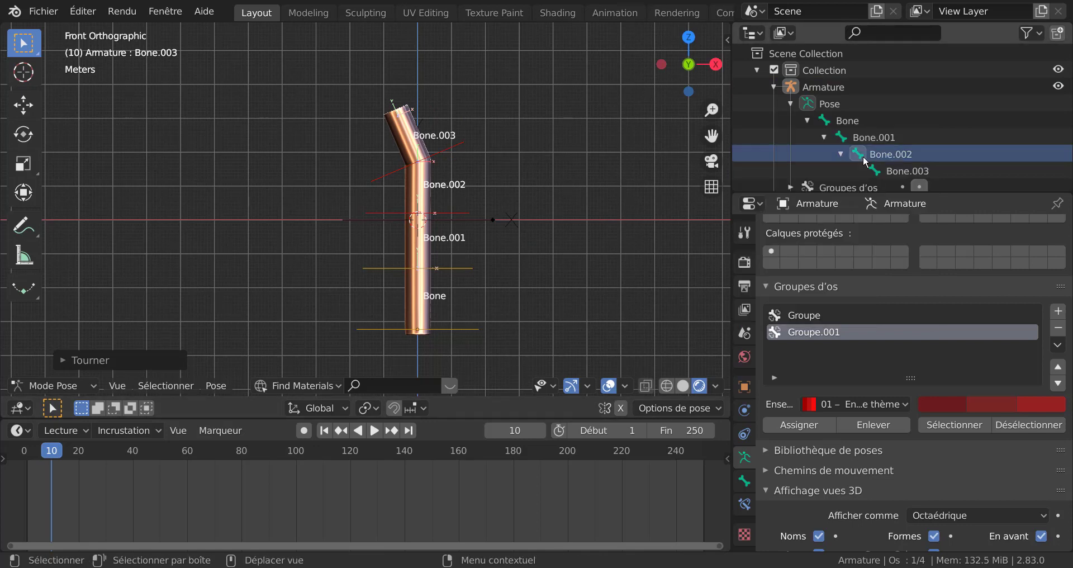
key("r")
left_click(559, 299)
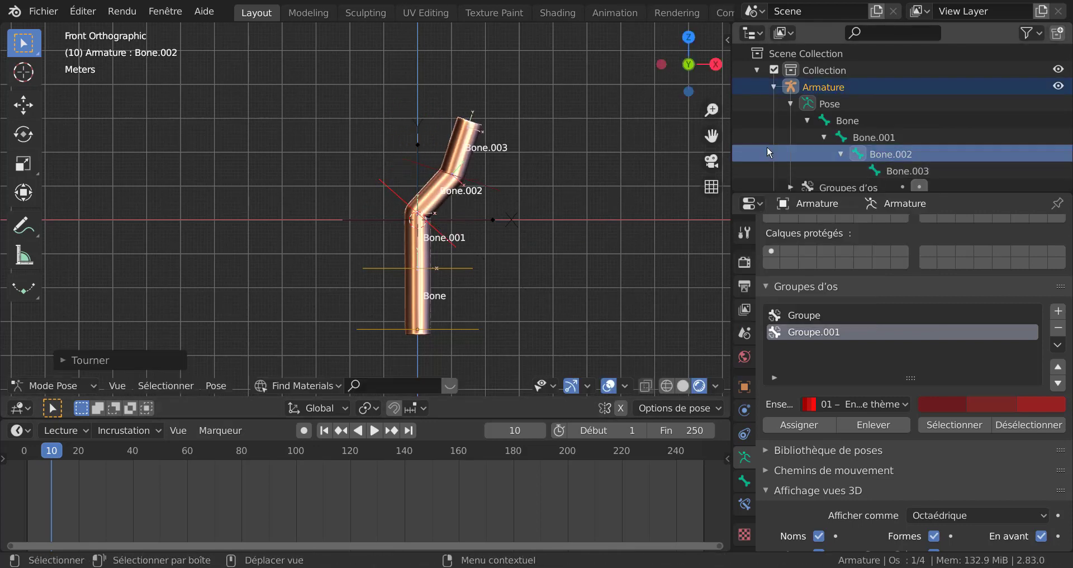
Rotate Bone.001 counterclockwise in the front view to bend the cylinder into a zigzag
left_click(859, 139)
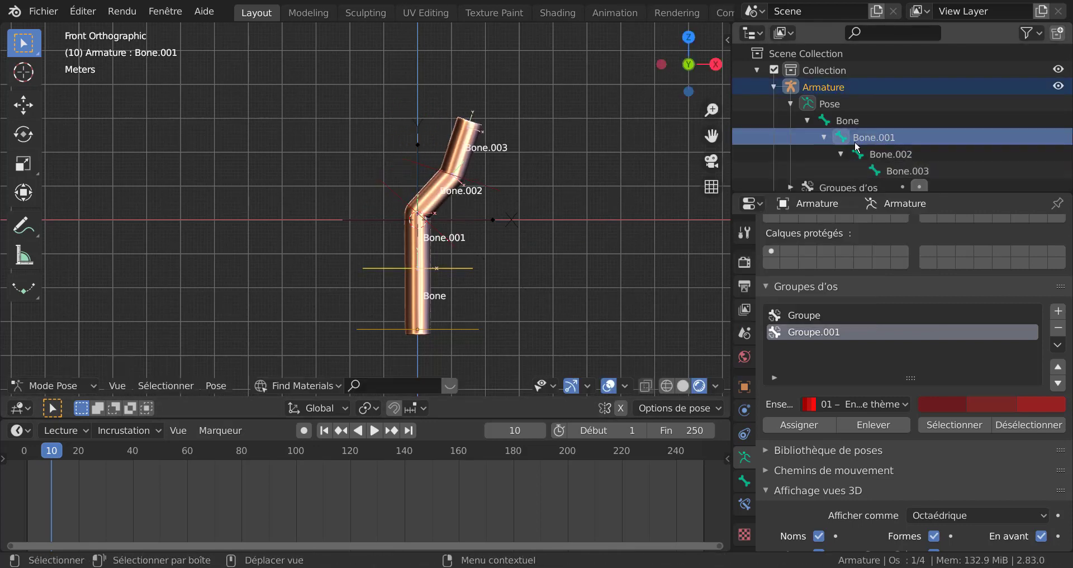
key("r")
left_click(593, 135)
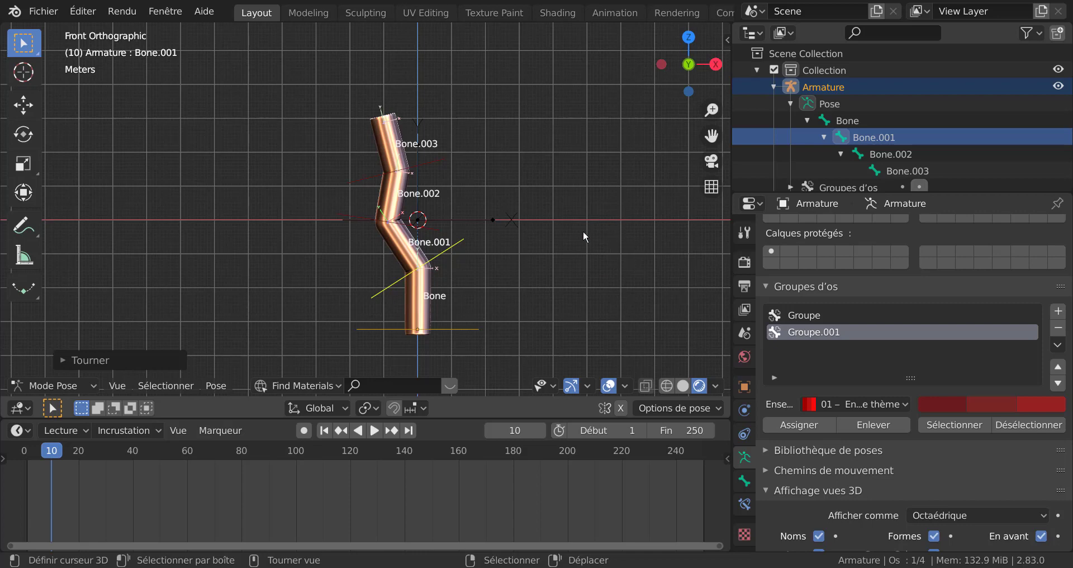
Check the selection of the bones through their coloured circle controls, from the root Bone up to Bone.003
right_click(859, 161)
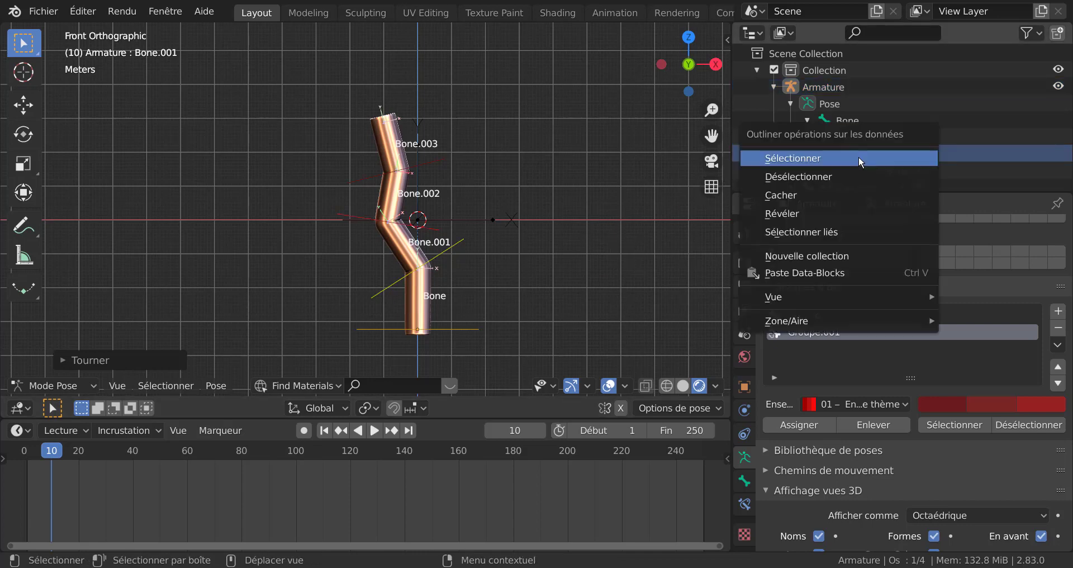
left_click(859, 158)
left_click(588, 175)
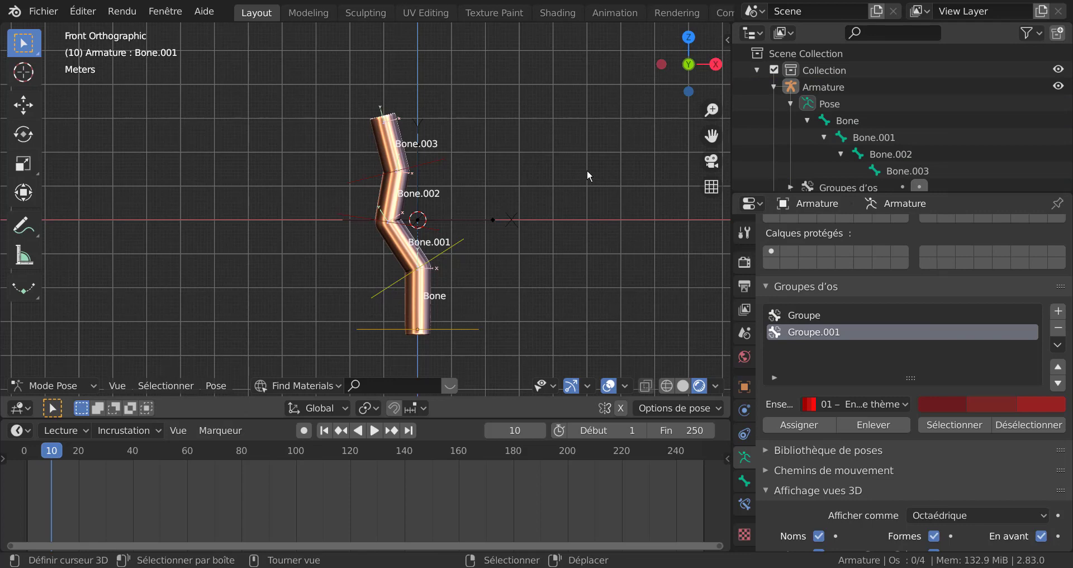
left_click(435, 262)
left_click(454, 327)
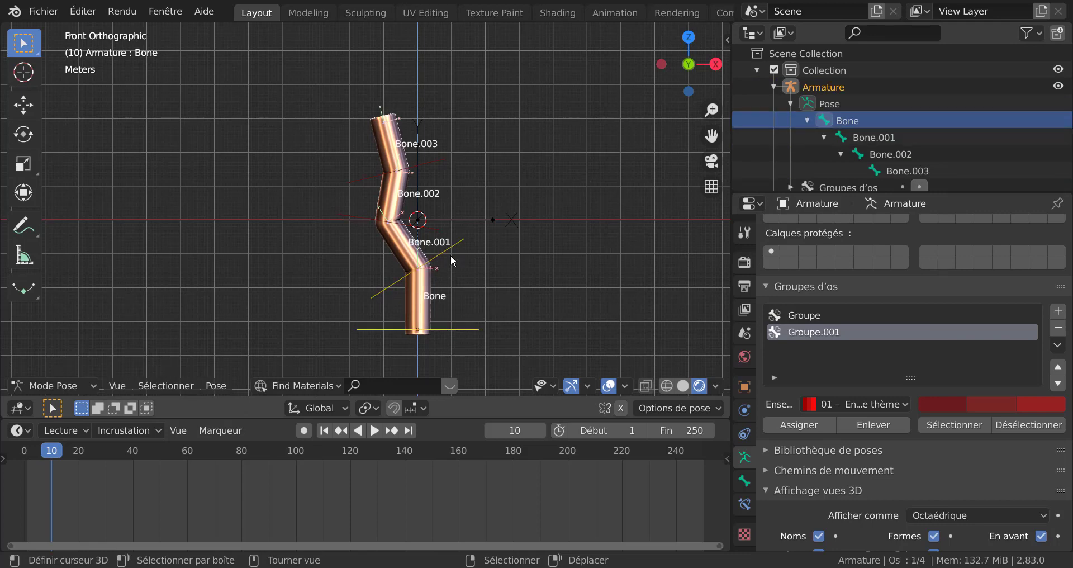
left_click(454, 260)
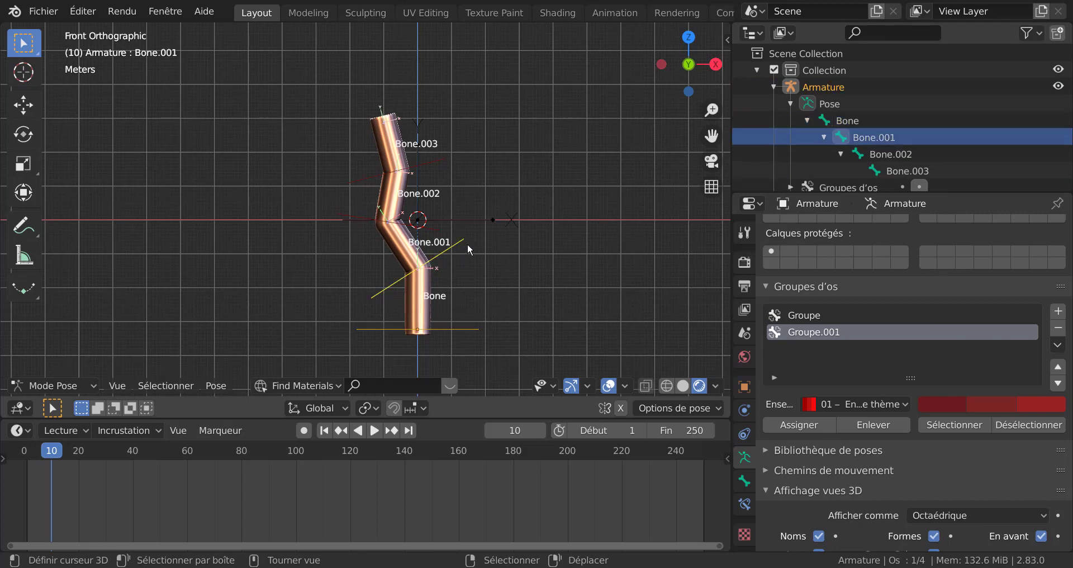
left_click(891, 157)
left_click(446, 261)
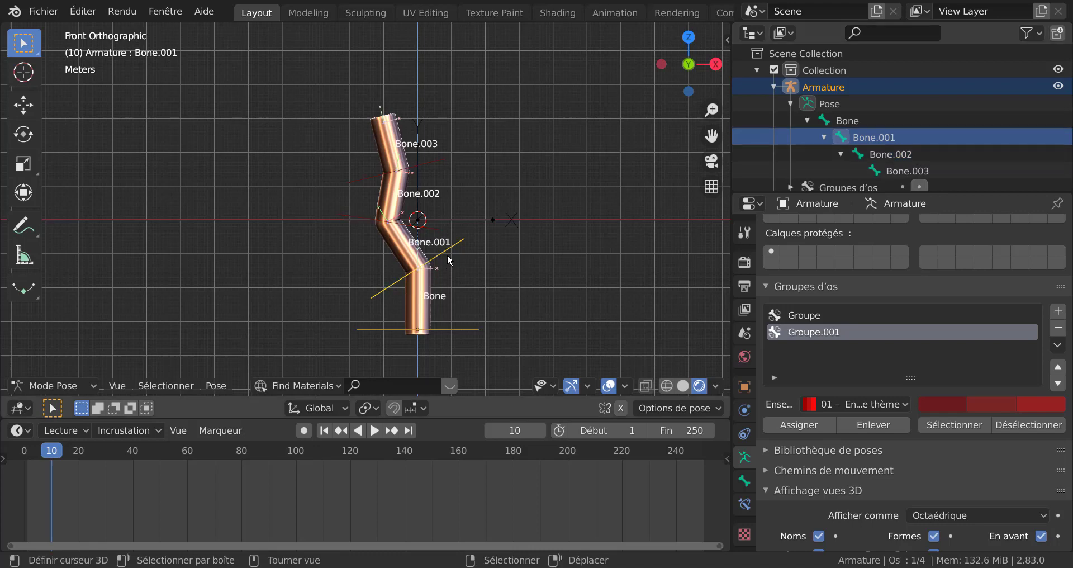
left_click(373, 225)
left_click(346, 176)
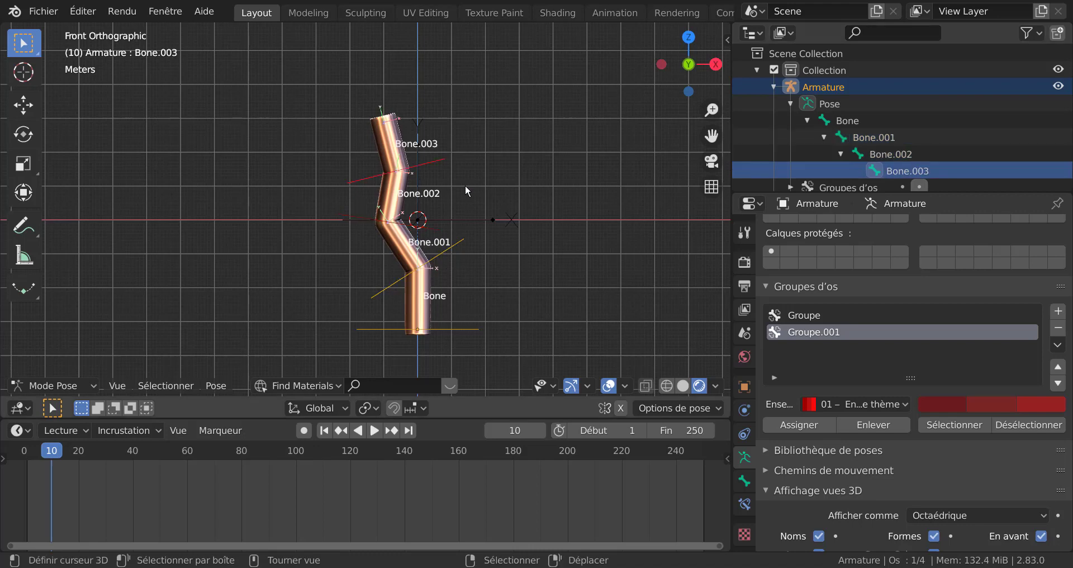
scroll(519, 327, "up", 2)
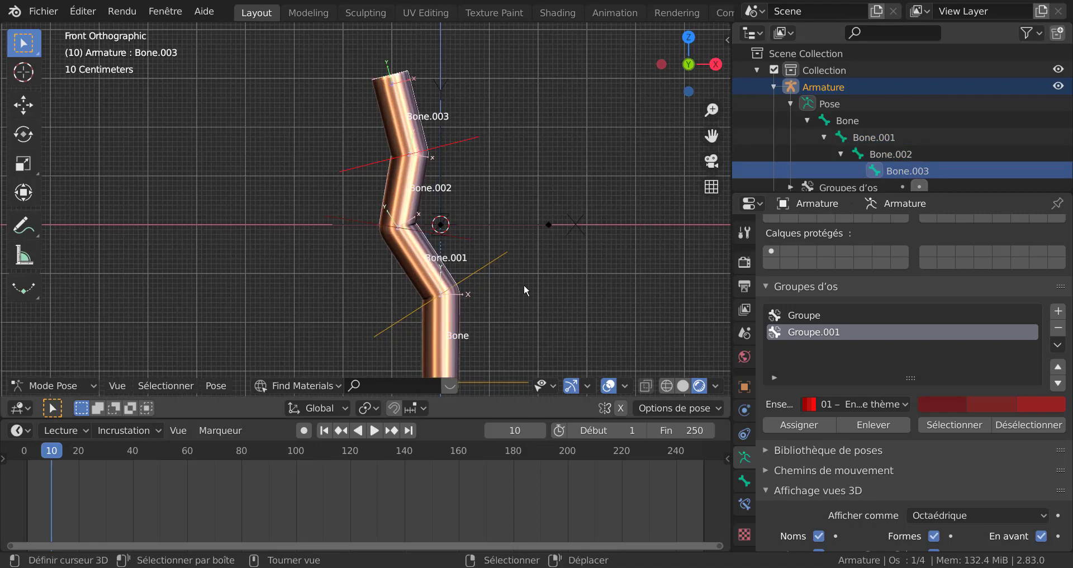
Examine the bent cylinder and its circle controls from several perspective angles, and deselect all bones
scroll(545, 300, "down", 3)
middle_click_drag(545, 300, 592, 335)
scroll(591, 325, "up", 4)
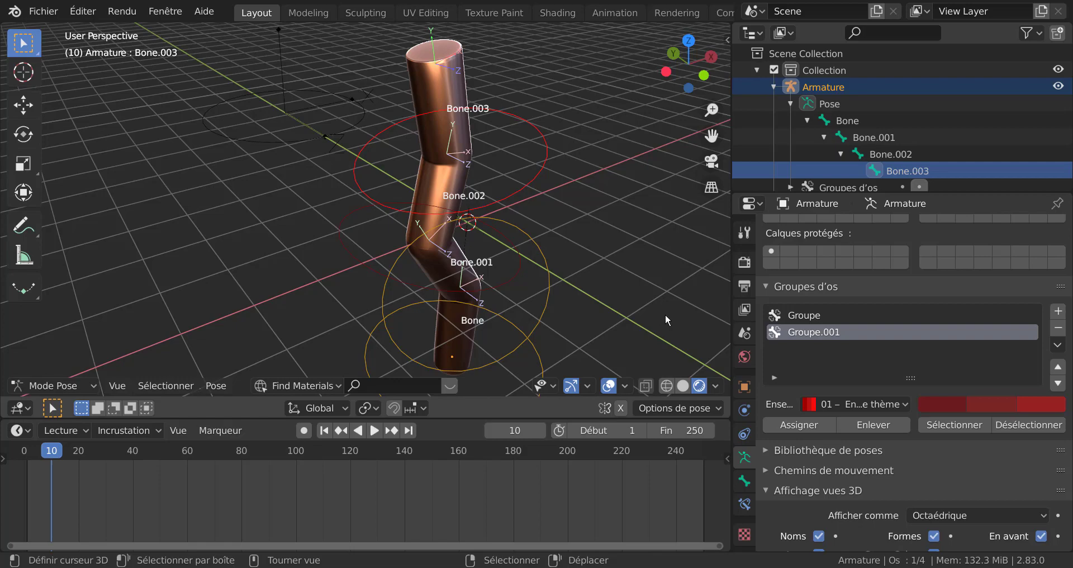
middle_click_drag(648, 325, 575, 288)
middle_click_drag(508, 312, 449, 296)
left_click(448, 296)
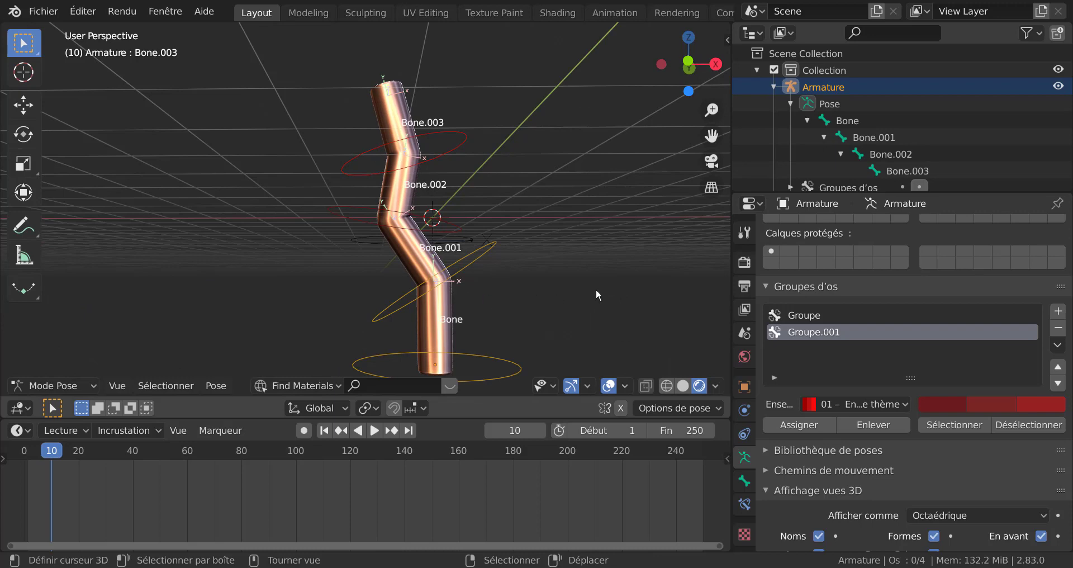
Inspect the armature's straight rest position in Edit Mode from the front with the root Bone selected, and return to Object Mode
key("KP_1")
key("Tab")
scroll(492, 299, "up", 2)
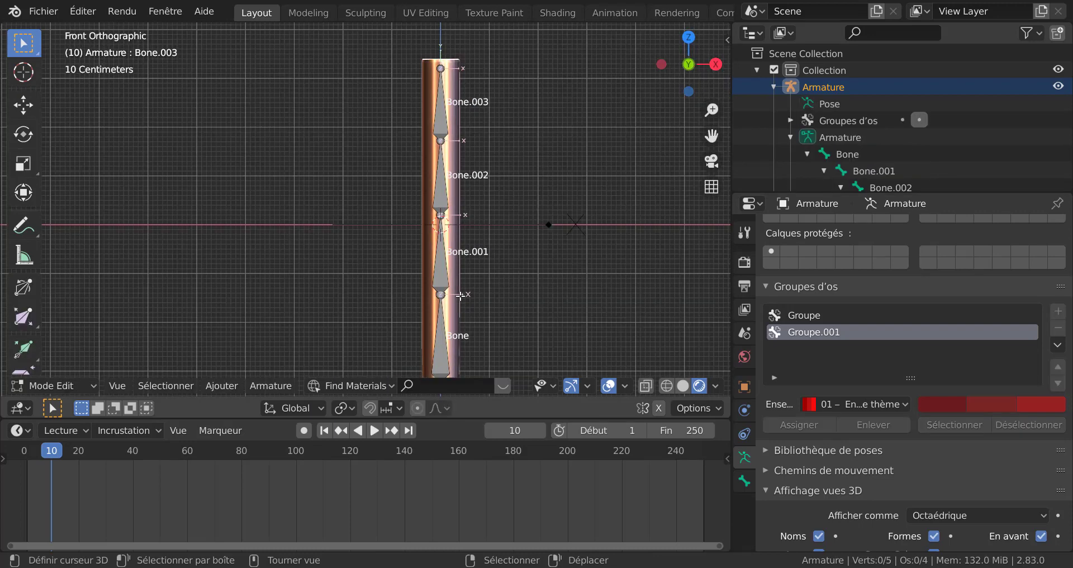
scroll(467, 293, "up", 2)
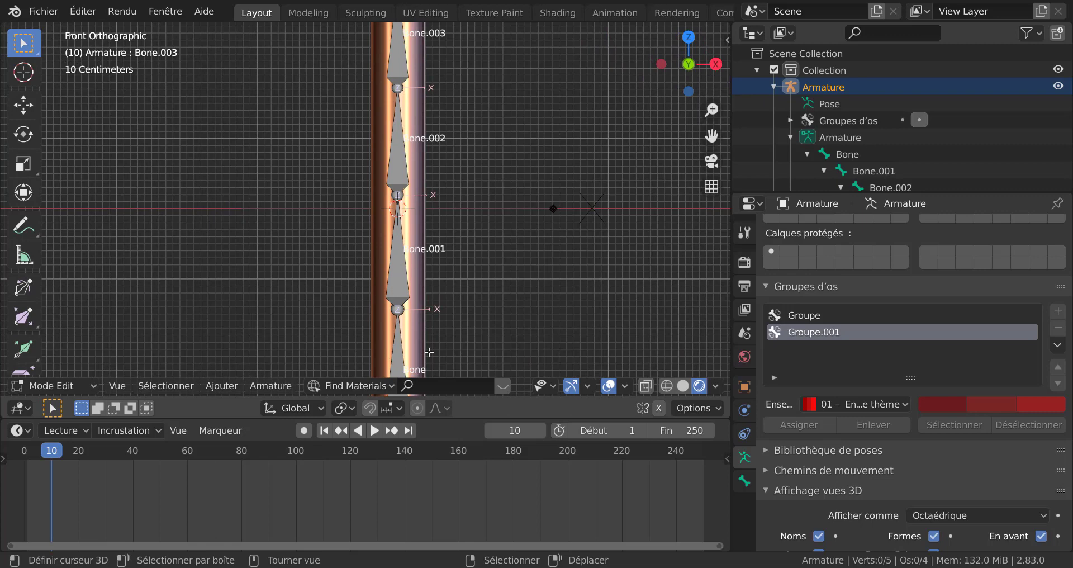
left_click(407, 347)
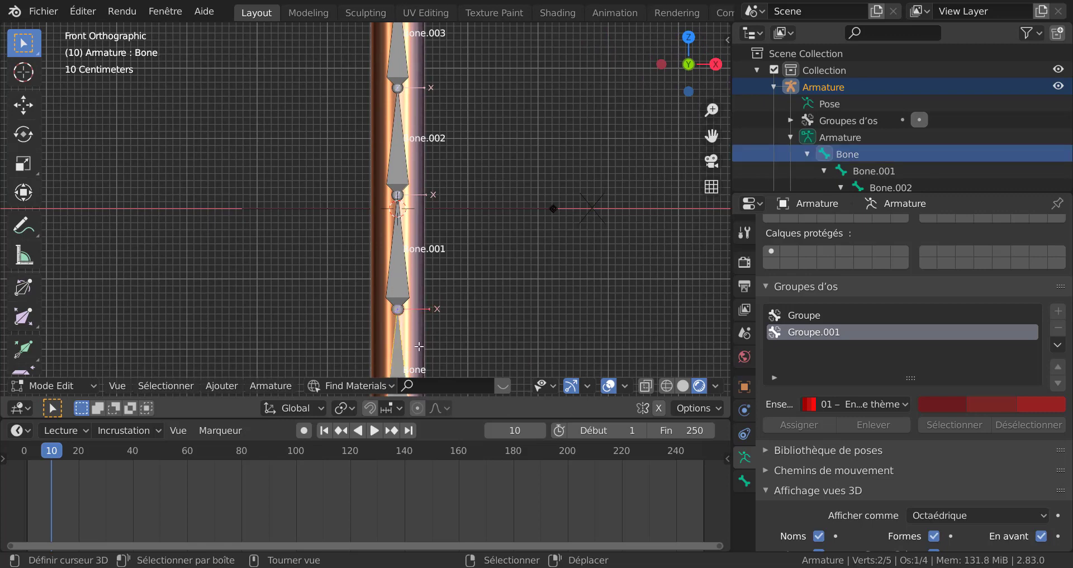
middle_click_drag(511, 338, 517, 319, "shift")
scroll(515, 299, "down", 3)
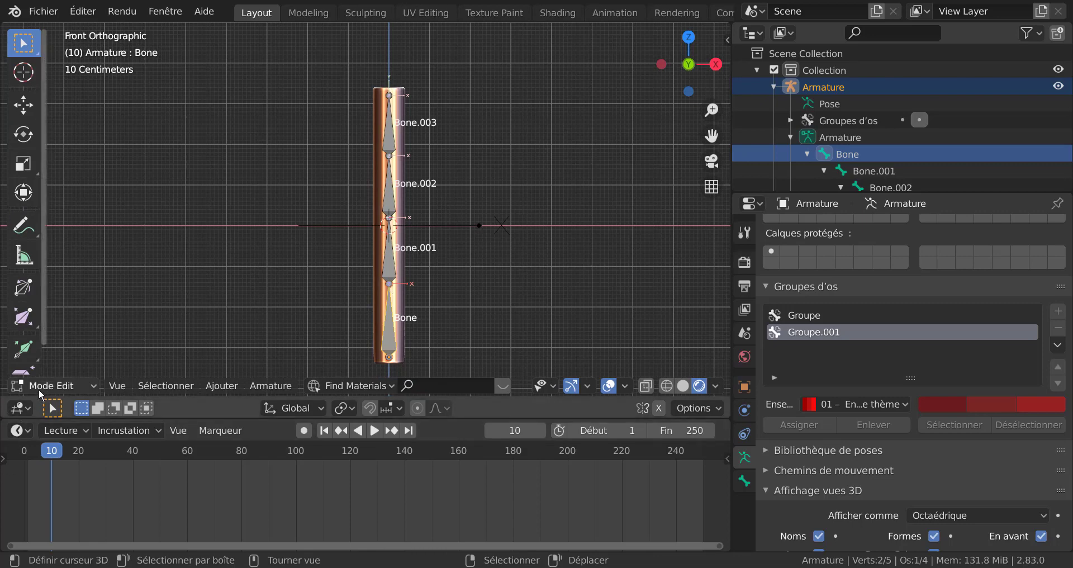
left_click(40, 387)
left_click(48, 364)
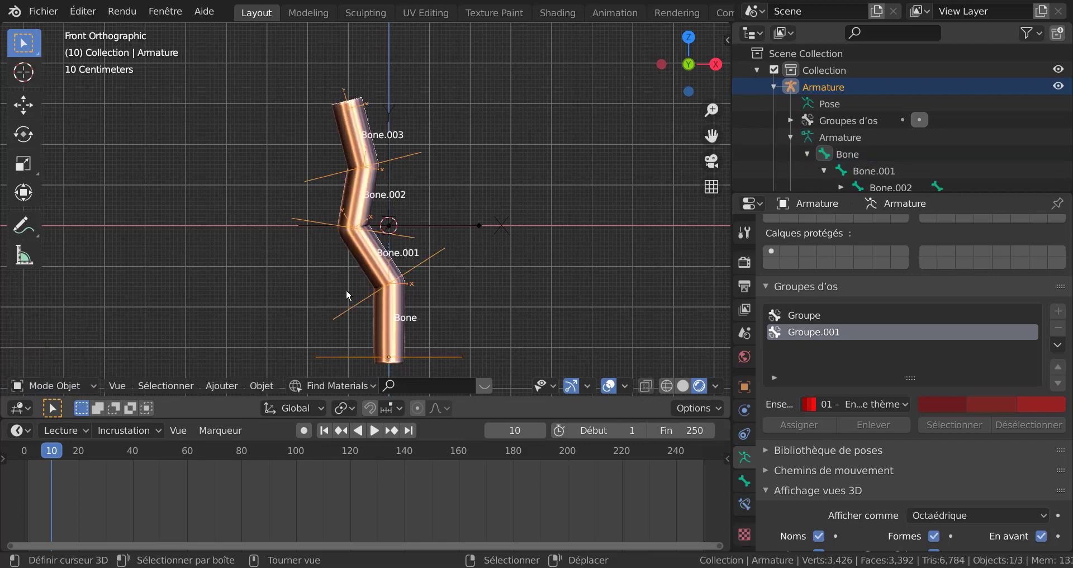
Open the cylinder mesh in Edit Mode and examine the edge loops grouped at each bone joint from the front
left_click(373, 262)
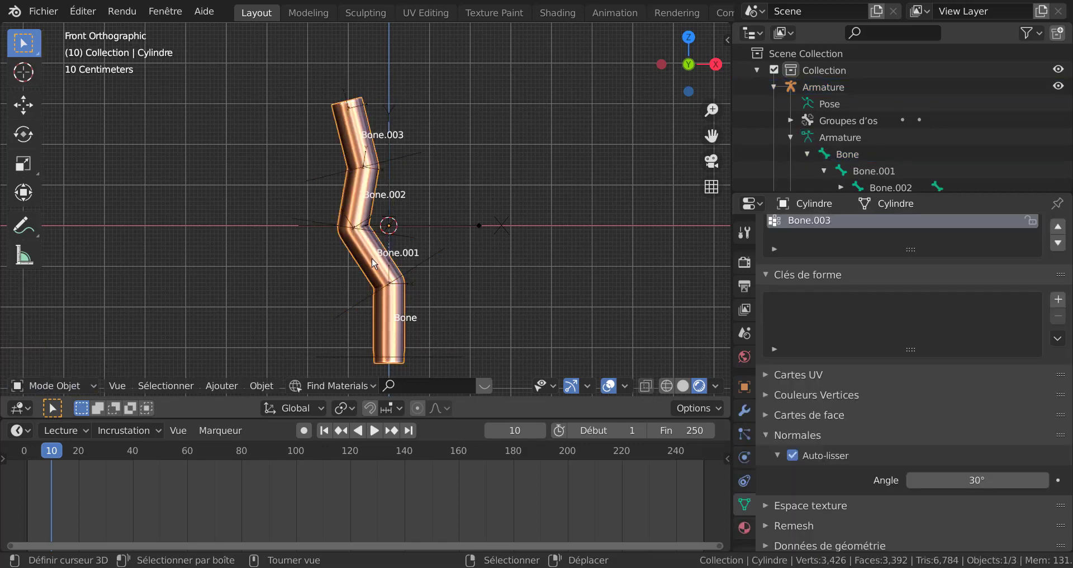
key("Tab")
scroll(511, 257, "up", 4)
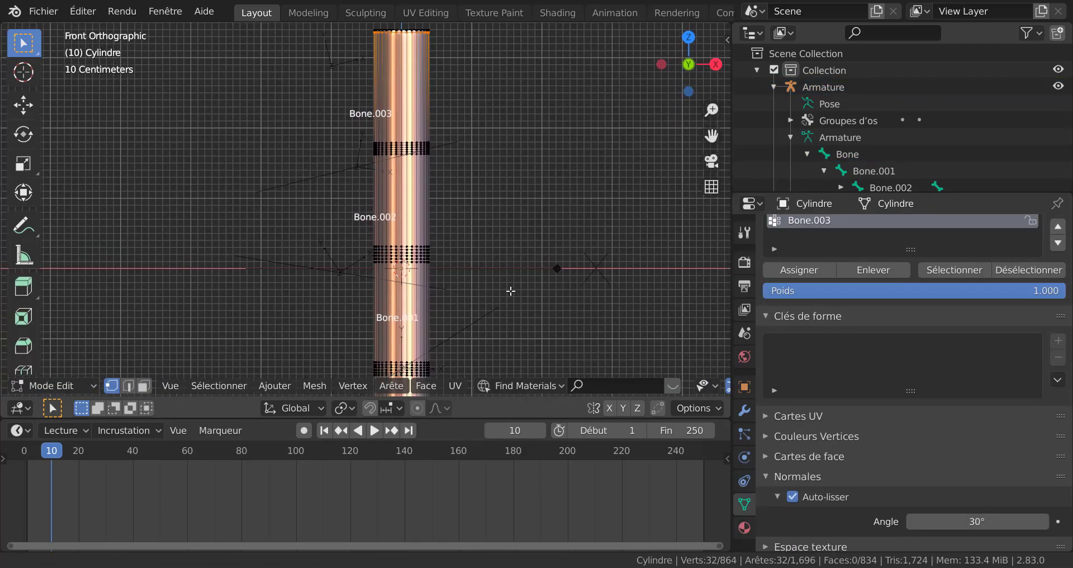
scroll(511, 291, "up", 2)
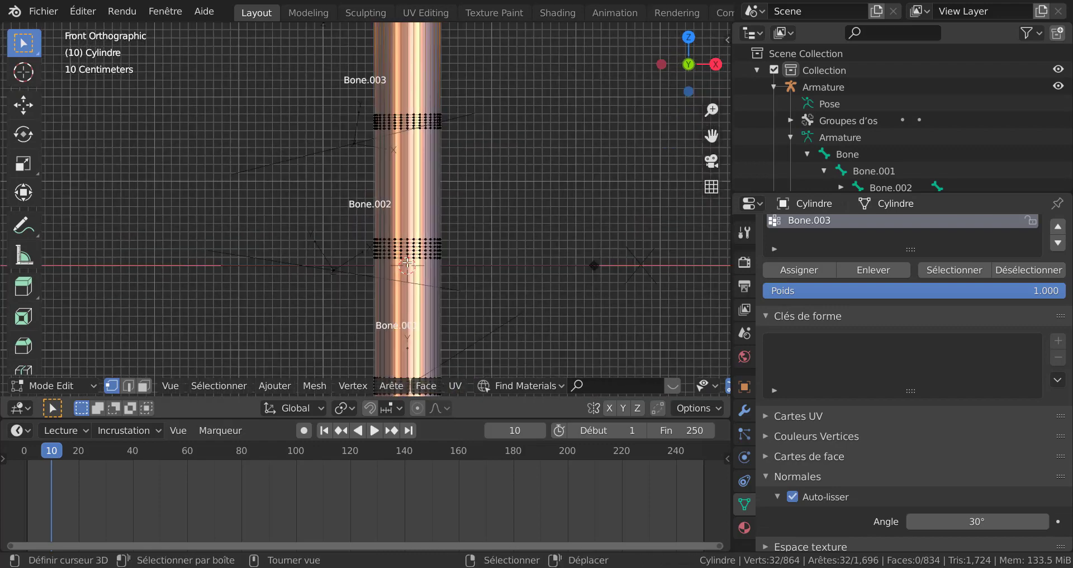
scroll(454, 275, "down", 3)
scroll(454, 275, "up", 2)
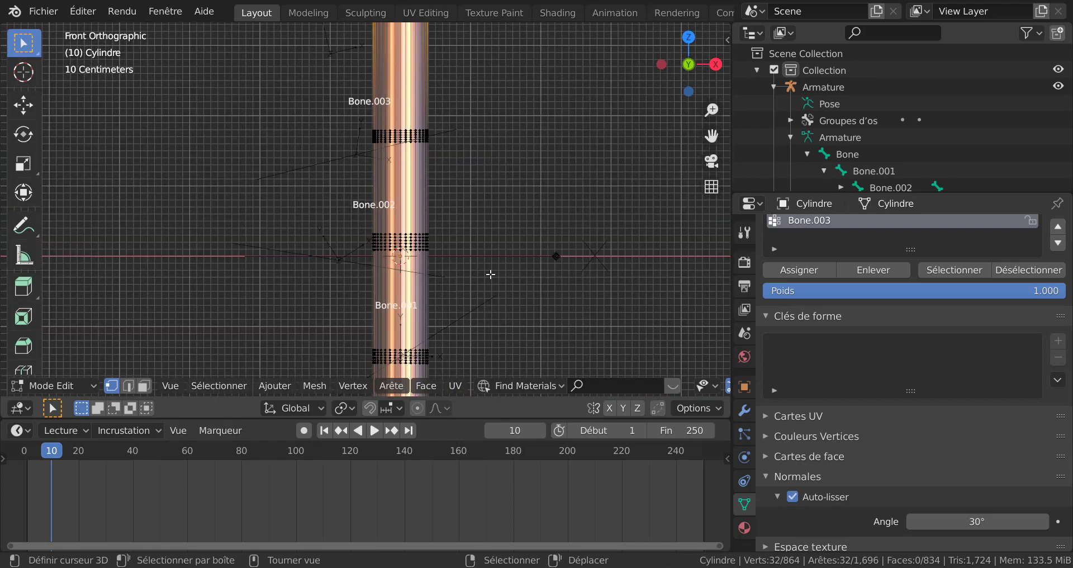
scroll(437, 258, "up", 1)
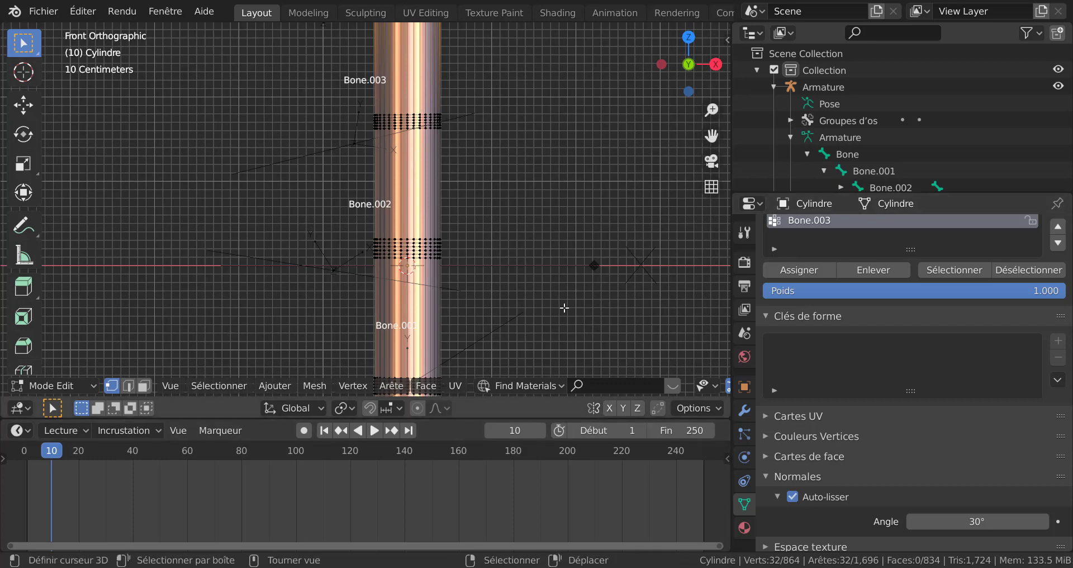
scroll(564, 308, "down", 2)
middle_click_drag(522, 257, 543, 178, "shift")
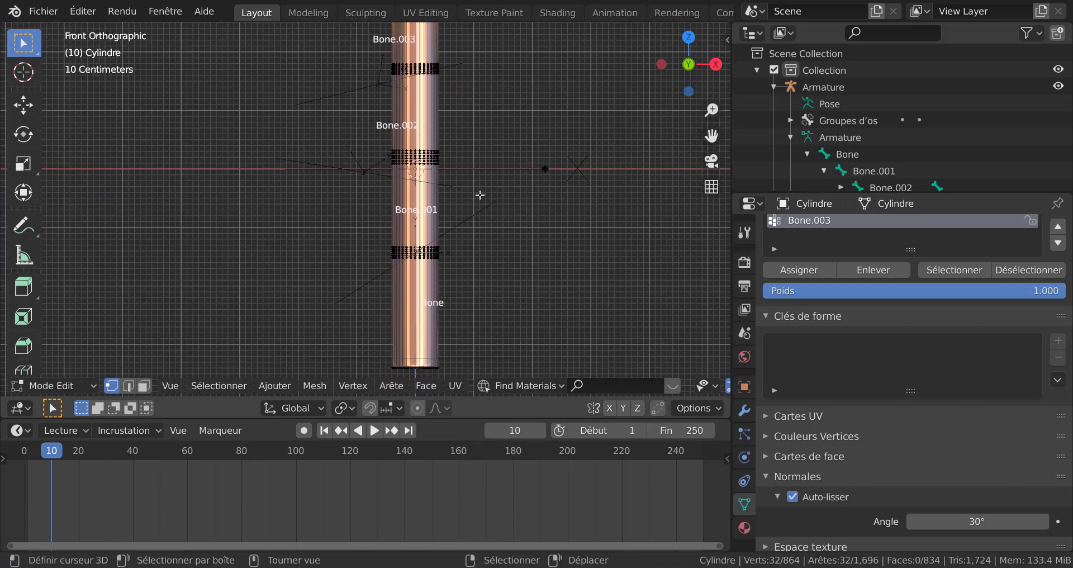
Examine the cylinder's joint edge loops up close in perspective and front views, with all vertices deselected
middle_click_drag(484, 206, 461, 262)
scroll(456, 293, "up", 4)
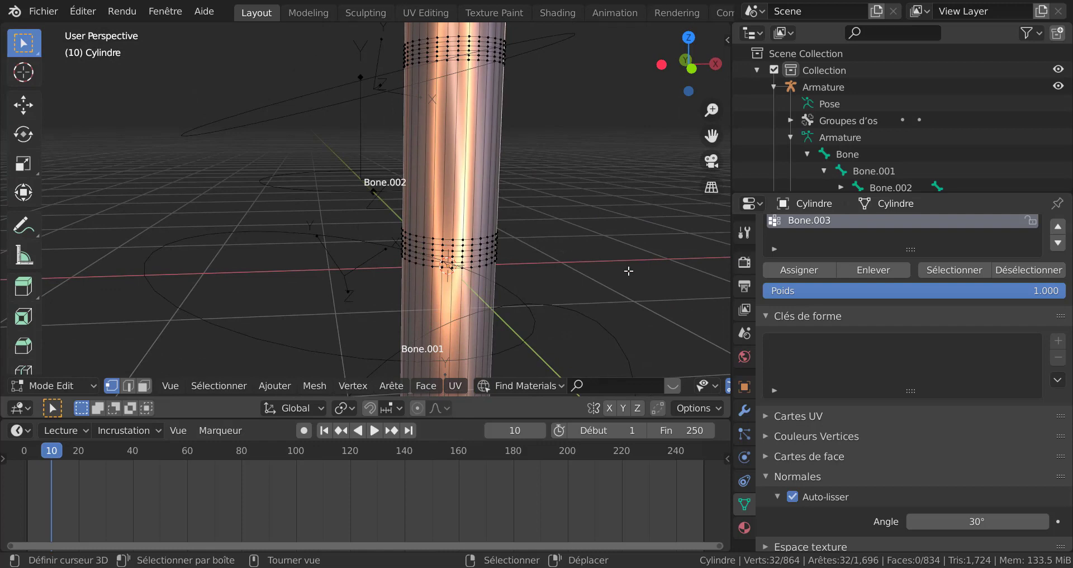
mouse_move(602, 294)
middle_mouse_down()
mouse_move(582, 266)
mouse_move(608, 285)
middle_mouse_up()
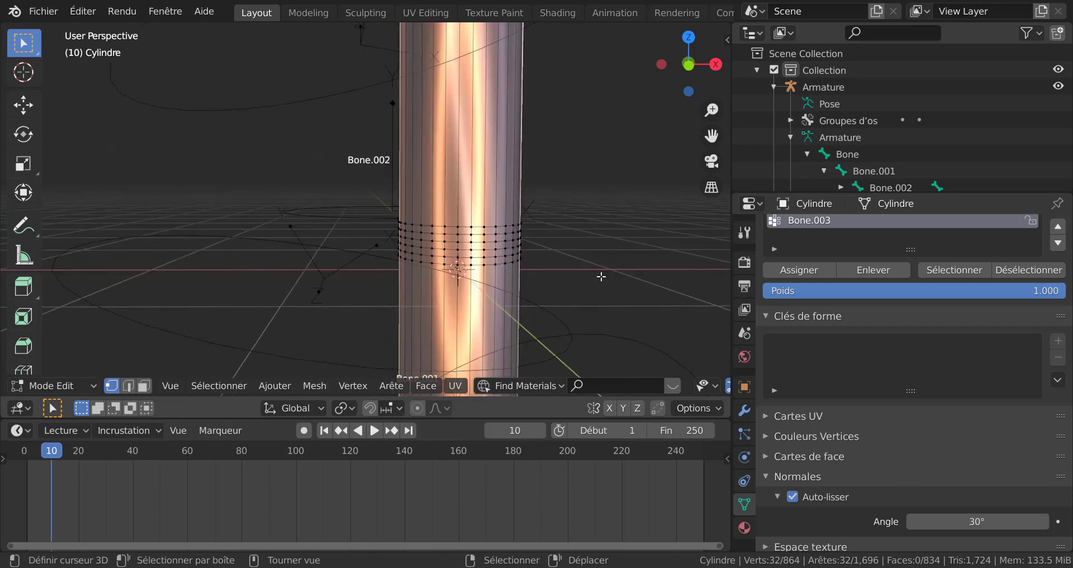
scroll(598, 275, "down", 3)
scroll(559, 307, "down", 3)
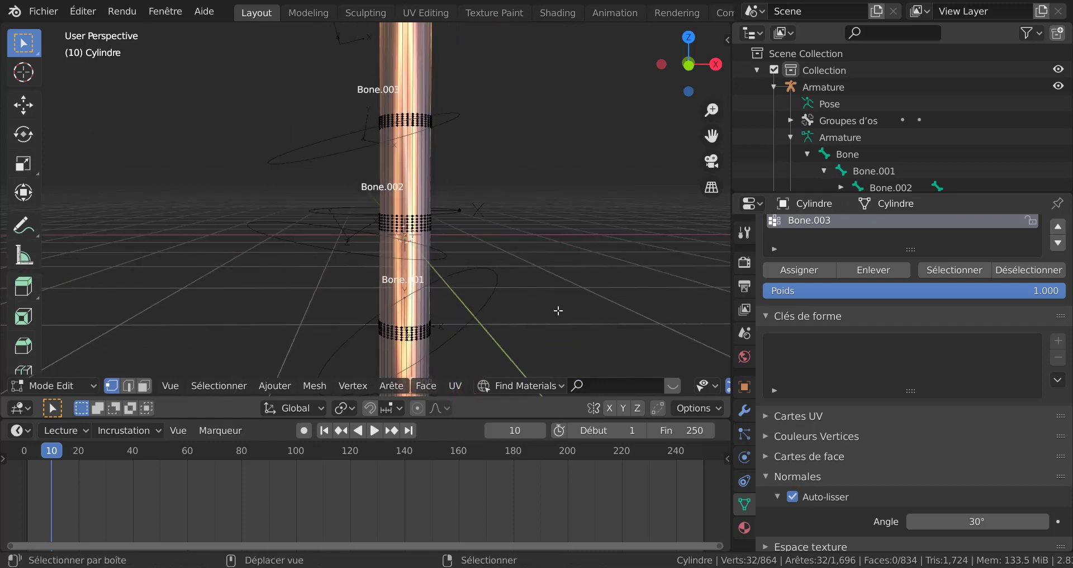
key("KP_1")
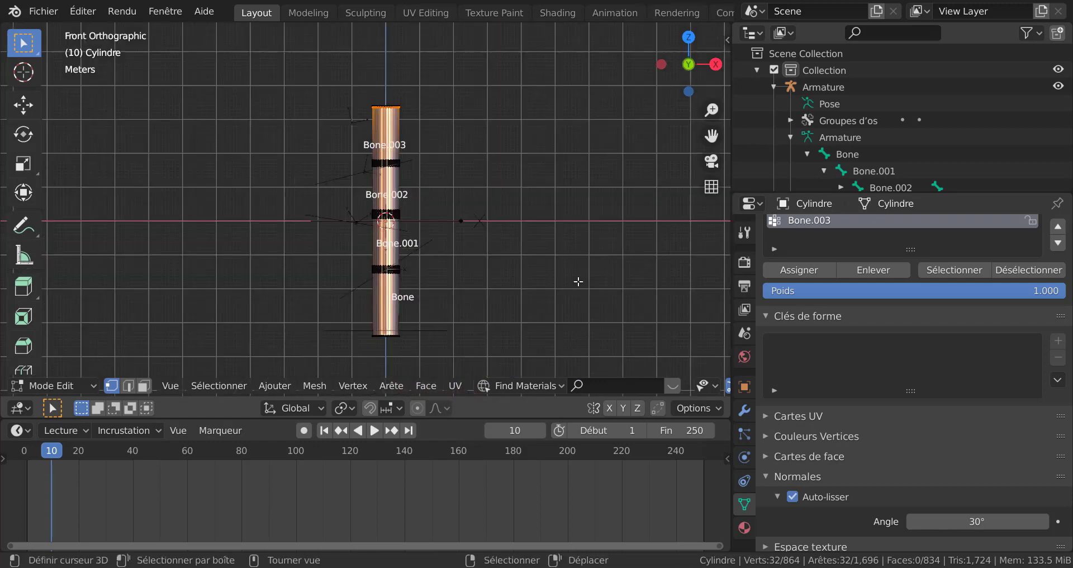
scroll(503, 288, "up", 3)
scroll(502, 288, "up", 5)
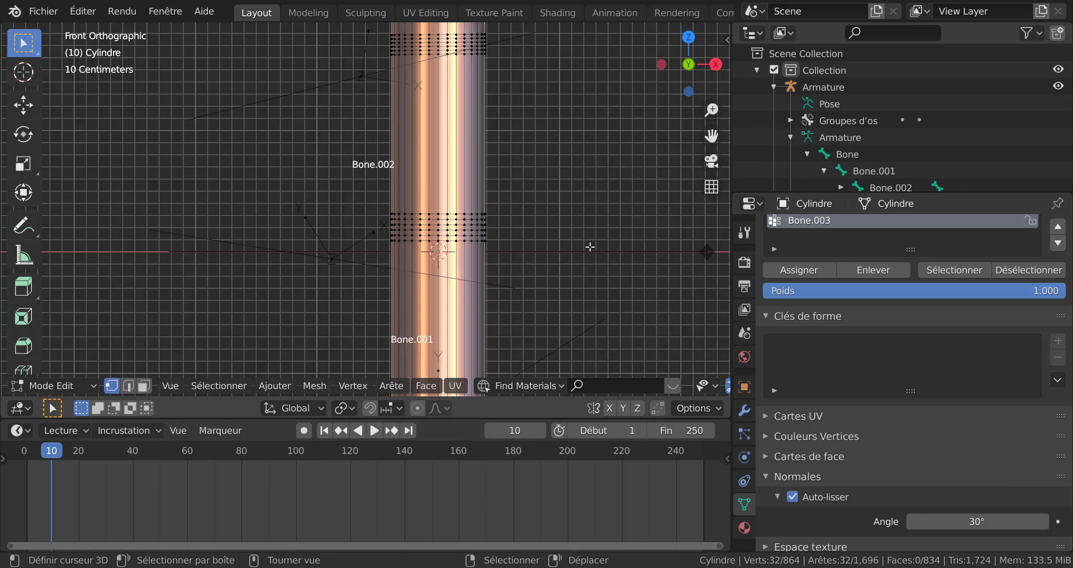
scroll(587, 207, "down", 4)
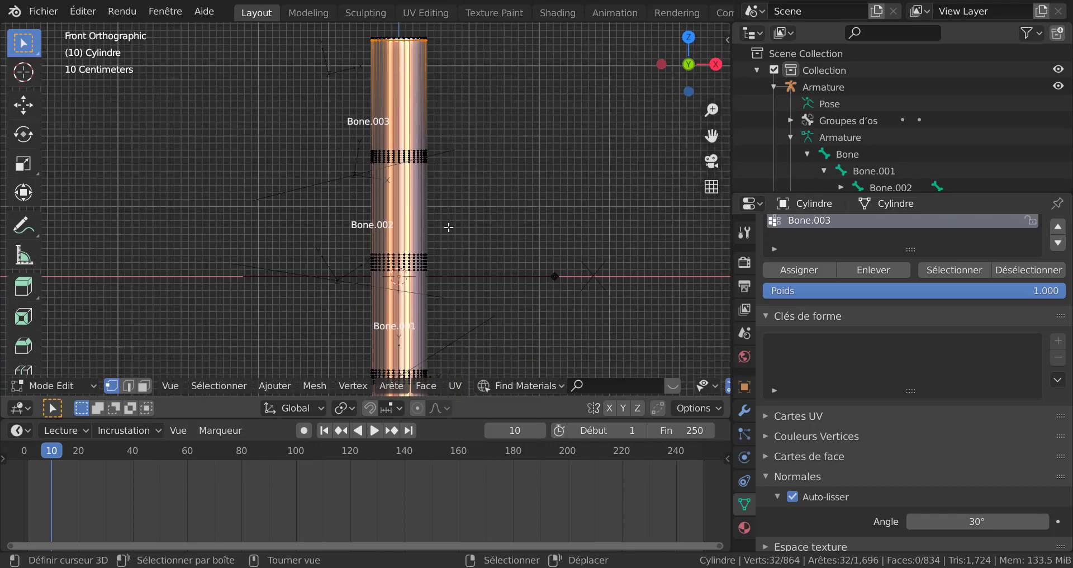
middle_click_drag(532, 189, 562, 236)
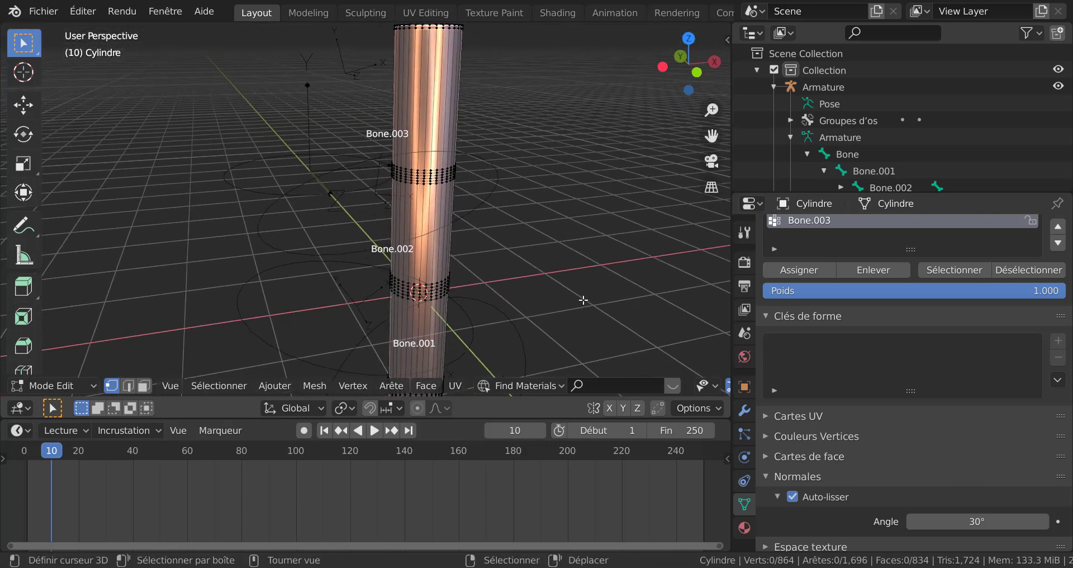
key("KP_1")
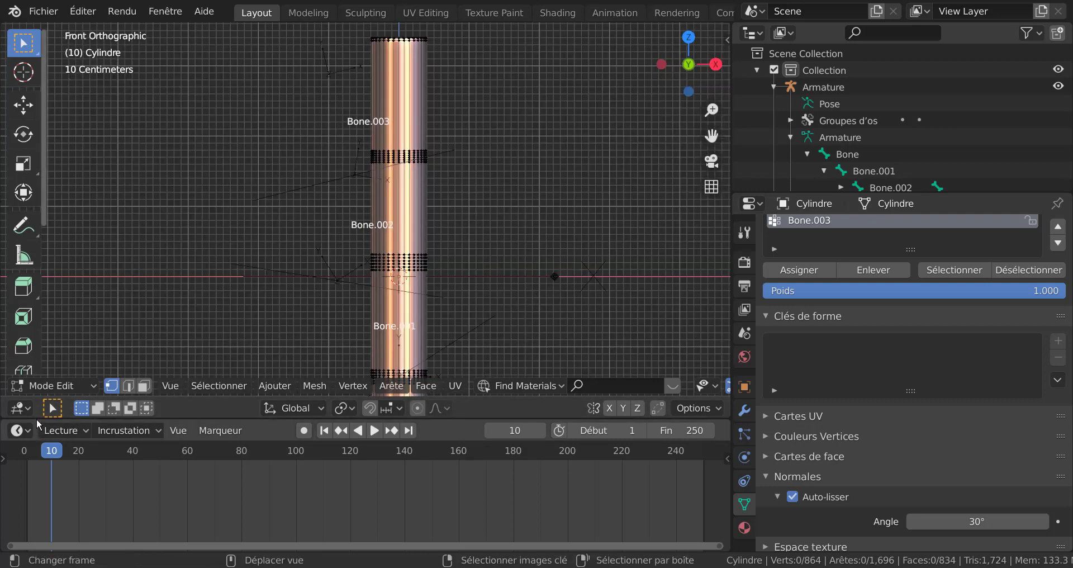
Leave mesh editing, put the armature in Pose Mode, and select Bone.003 through its circle control
left_click(50, 388)
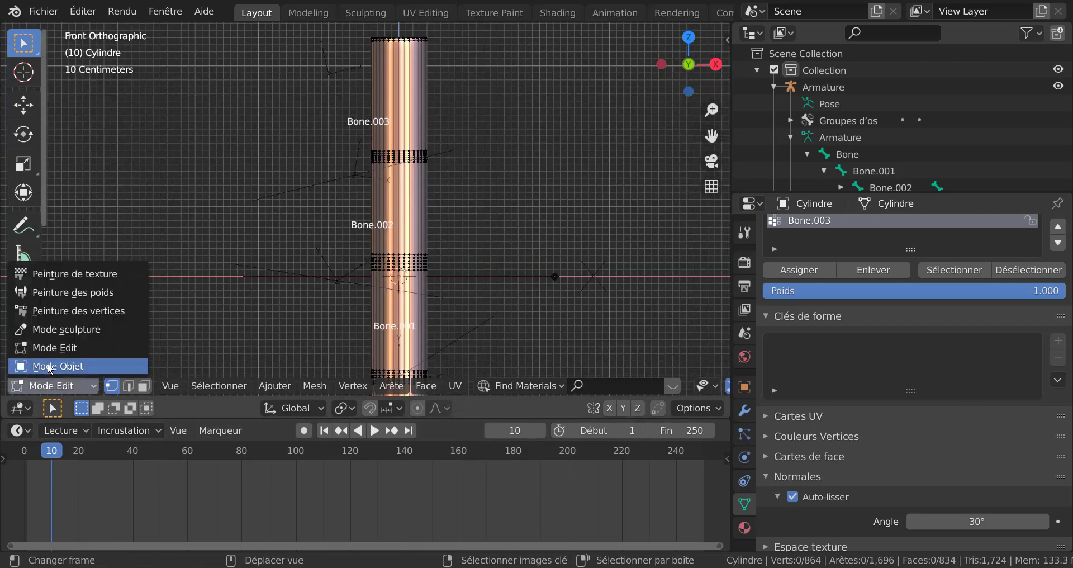
left_click(50, 367)
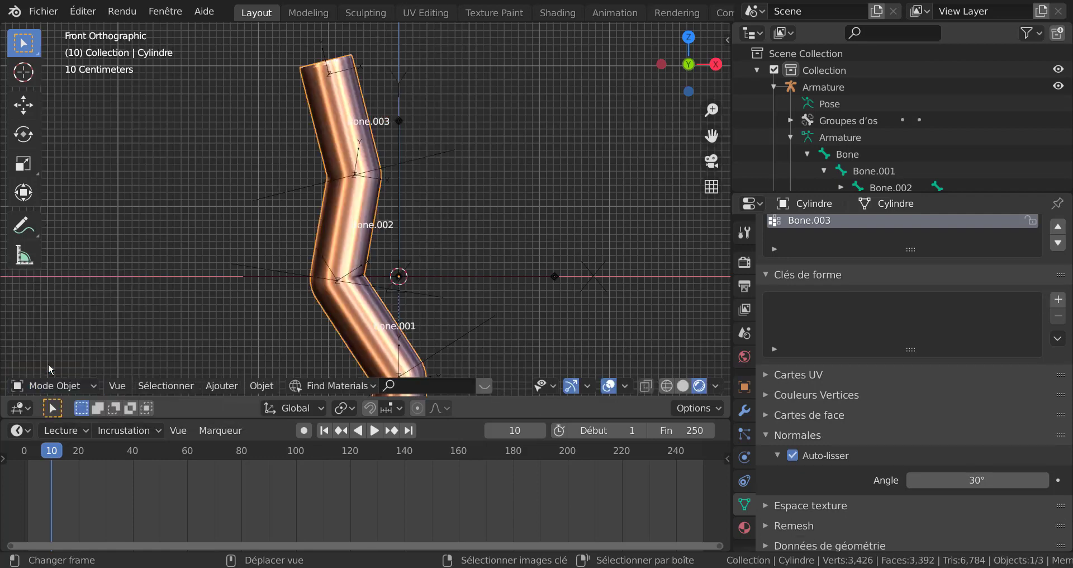
left_click(415, 160)
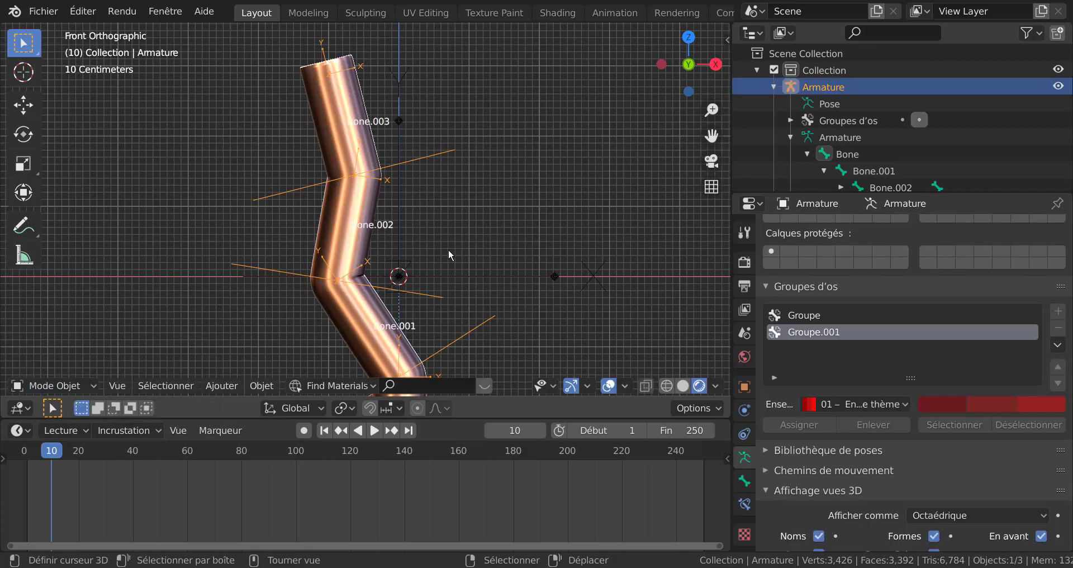
left_click(847, 104)
left_click(412, 172)
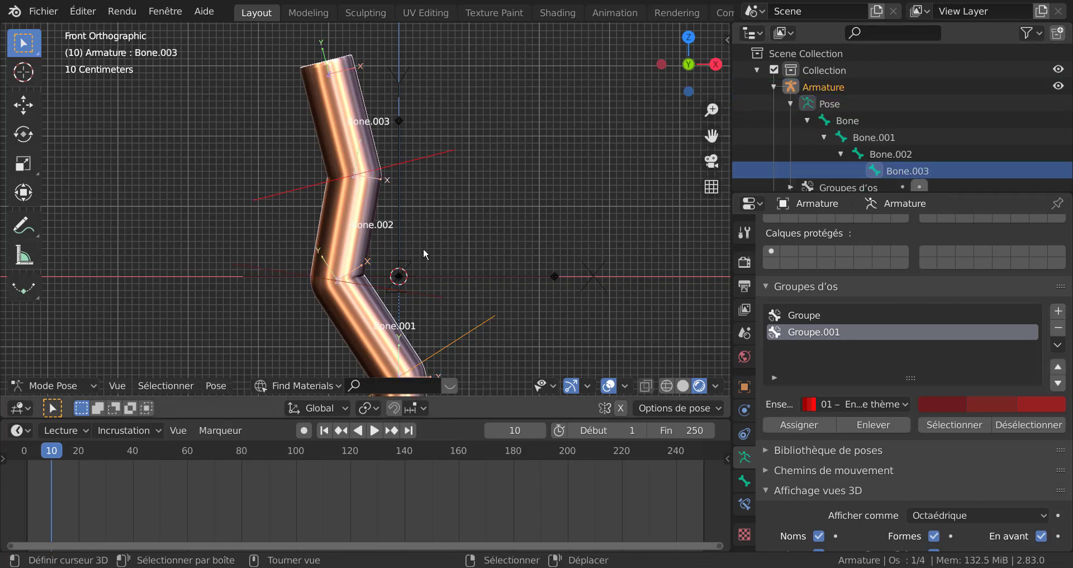
Try rotating Bone.003 clockwise in the front view to bring the top segment in line with Bone.002
key("r")
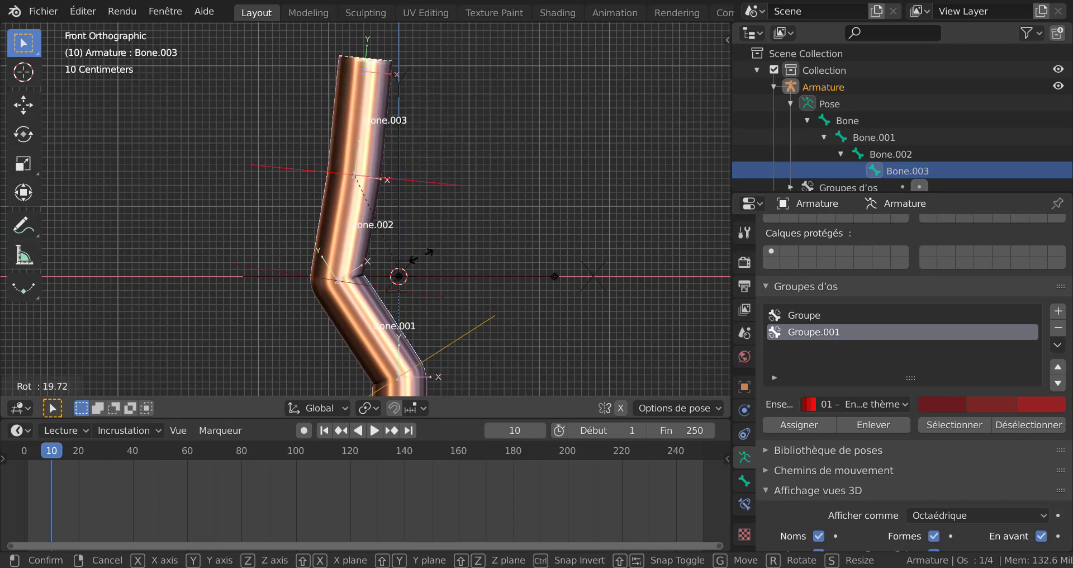
left_click(425, 266)
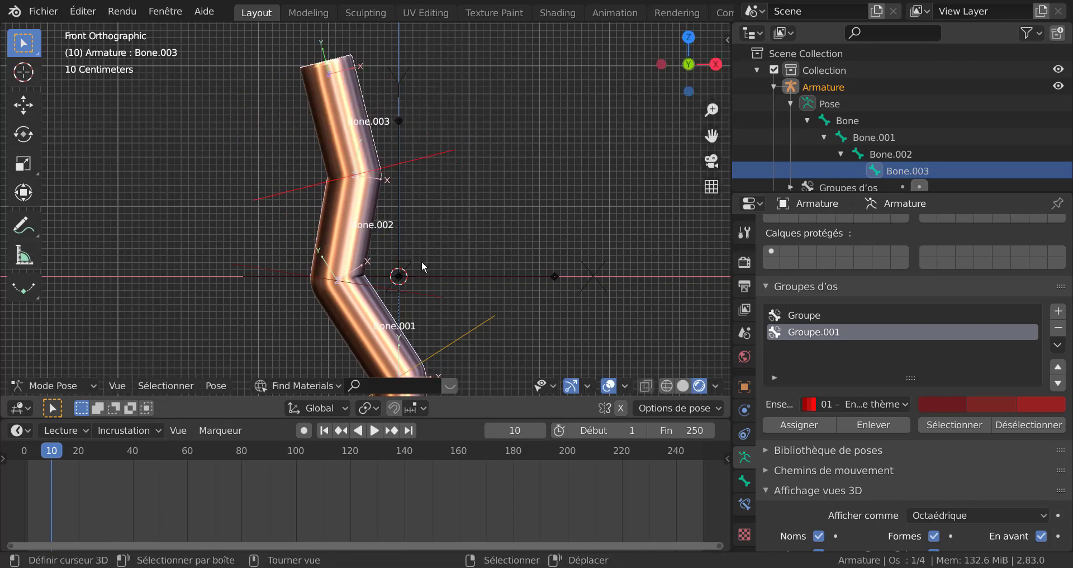
key("r")
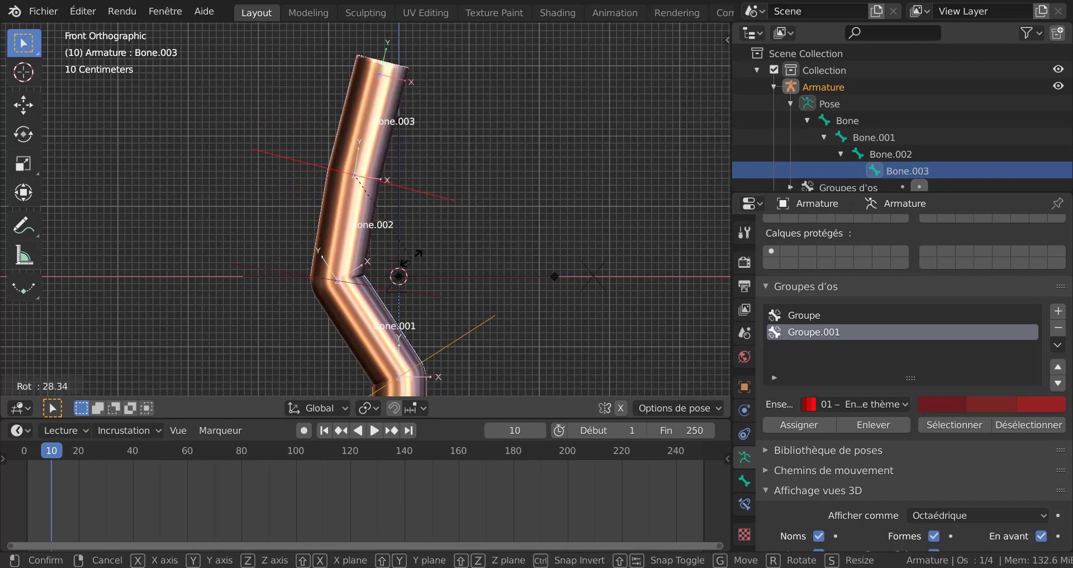
left_click(426, 277)
Try moving the whole rig by the root Bone's circle control at the cylinder's base
scroll(428, 280, "down", 5)
left_click(405, 325)
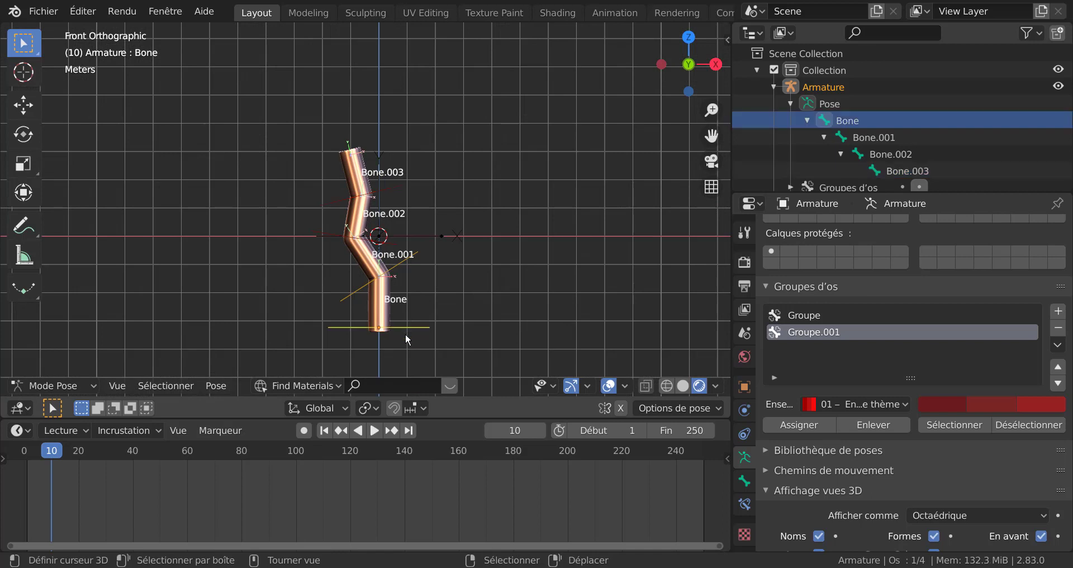
middle_click_drag(418, 333, 415, 311, "shift")
key("g")
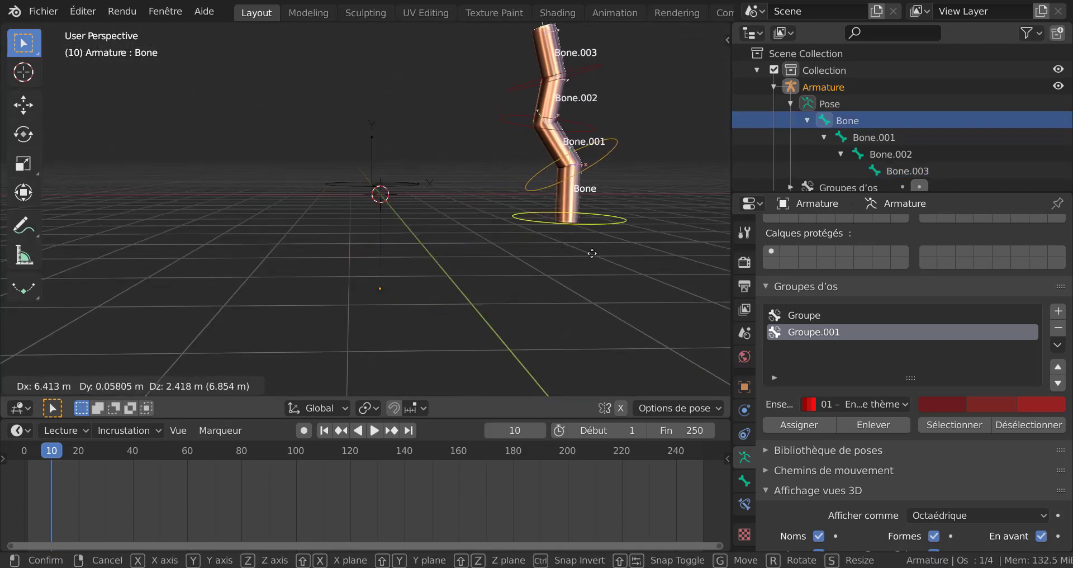
right_click(468, 287)
Try a free trackball rotation of the whole rig with the root Bone
scroll(427, 259, "up", 2)
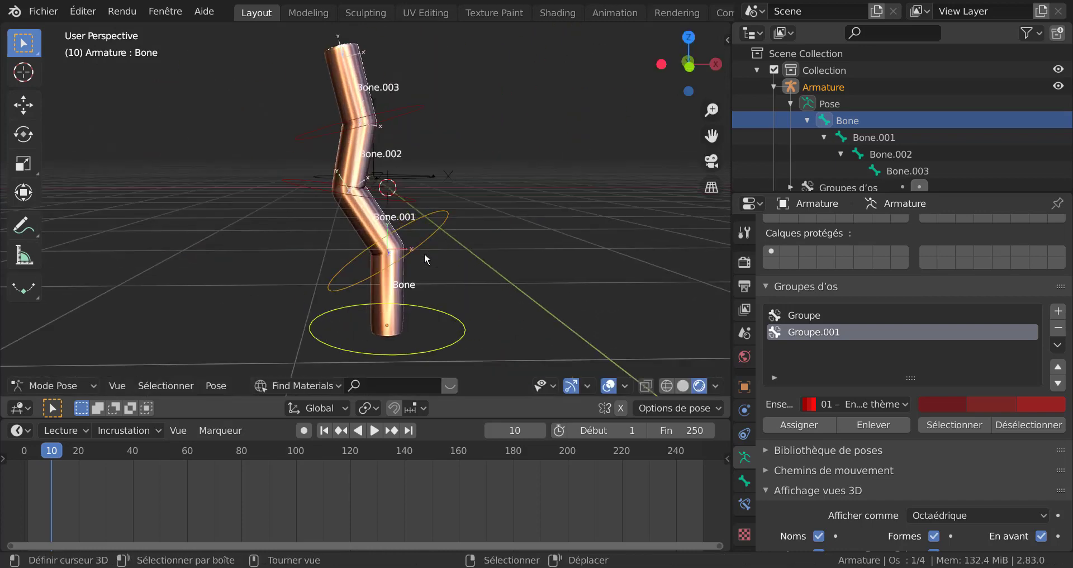
key("r")
key("r")
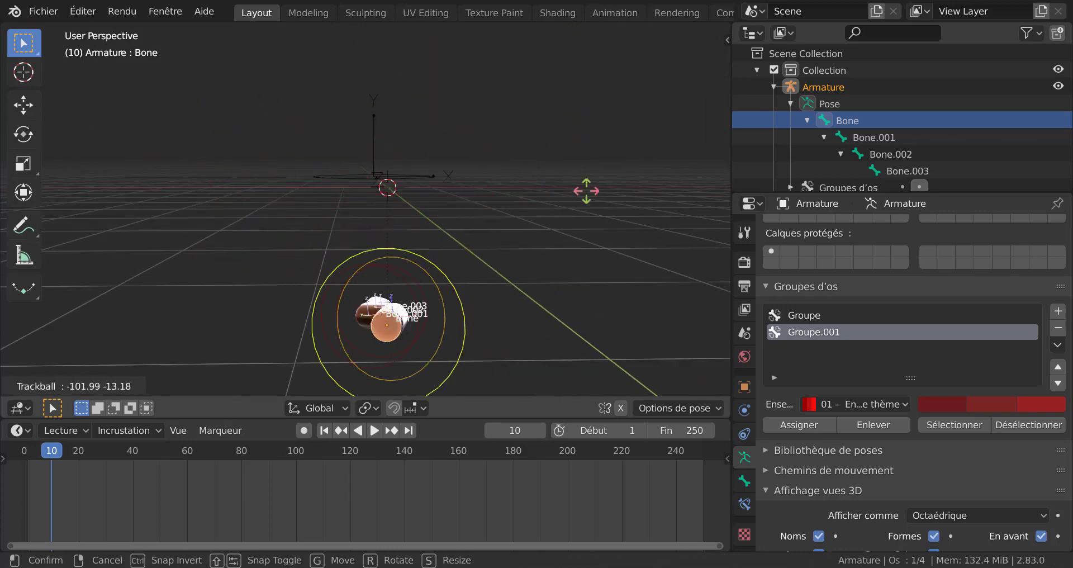
right_click(478, 192)
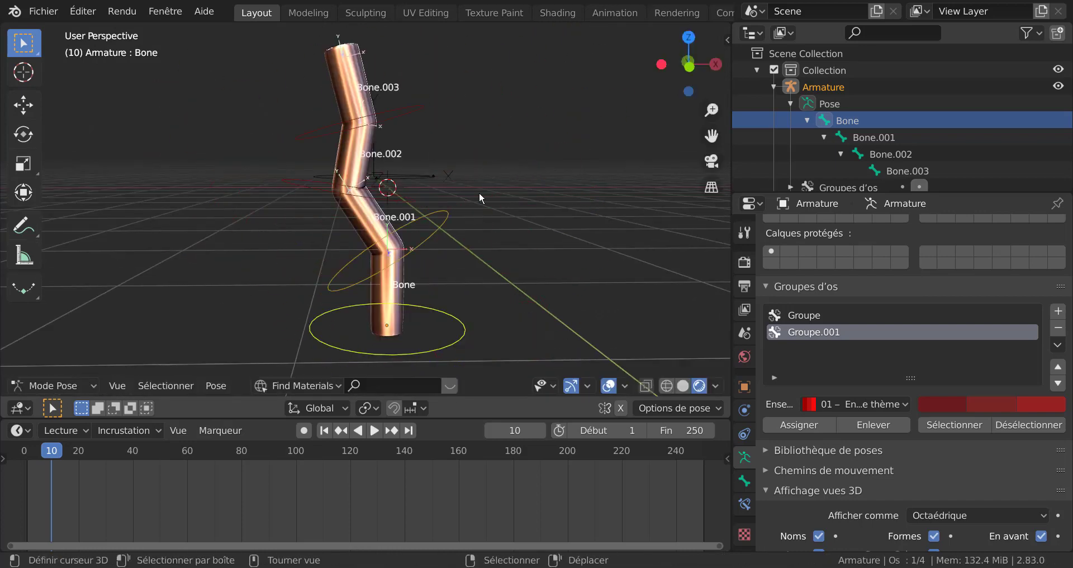
Try a free trackball rotation of the top segment with Bone.003's circle control
left_click(361, 118)
left_click(402, 108)
key("r")
key("r")
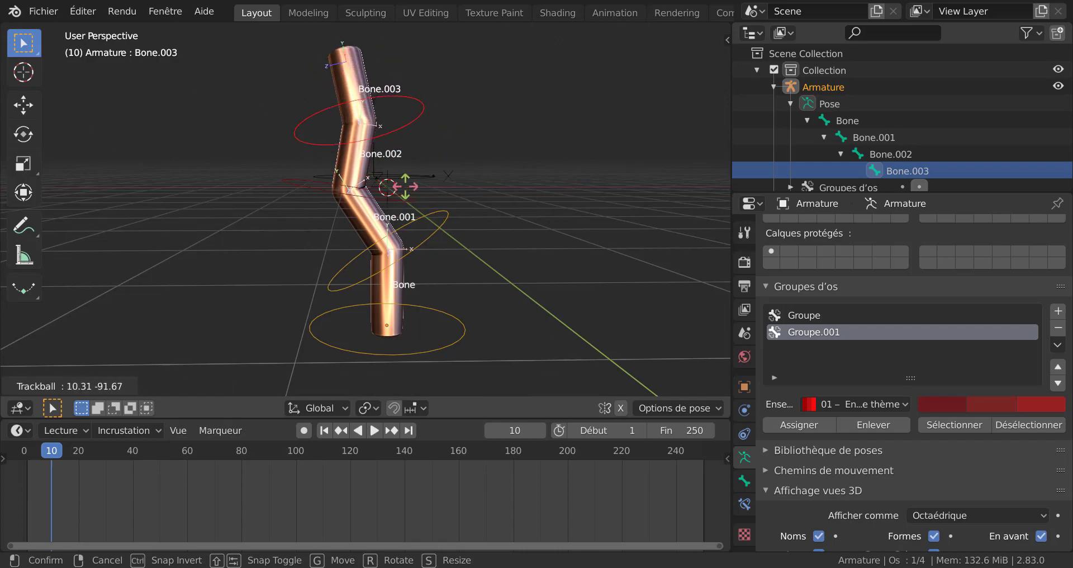
left_click(423, 171)
Examine the bent joints in perspective and the full posed cylinder from the front, with all bones deselected
middle_click_drag(487, 210, 471, 284)
scroll(394, 247, "up", 3)
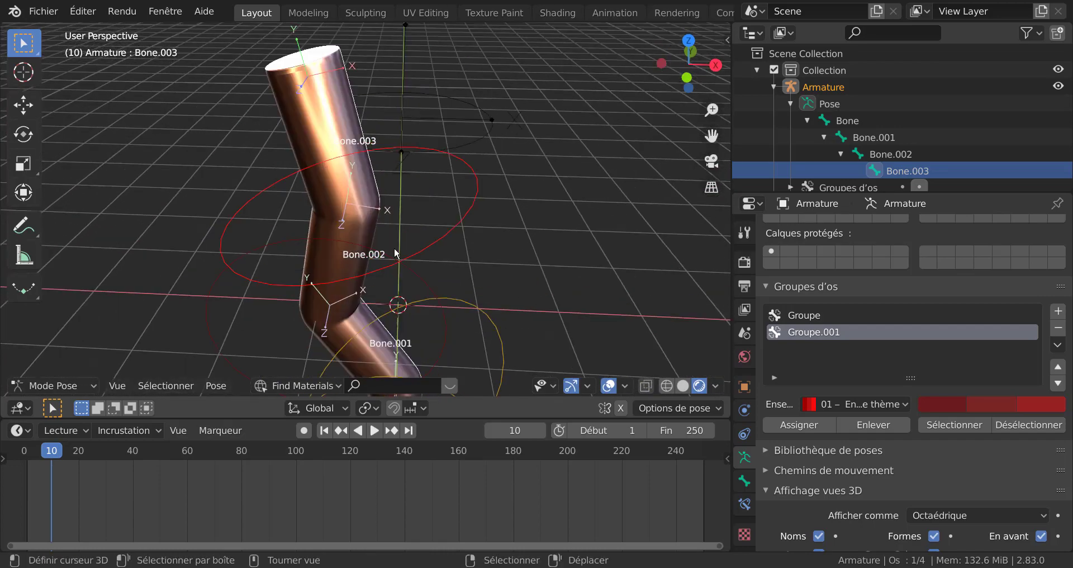
left_click(357, 186)
middle_click_drag(458, 212, 501, 223)
key("KP_1")
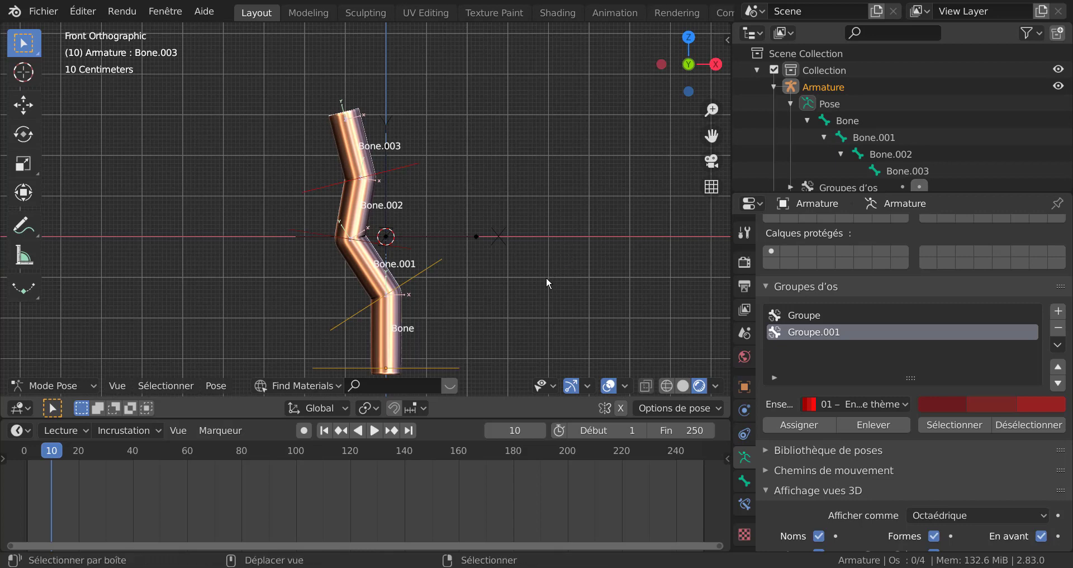
middle_click_drag(545, 278, 557, 241, "shift")
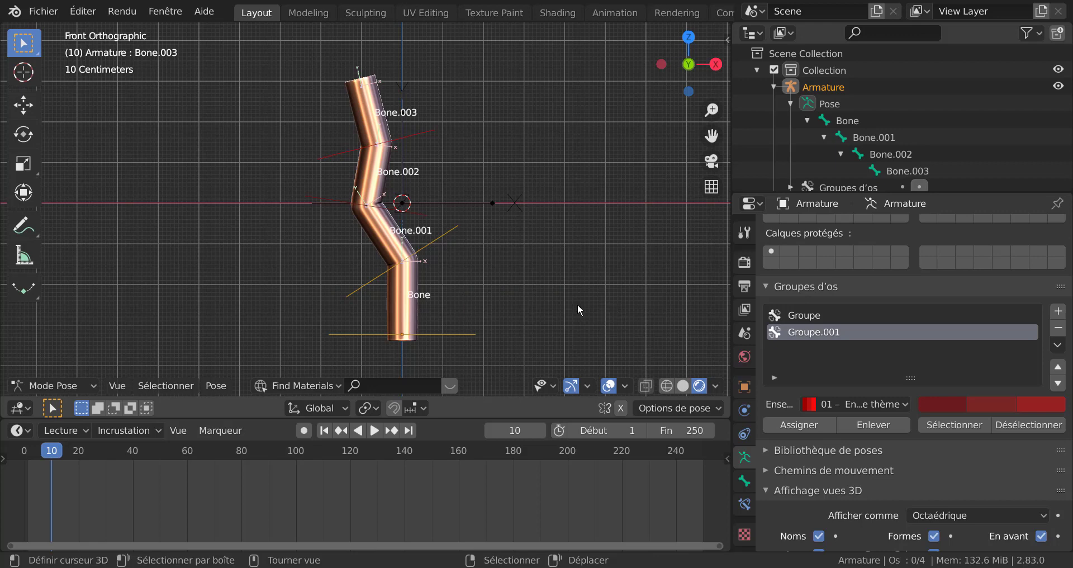
scroll(485, 308, "up", 1)
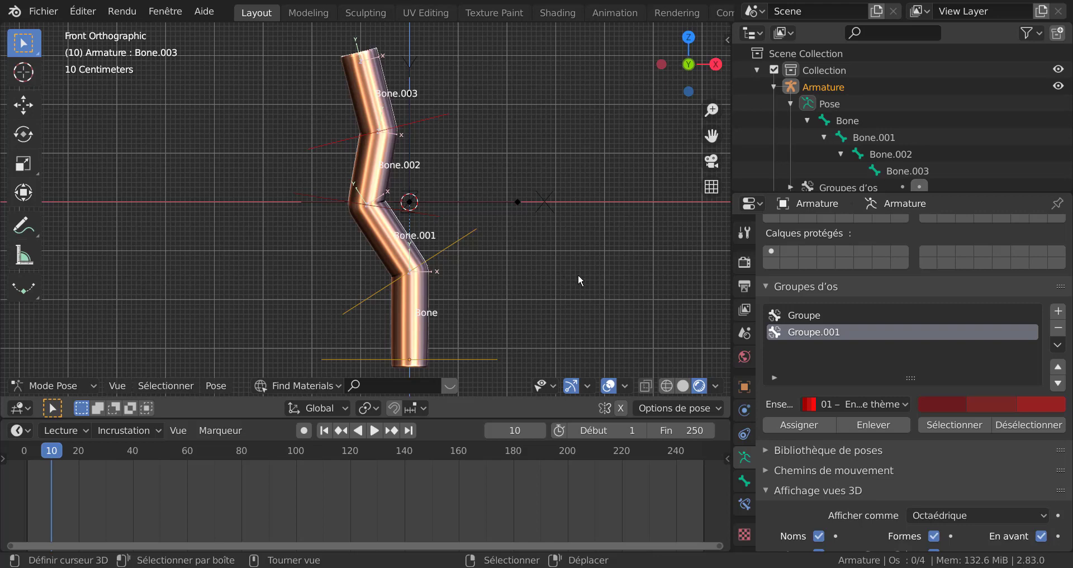
middle_click_drag(565, 277, 568, 262, "shift")
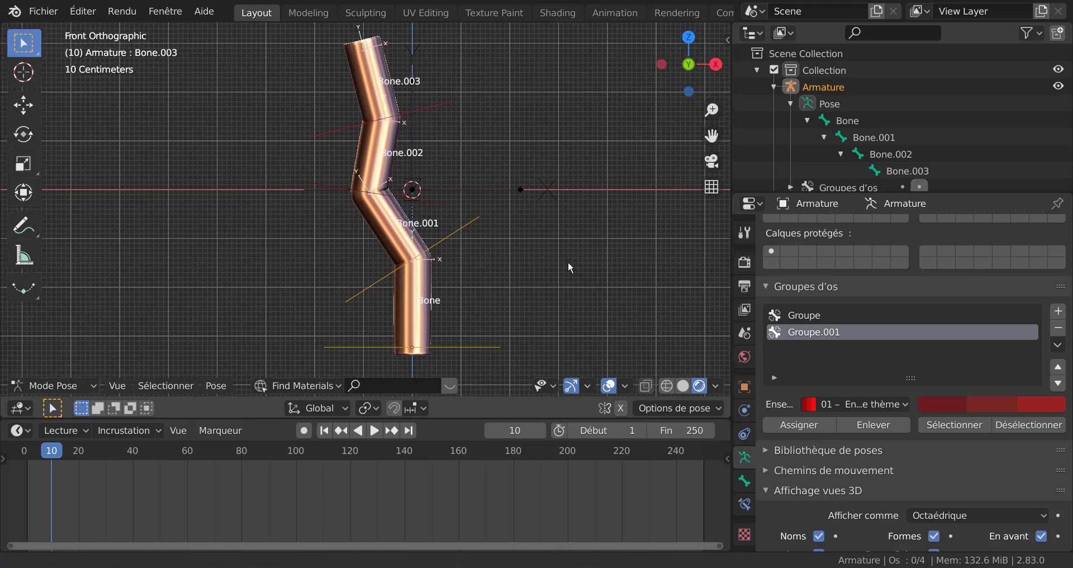